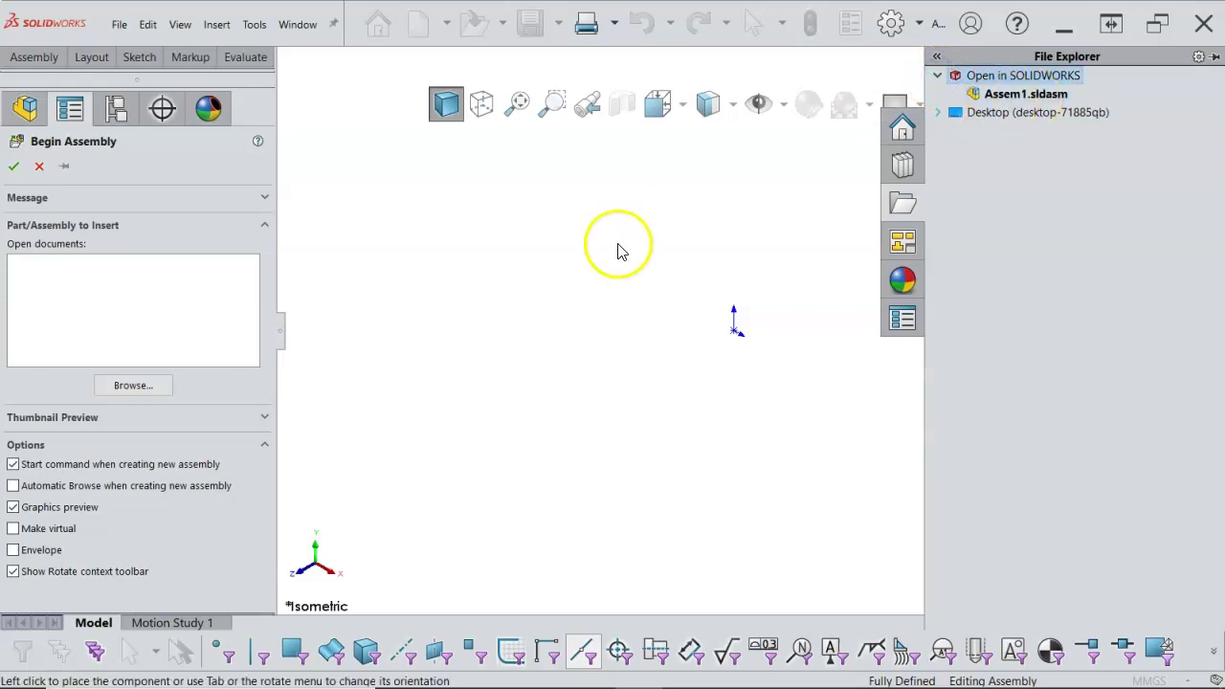
Step: Browse for the part to insert in the "Asssignment 5" folder inside "2021 Fall MPT150"
click(119, 390)
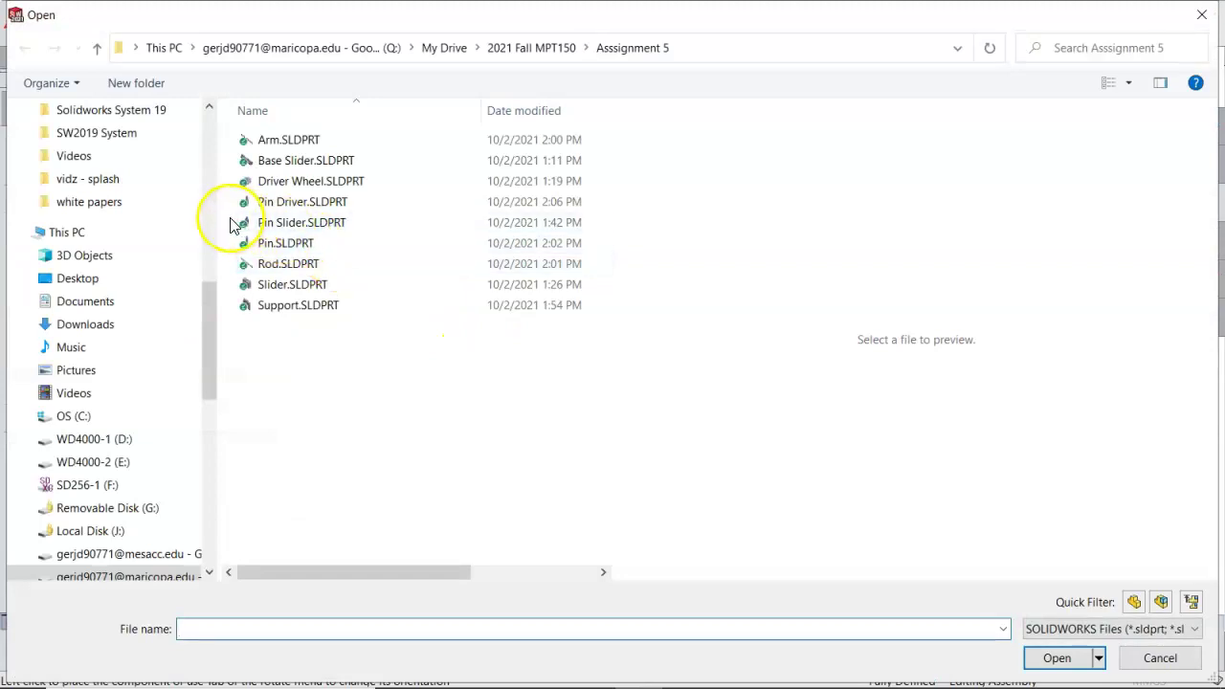
drag(212, 288, 210, 124)
scroll(214, 245, up, 3)
click(120, 243)
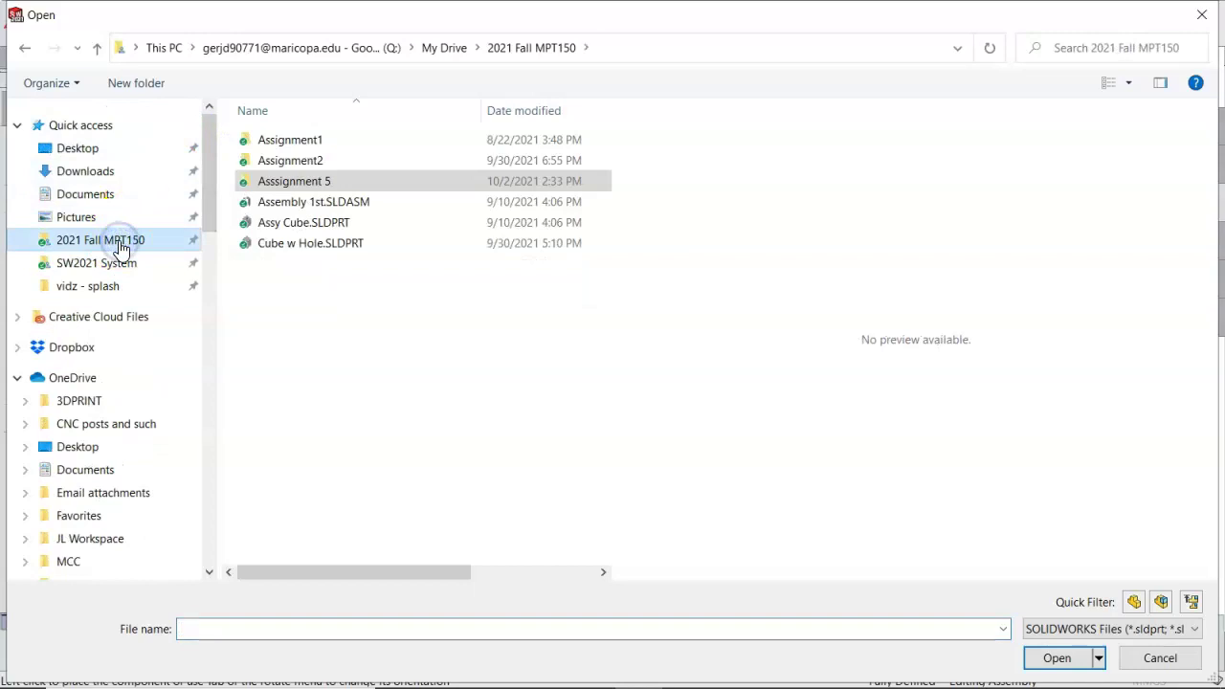
click(320, 182)
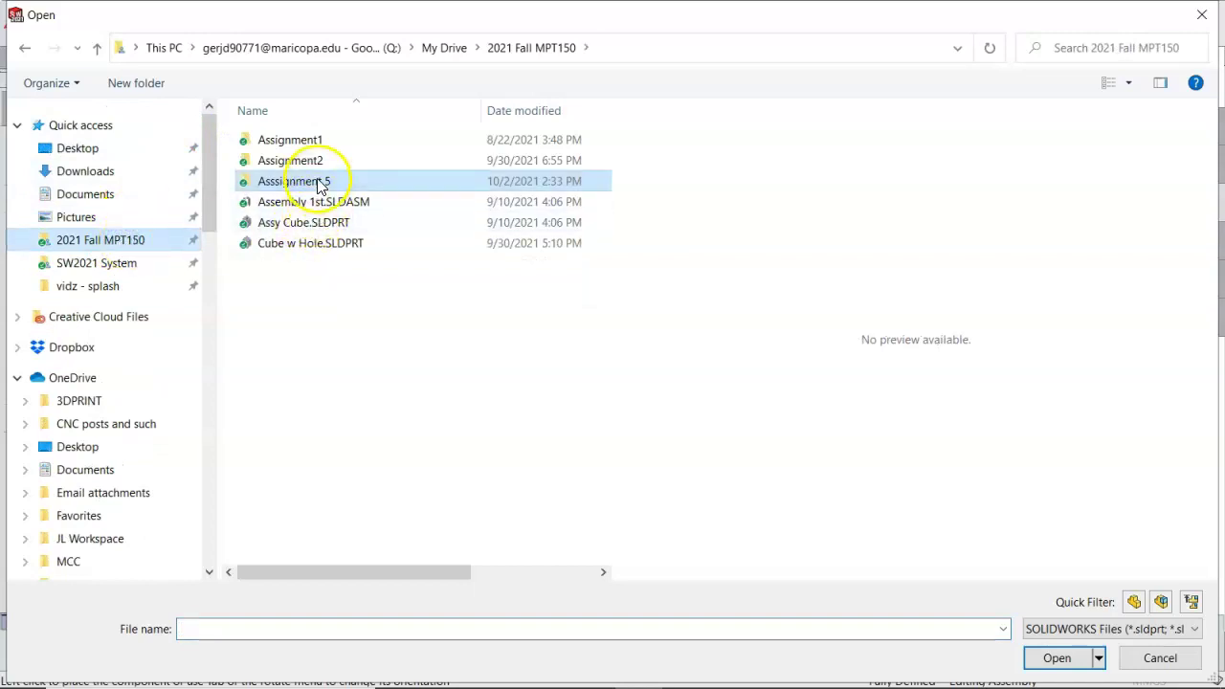
double_click(319, 183)
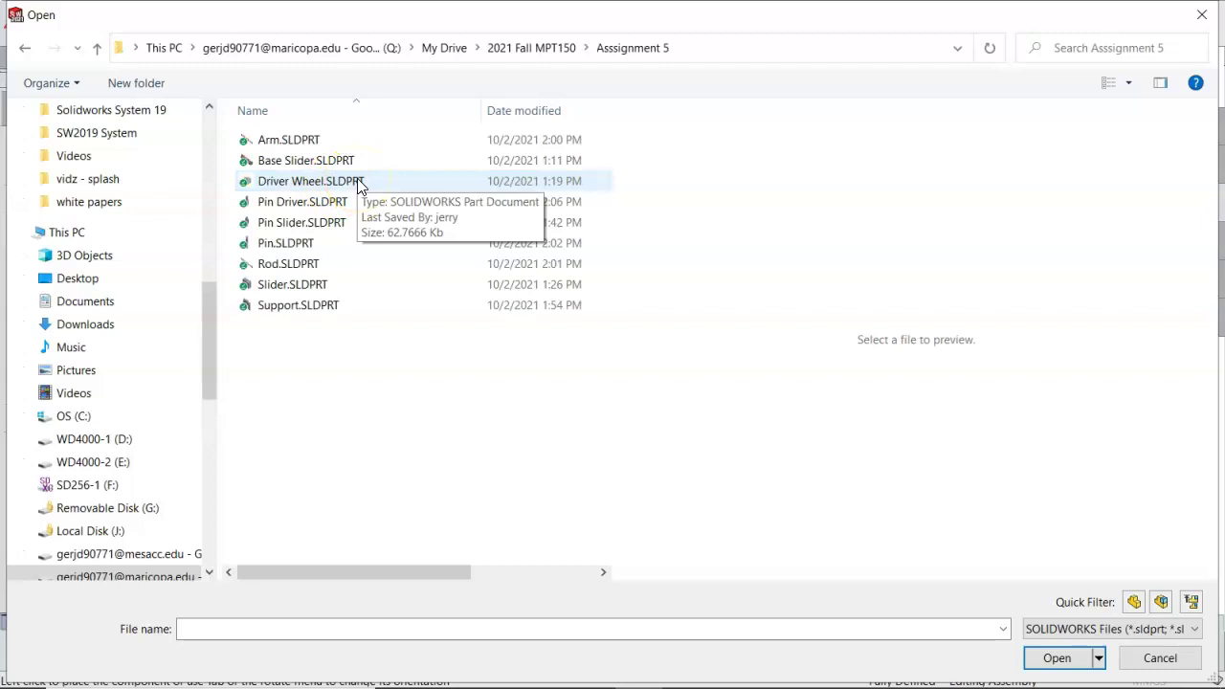
Step: Insert Base Slider.SLDPRT as the first component and place it freely, away from the assembly origin
click(495, 348)
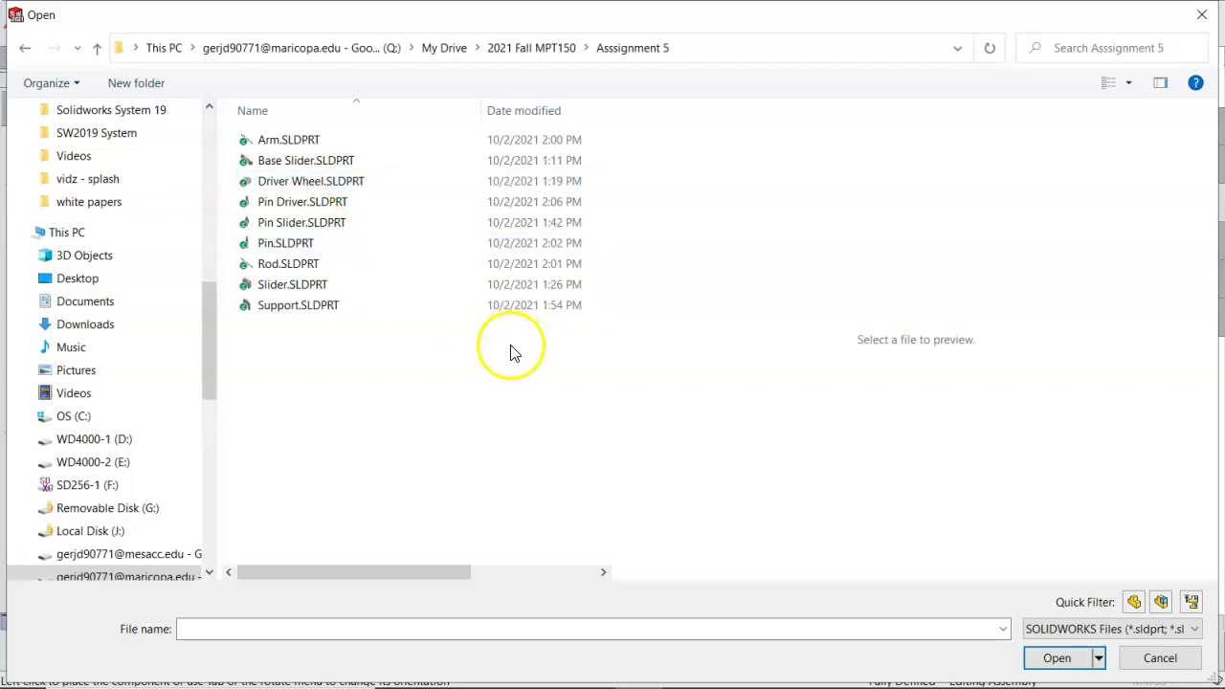
click(339, 284)
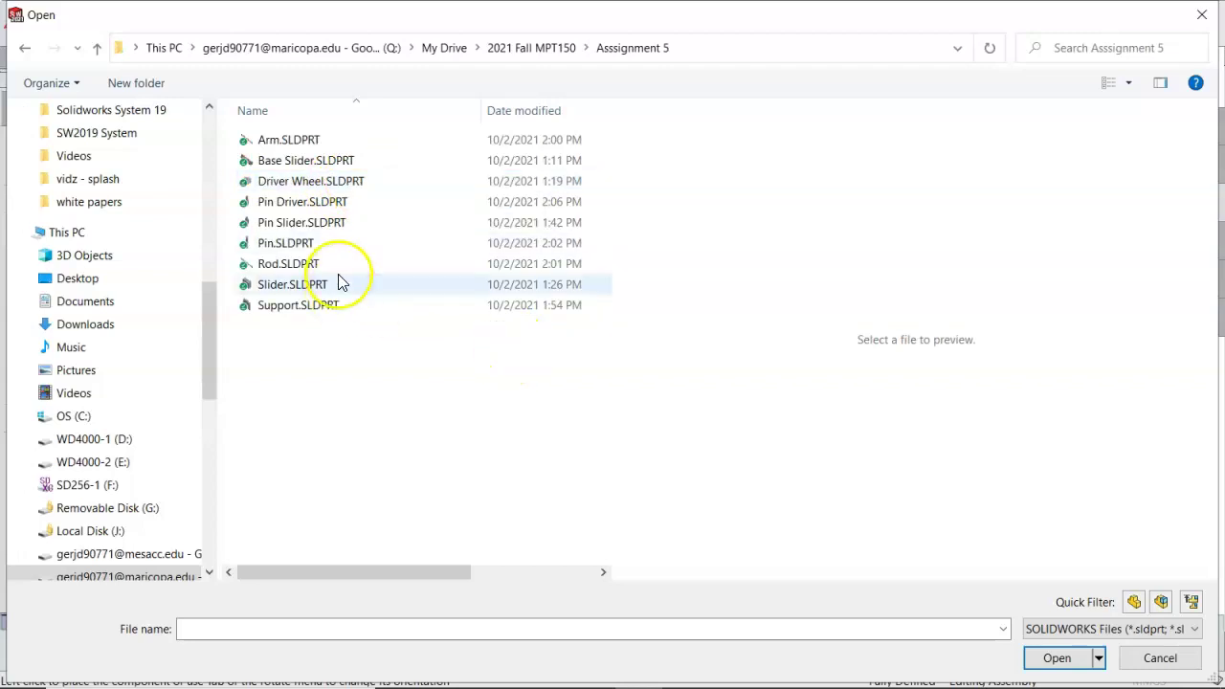
click(305, 163)
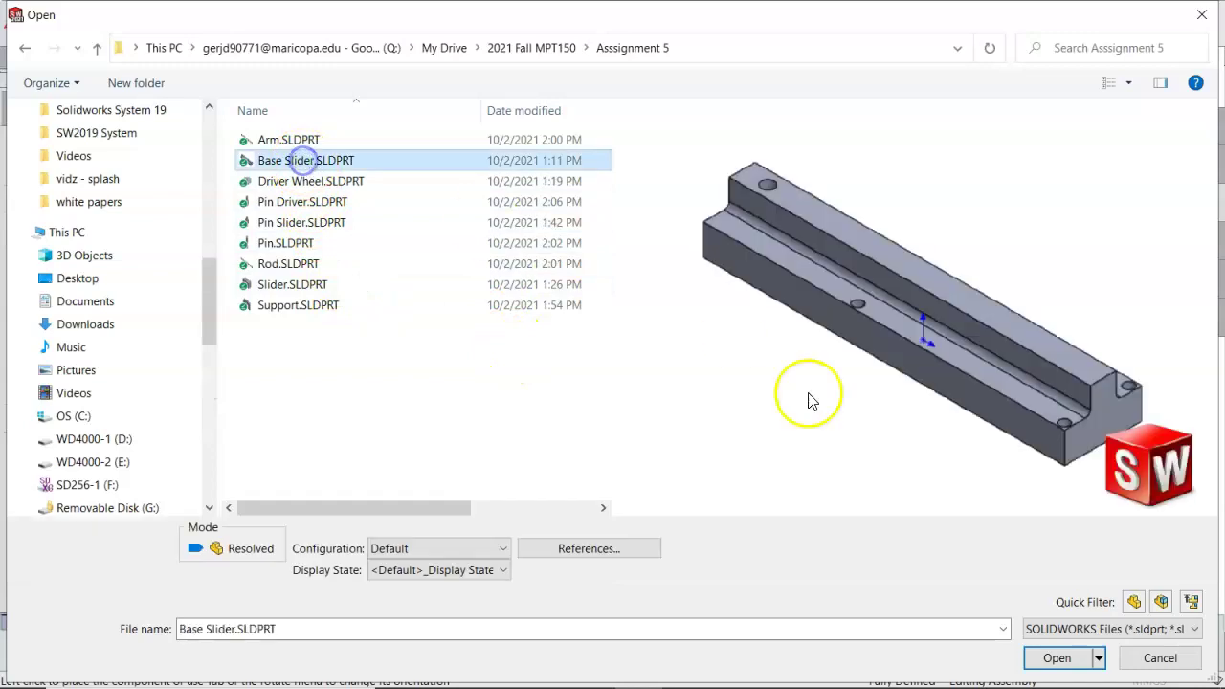
click(1056, 659)
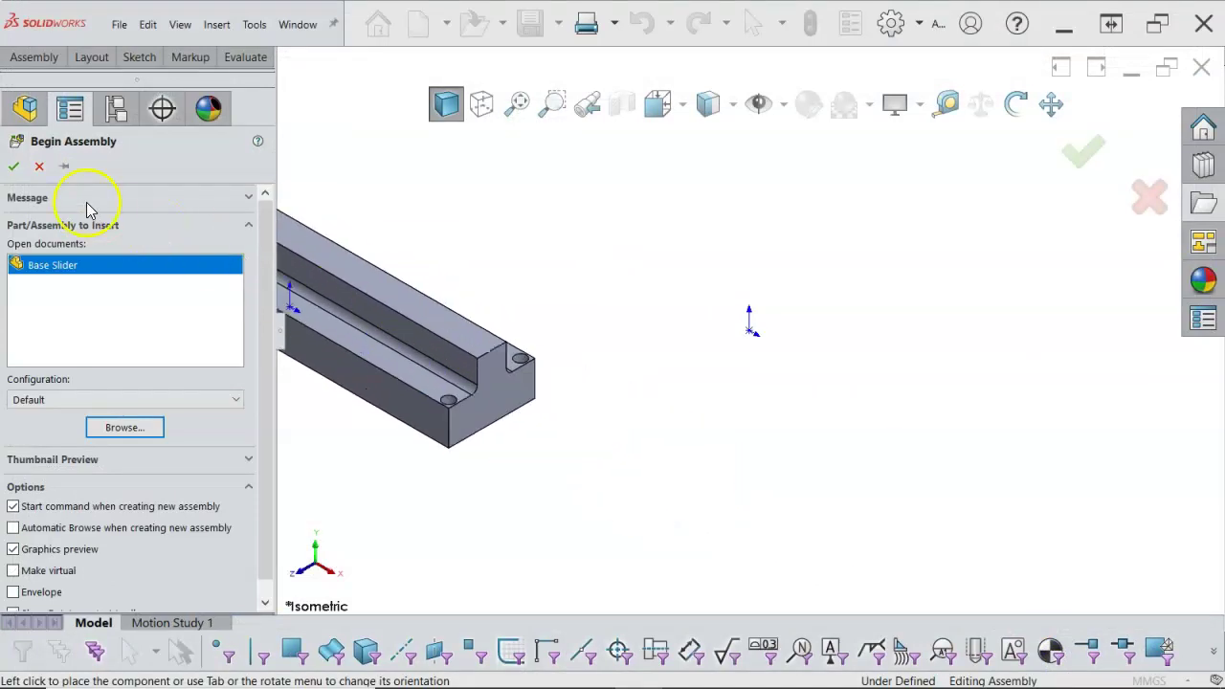
click(14, 167)
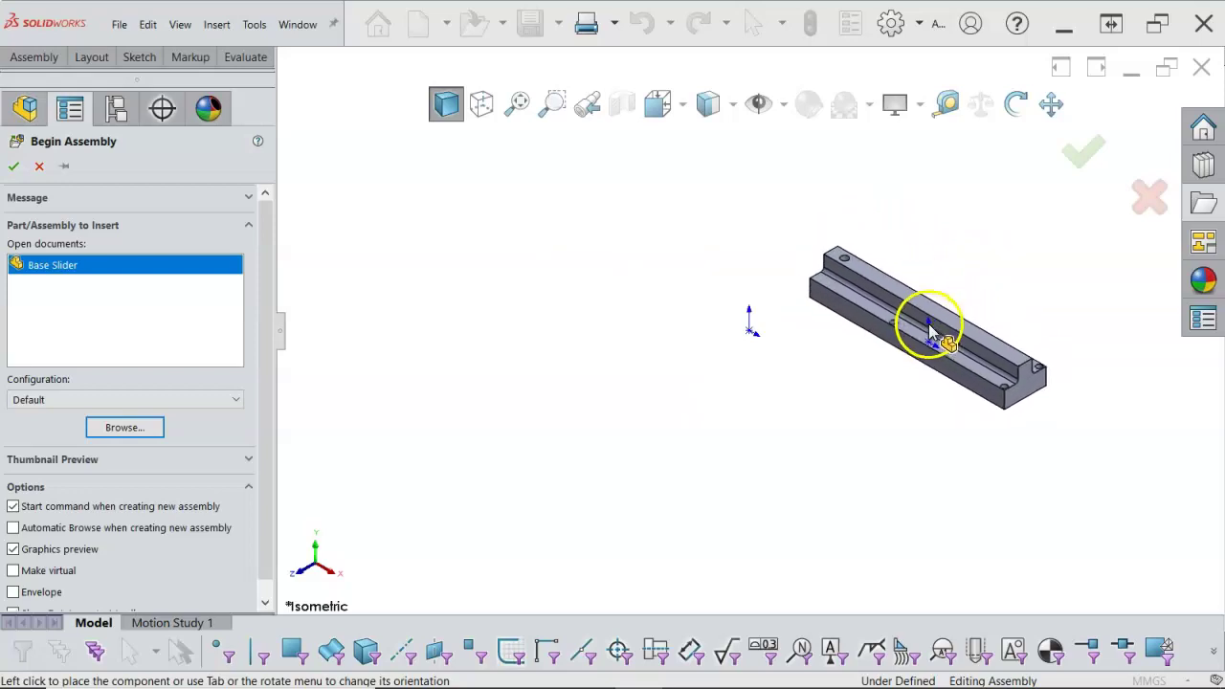
click(936, 328)
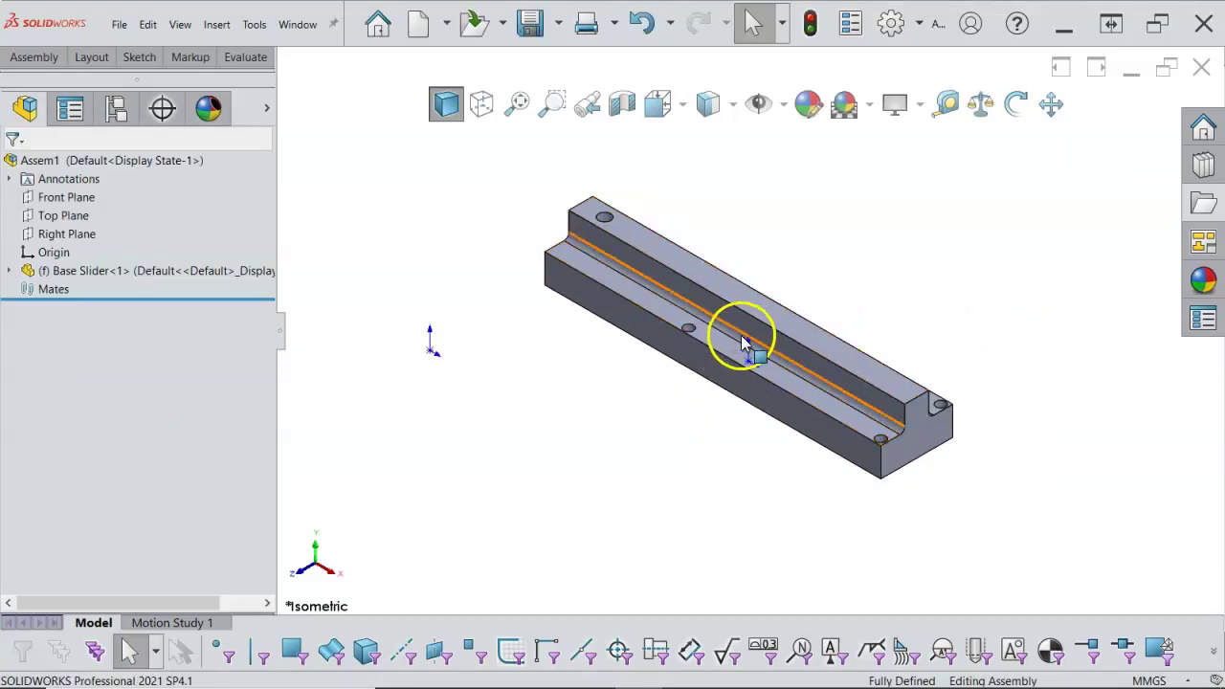
Step: Float the Base Slider component so that it is no longer fixed in the assembly
right_click(95, 276)
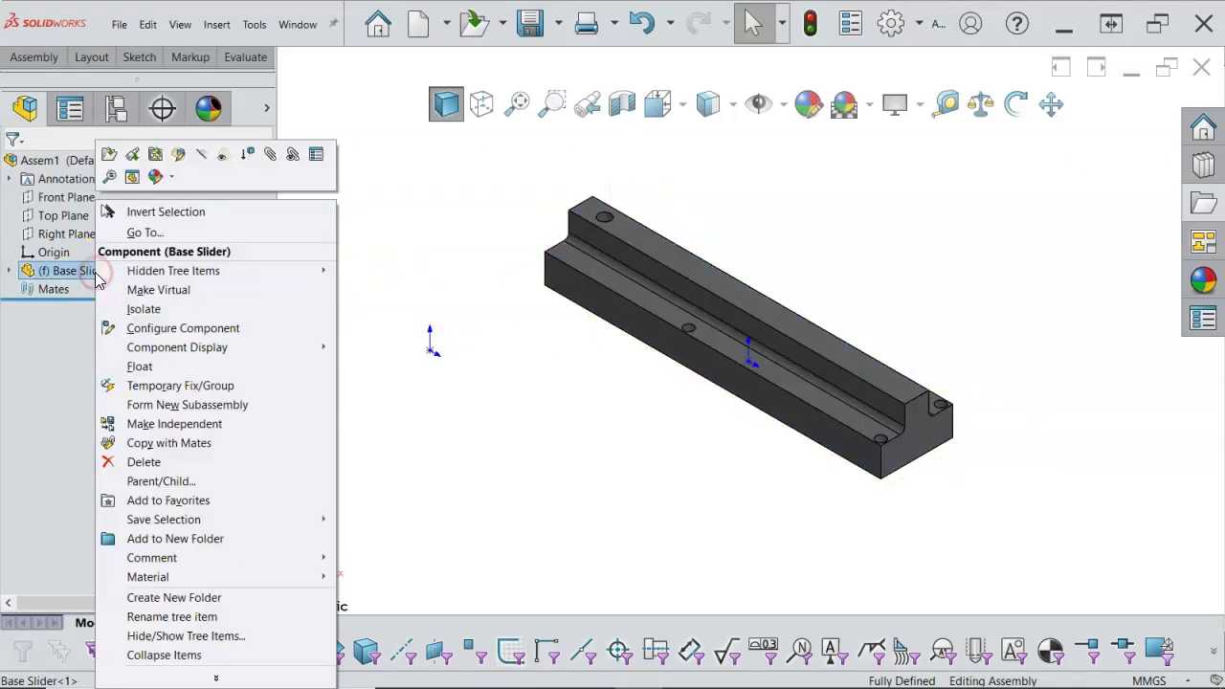
click(177, 349)
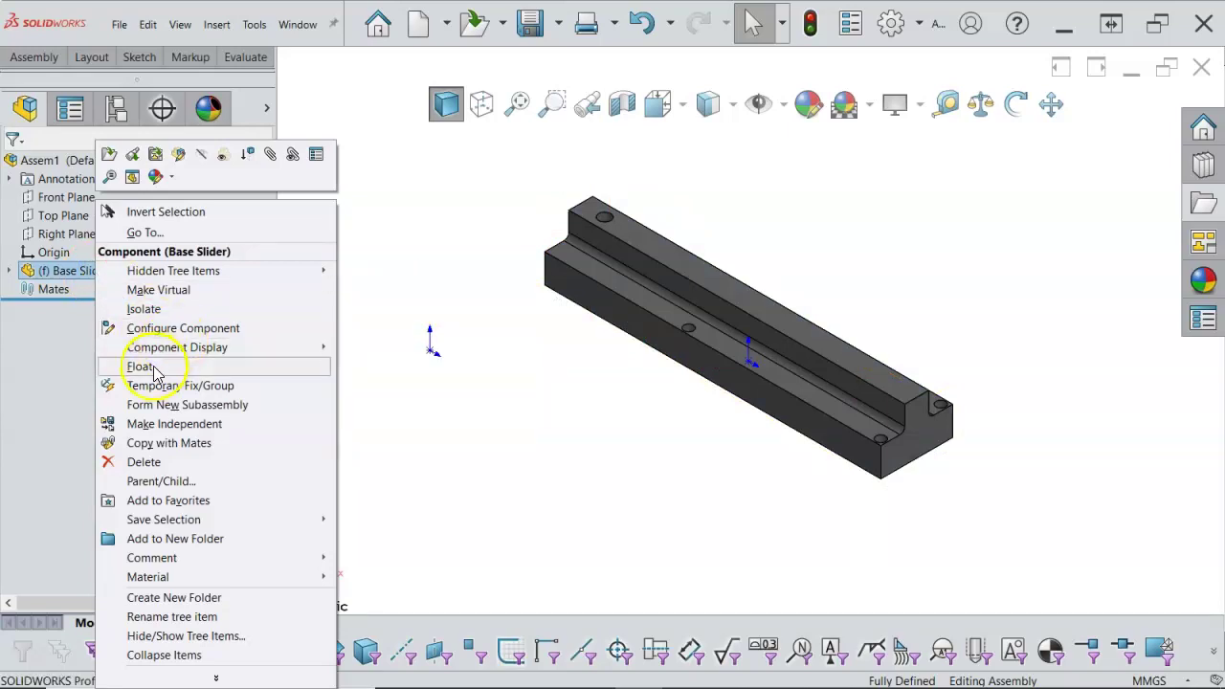
click(152, 366)
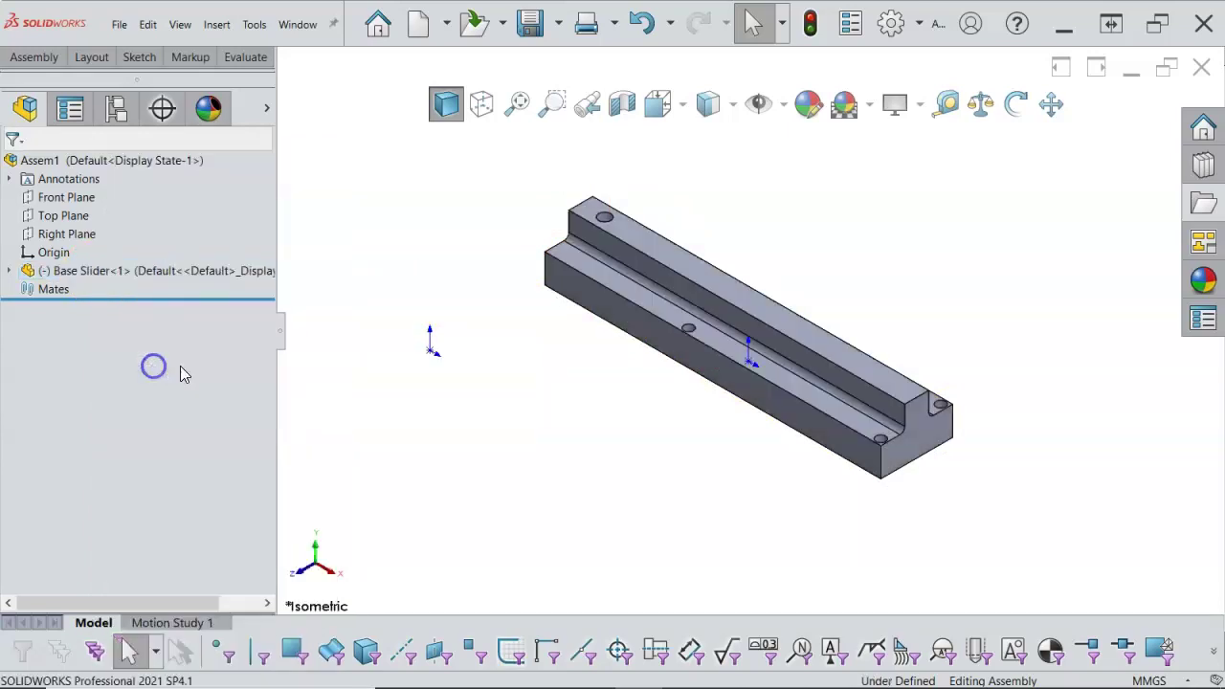
Step: Rotate the Base Slider freely to a skewed orientation with Rotate Component, using Free Drag and Standard Drag
click(885, 467)
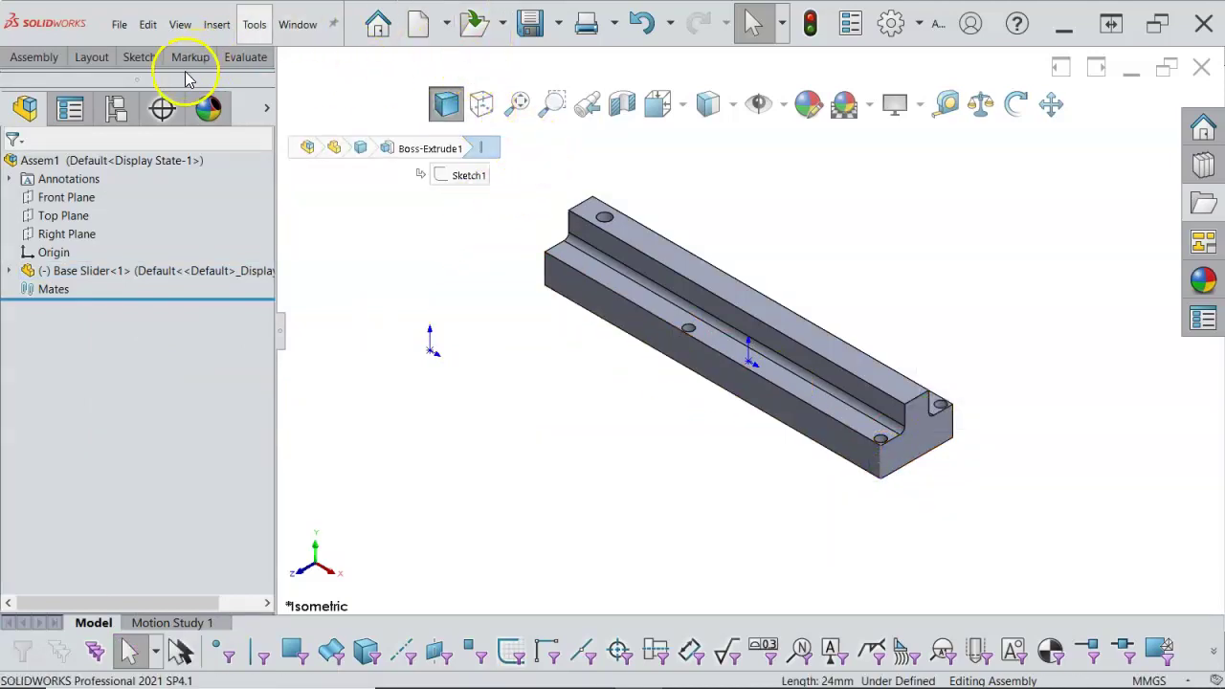
click(38, 57)
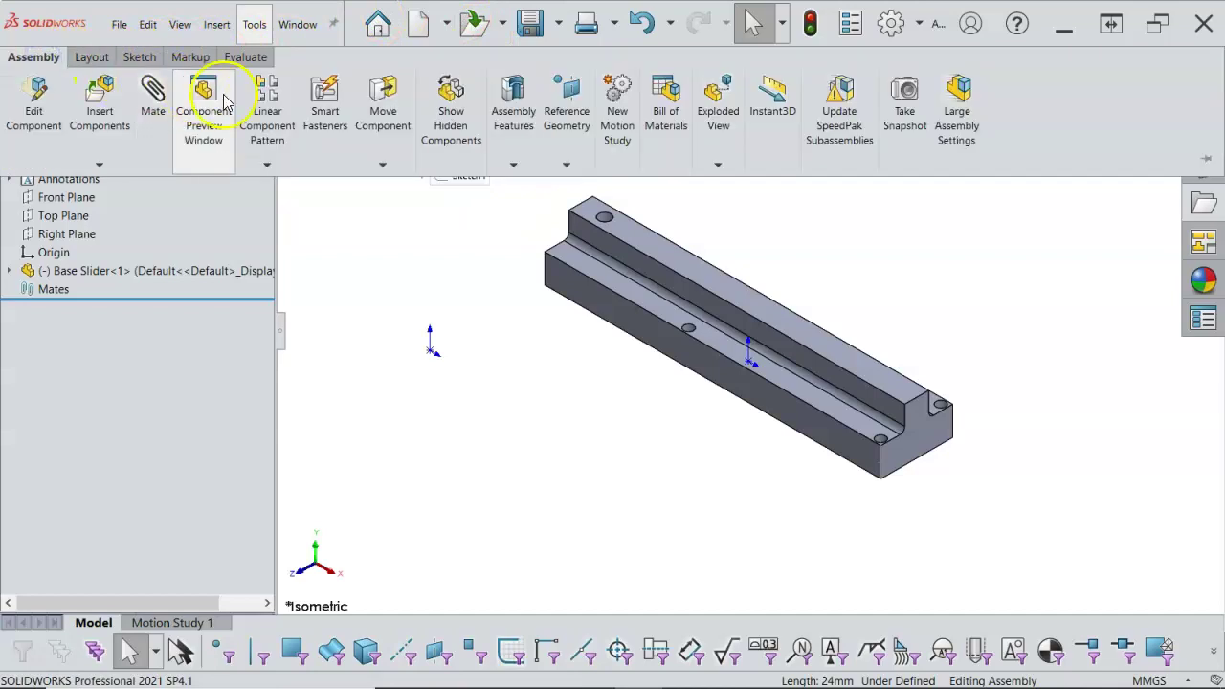
click(384, 165)
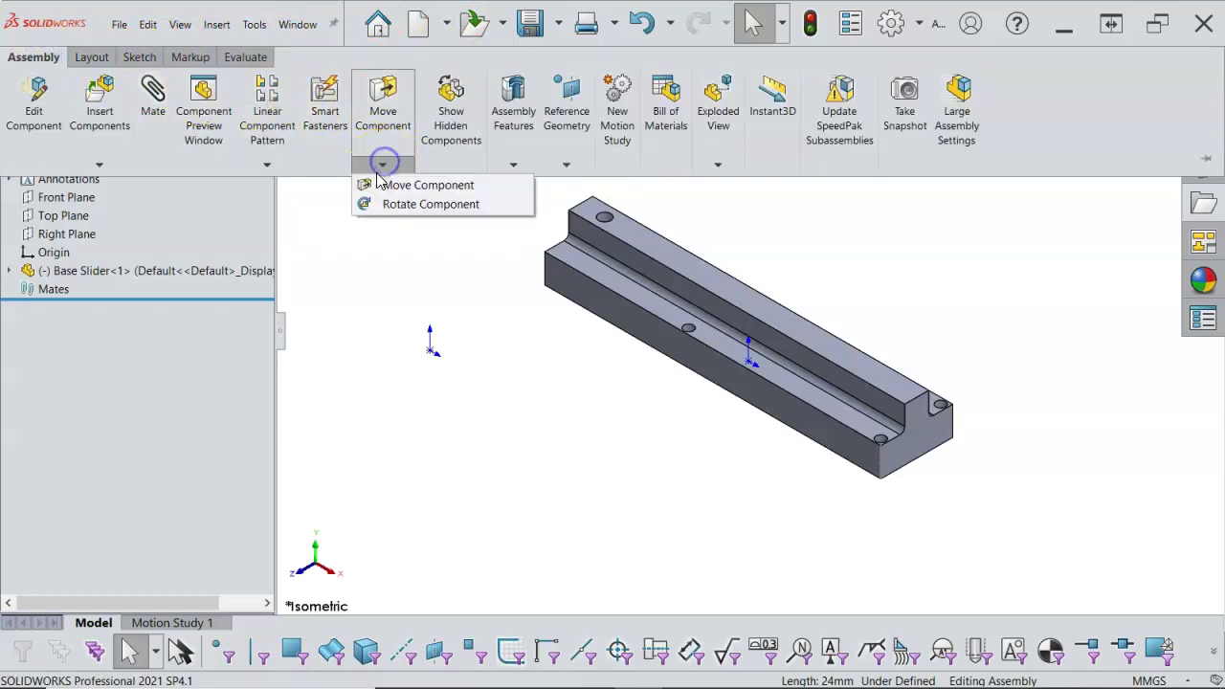
click(407, 205)
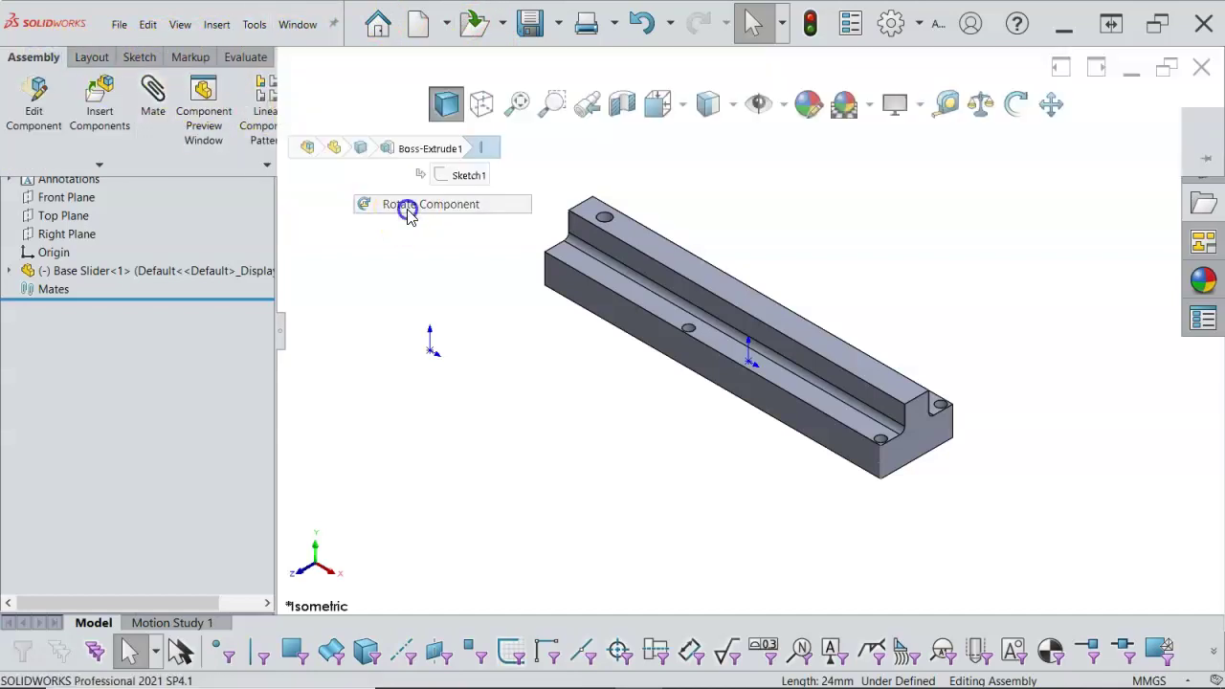
drag(568, 389, 717, 475)
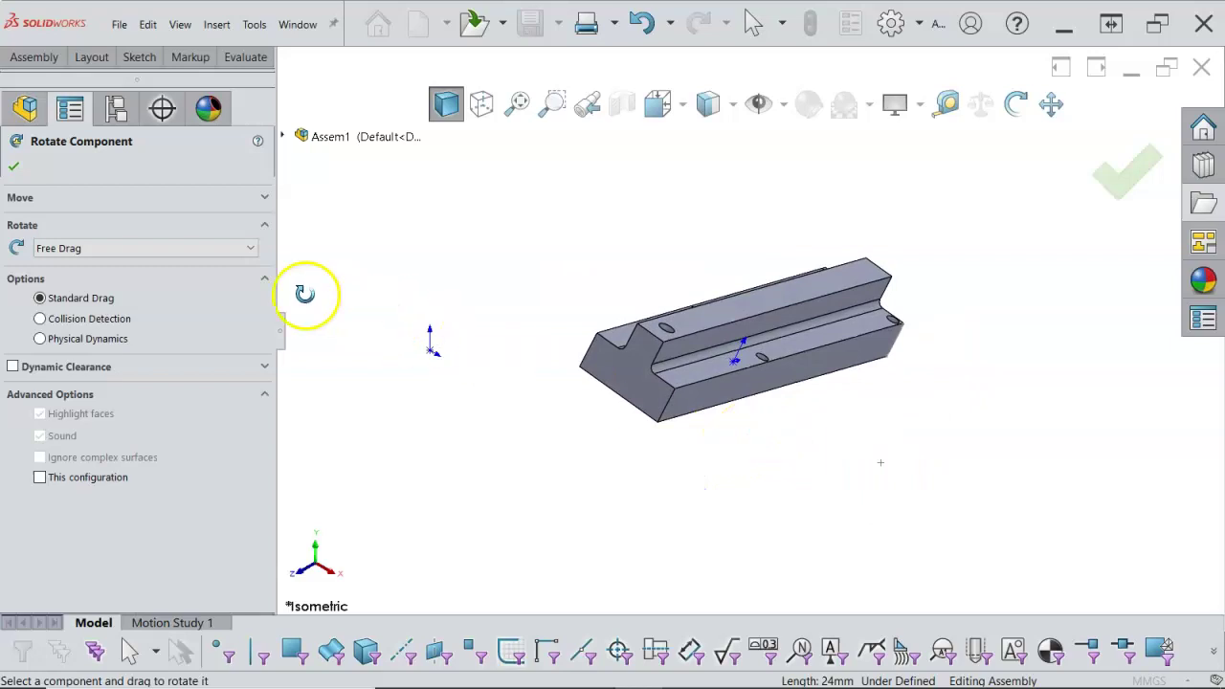
click(14, 167)
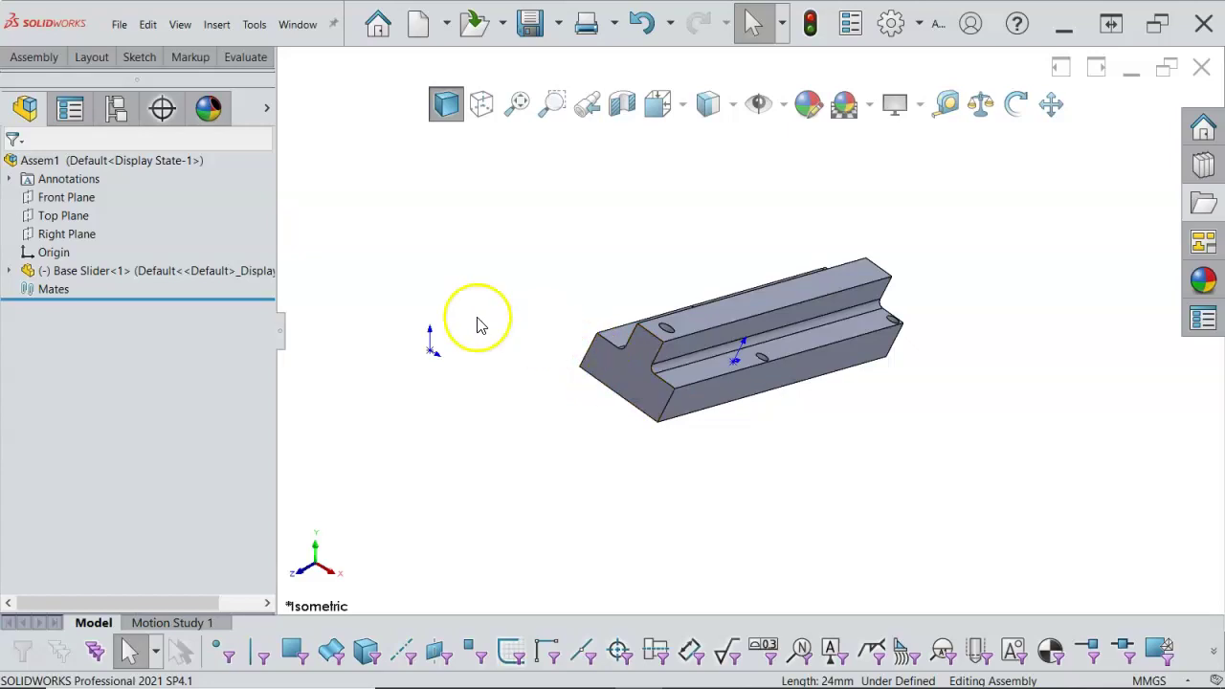
Step: Add a coincident mate between the assembly's Front Plane and the Base Slider's own Front Plane
click(9, 271)
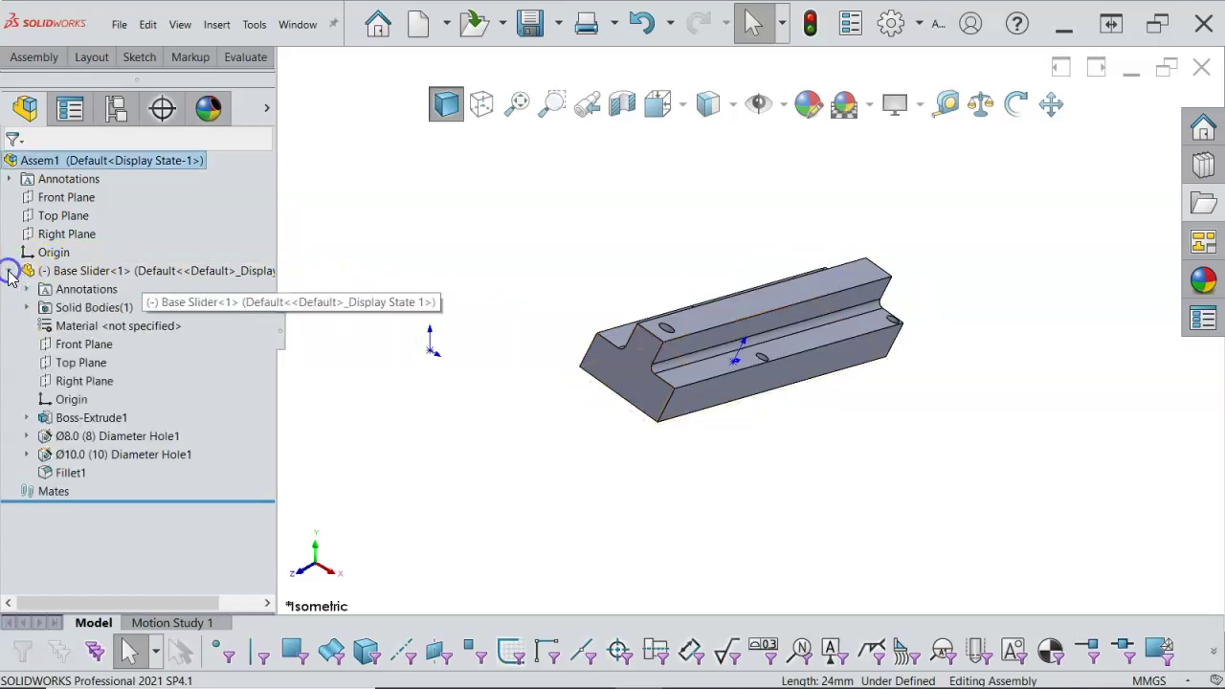
click(107, 344)
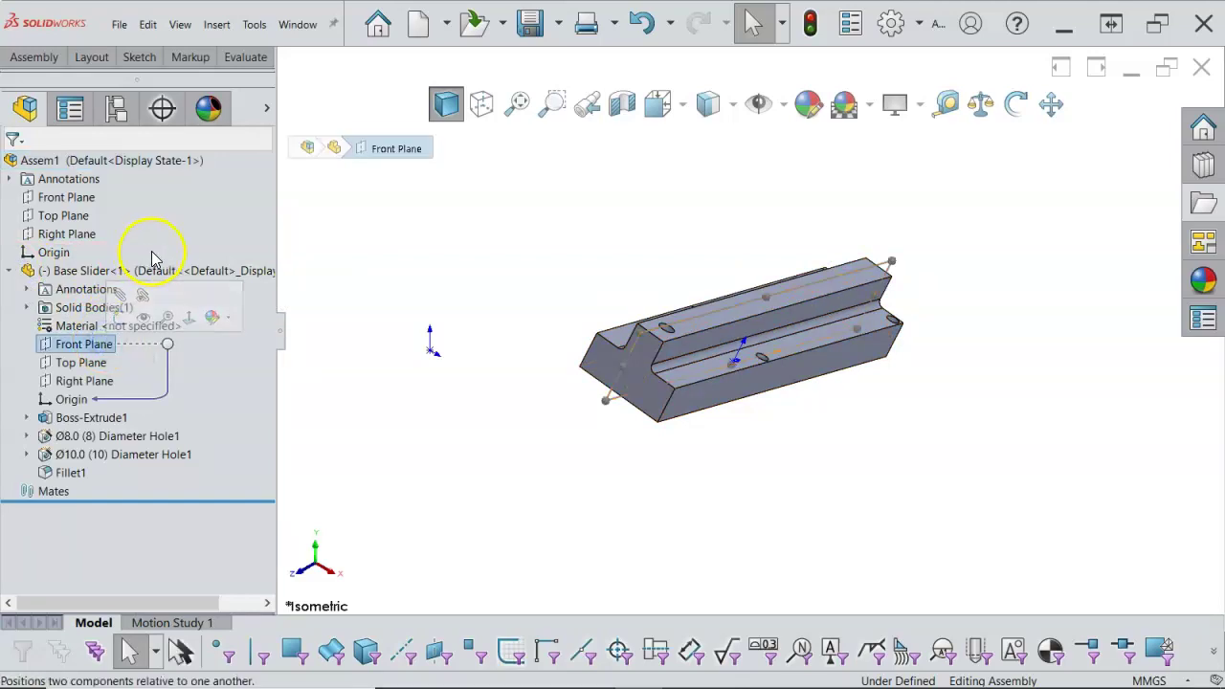
click(69, 197)
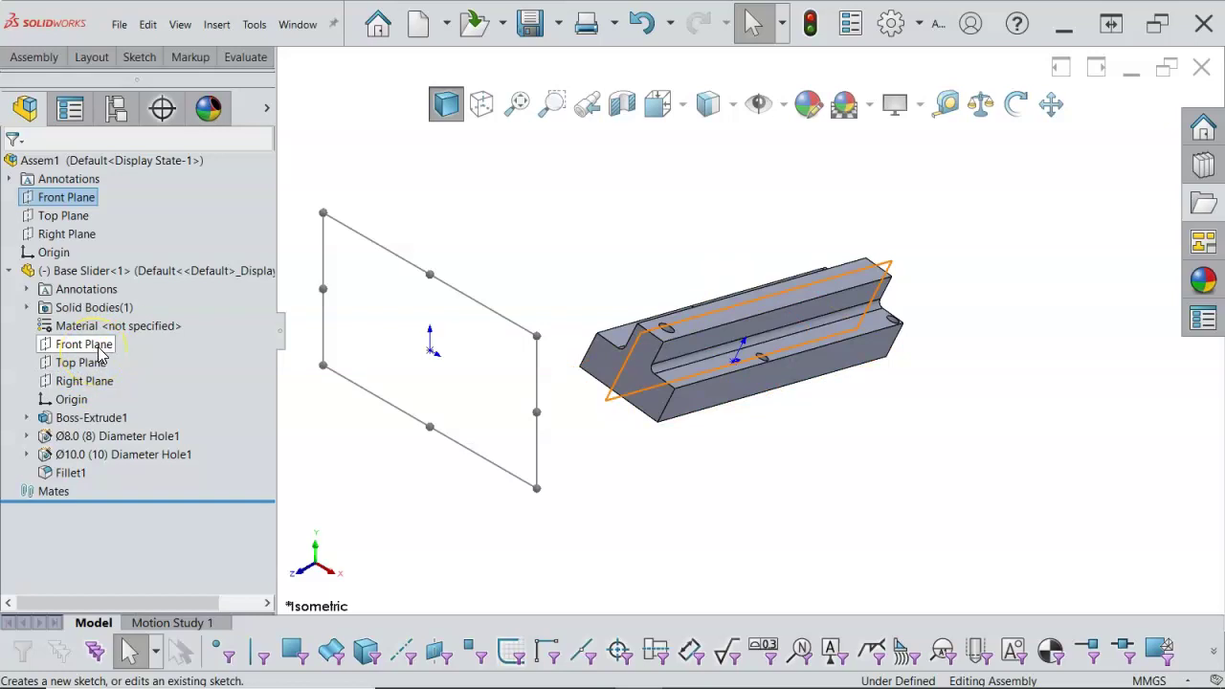
click(77, 201)
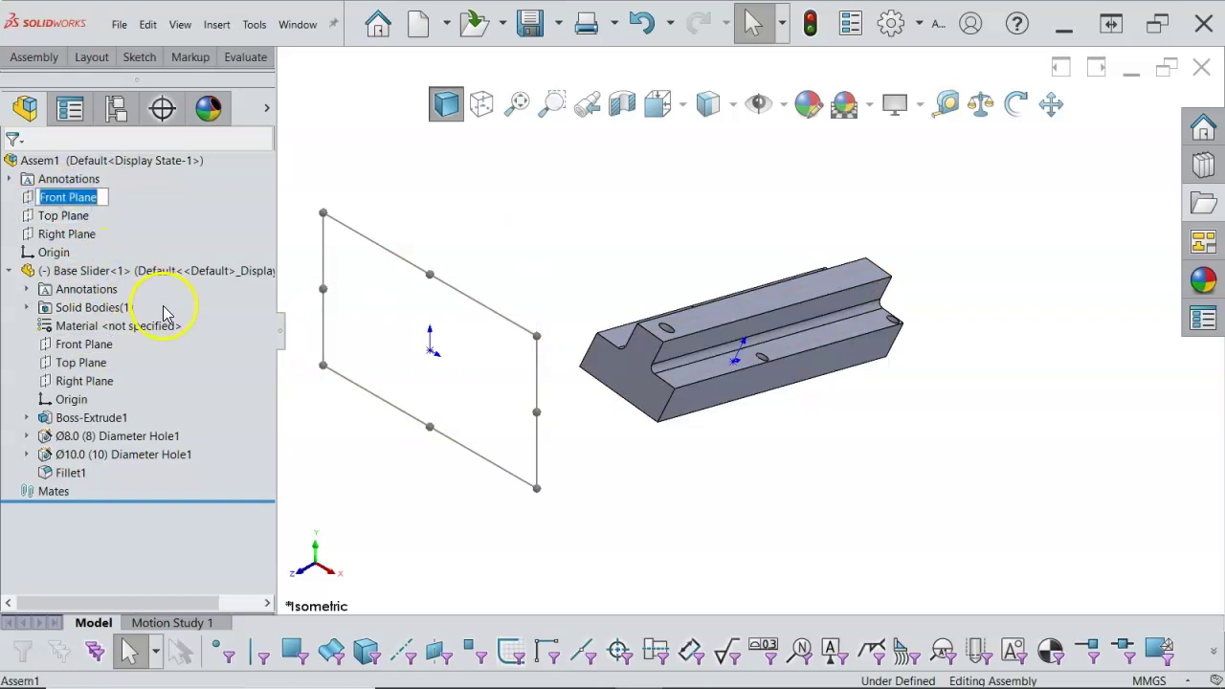
click(351, 198)
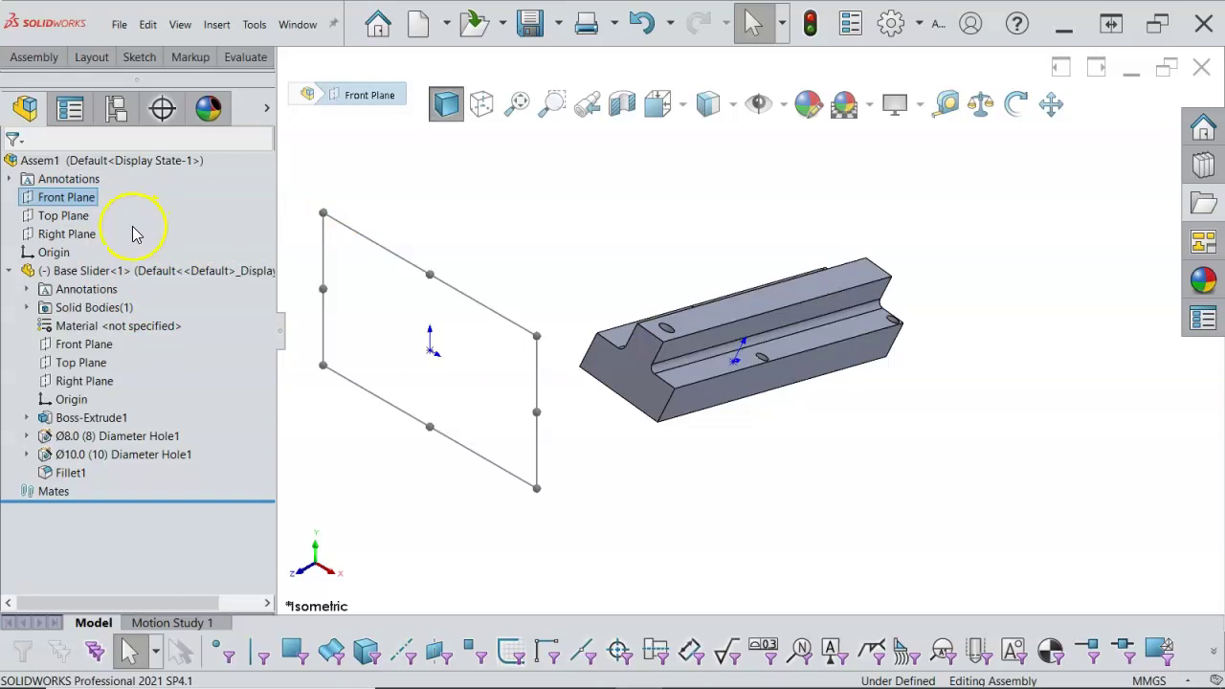
click(94, 346)
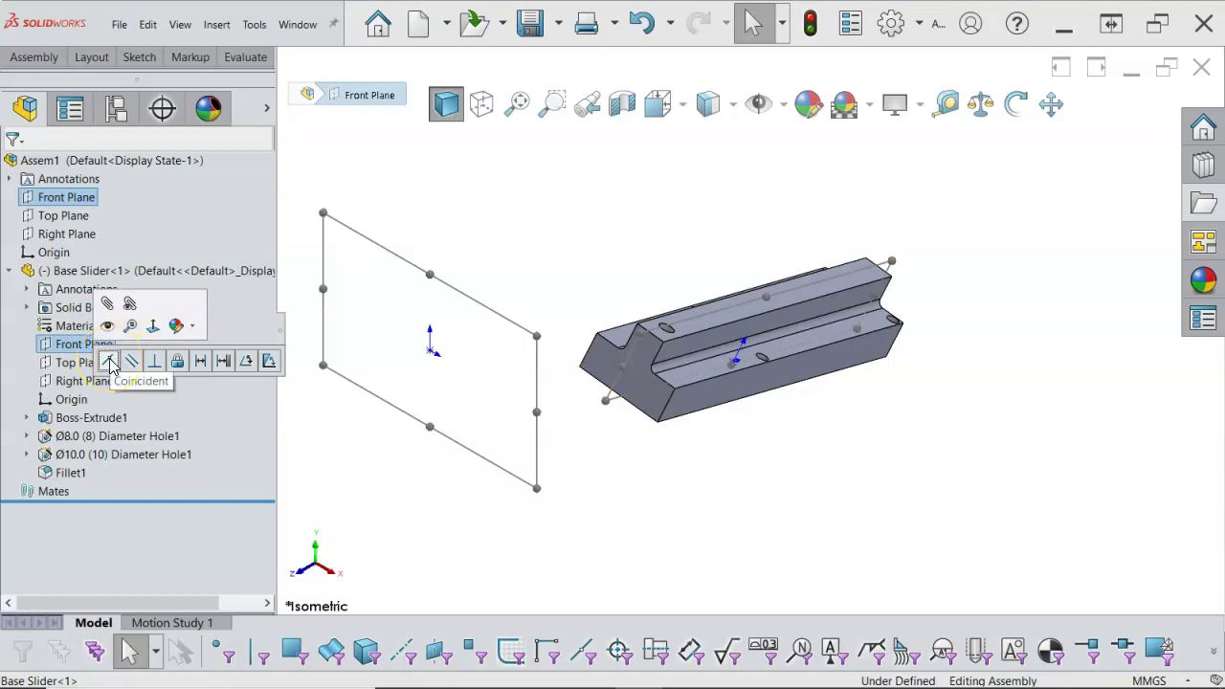
click(108, 361)
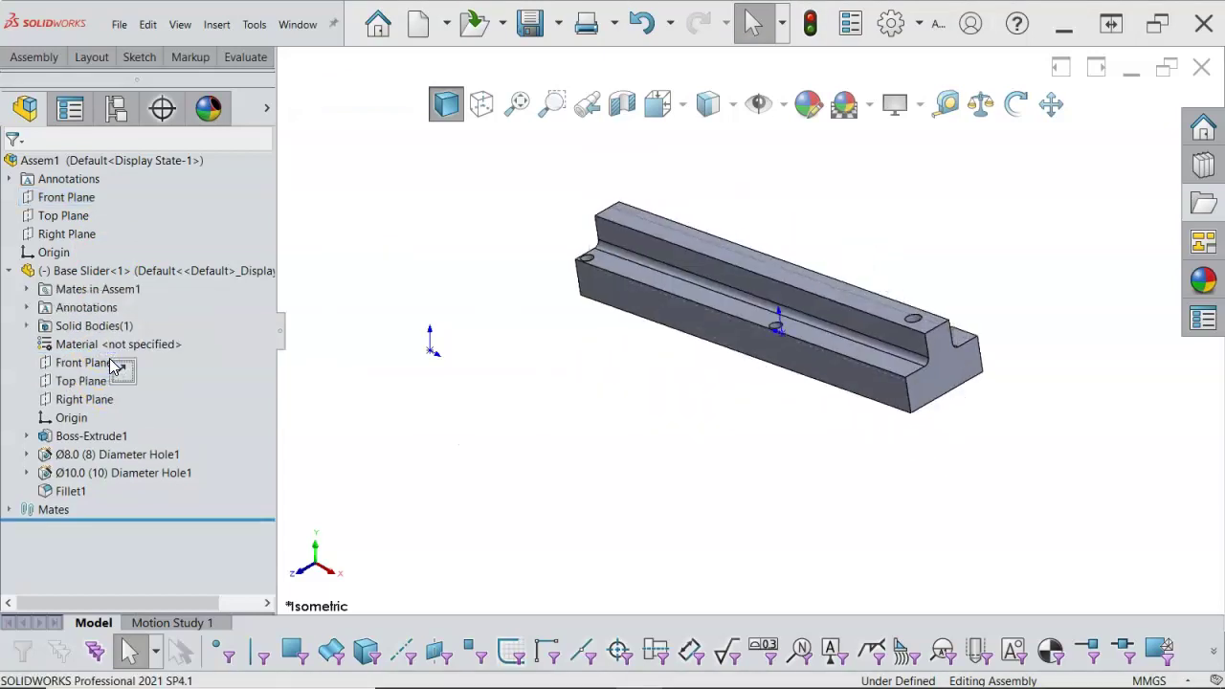
click(378, 340)
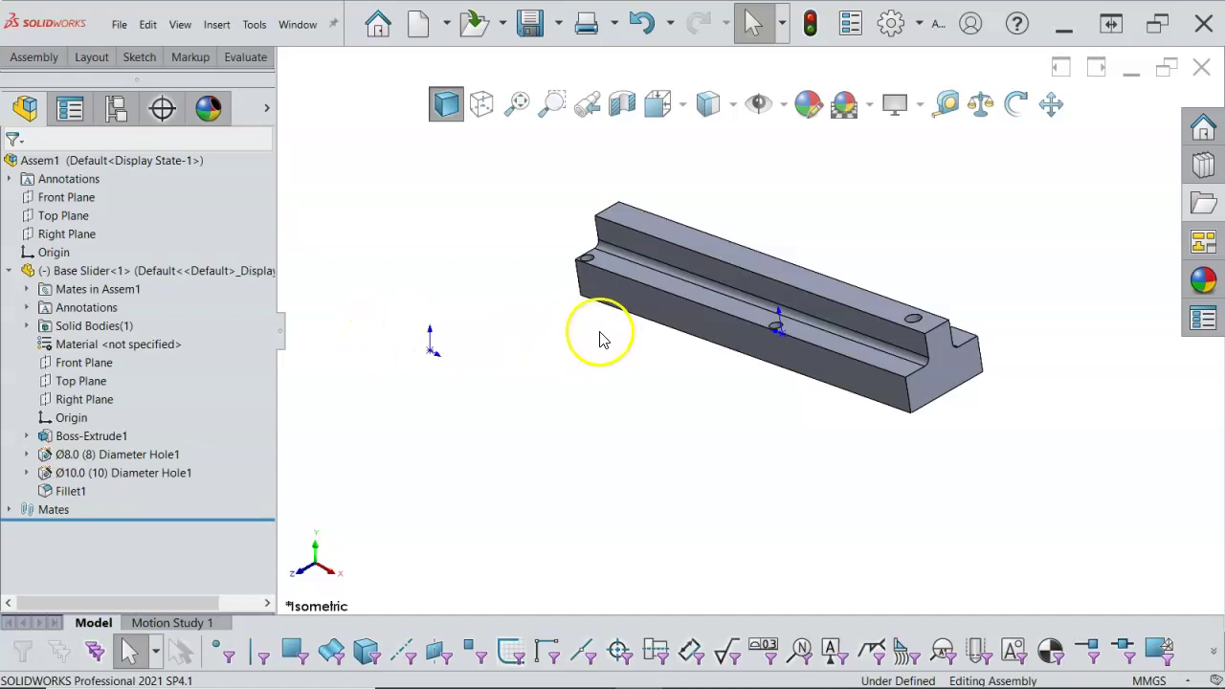
Step: Move the Base Slider around in the top and front views to test its remaining freedom of movement
key(ctrl+5)
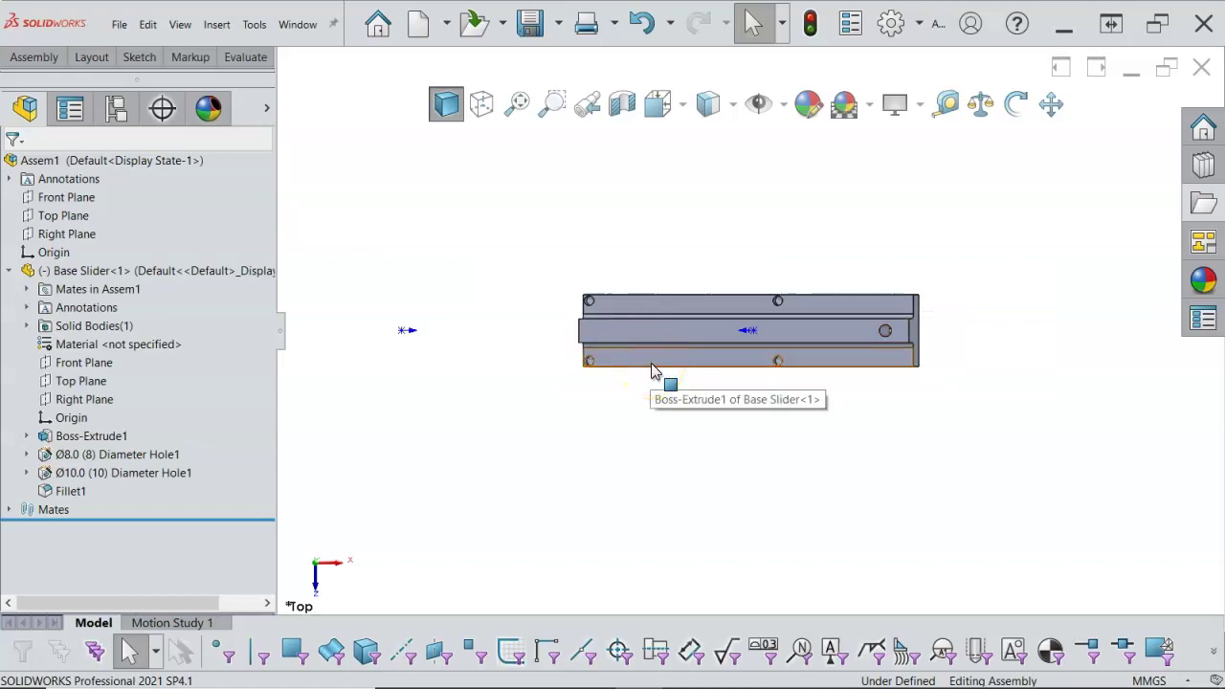
drag(656, 371, 545, 325)
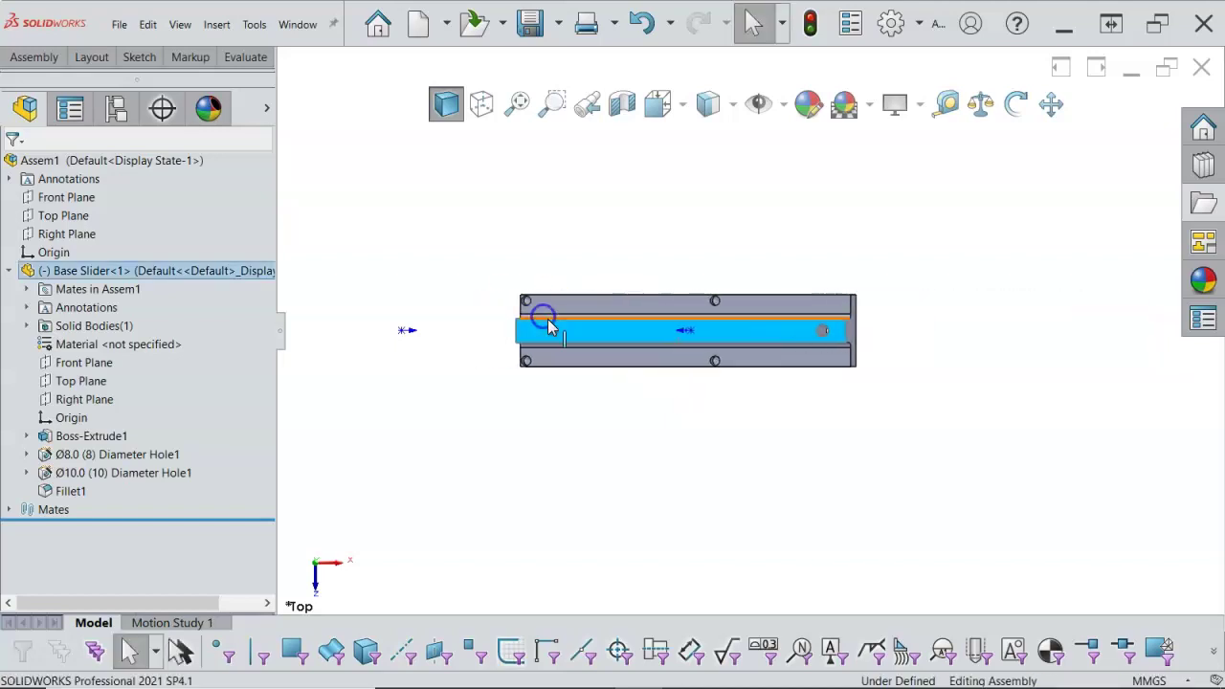
key(ctrl+1)
drag(632, 342, 604, 281)
drag(687, 327, 541, 336)
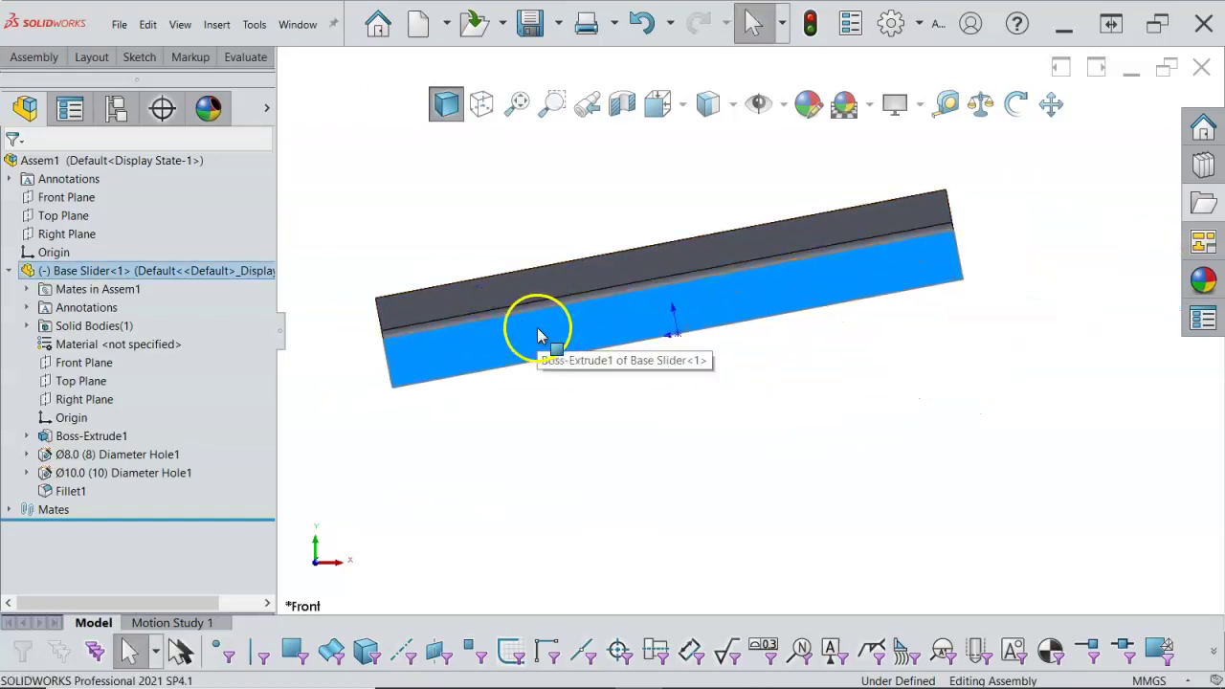
key(ctrl+5)
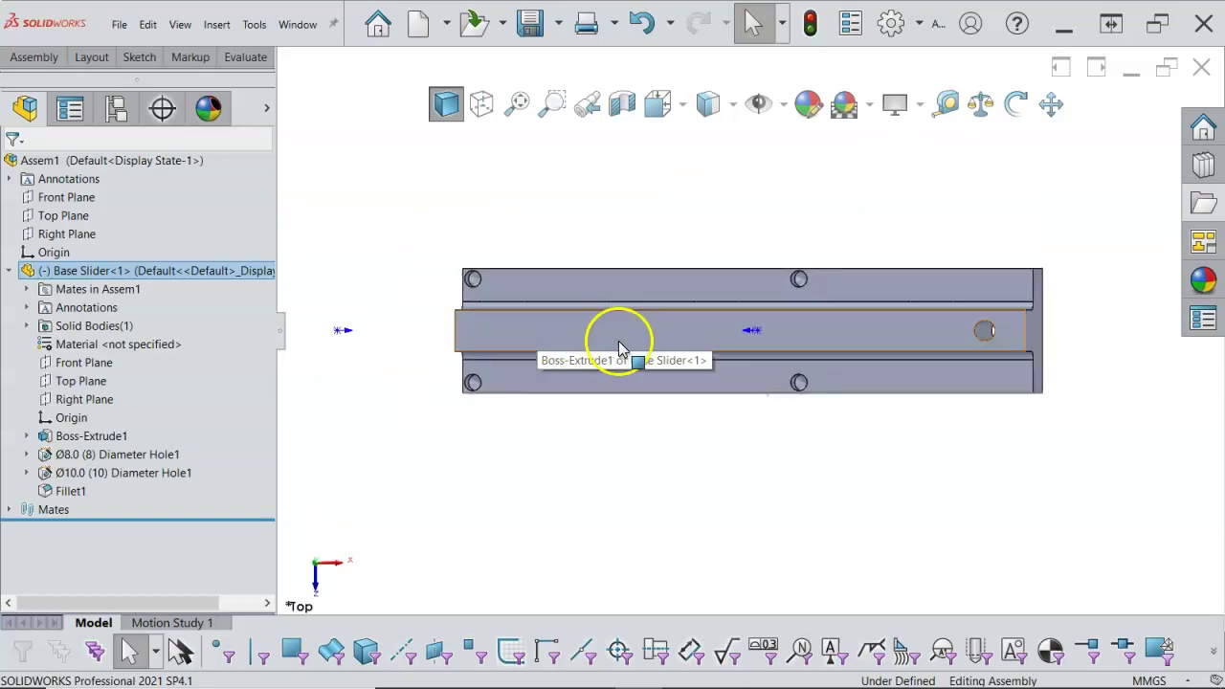
drag(643, 346, 550, 301)
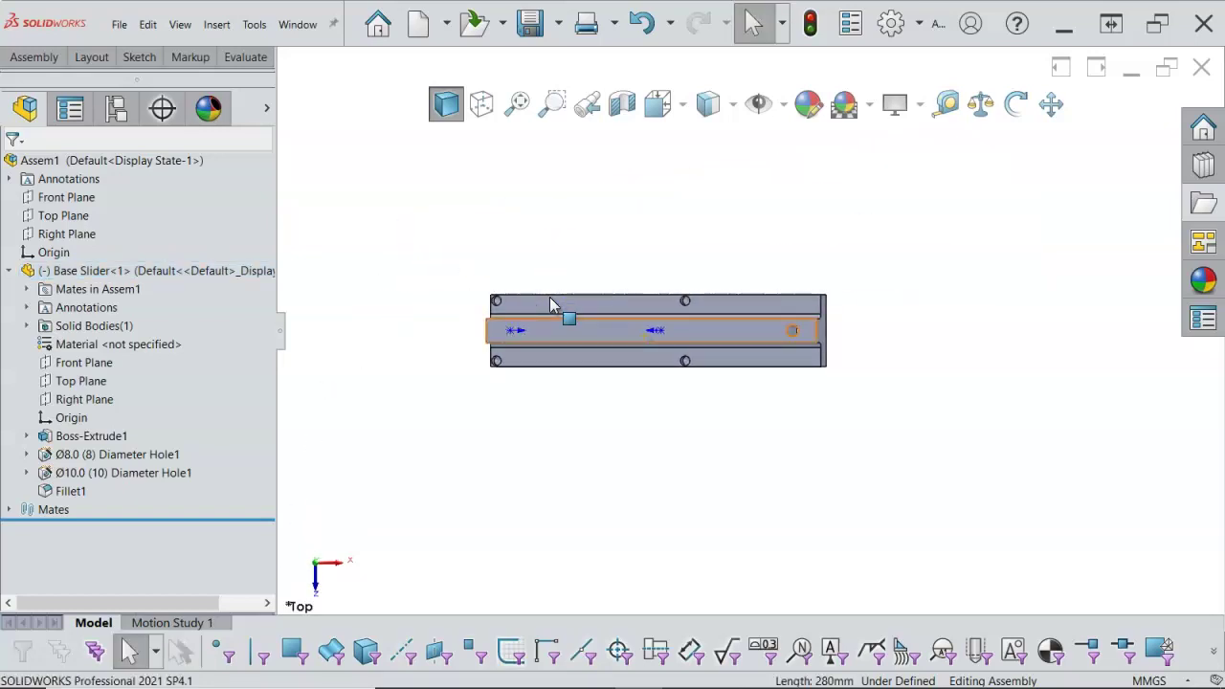
Step: Add a coincident mate between the Base Slider's bottom face and the assembly's Top Plane
key(ctrl+7)
middle_click(596, 373)
middle_drag(595, 373, 561, 457)
click(660, 442)
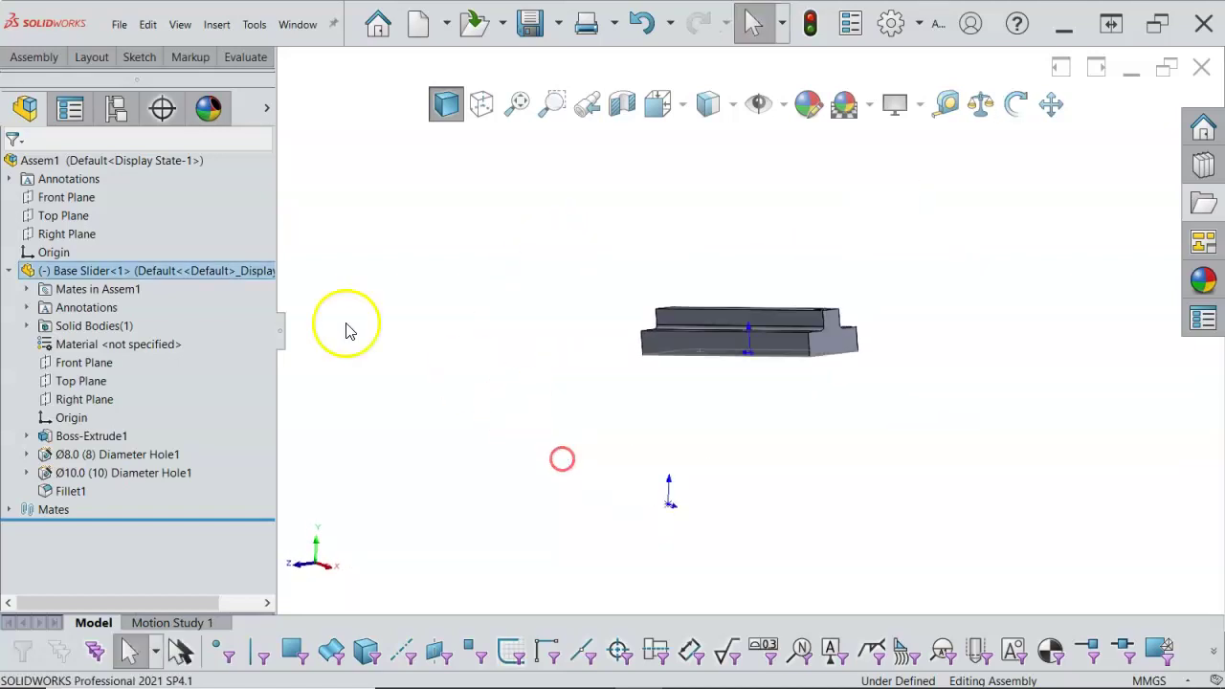
click(88, 218)
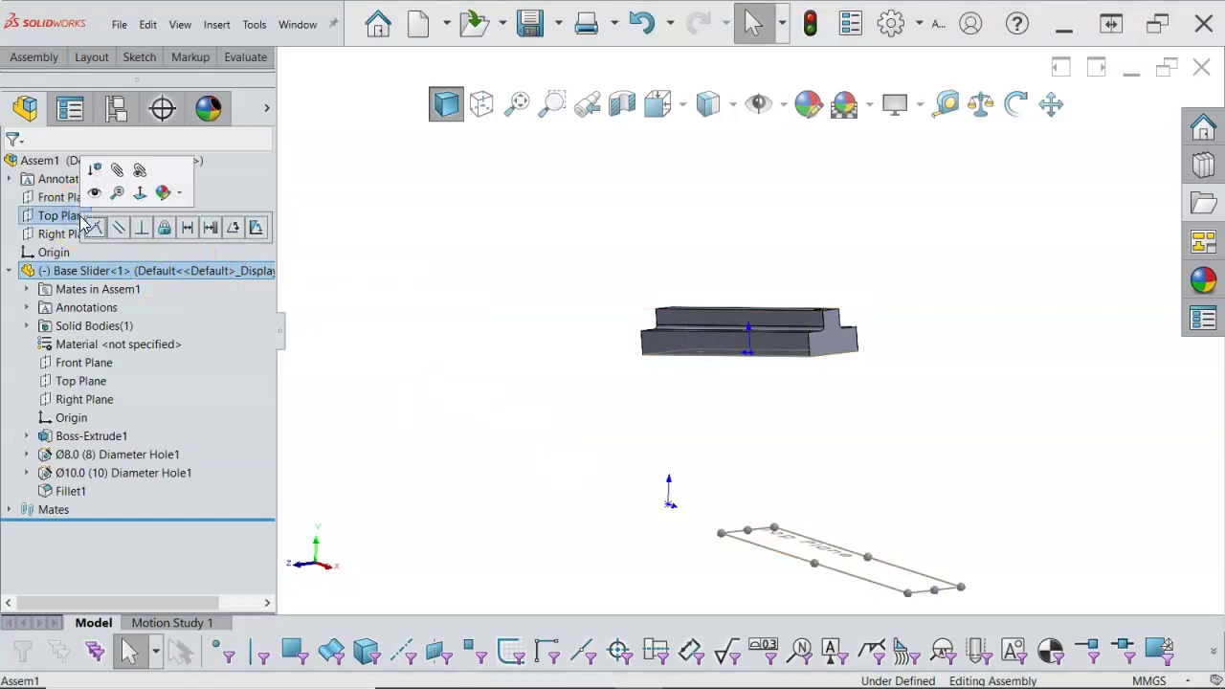
click(93, 229)
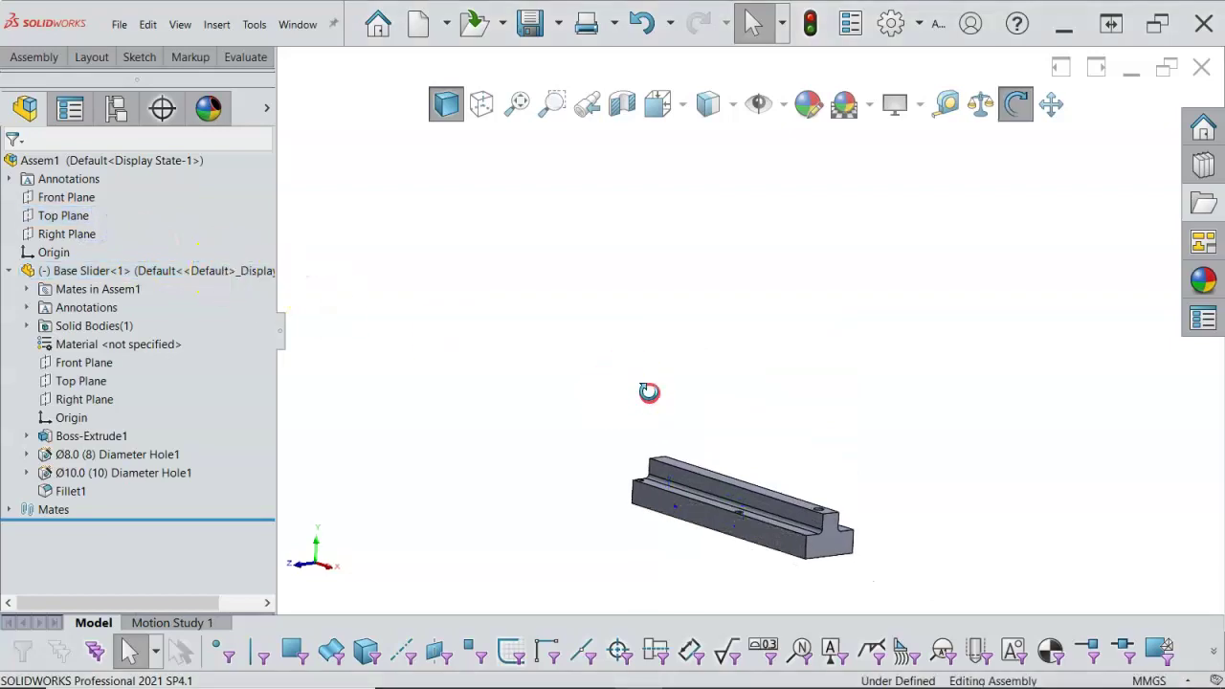
middle_drag(648, 391, 766, 415)
click(617, 492)
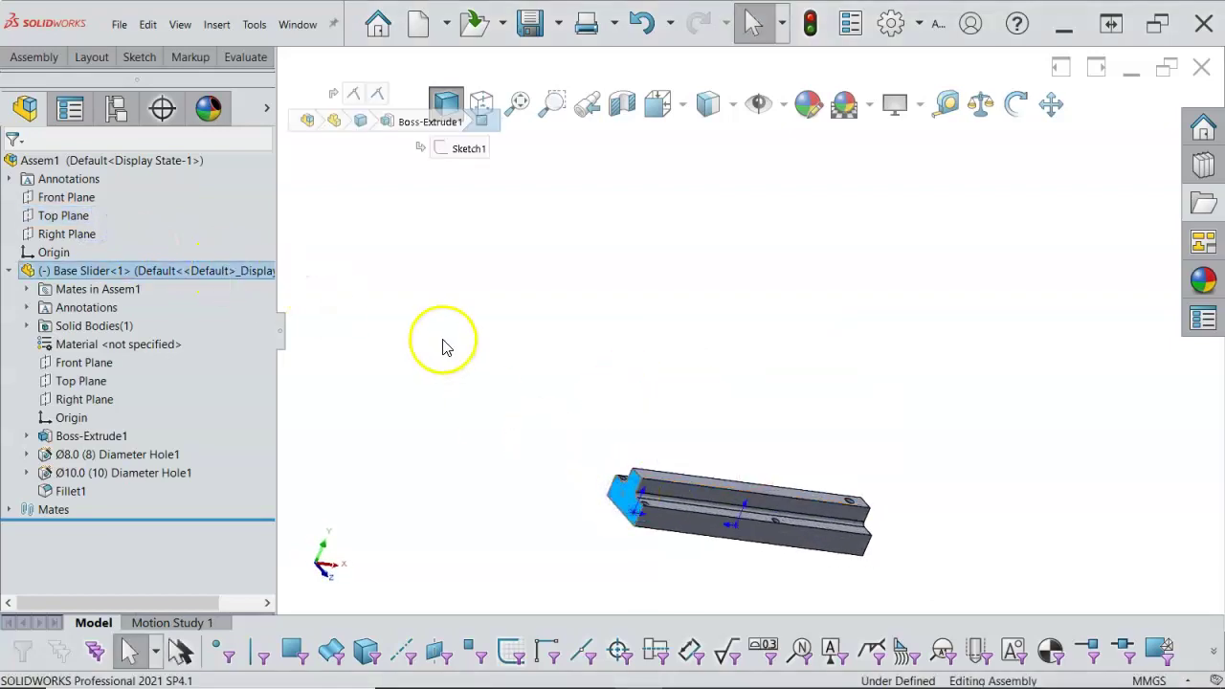
ctrl+click(59, 234)
mouse_move(421, 306)
middle_down()
mouse_move(506, 296)
mouse_move(411, 277)
mouse_move(424, 295)
middle_up()
scroll(780, 571, down, 5)
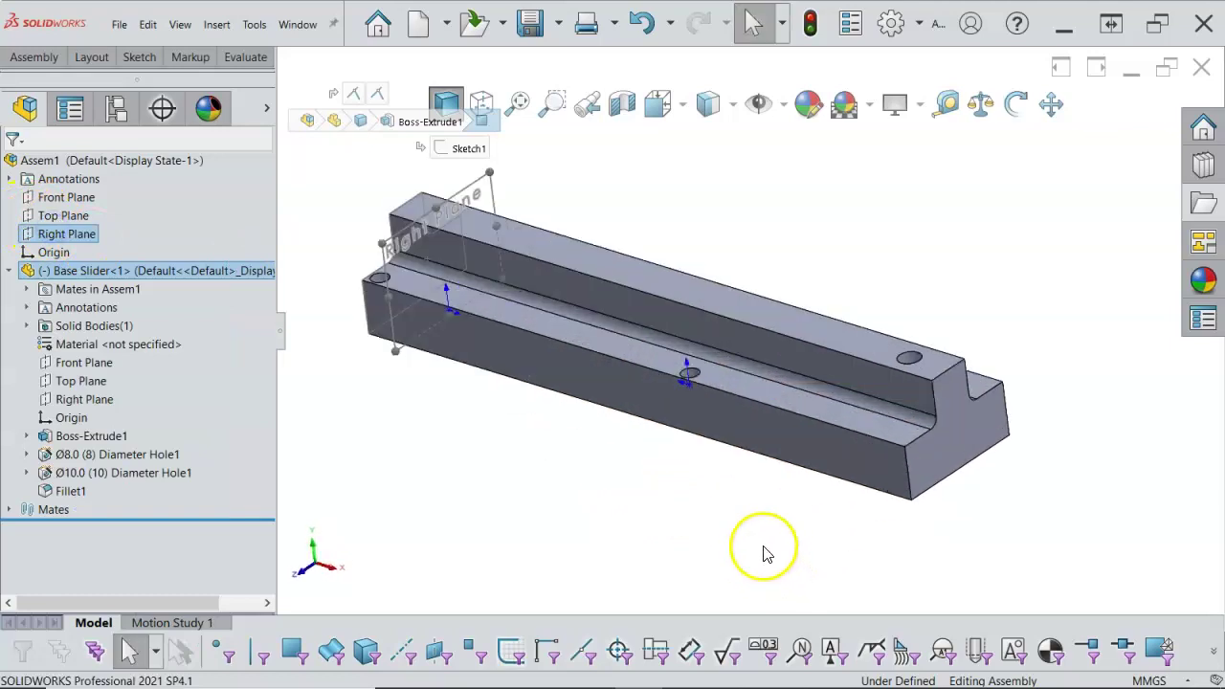
middle_drag(766, 555, 711, 454)
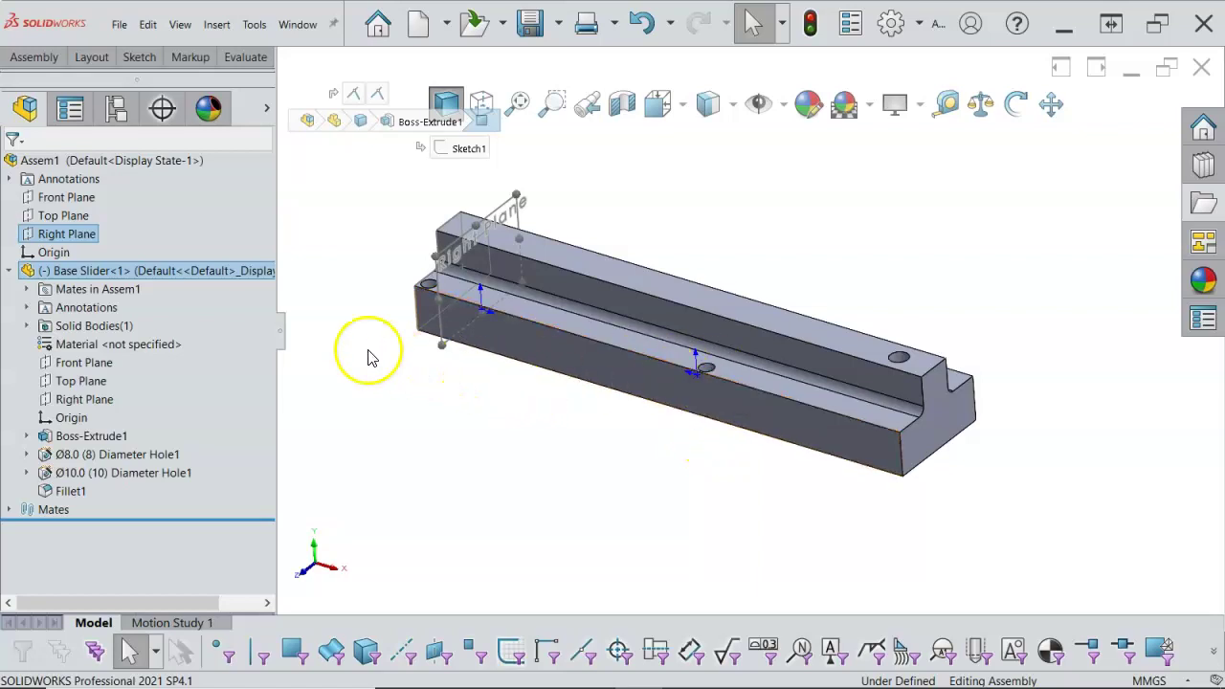
Step: Add a coincident mate between the Base Slider's own Right Plane and the assembly's Right Plane
click(88, 399)
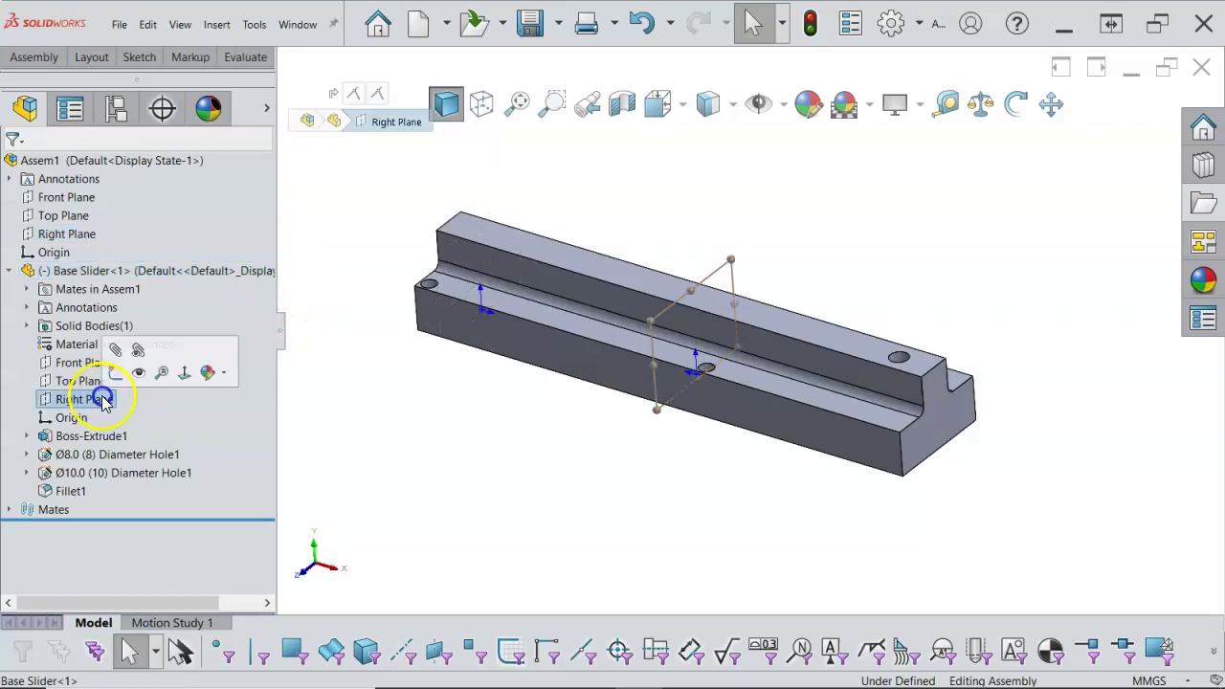
ctrl+click(84, 235)
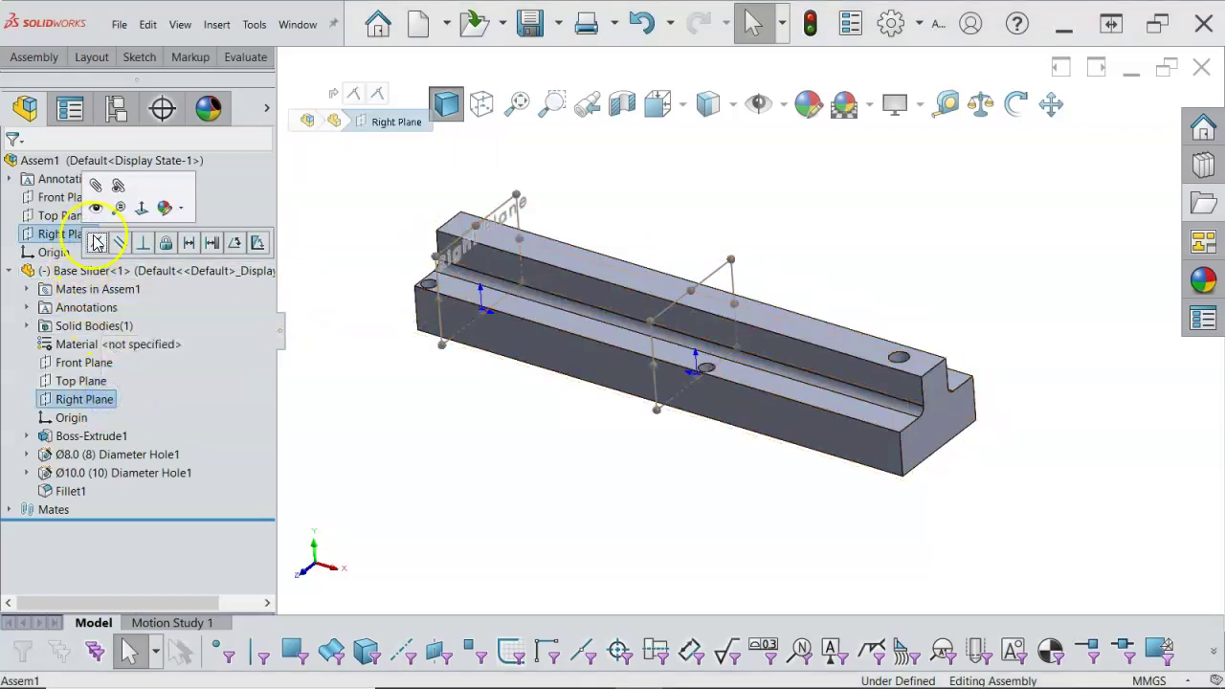
click(96, 242)
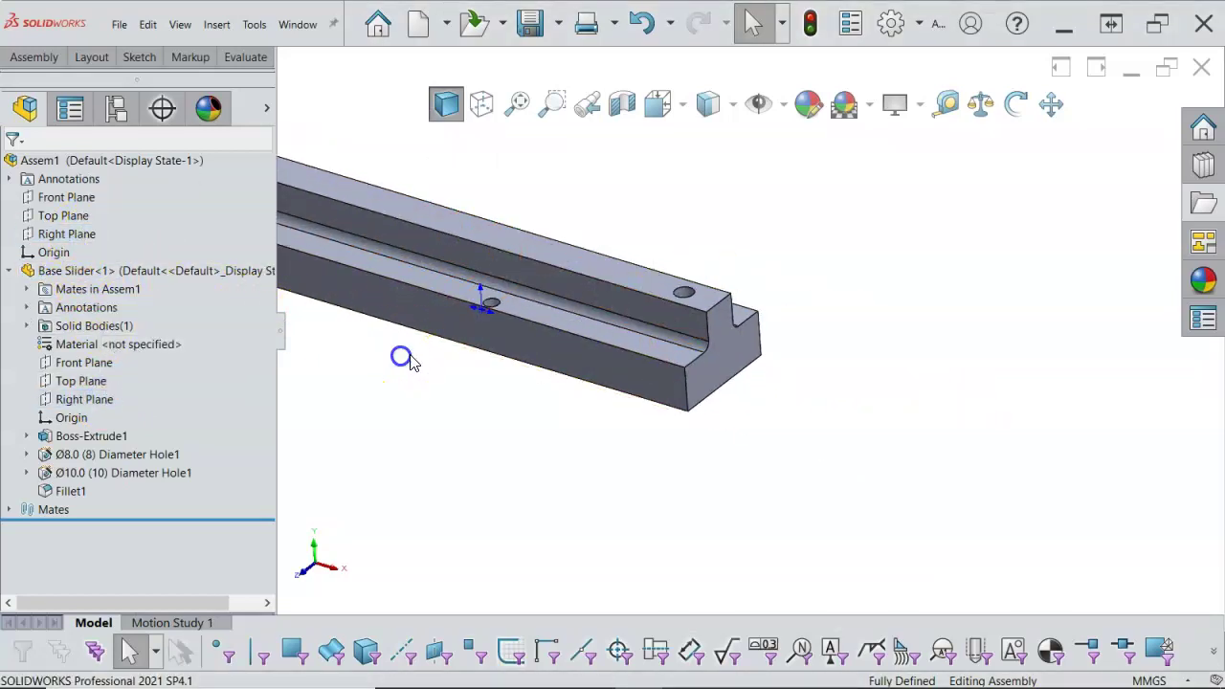
scroll(450, 351, up, 3)
middle_drag(465, 337, 399, 269)
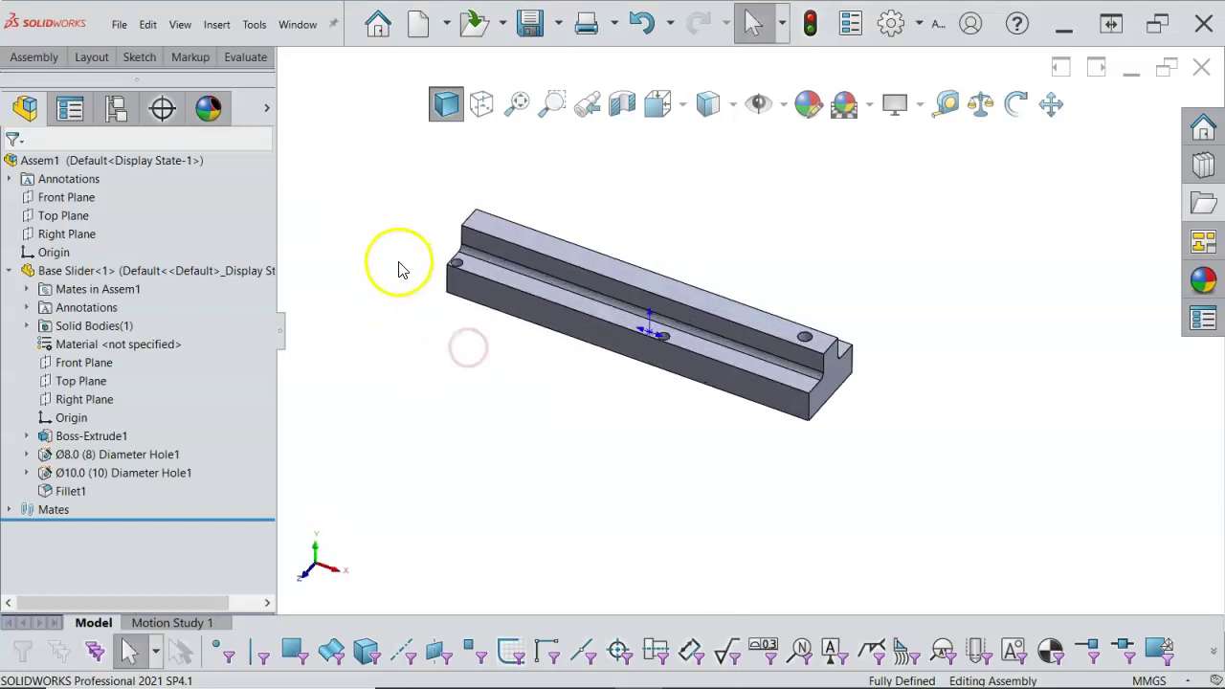
click(9, 271)
click(404, 411)
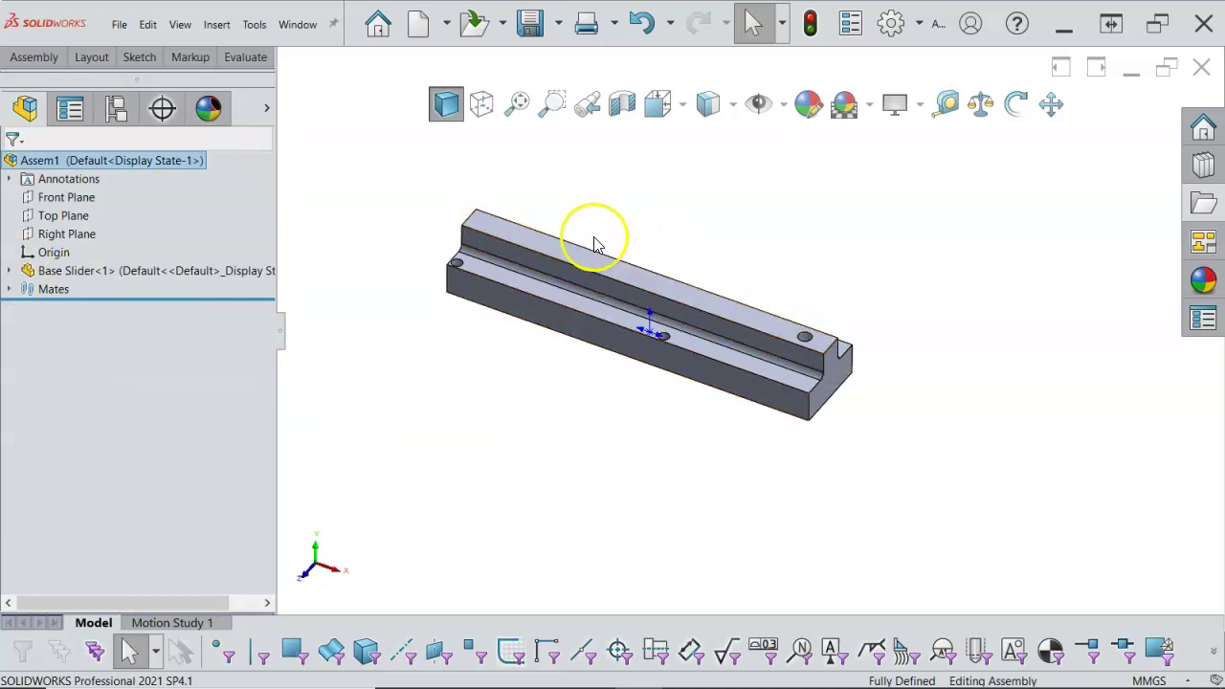
scroll(467, 201, down, 2)
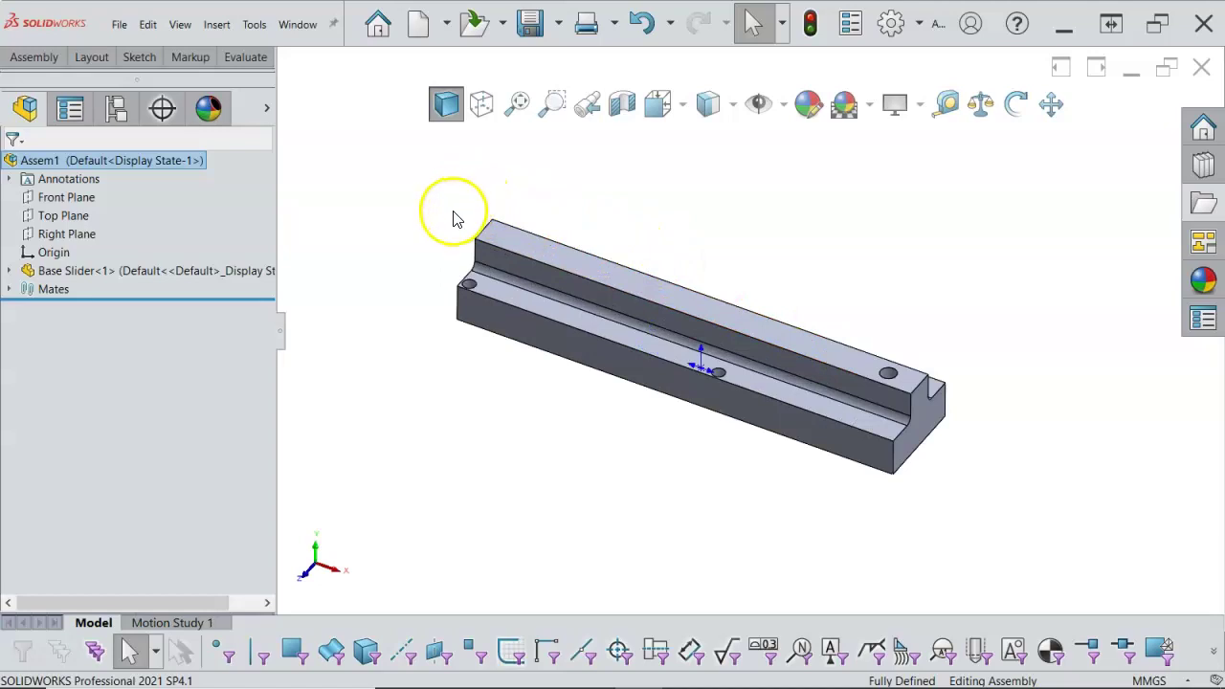
Step: Flip the alignment of the Base Slider's Right Plane mate and decline viewing the affected mates
click(10, 273)
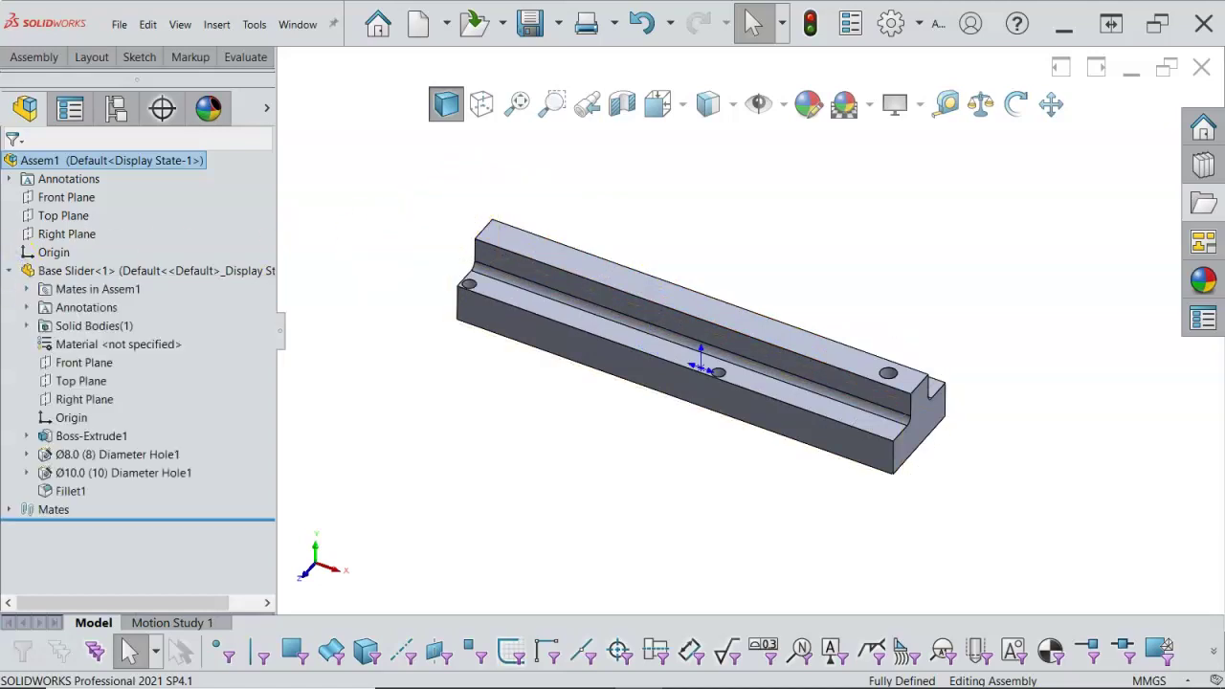
click(26, 289)
right_click(143, 347)
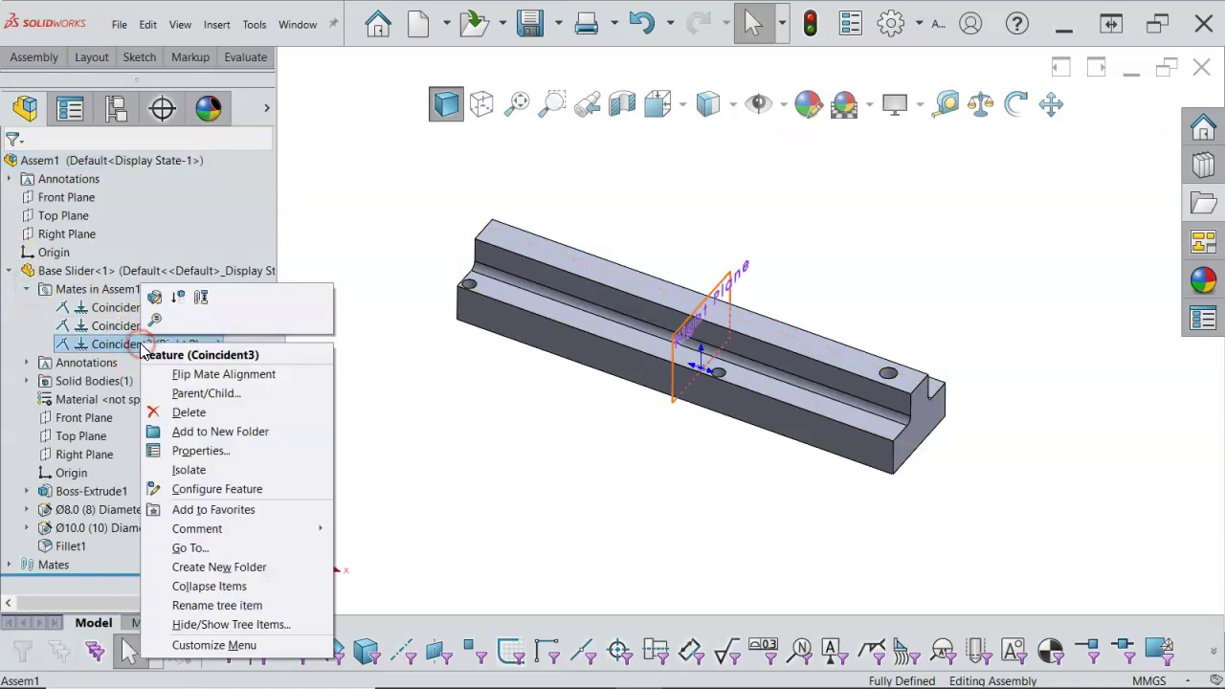
click(205, 374)
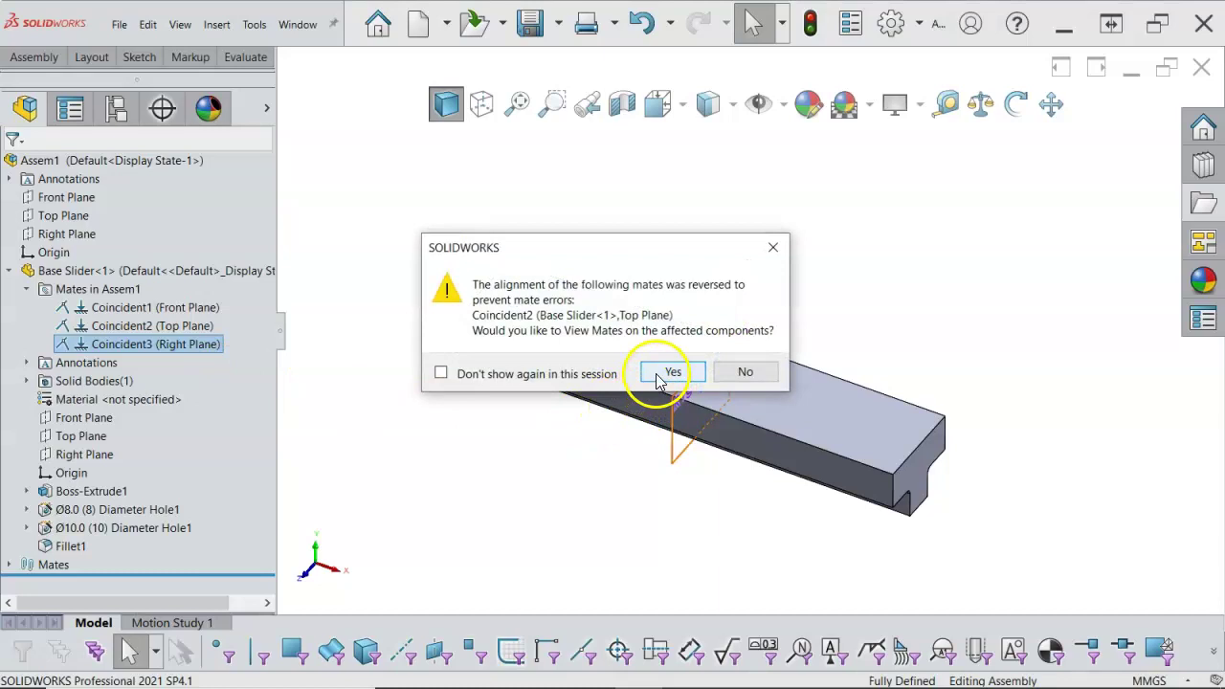
click(742, 373)
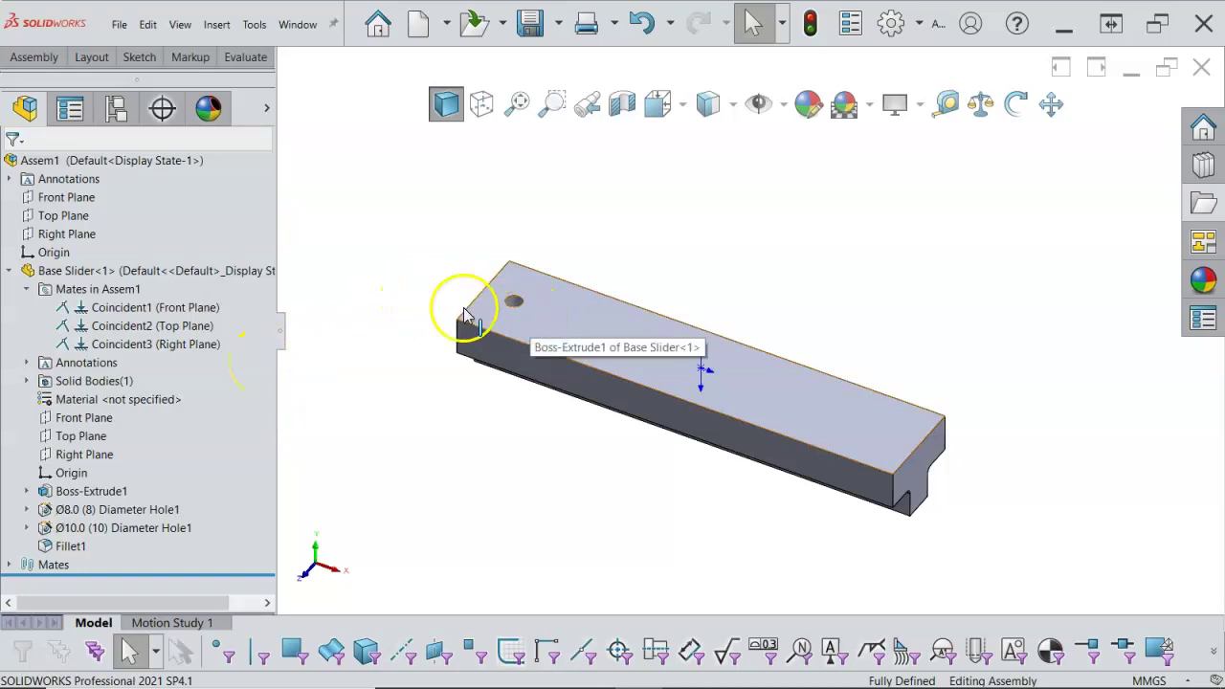
Step: Flip the alignment of the Base Slider's Top Plane mate, then review the affected mates and close their list
click(184, 325)
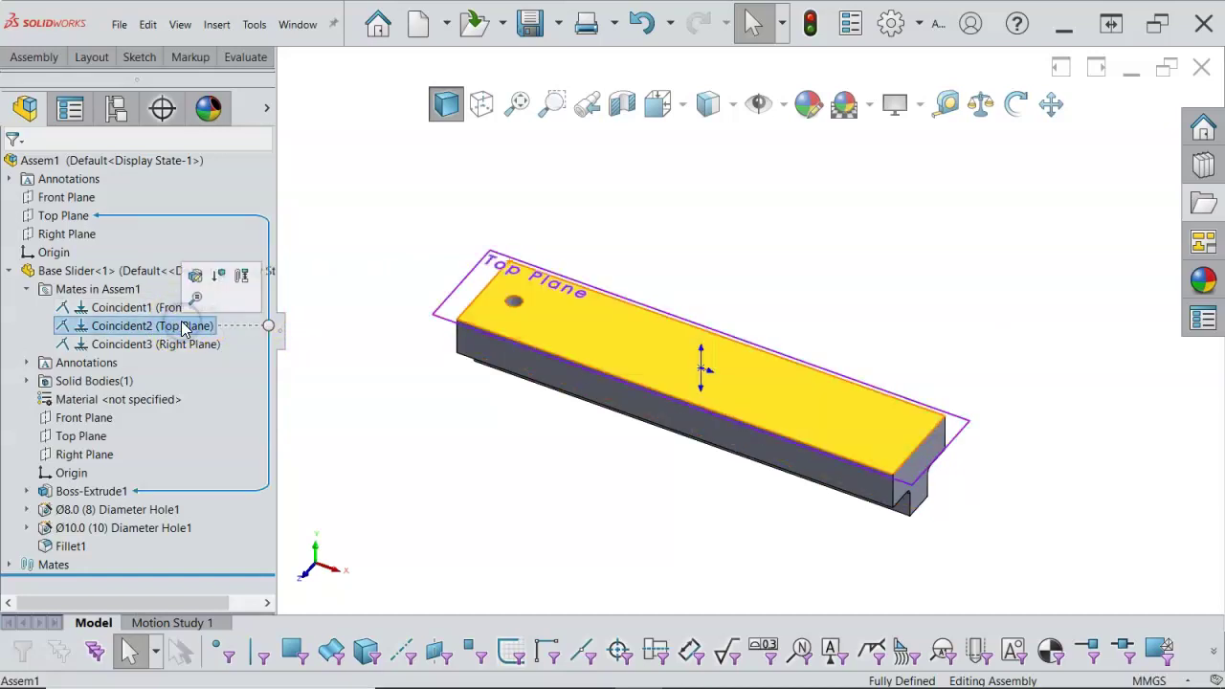
right_click(183, 326)
click(220, 345)
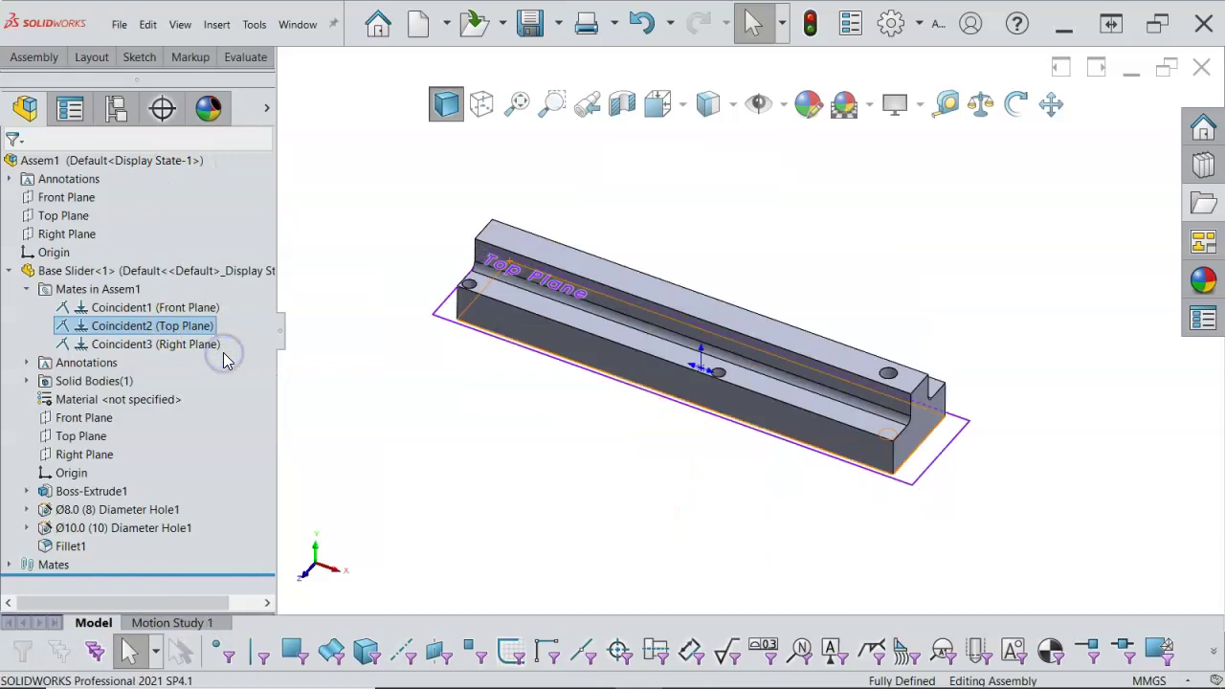
click(658, 372)
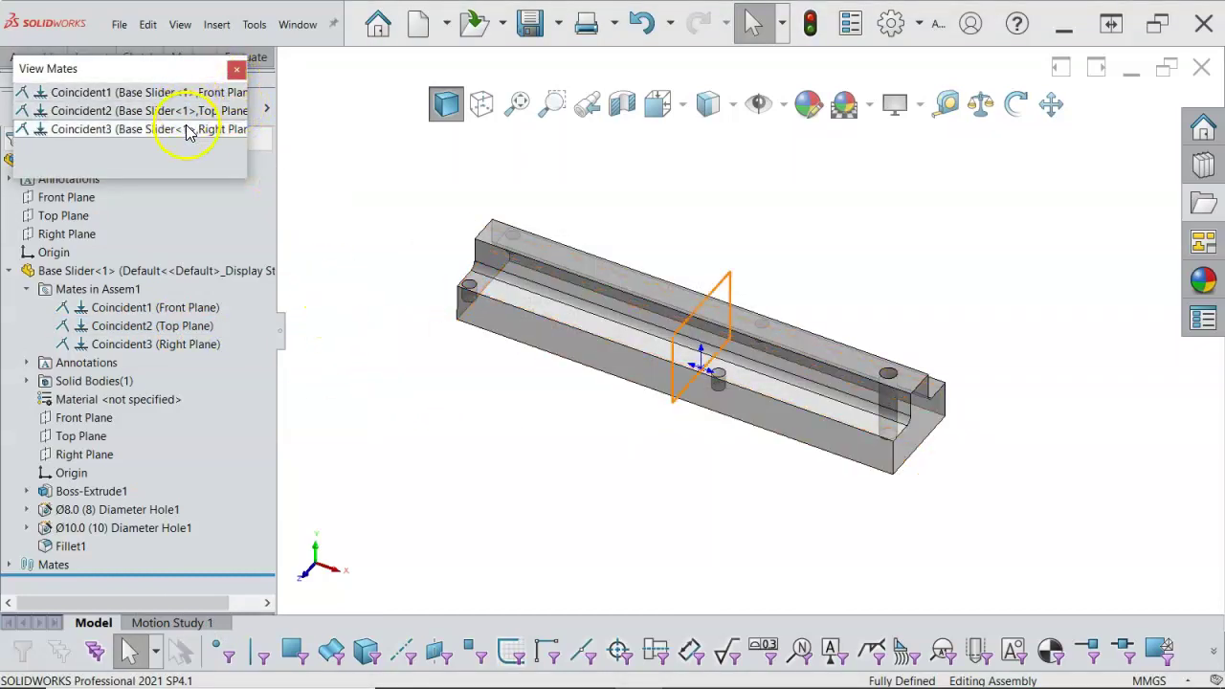
click(236, 69)
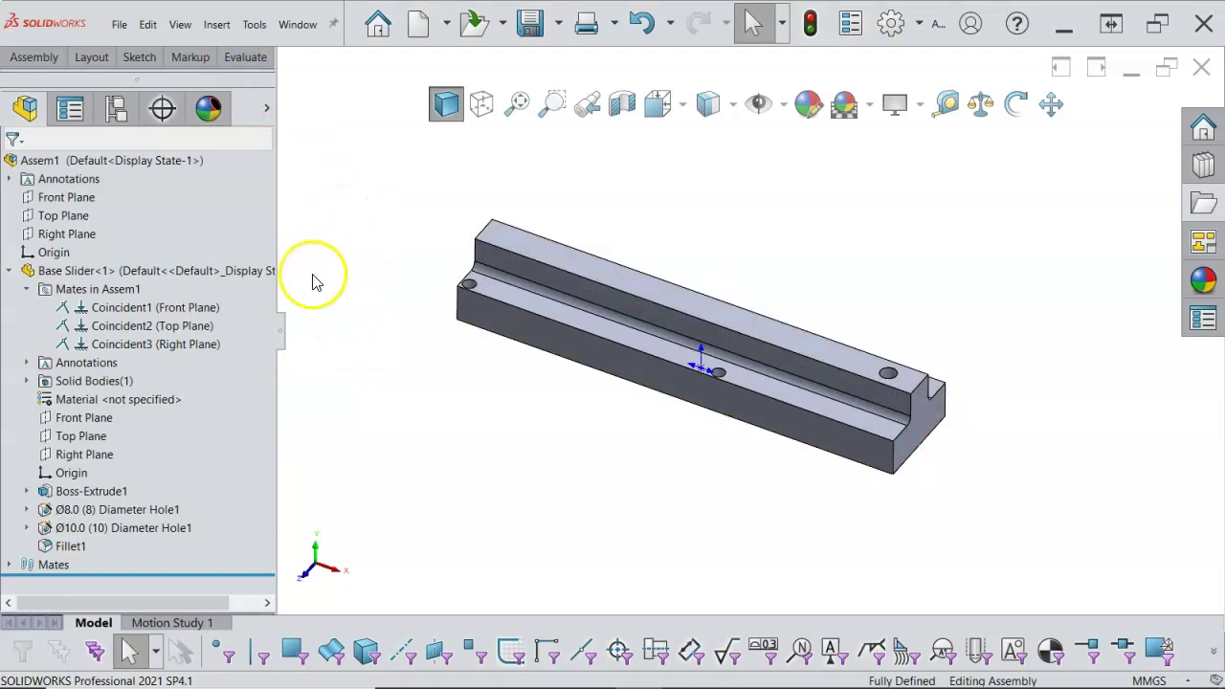
Step: Flip the alignment of the Base Slider's Front Plane mate, decline viewing the affected mates, and collapse the component in the tree
right_click(216, 306)
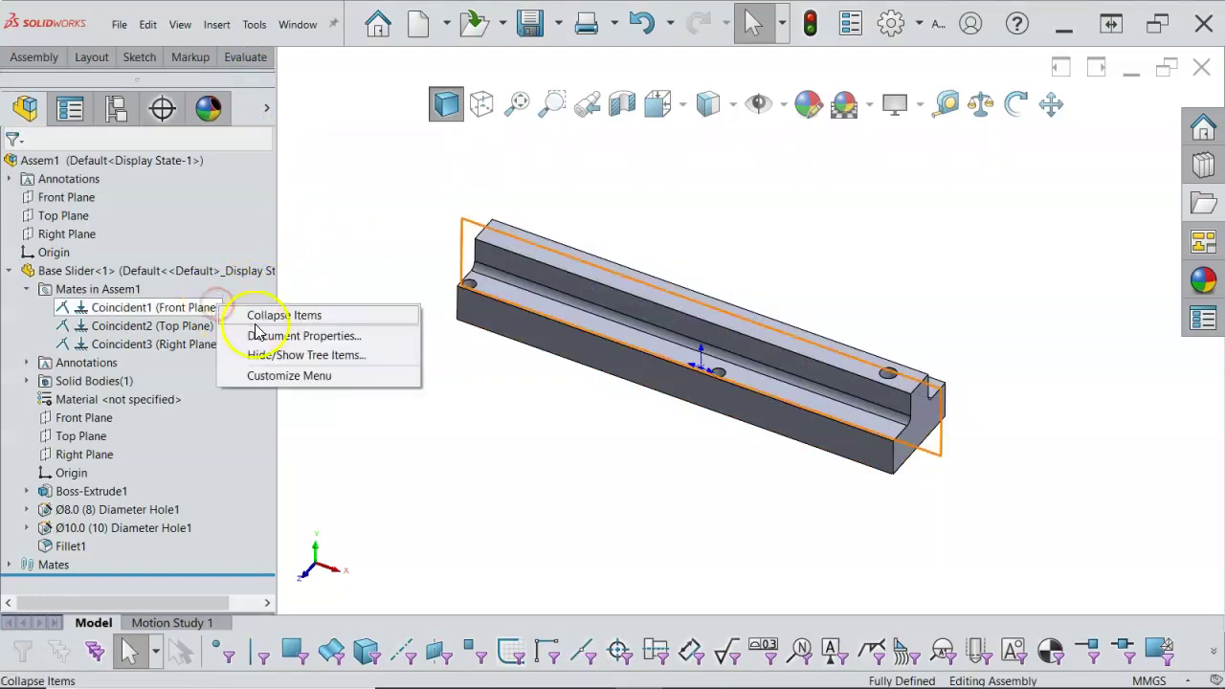
click(327, 268)
right_click(134, 323)
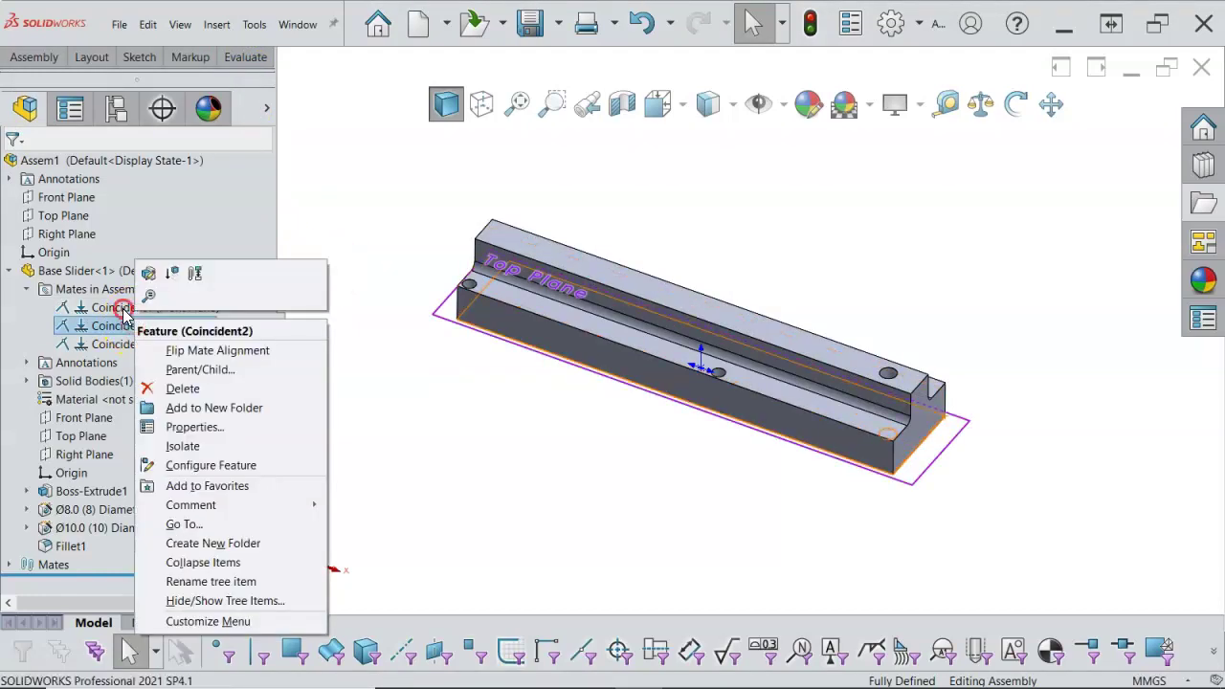
right_click(125, 309)
click(171, 342)
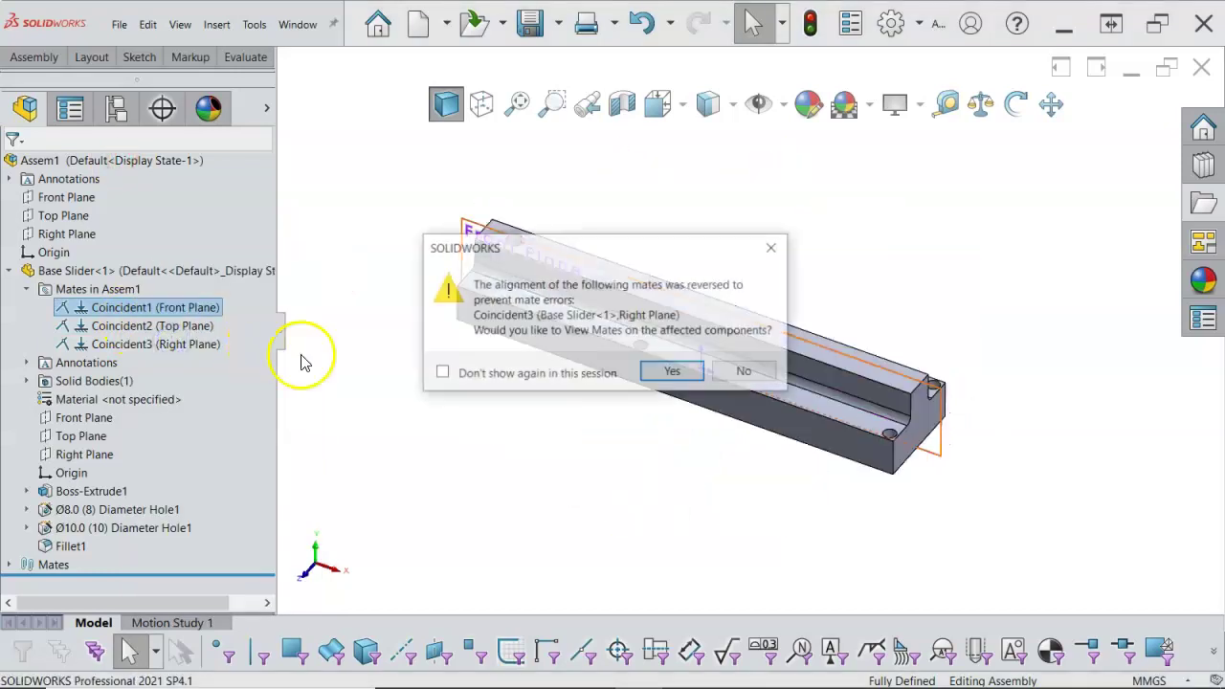
click(744, 370)
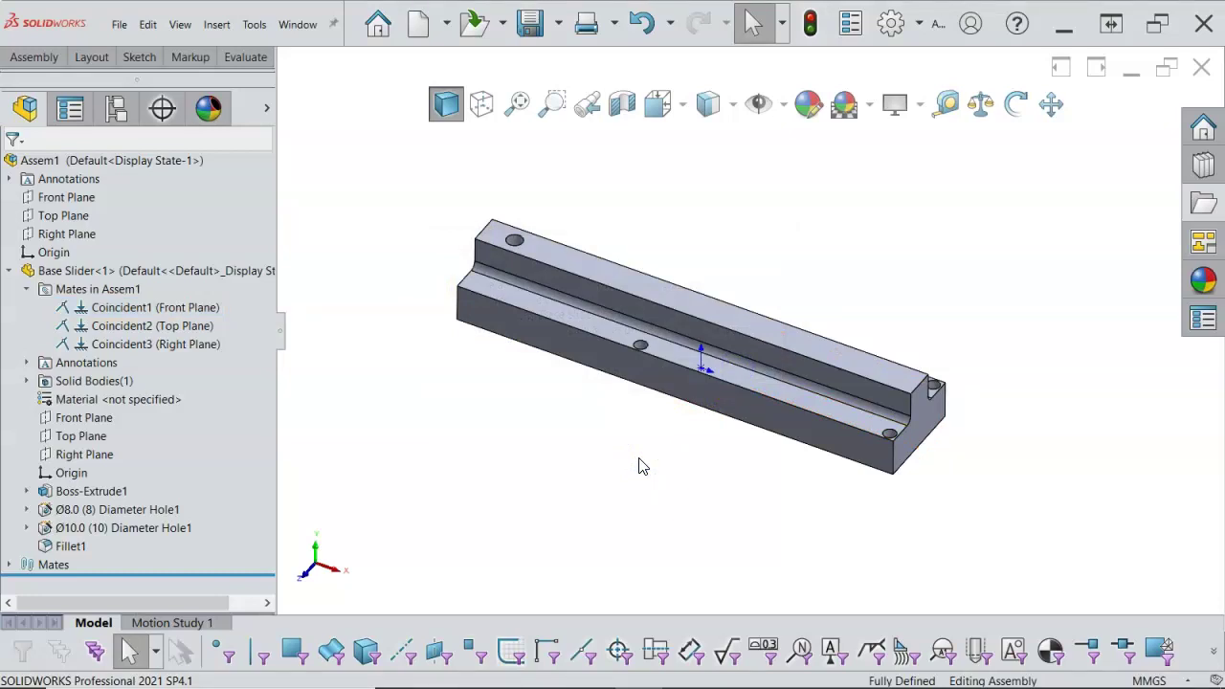
click(144, 325)
click(7, 271)
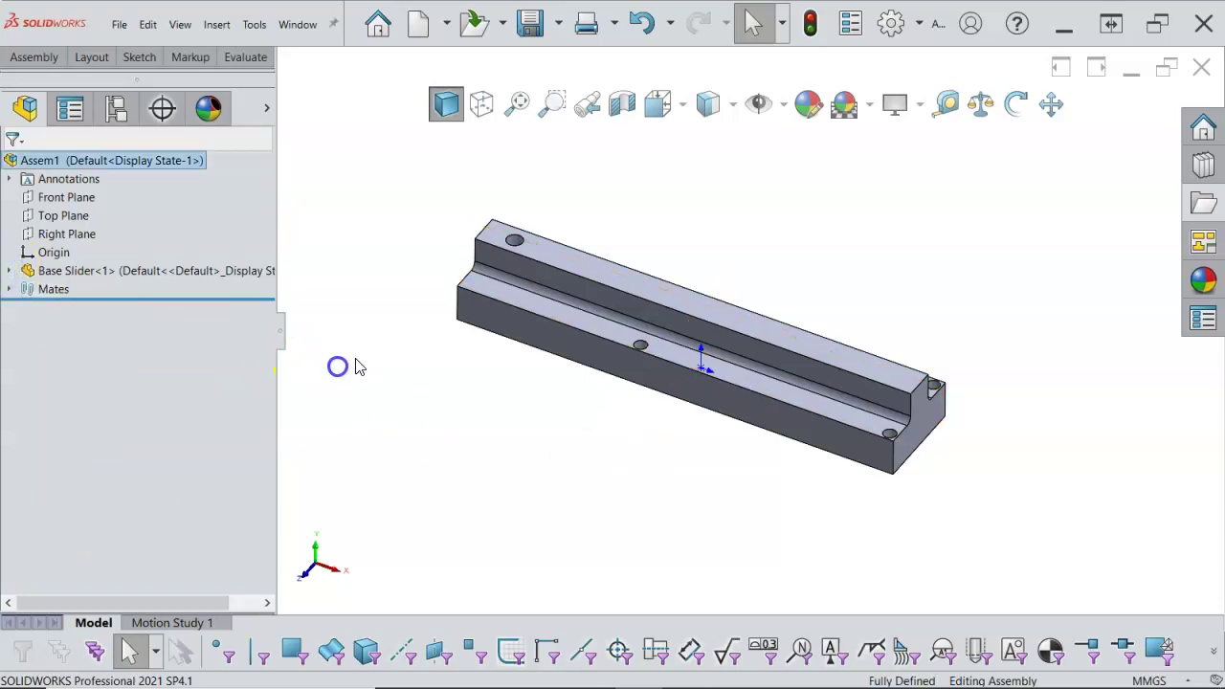
middle_drag(396, 364, 395, 396)
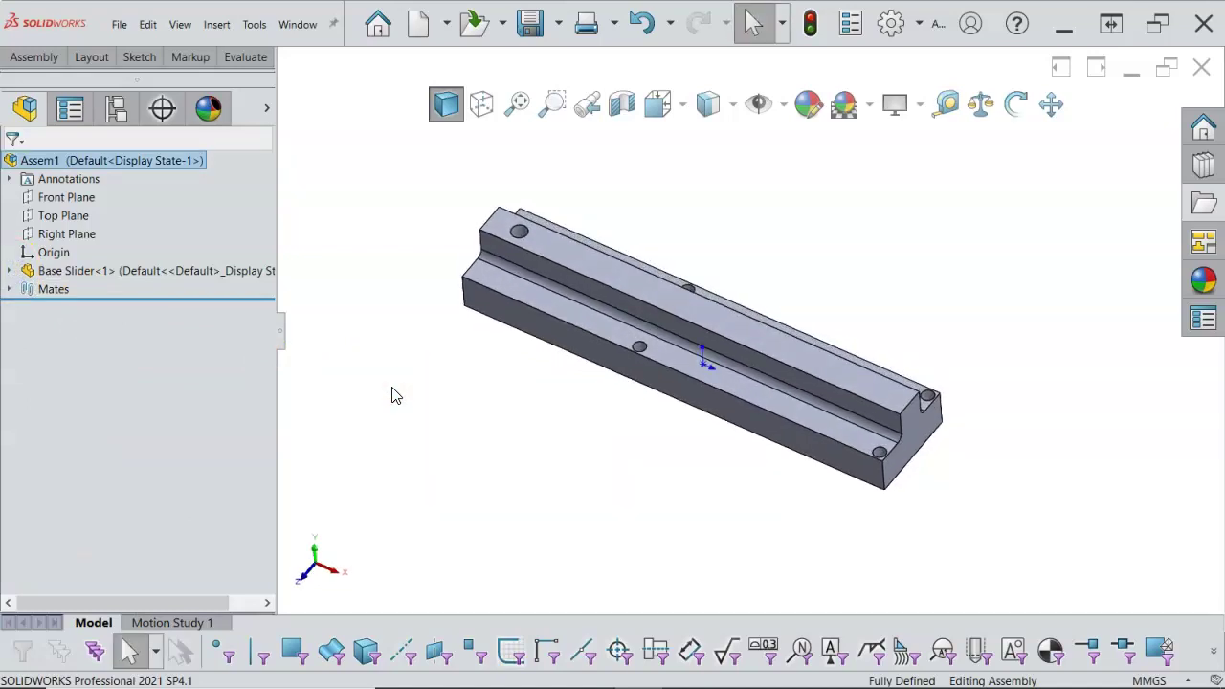
click(381, 380)
middle_drag(441, 416, 443, 369)
click(364, 311)
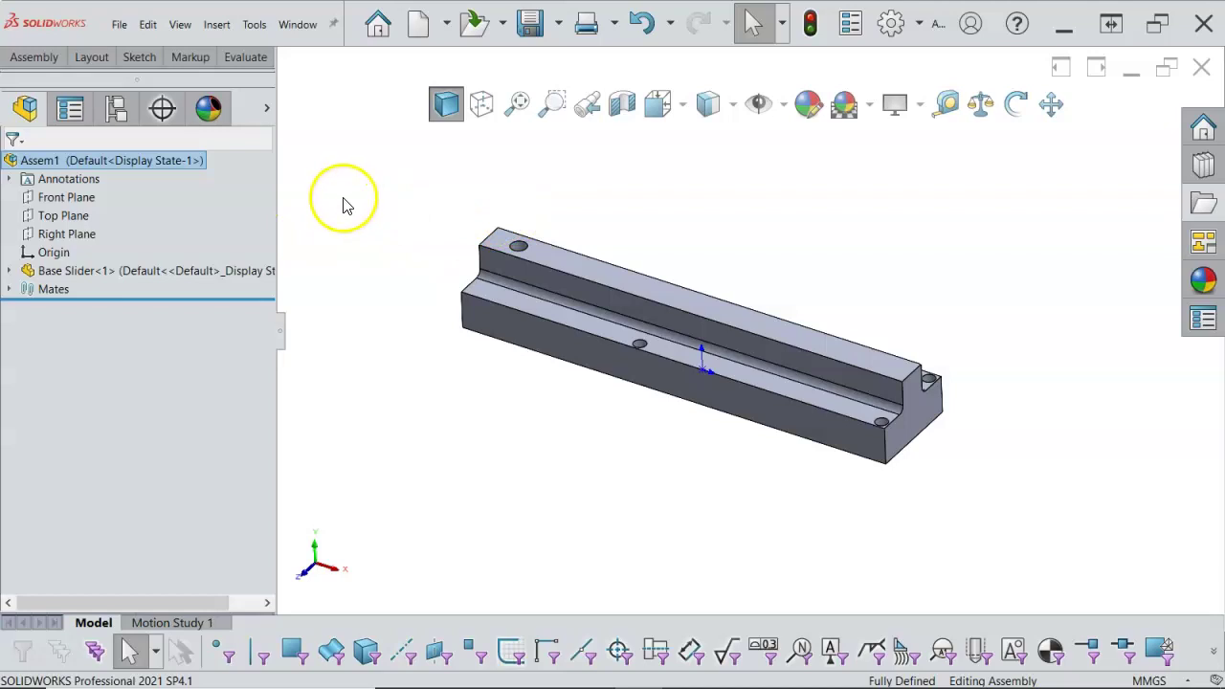
Step: Start inserting a component and select Pin Slider.SLDPRT from the Asssignment 5 folder
click(31, 58)
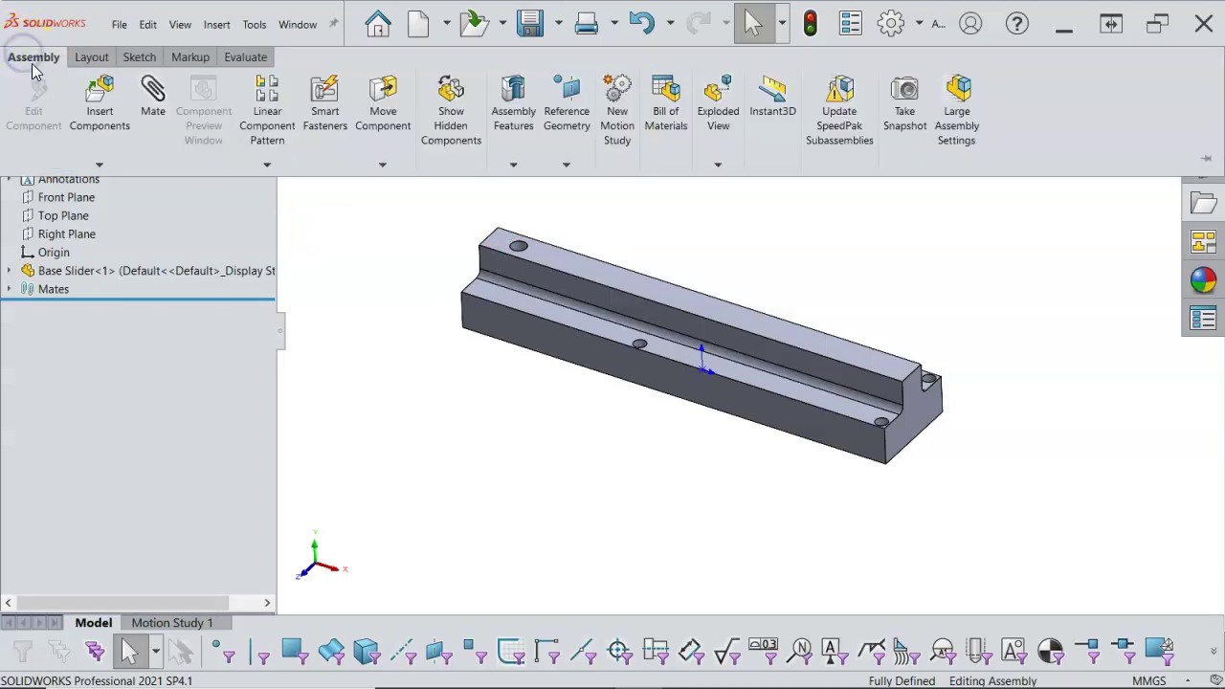
click(100, 103)
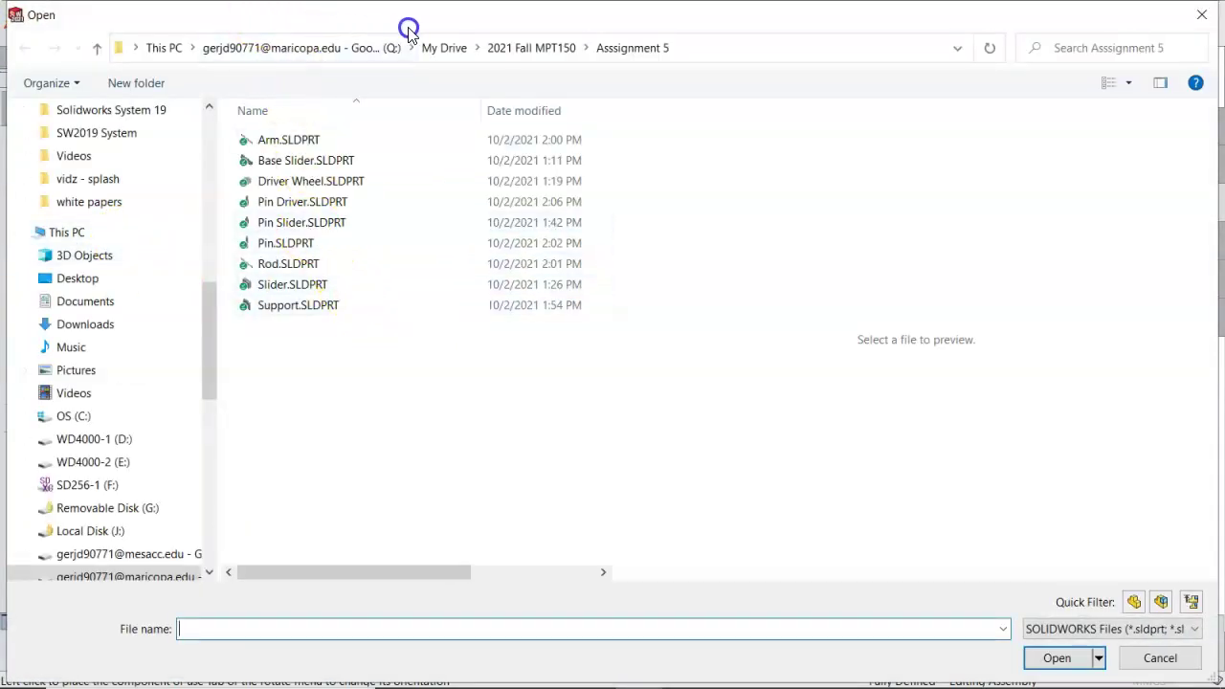
click(320, 205)
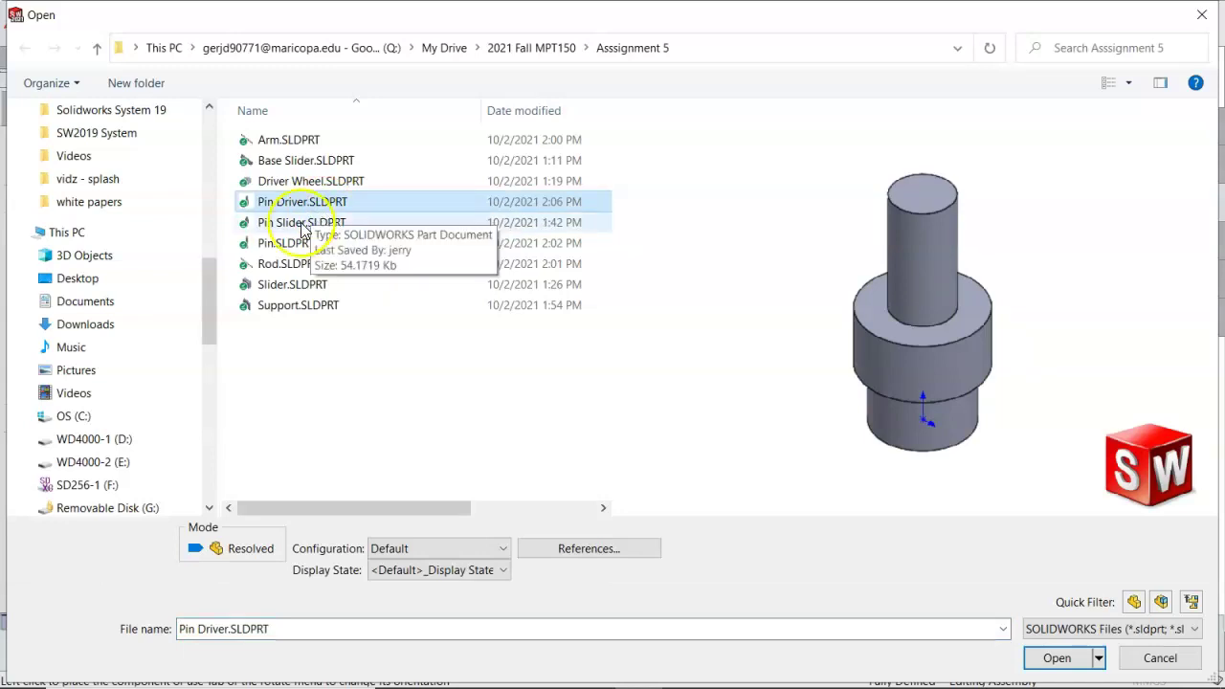
click(297, 229)
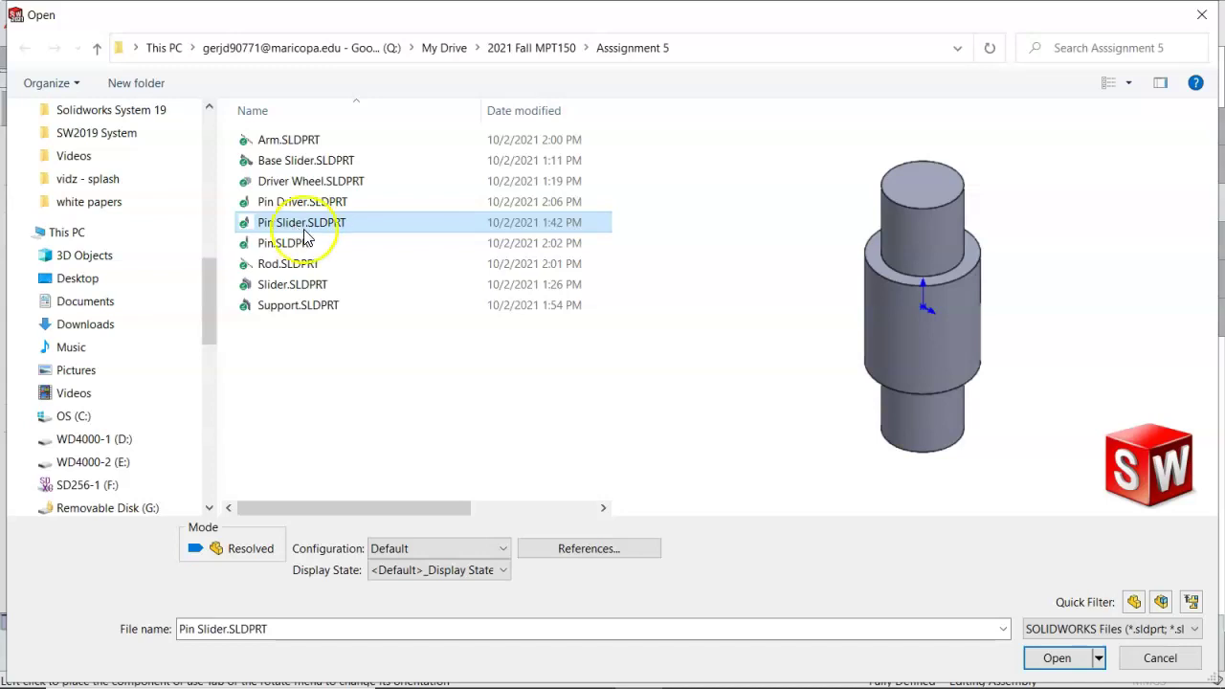
click(314, 232)
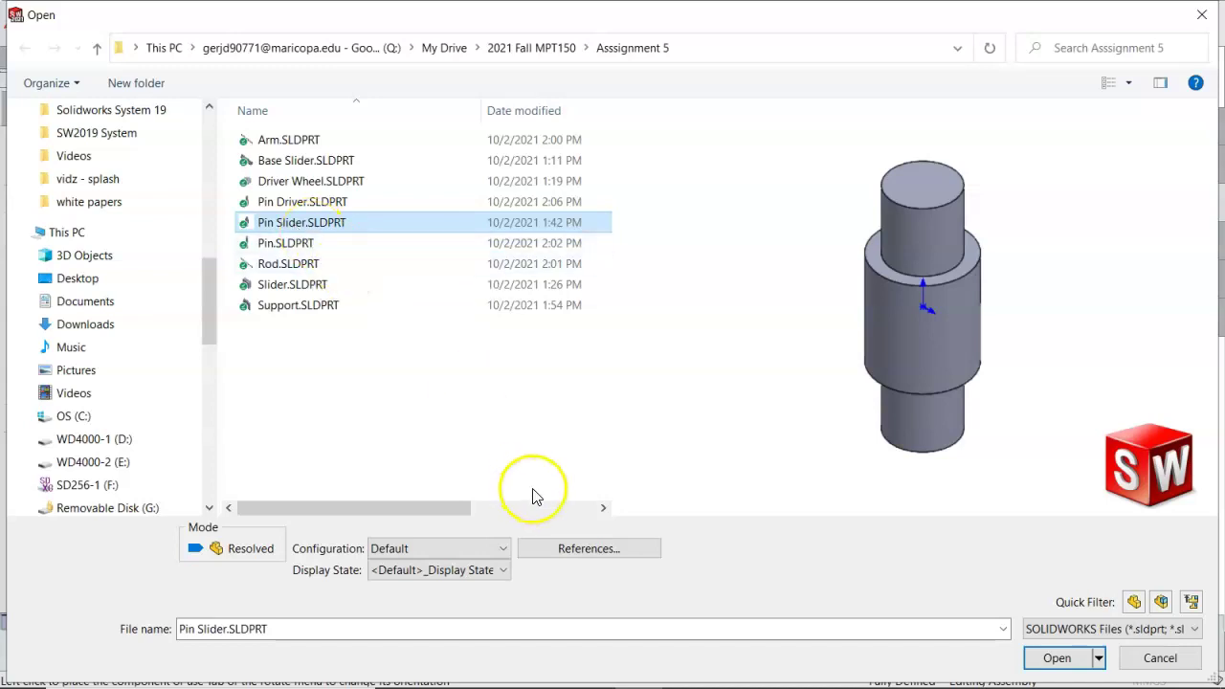
Step: Switch to the Kindle e-book and examine the exploded view to see which pin joins the base and the wheel
mouse_move(563, 681)
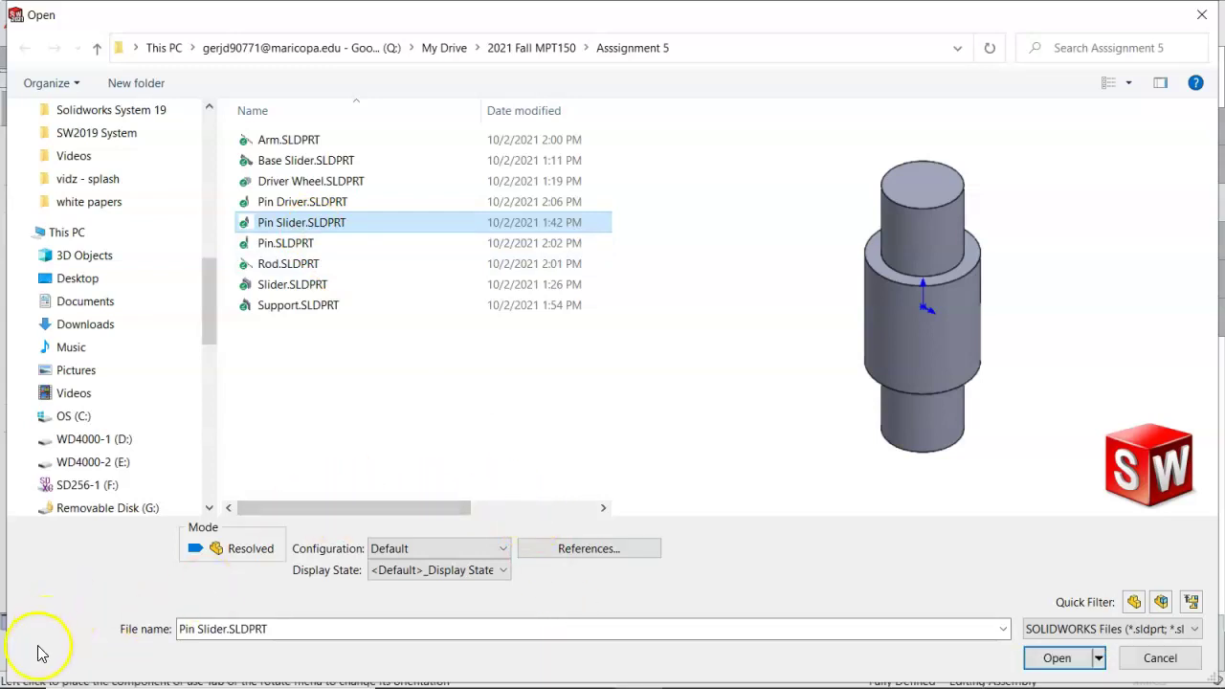
mouse_move(450, 679)
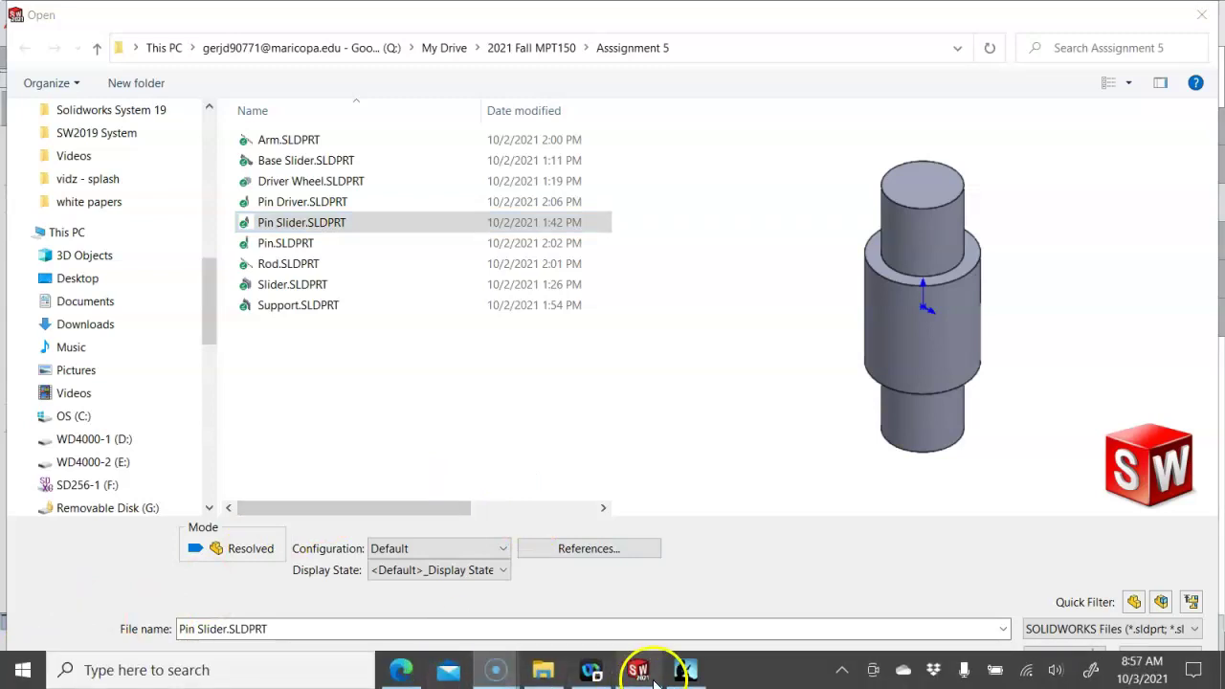
click(685, 670)
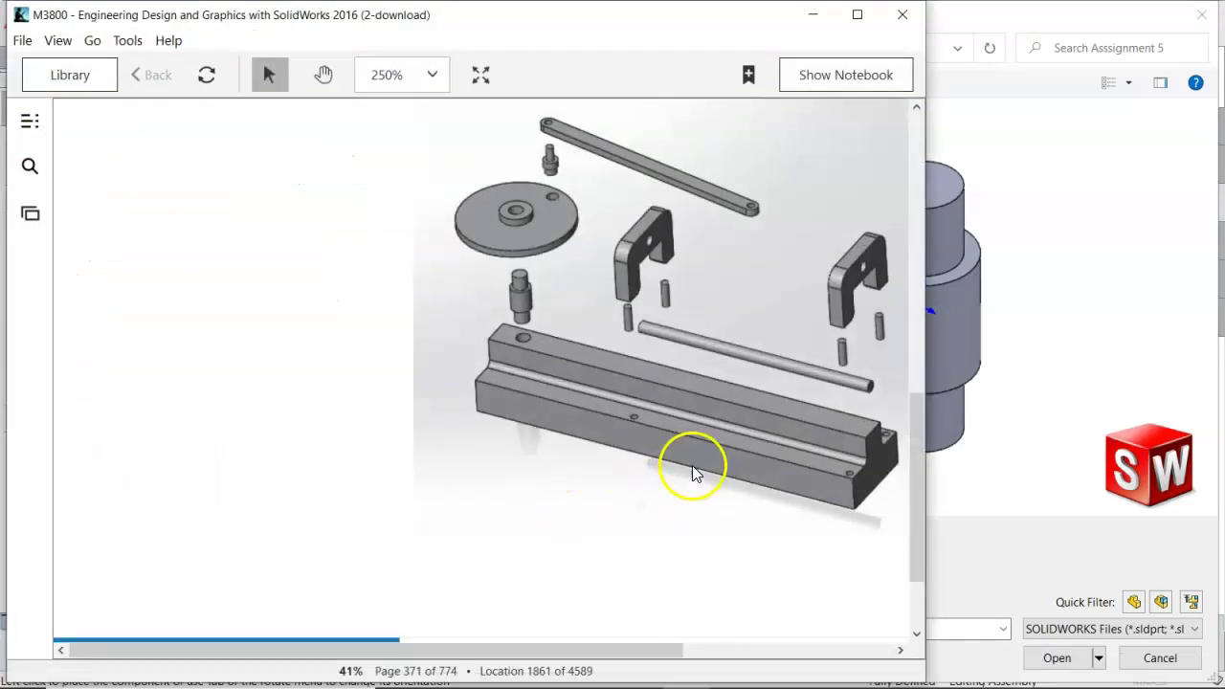
drag(626, 652, 769, 661)
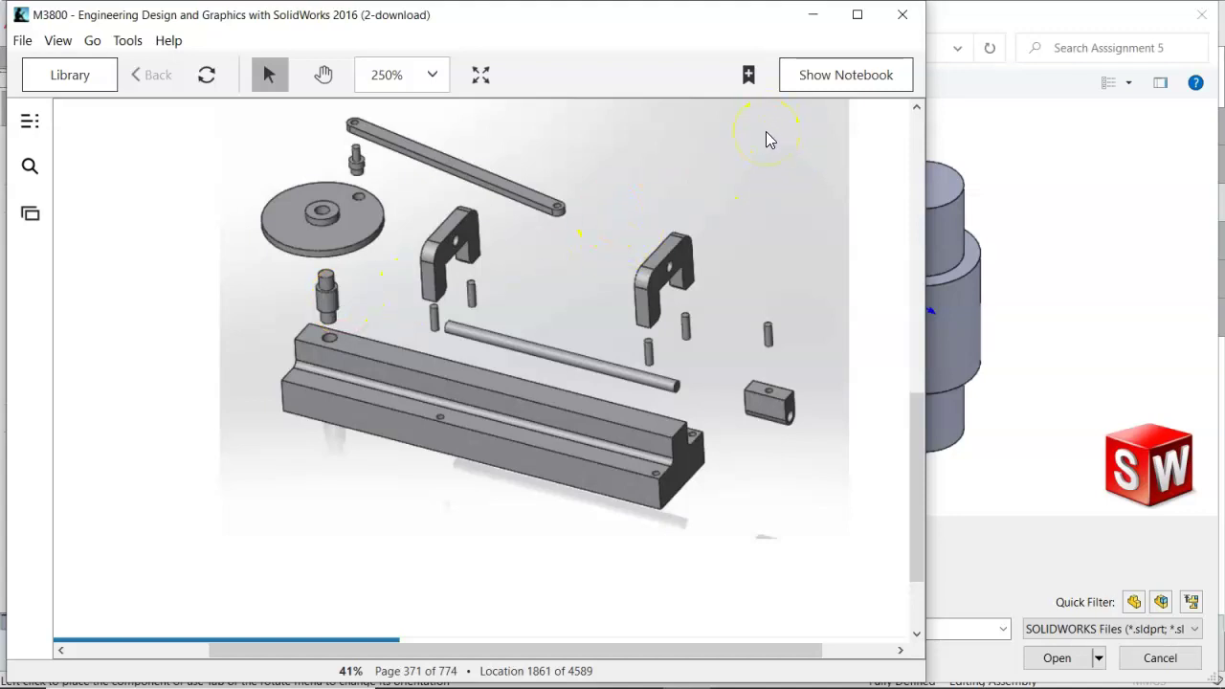
click(811, 37)
click(810, 19)
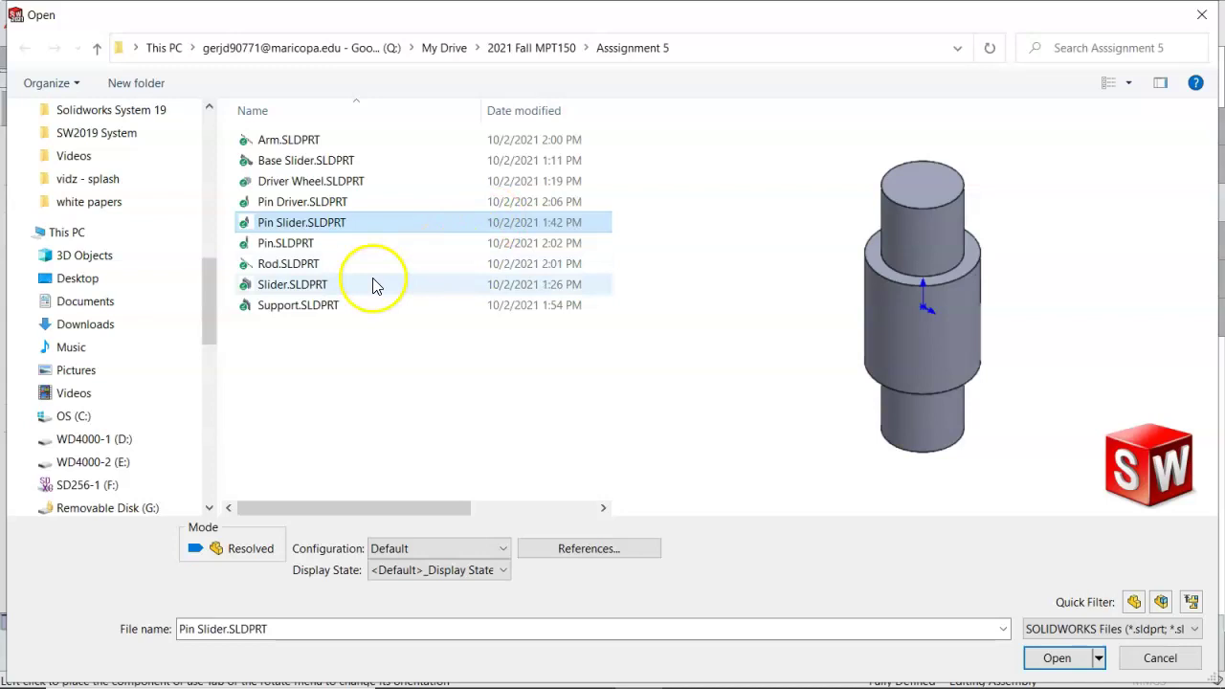
Step: Place the Pin Slider above the Base Slider's end hole and mate its lower shaft concentric with that hole
click(1053, 659)
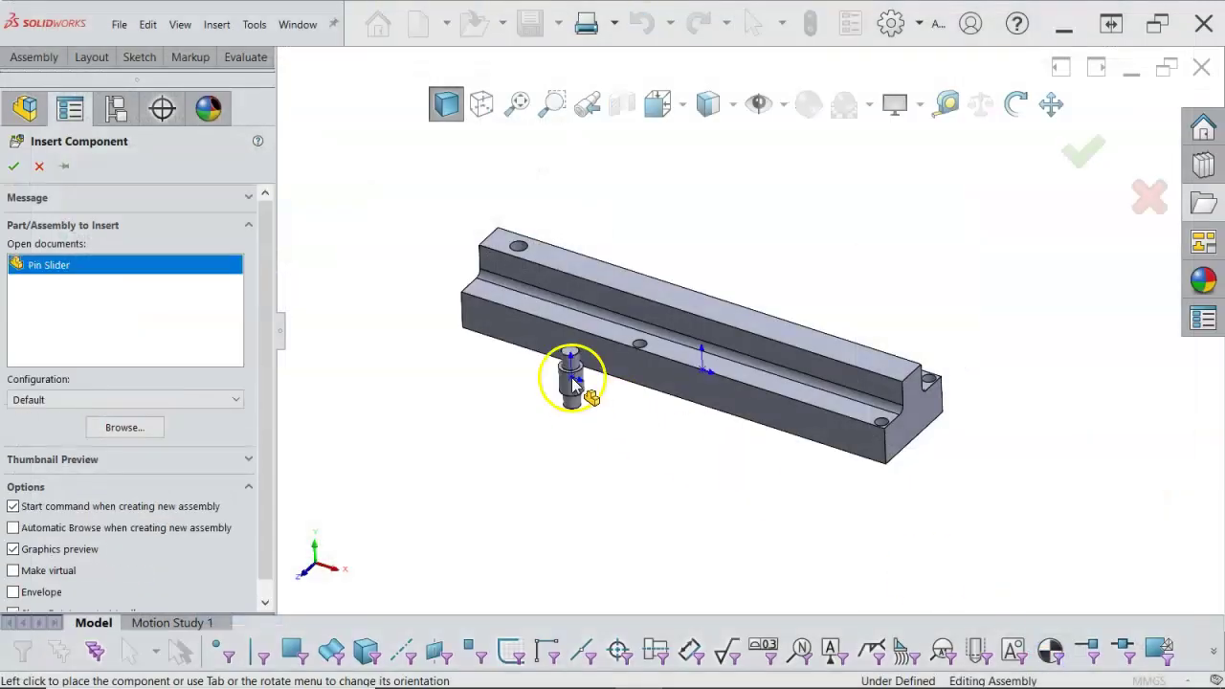
click(541, 196)
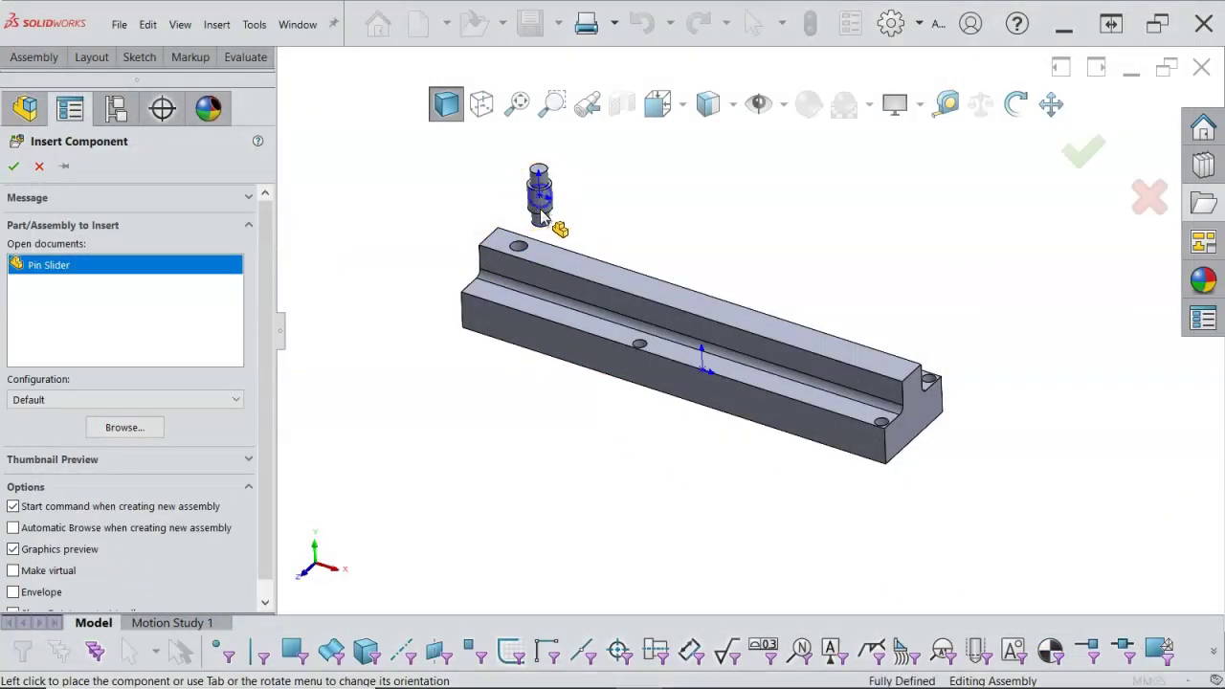
scroll(546, 233, down, 4)
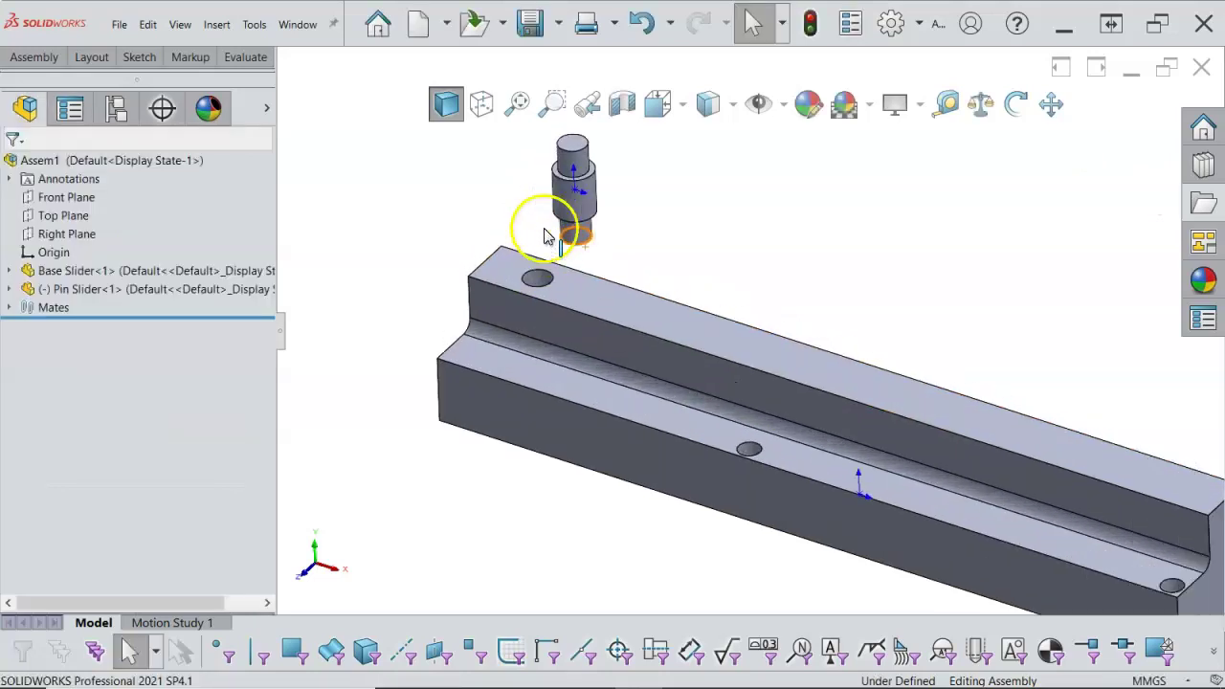
click(622, 258)
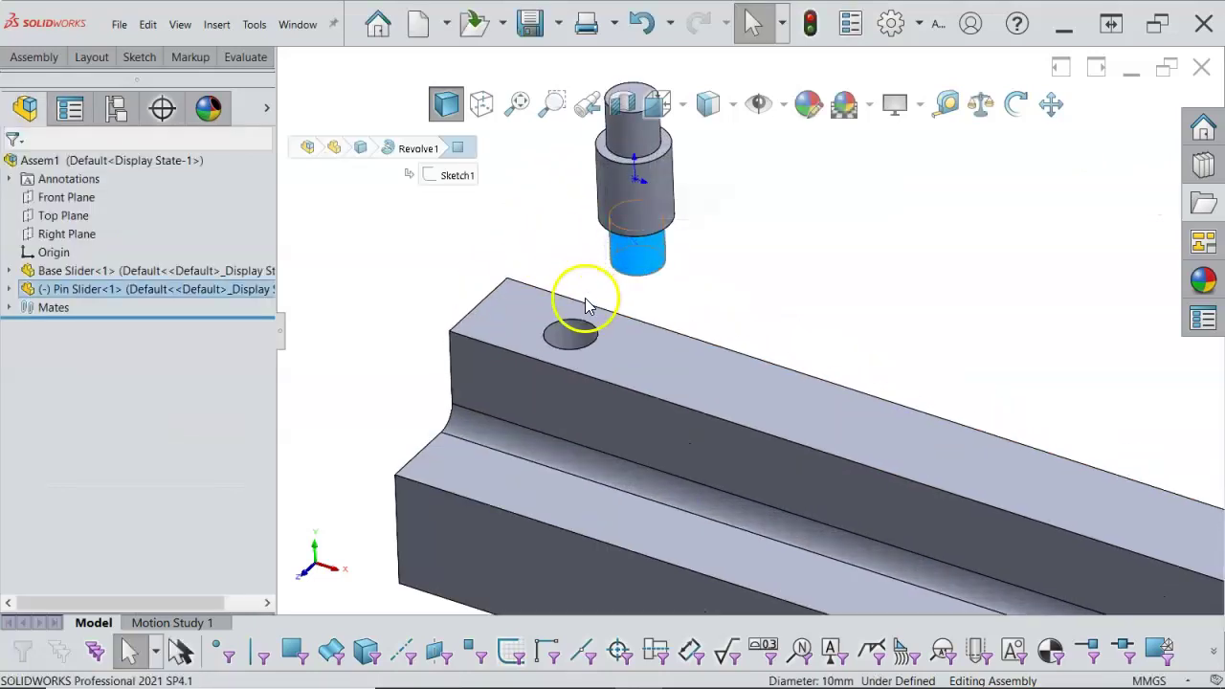
ctrl+click(571, 347)
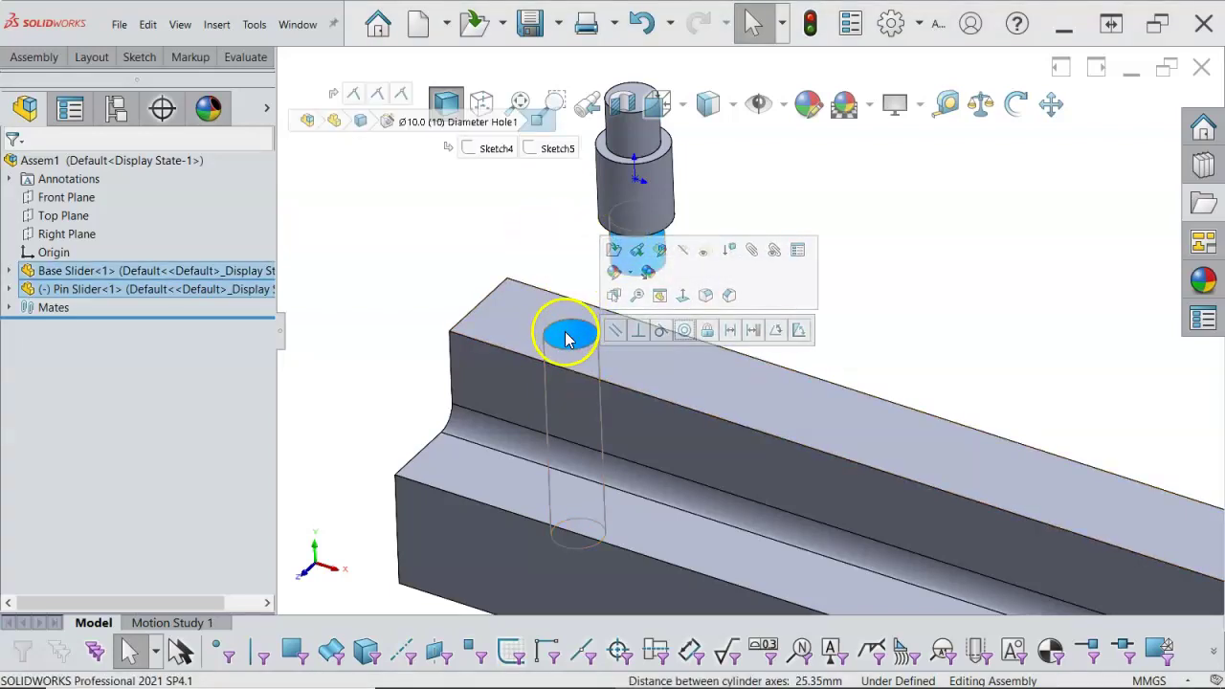
click(683, 331)
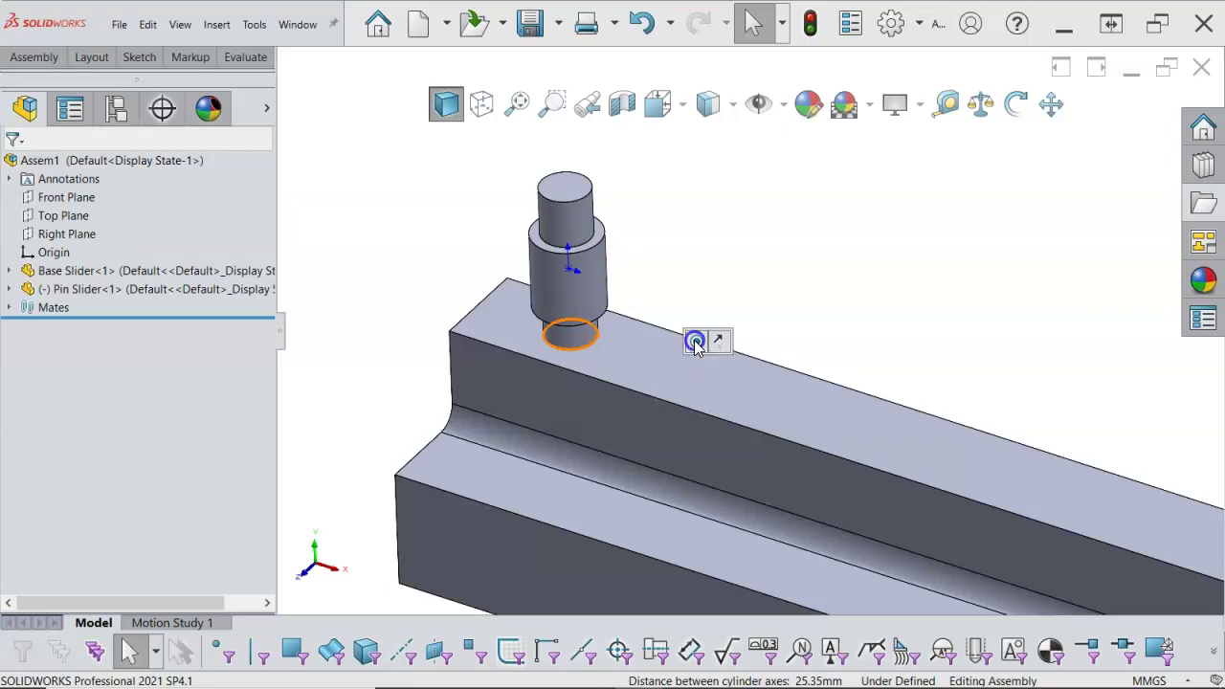
click(697, 341)
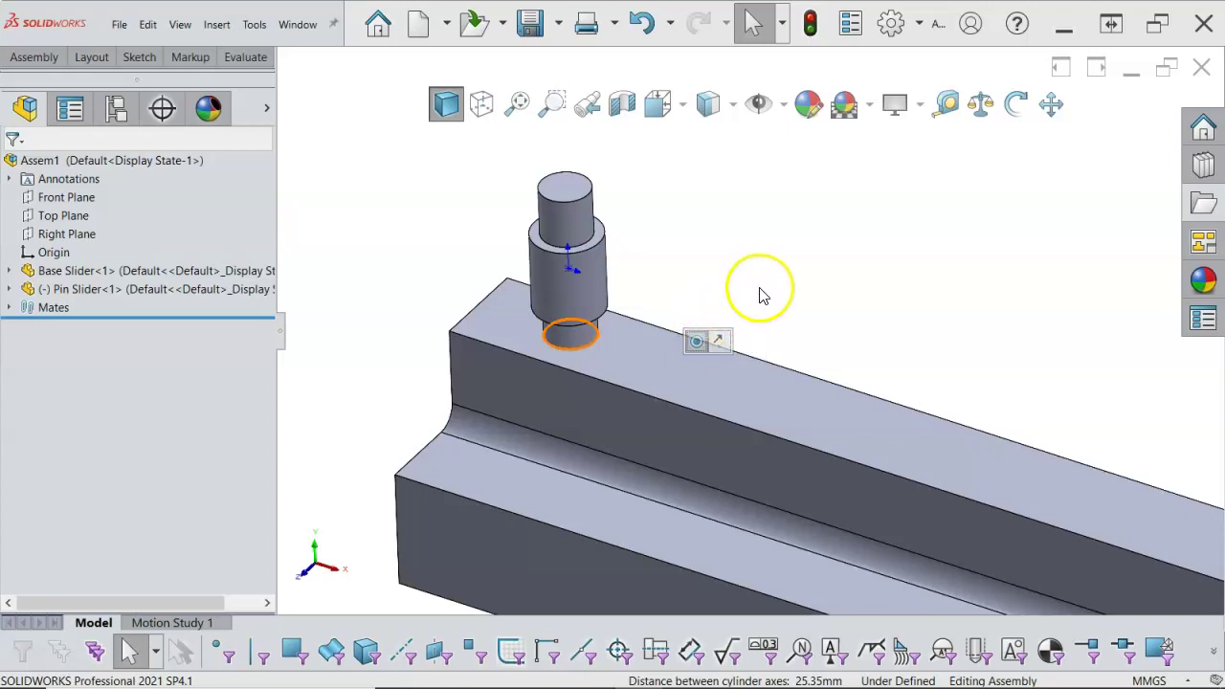
click(760, 287)
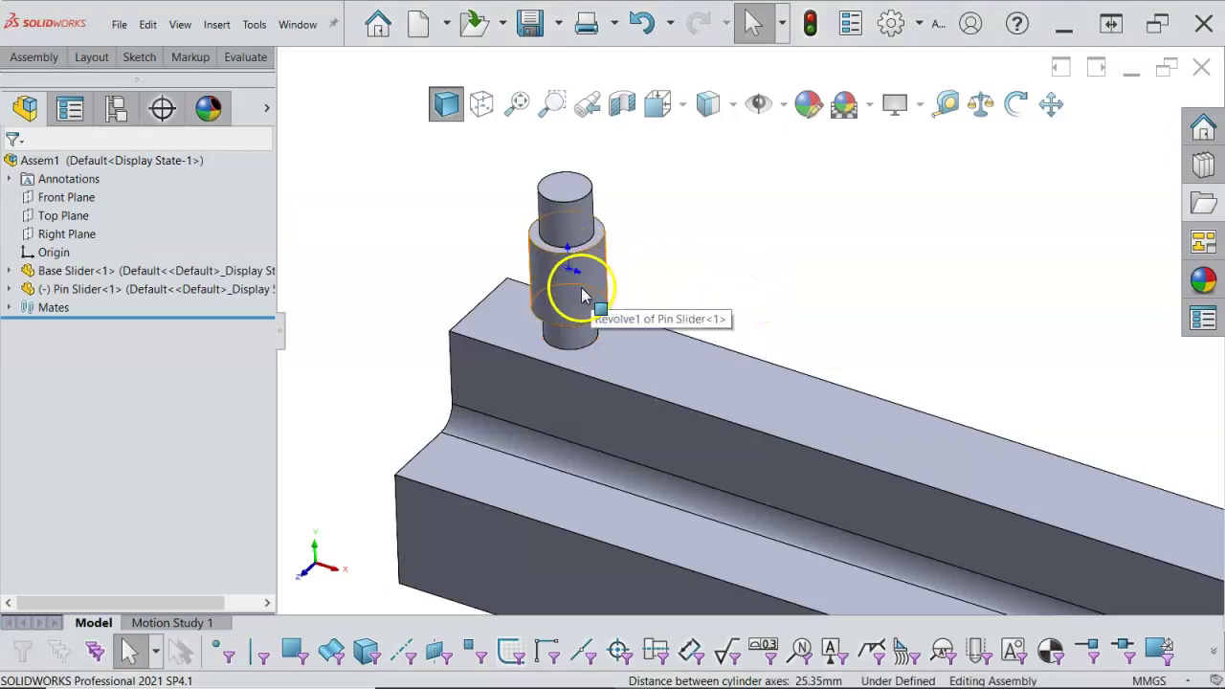
Step: Slide the Pin Slider up along its axis until it is clear of the base's hole
drag(599, 292, 576, 277)
drag(573, 261, 574, 273)
middle_drag(617, 292, 644, 244)
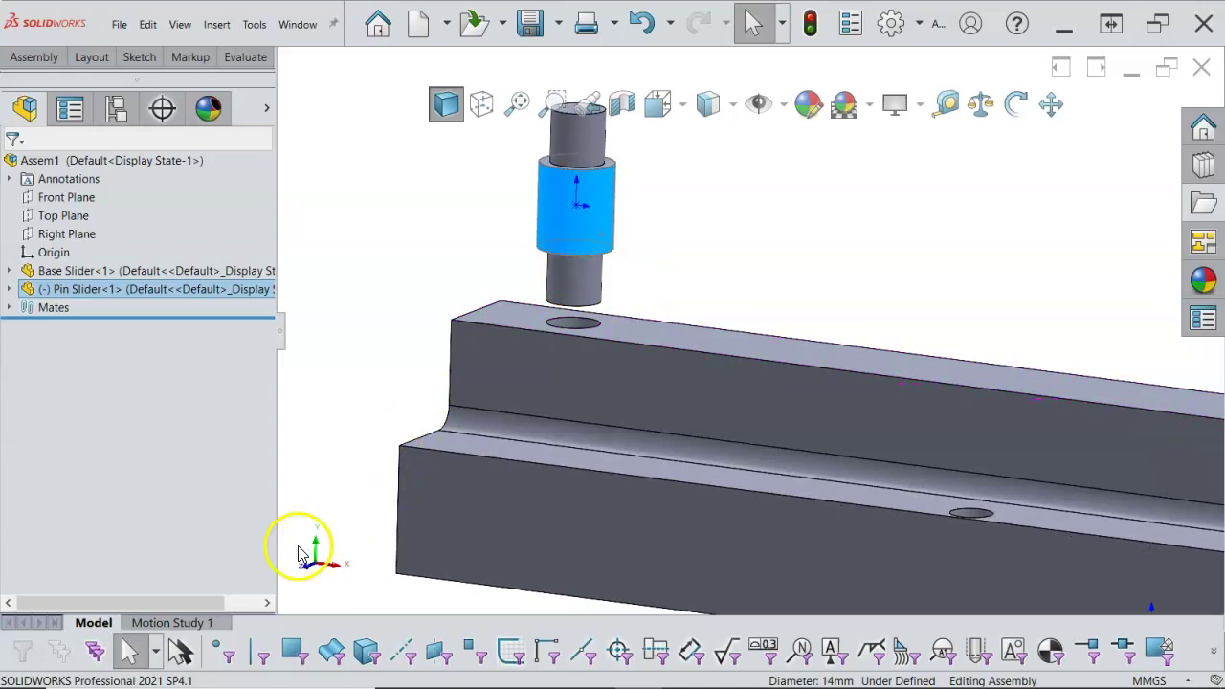
middle_drag(566, 351, 573, 330)
click(581, 298)
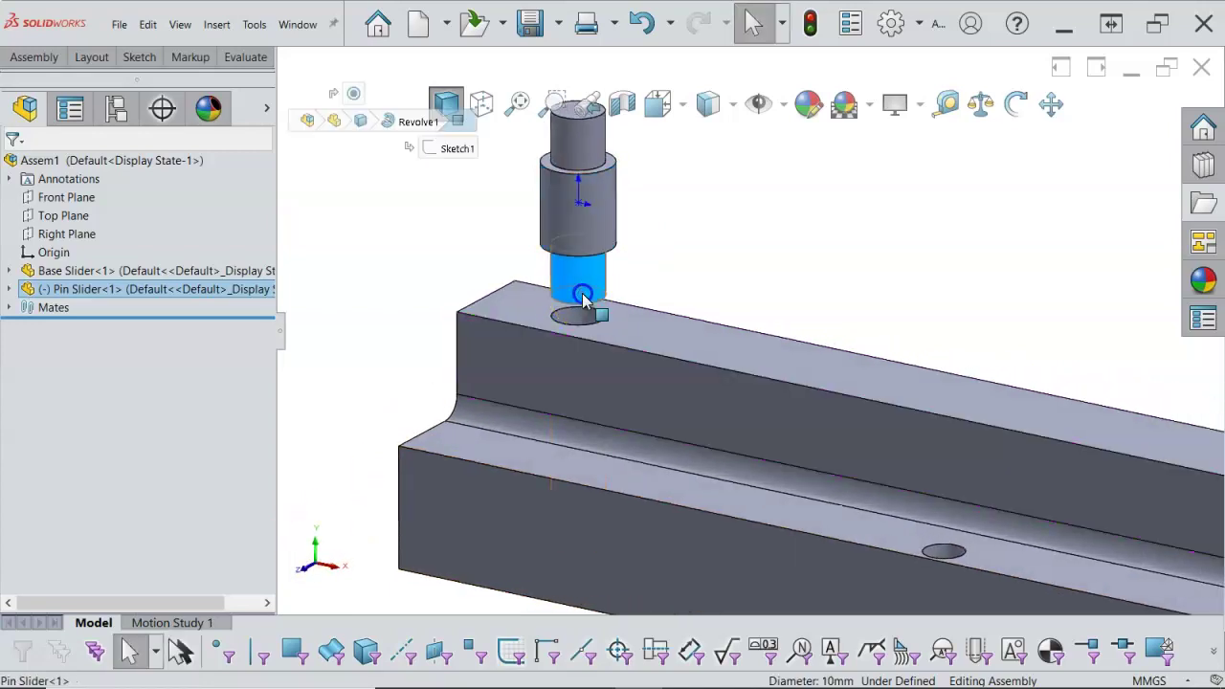
click(659, 293)
Step: Add a Coincident mate between the Base Slider's upper face and the underside of the Pin Slider's shoulder
click(619, 328)
middle_drag(675, 300, 661, 238)
scroll(648, 262, down, 2)
scroll(623, 259, down, 5)
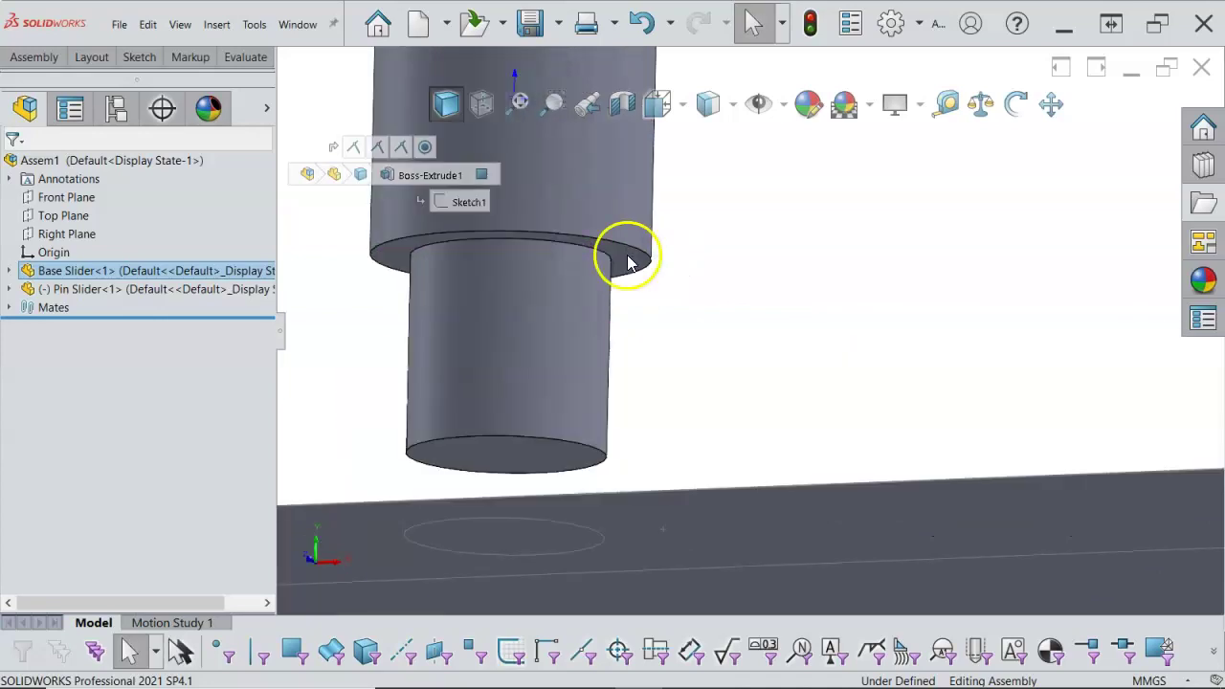
ctrl+click(625, 258)
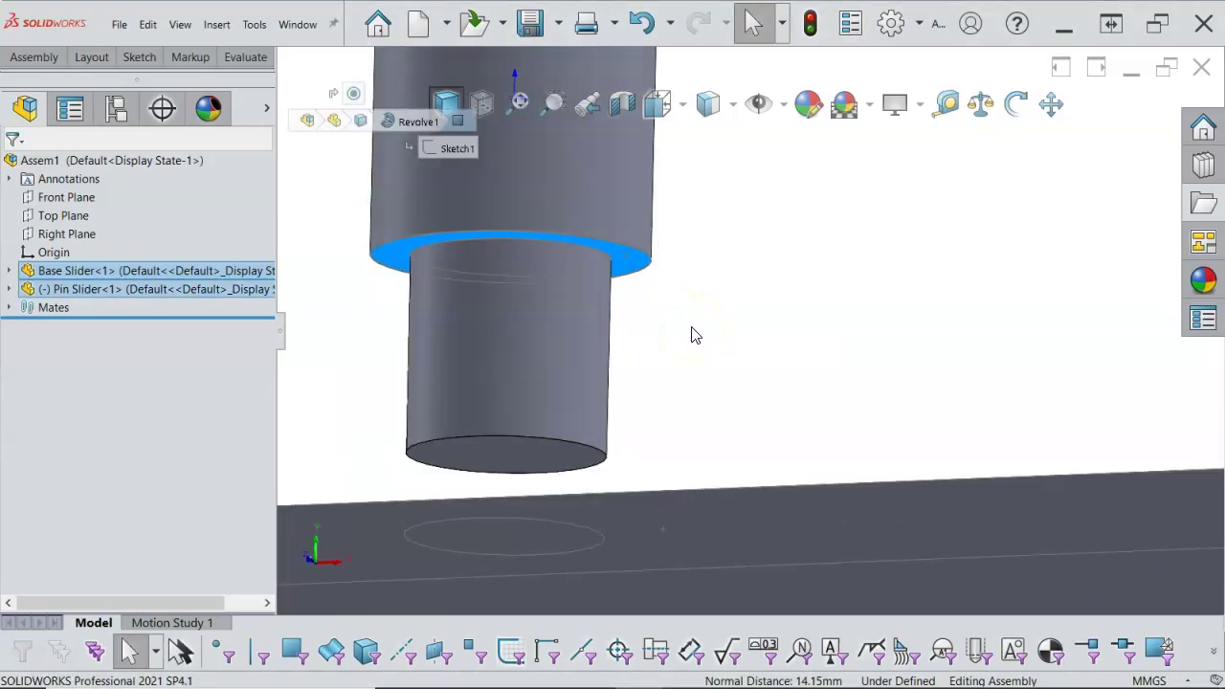
middle_drag(737, 347, 664, 441)
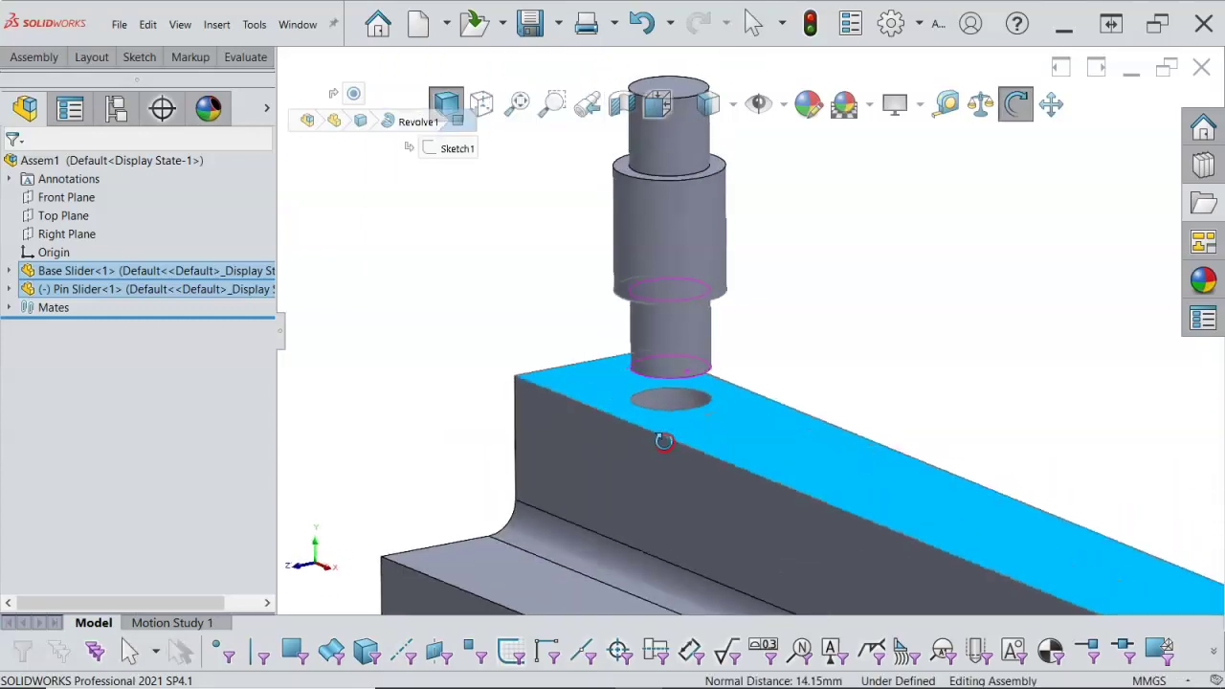
key(Escape)
middle_drag(756, 322, 801, 325)
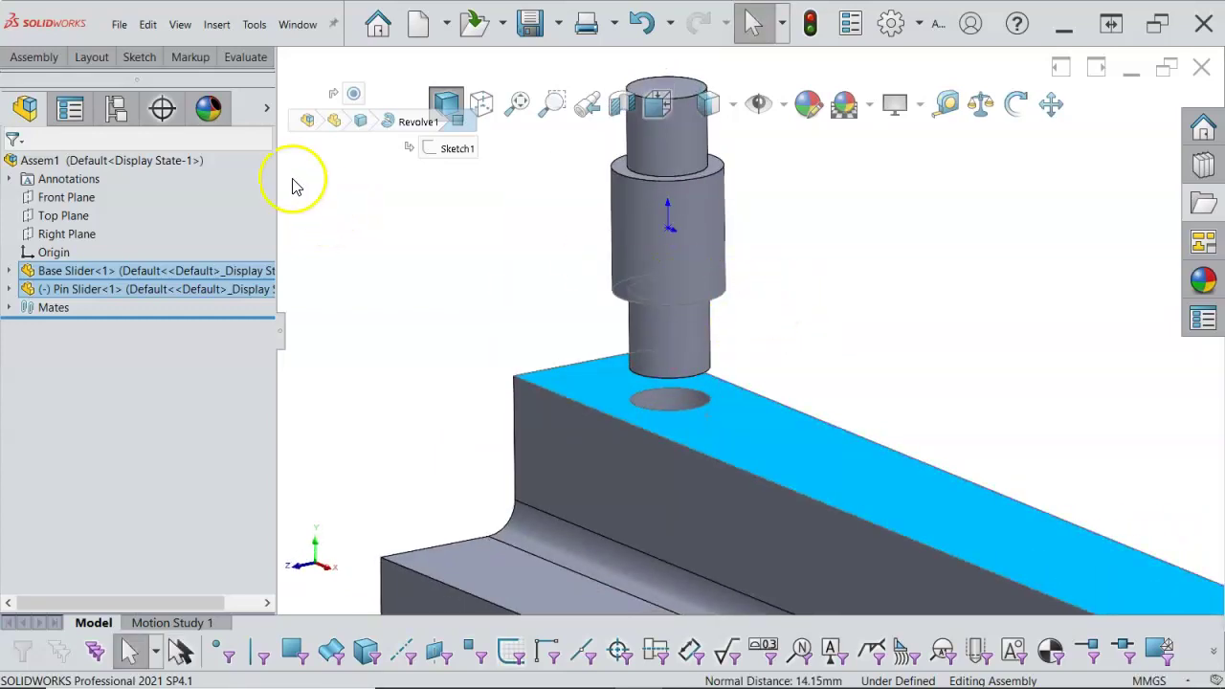
click(33, 59)
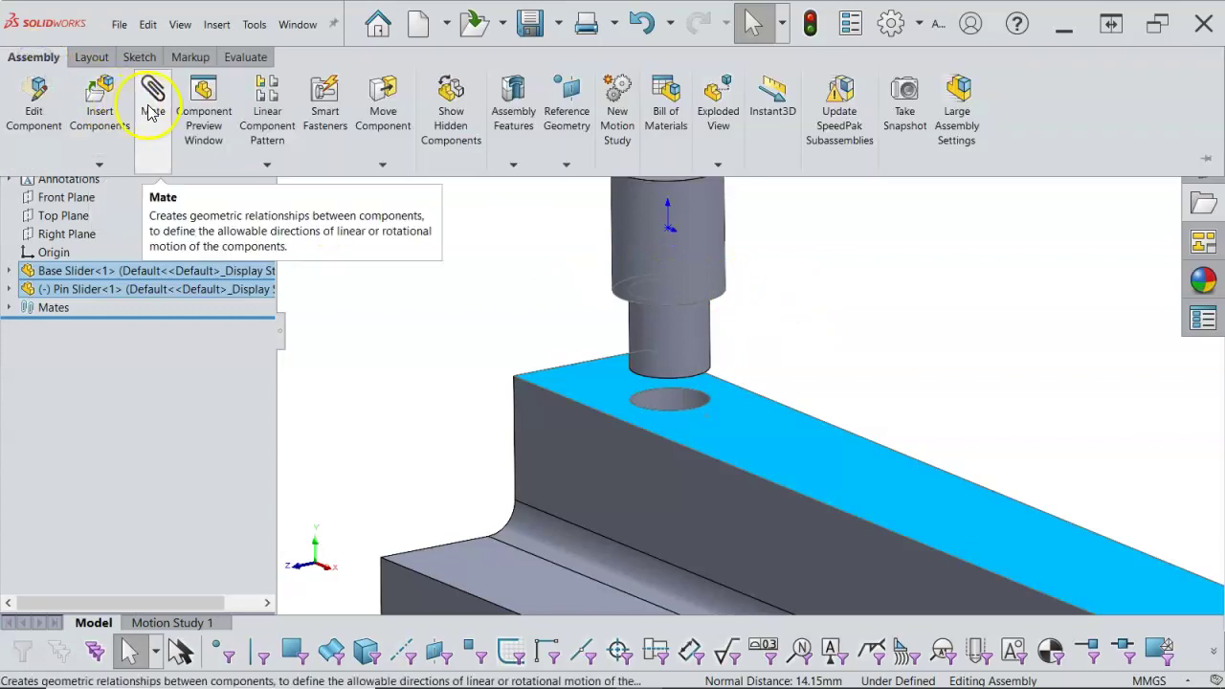
click(147, 142)
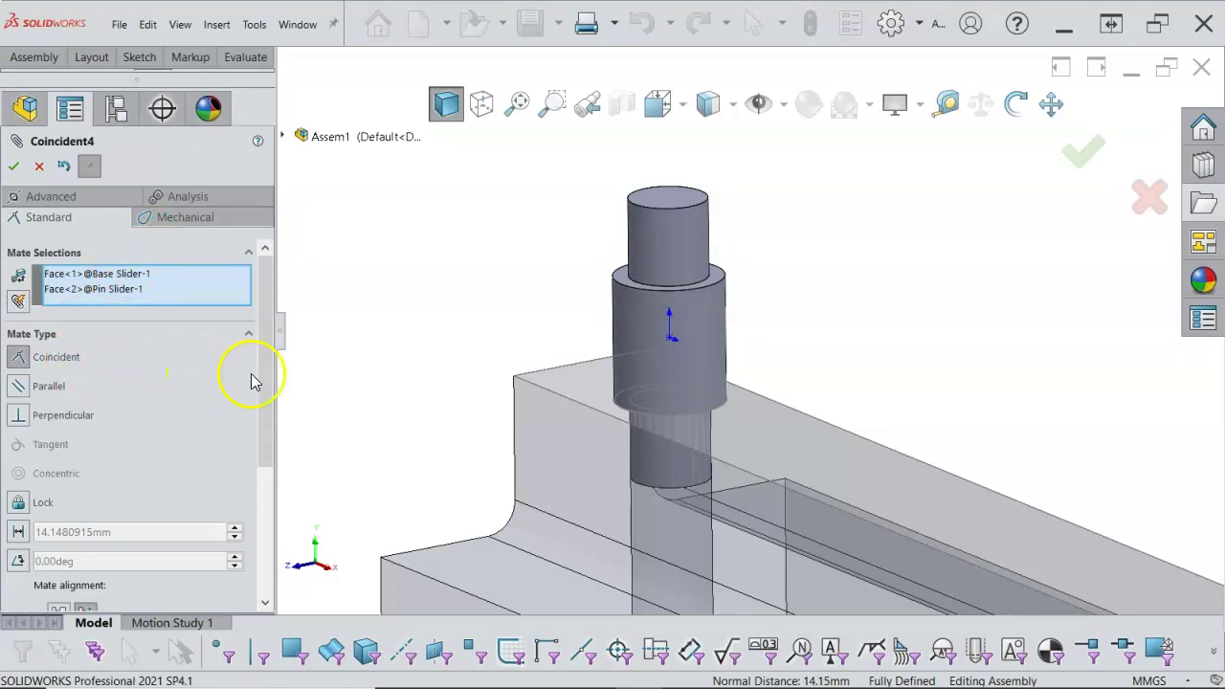
click(14, 167)
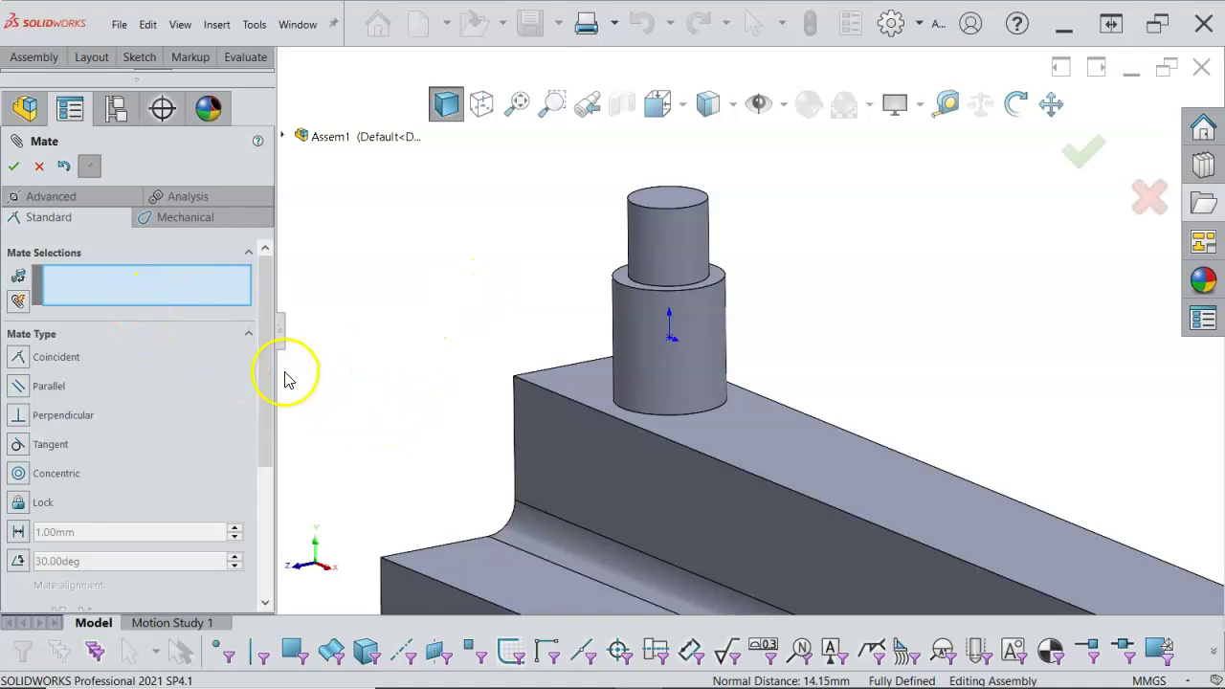
click(14, 167)
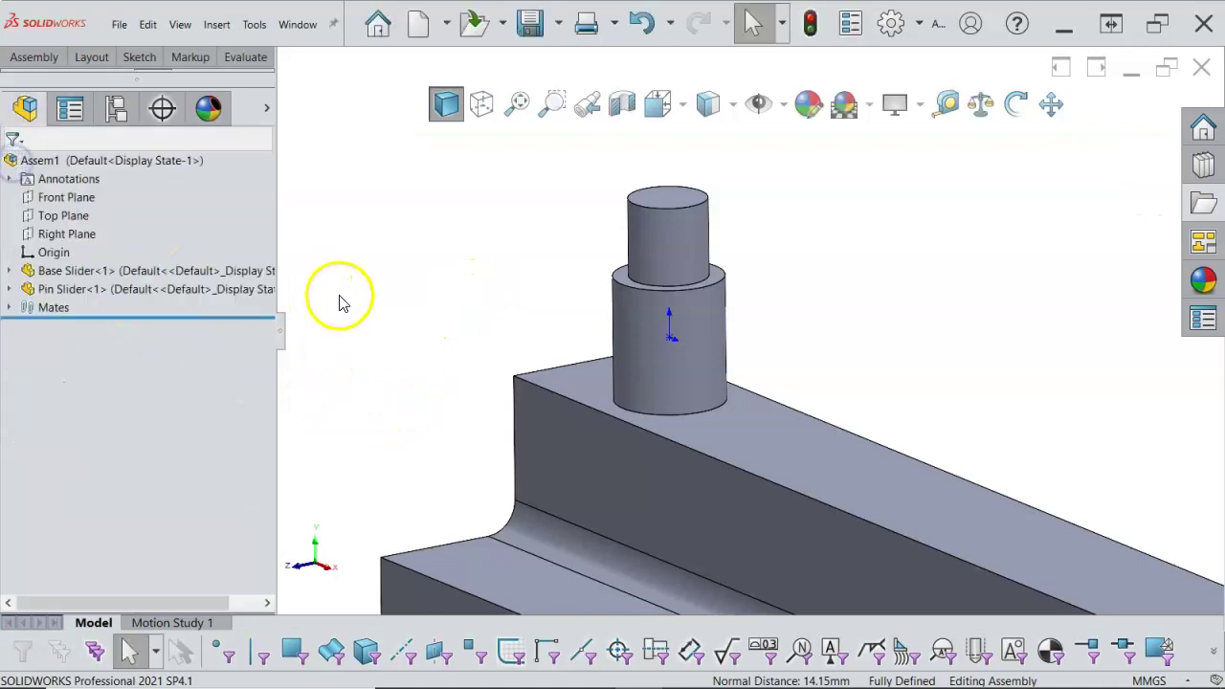
Step: Insert Driver Wheel.SLDPRT from the Asssignment 5 folder and place it beside the Pin Slider
key(f)
middle_drag(411, 328, 430, 397)
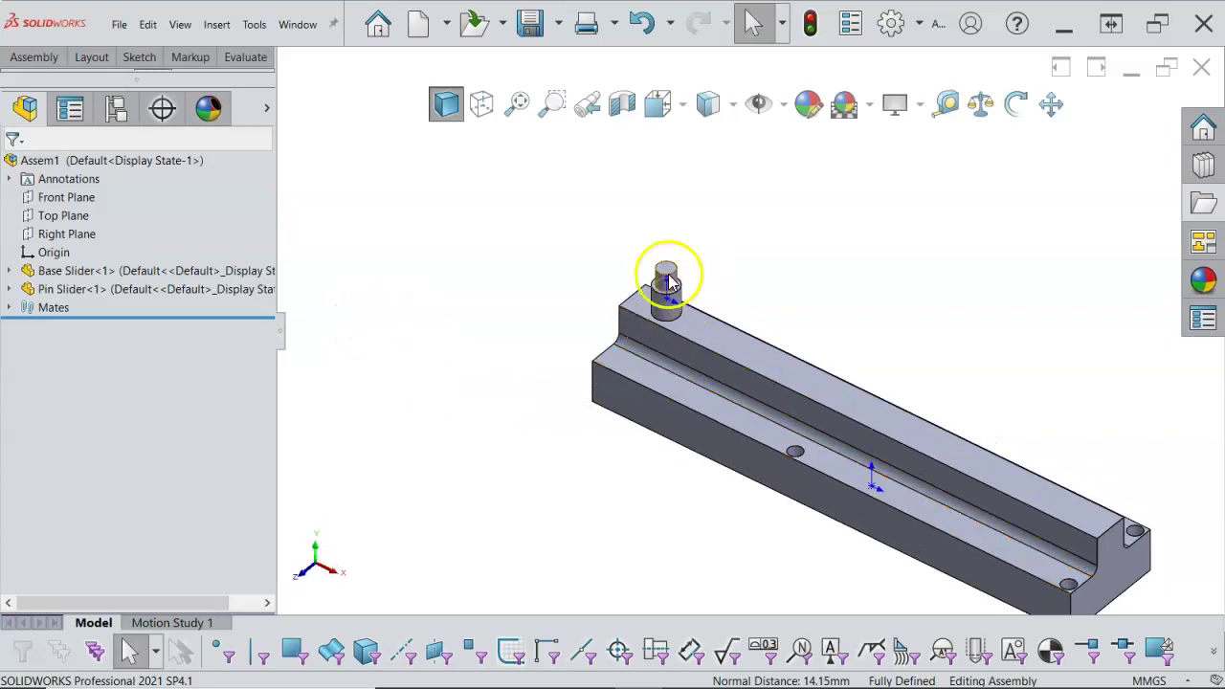
middle_drag(466, 236, 475, 247)
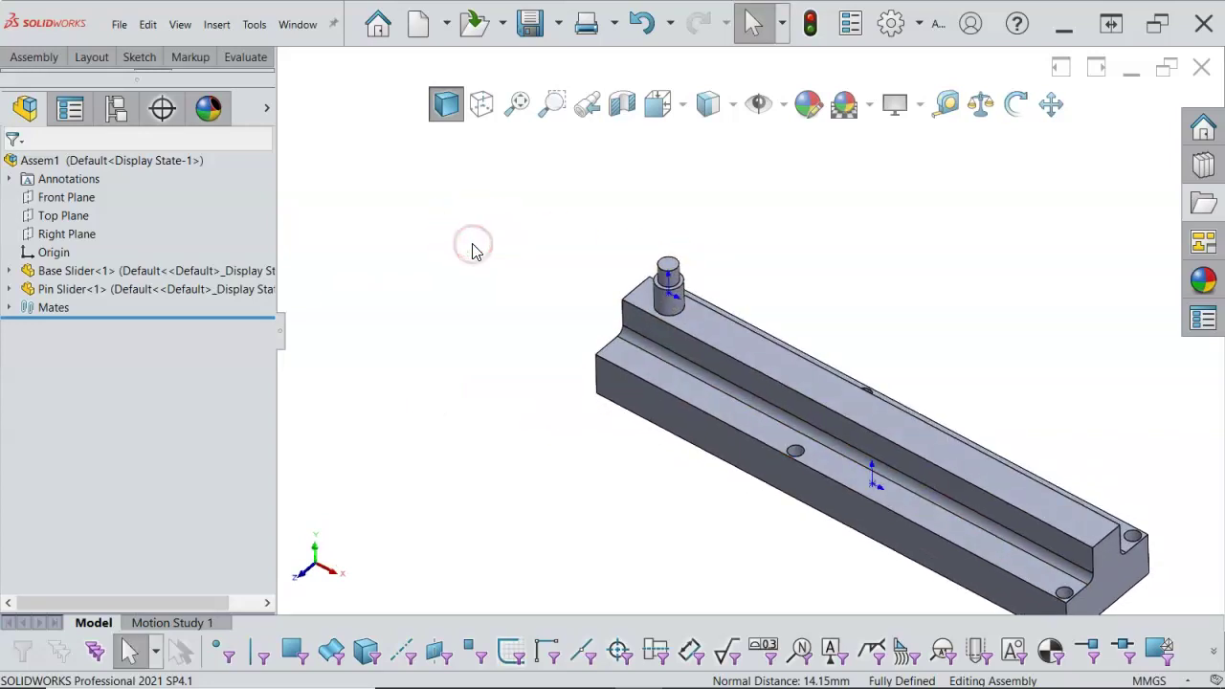
click(226, 36)
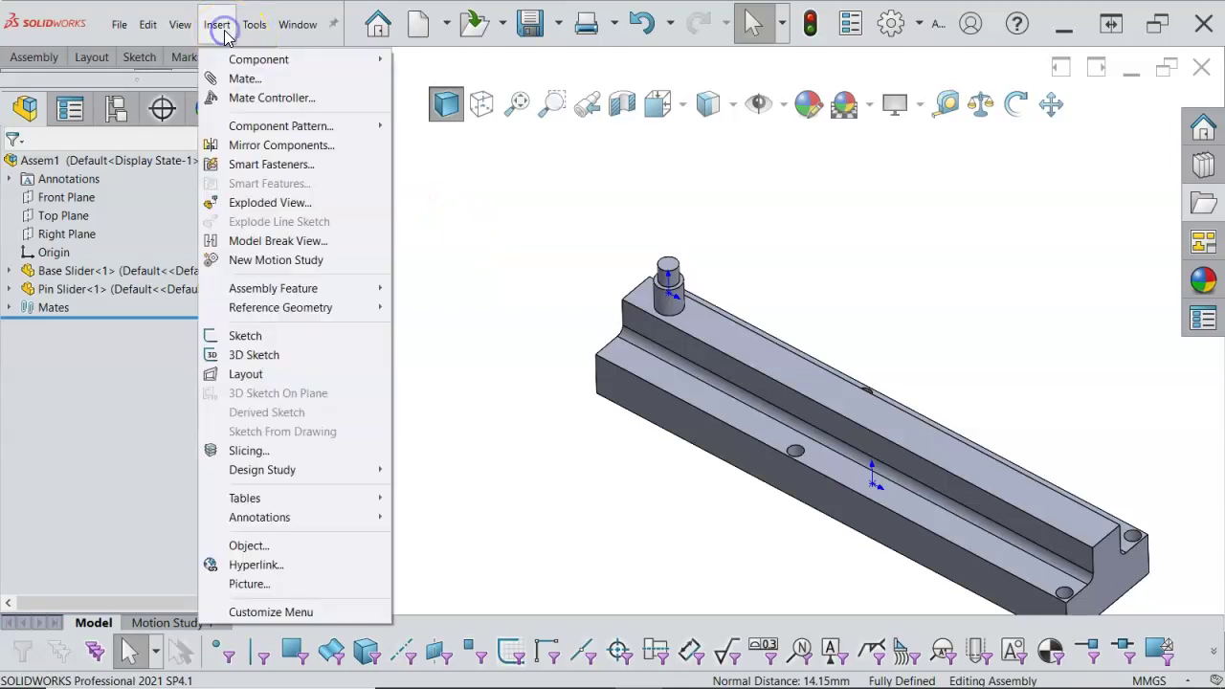
mouse_move(237, 63)
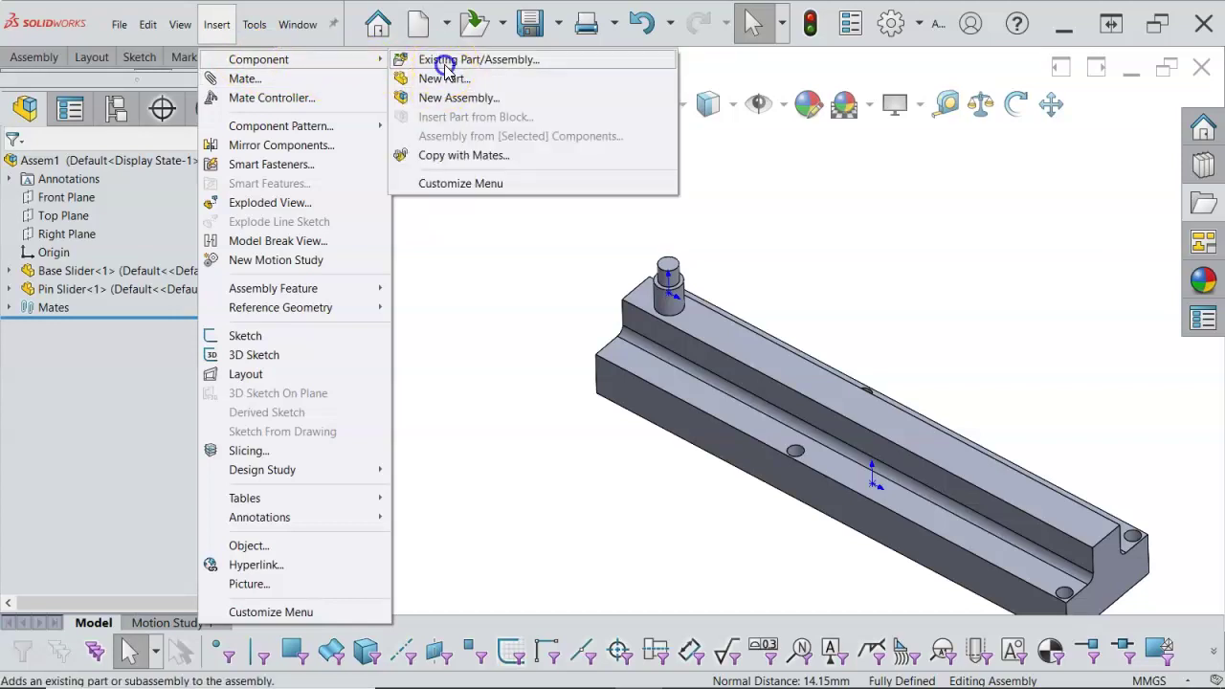
click(439, 60)
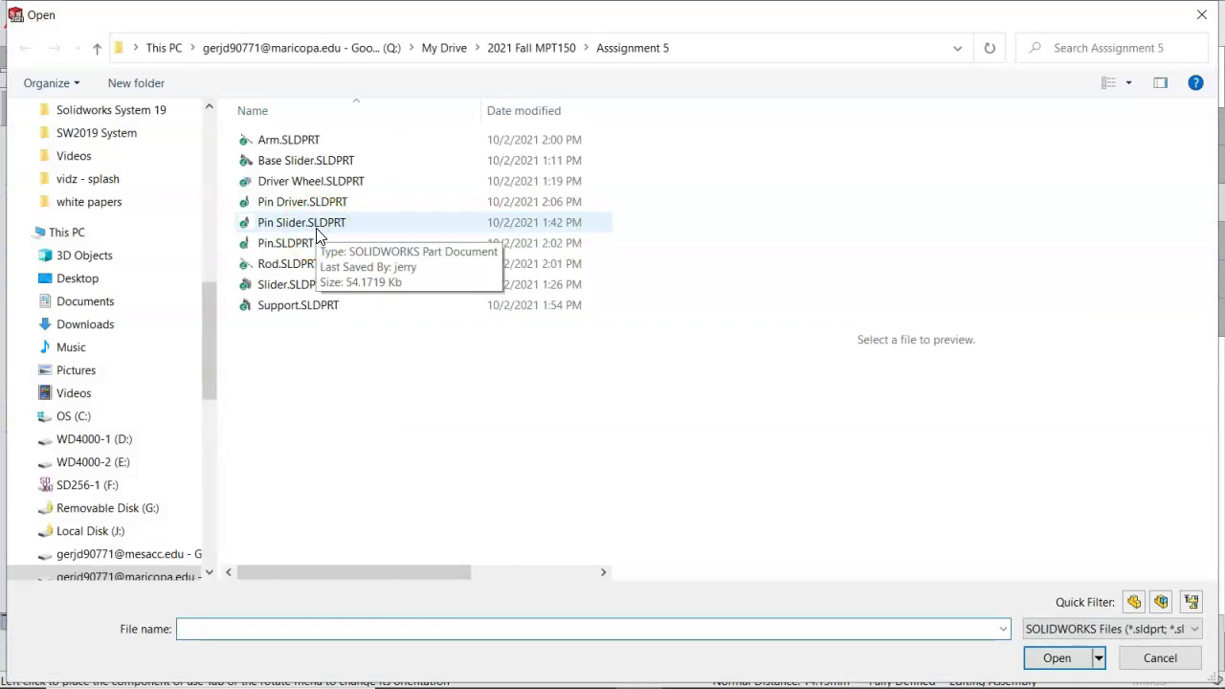
click(309, 243)
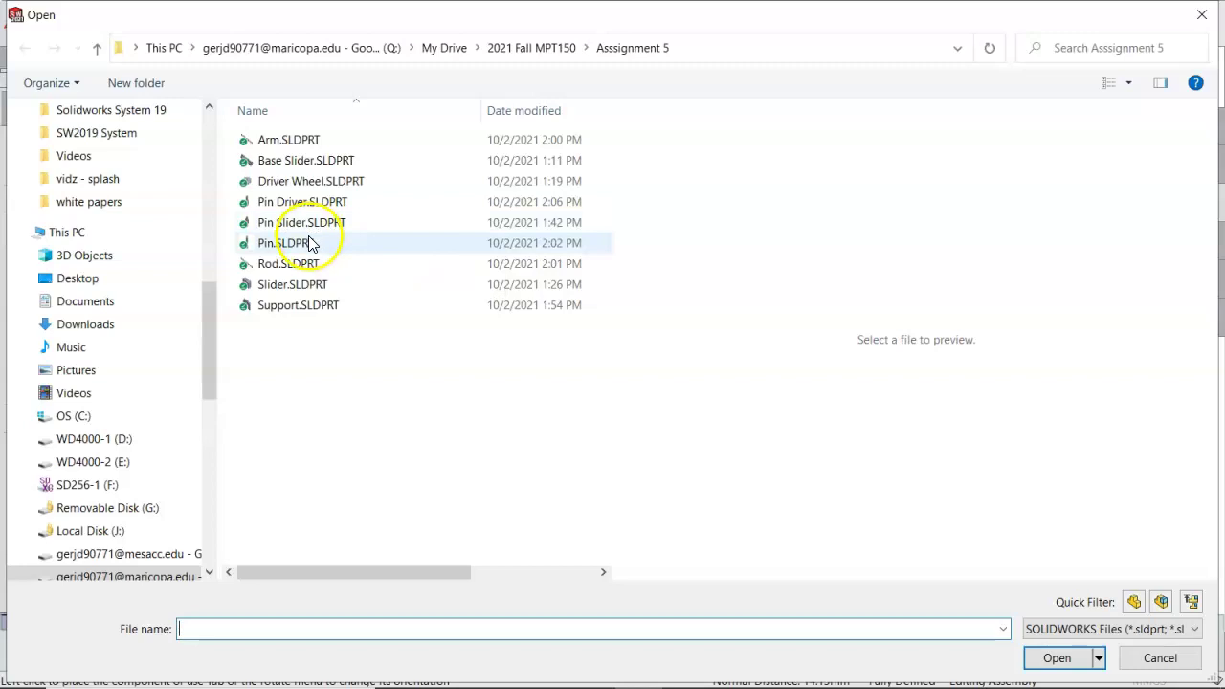
click(309, 182)
click(1078, 667)
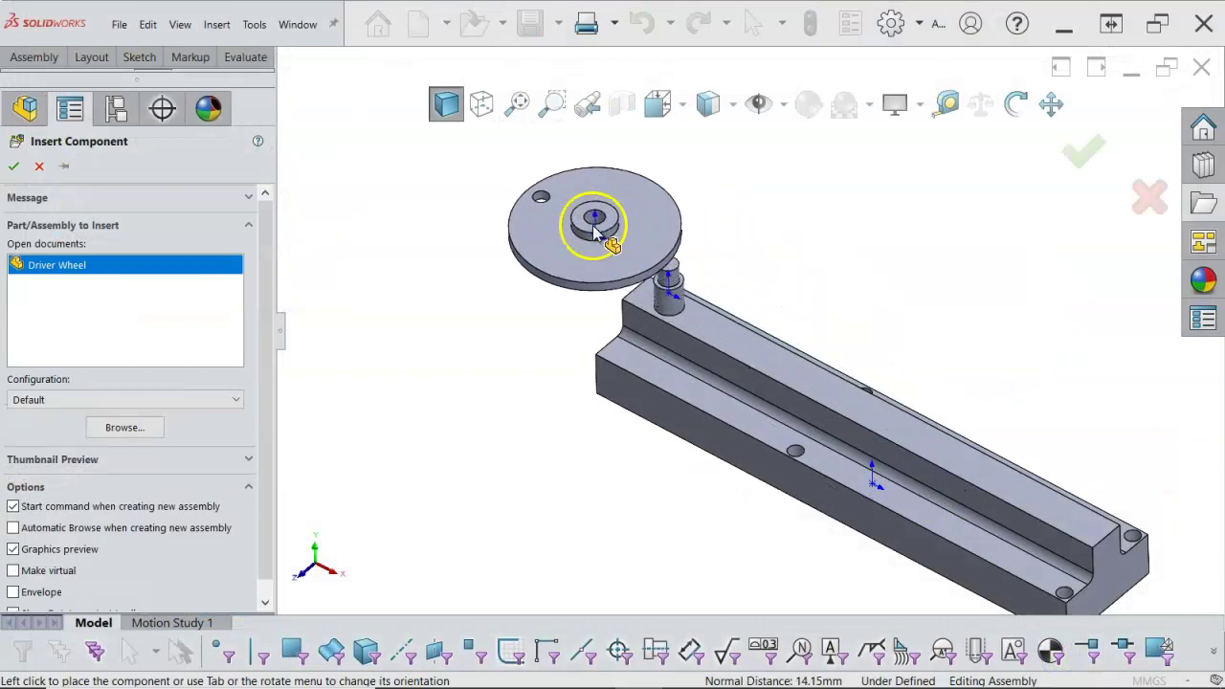
click(574, 230)
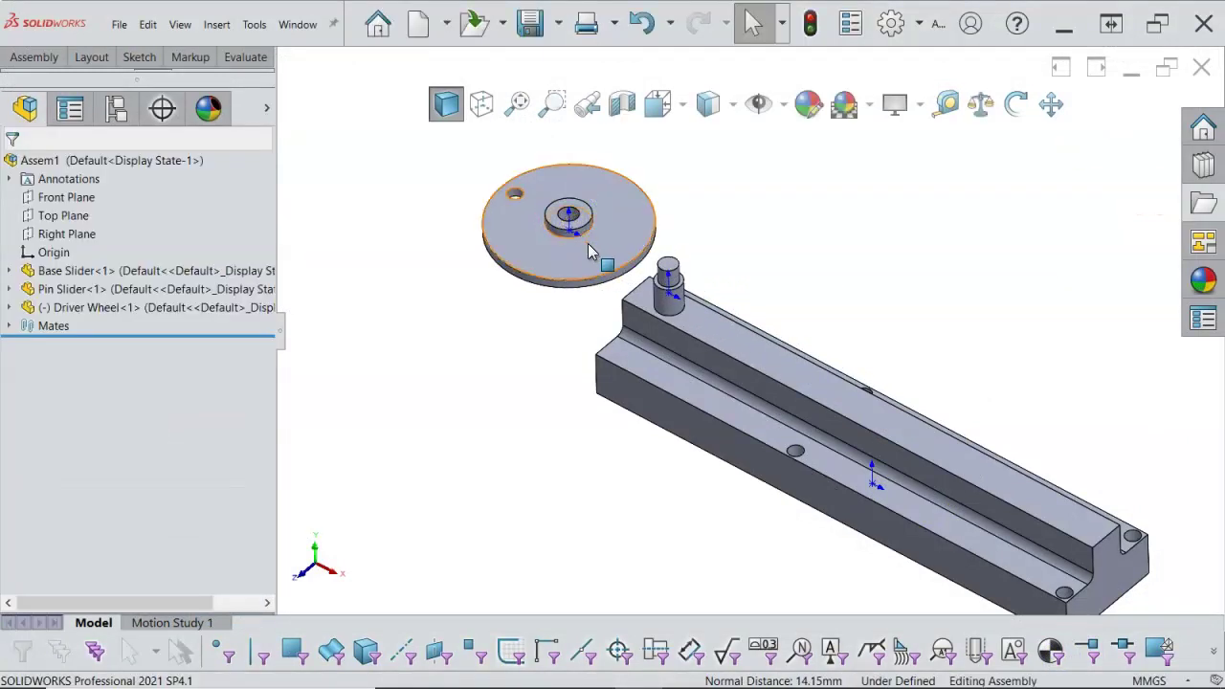
Step: Mate the Driver Wheel's center hole concentric with the Pin Slider's upper shaft
scroll(569, 229, down, 5)
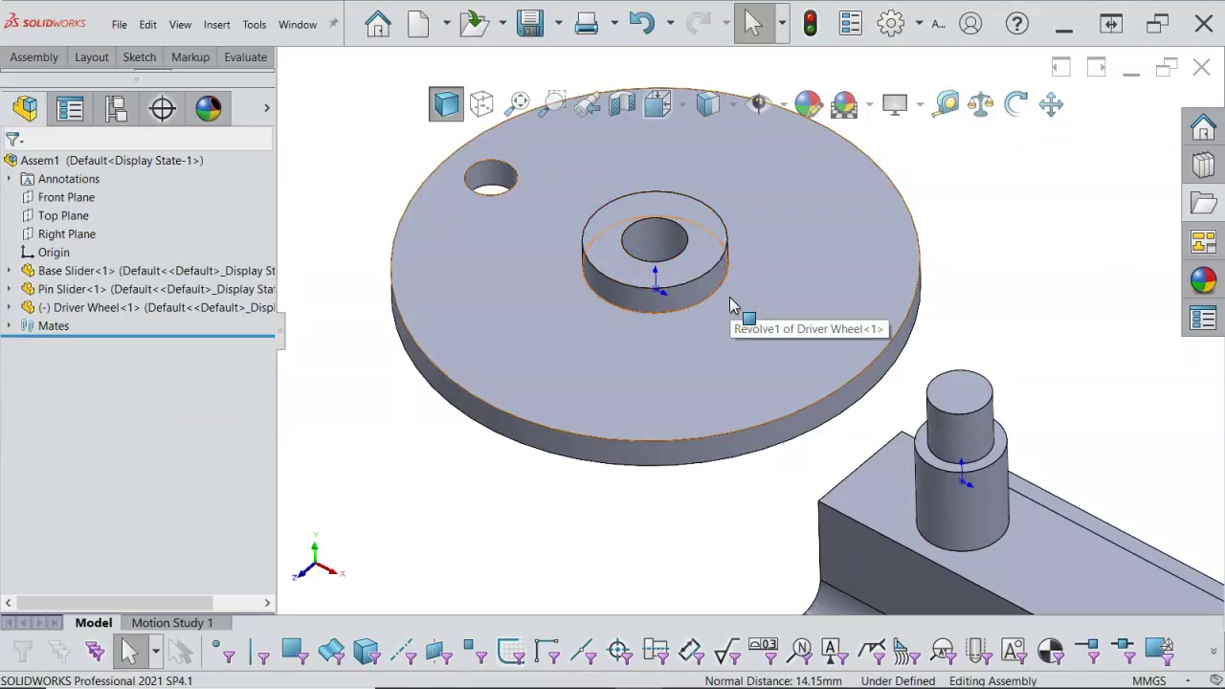
click(659, 254)
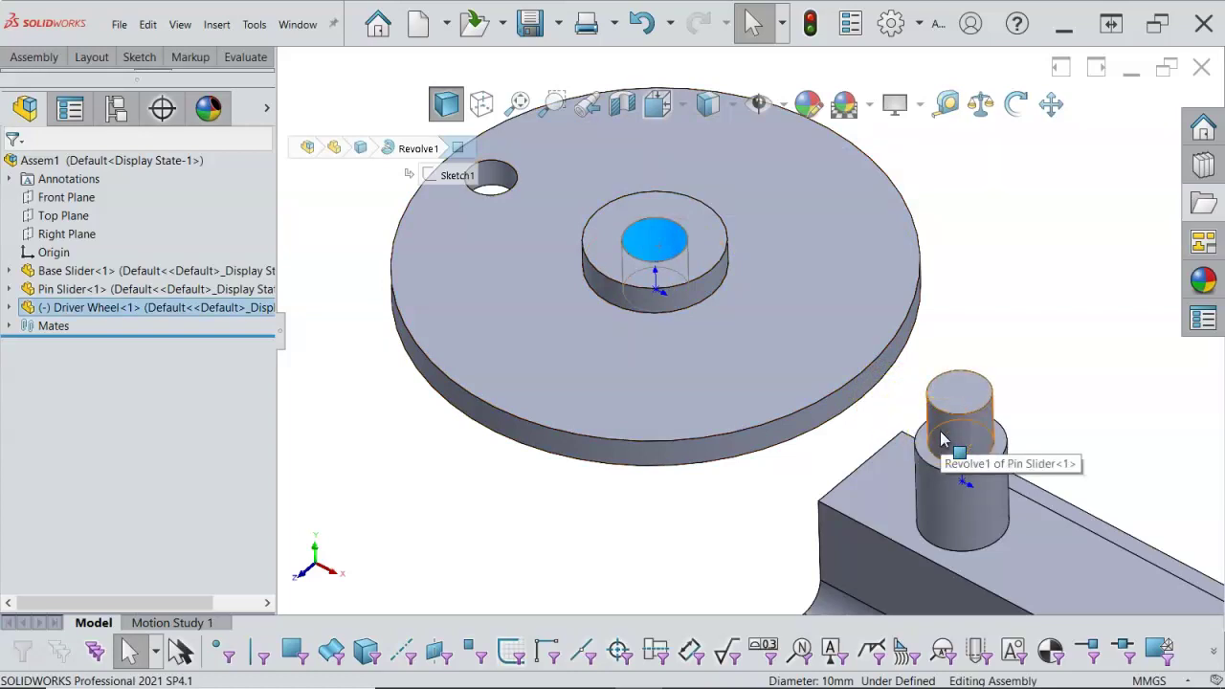
ctrl+click(942, 438)
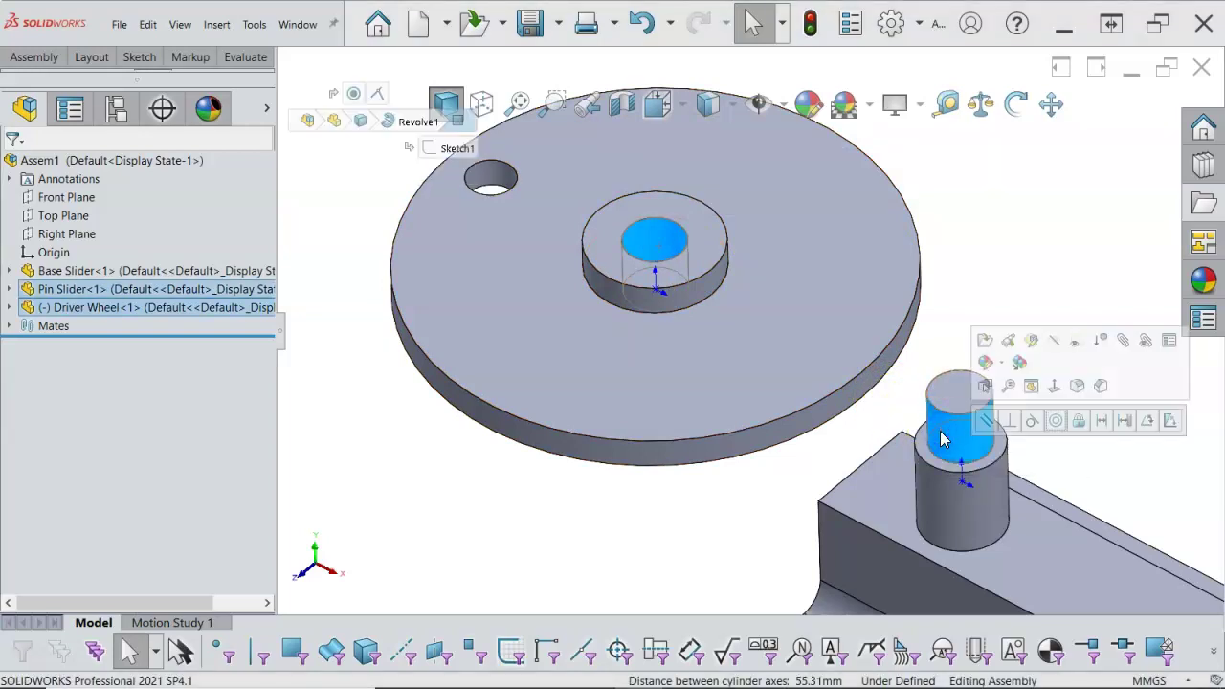
click(1056, 421)
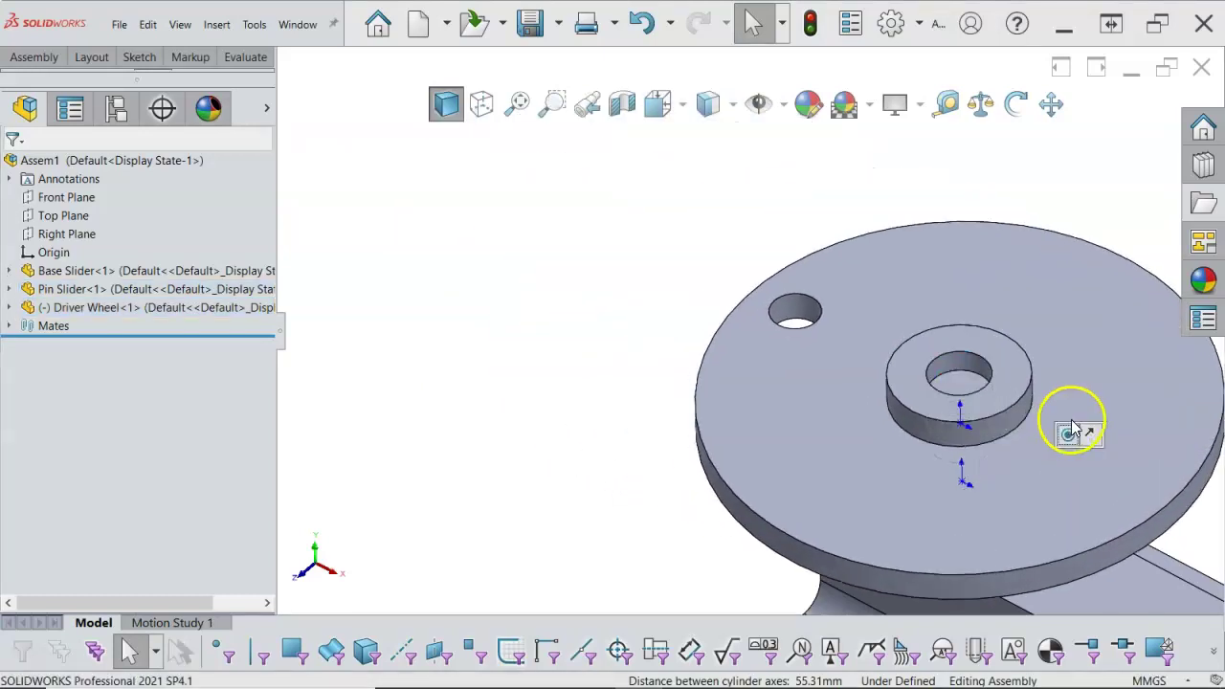
Step: Raise the Driver Wheel along the pin's axis to expose the Pin Slider's upper shoulder
middle_drag(600, 362, 705, 237)
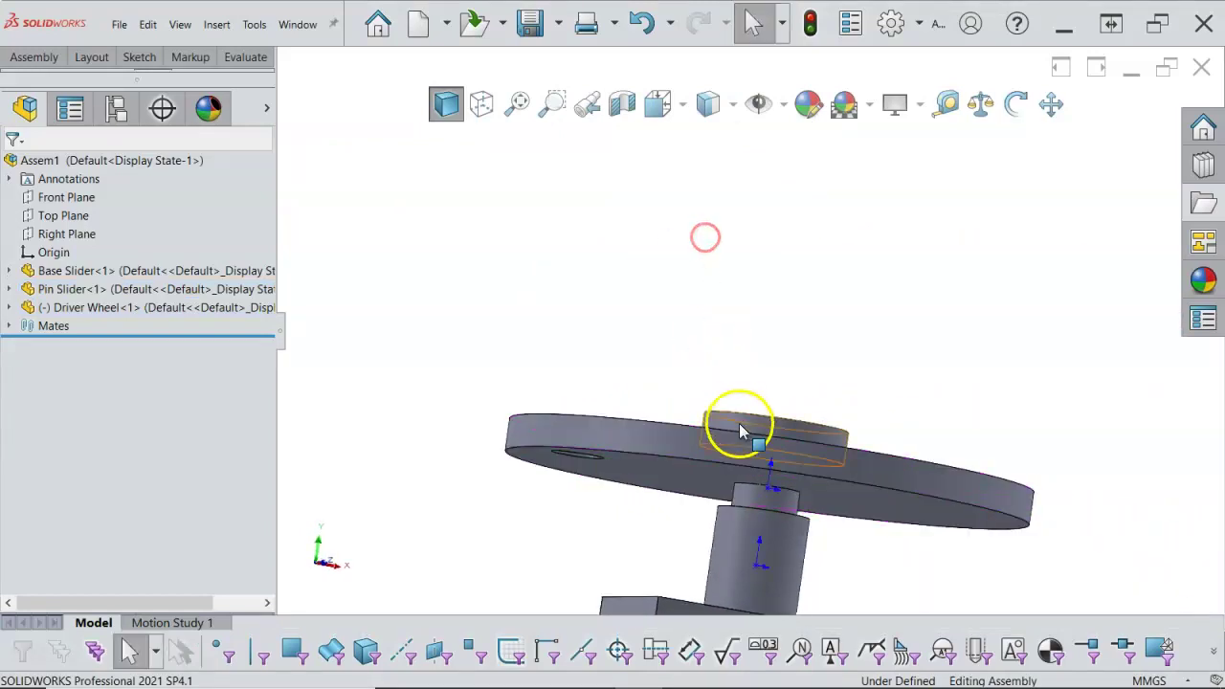
scroll(739, 431, down, 3)
click(718, 482)
middle_drag(719, 484, 755, 511)
scroll(764, 524, down, 4)
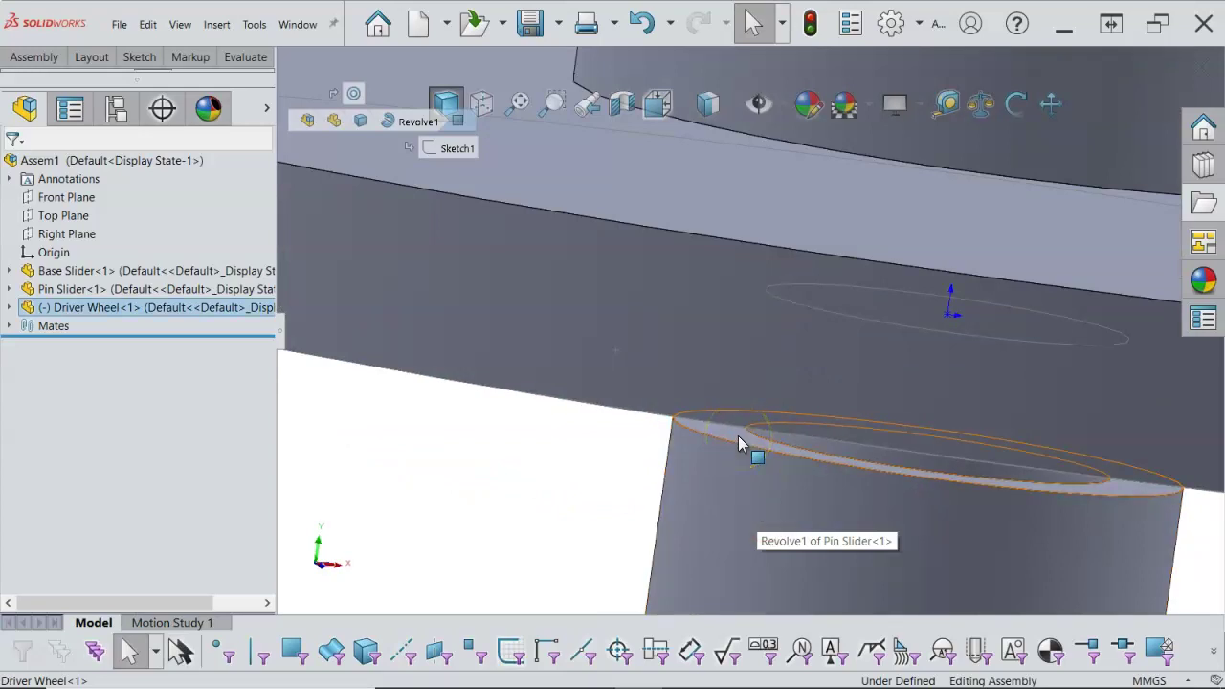
scroll(713, 437, up, 5)
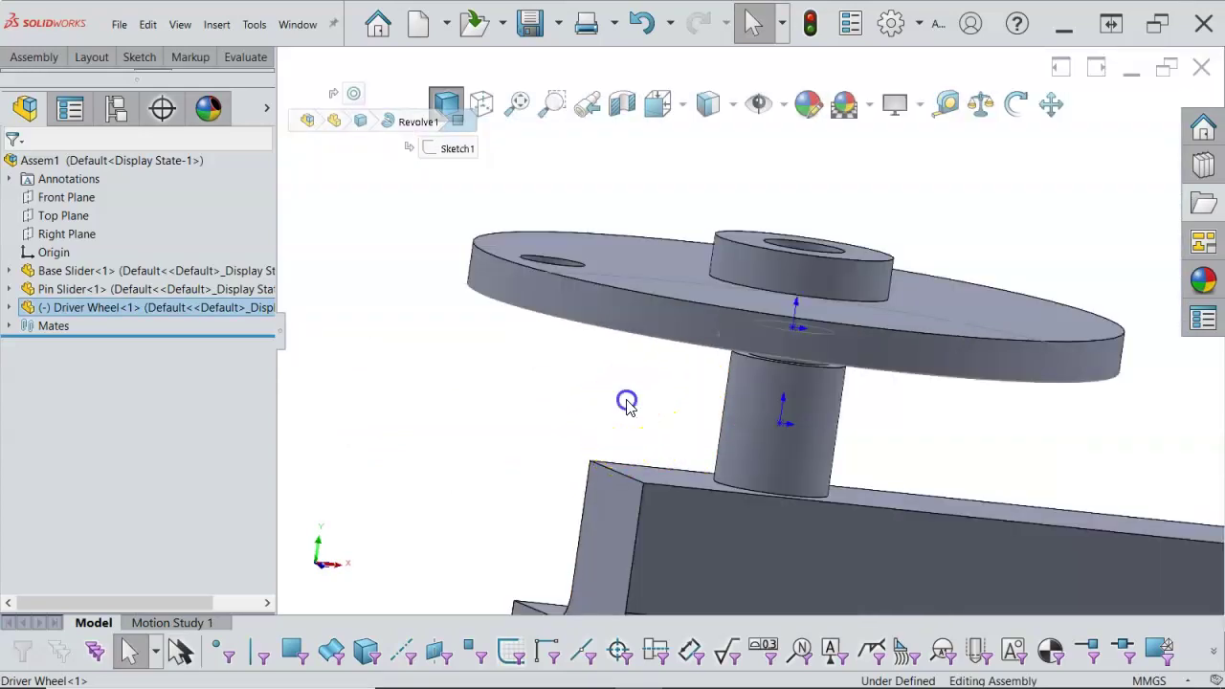
drag(665, 322, 707, 203)
Step: Mate the Driver Wheel's underside coincident with the Pin Slider's upper shoulder face
middle_drag(702, 316, 730, 281)
scroll(736, 363, down, 4)
click(757, 332)
scroll(678, 319, up, 3)
scroll(699, 277, down, 2)
click(716, 270)
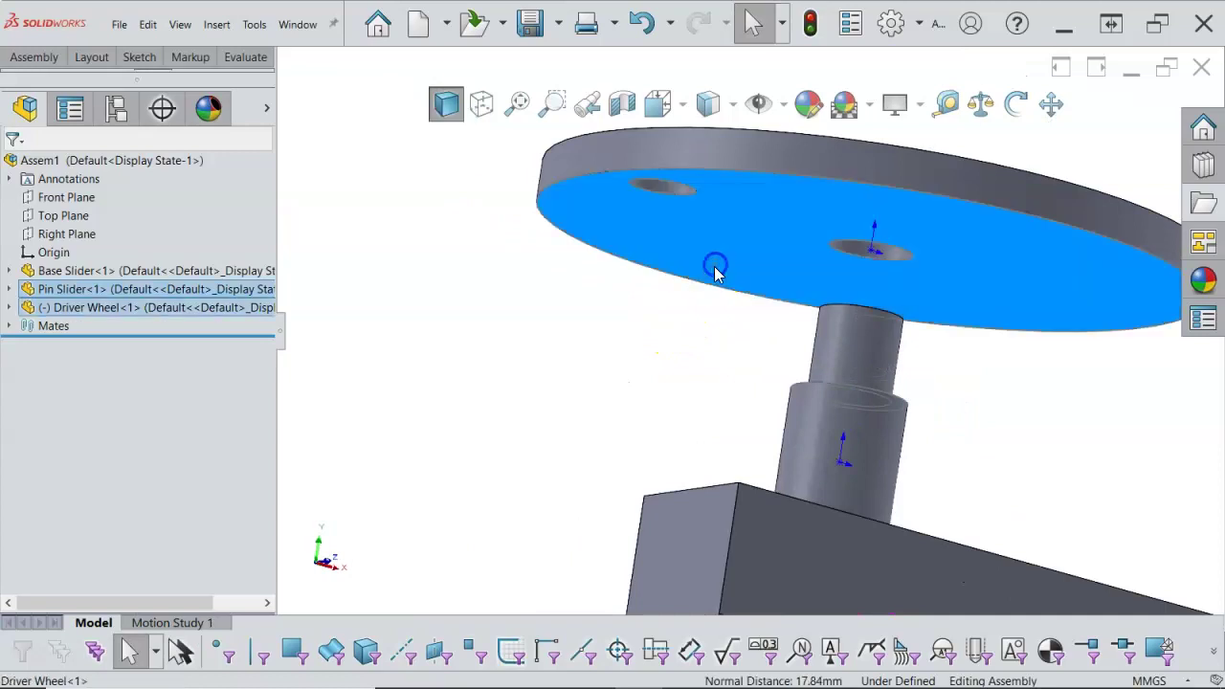
click(771, 253)
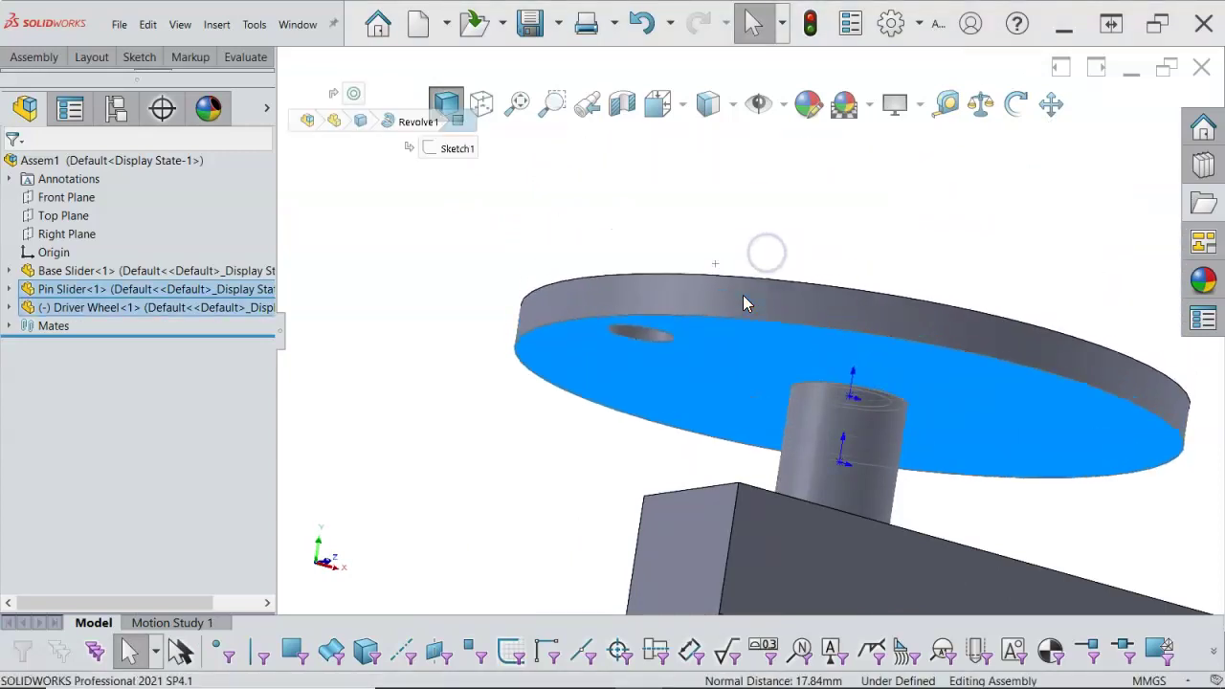
Step: Rotate the Driver Wheel about the Pin Slider so its off-center hole faces the front of the assembly
click(890, 271)
key(ctrl+7)
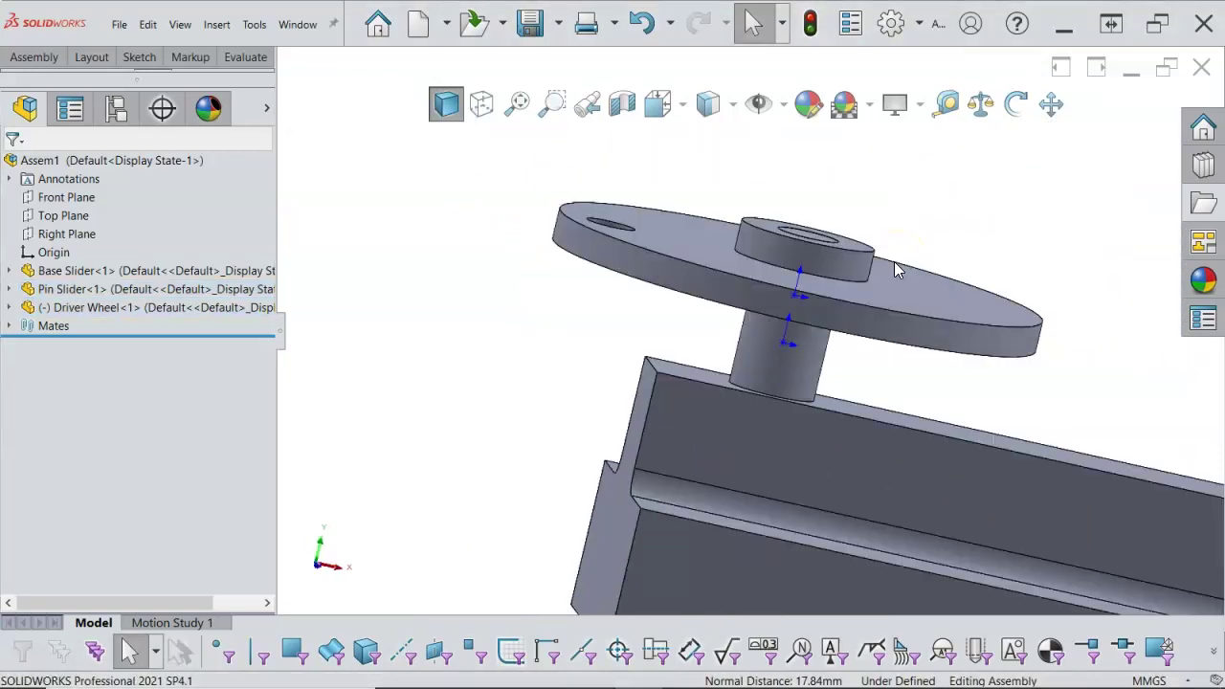
click(591, 203)
drag(590, 204, 565, 210)
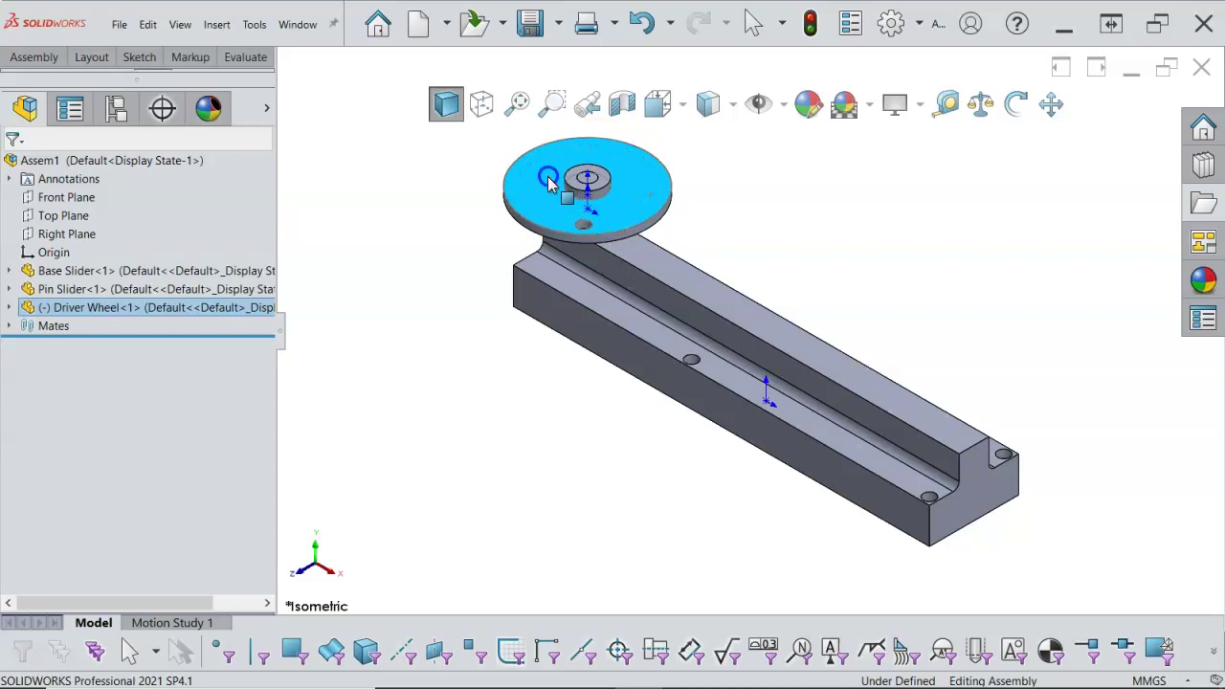
scroll(550, 184, down, 2)
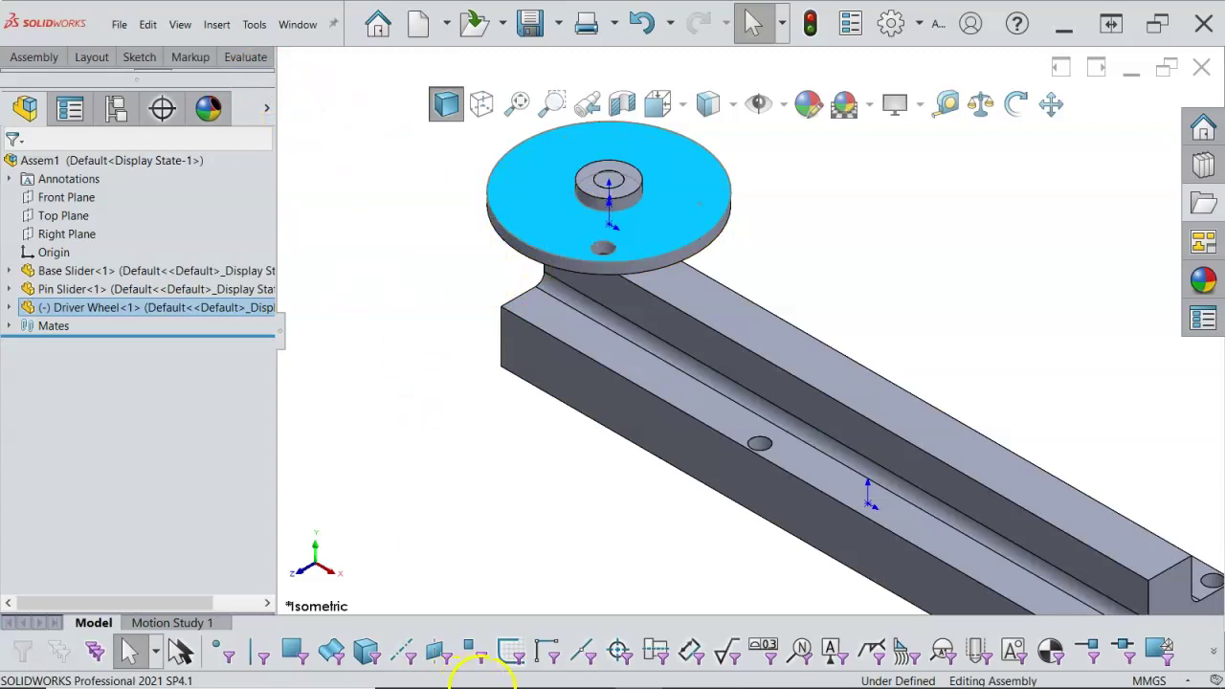
Step: Switch to the SolidWorks 2016 e-book and examine the exploded assembly picture for the part that follows the wheel
click(593, 670)
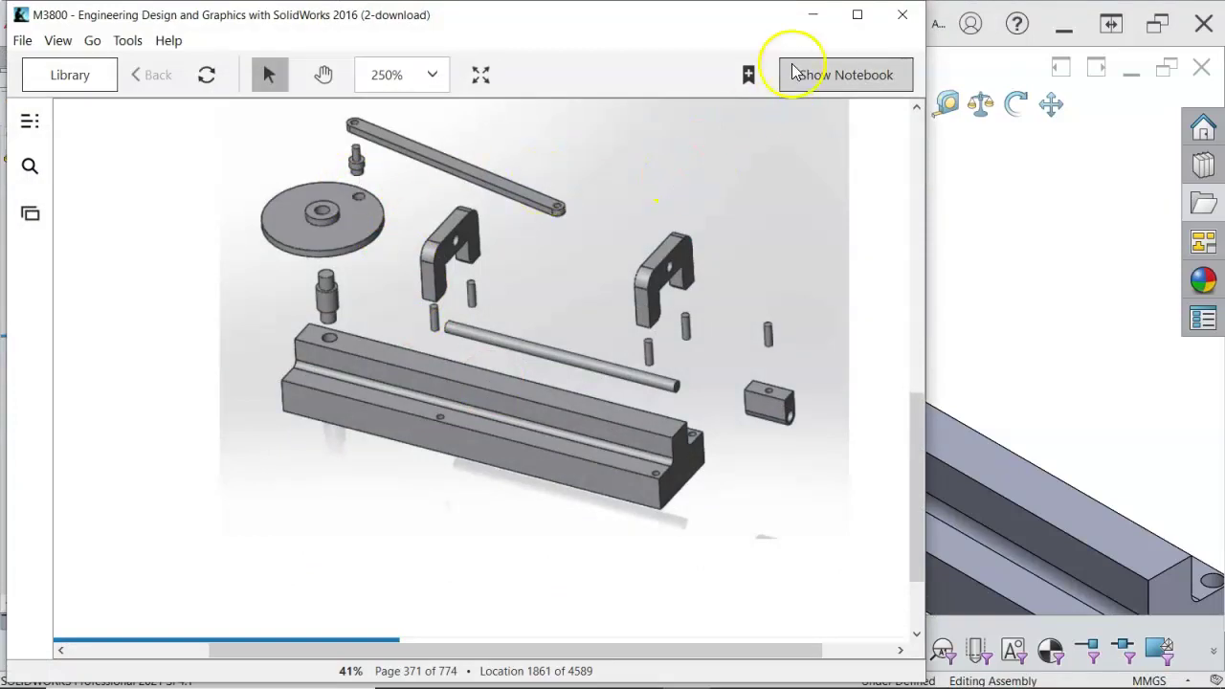
click(811, 17)
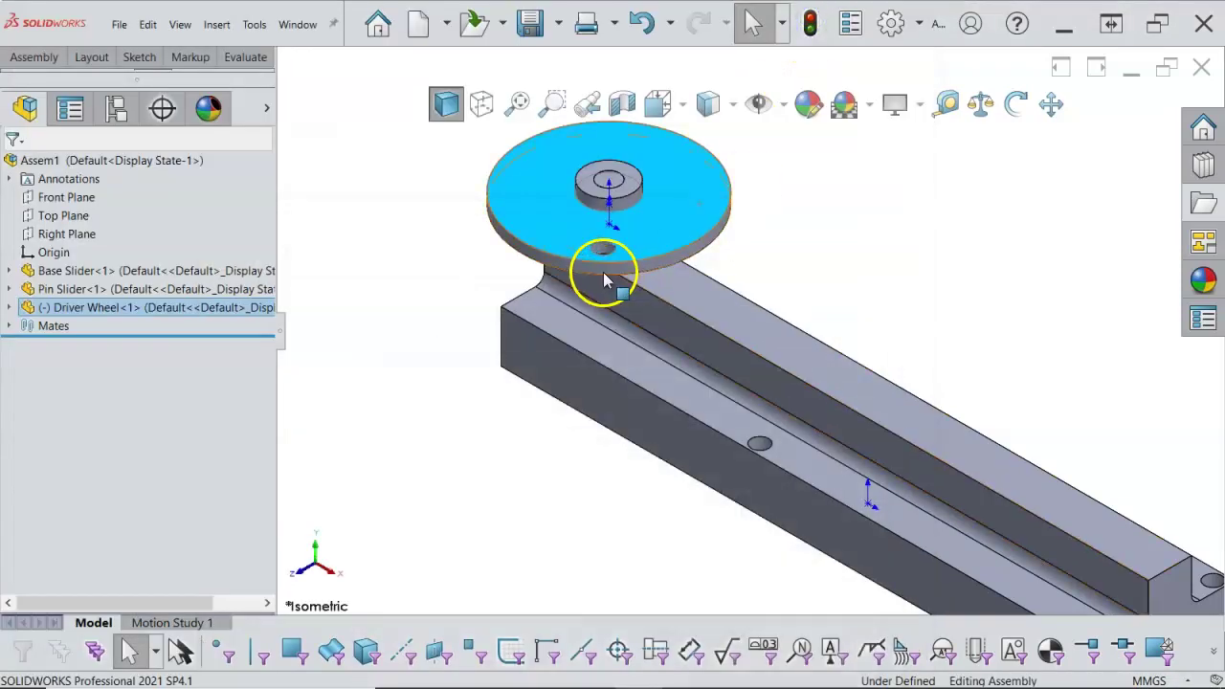
click(442, 260)
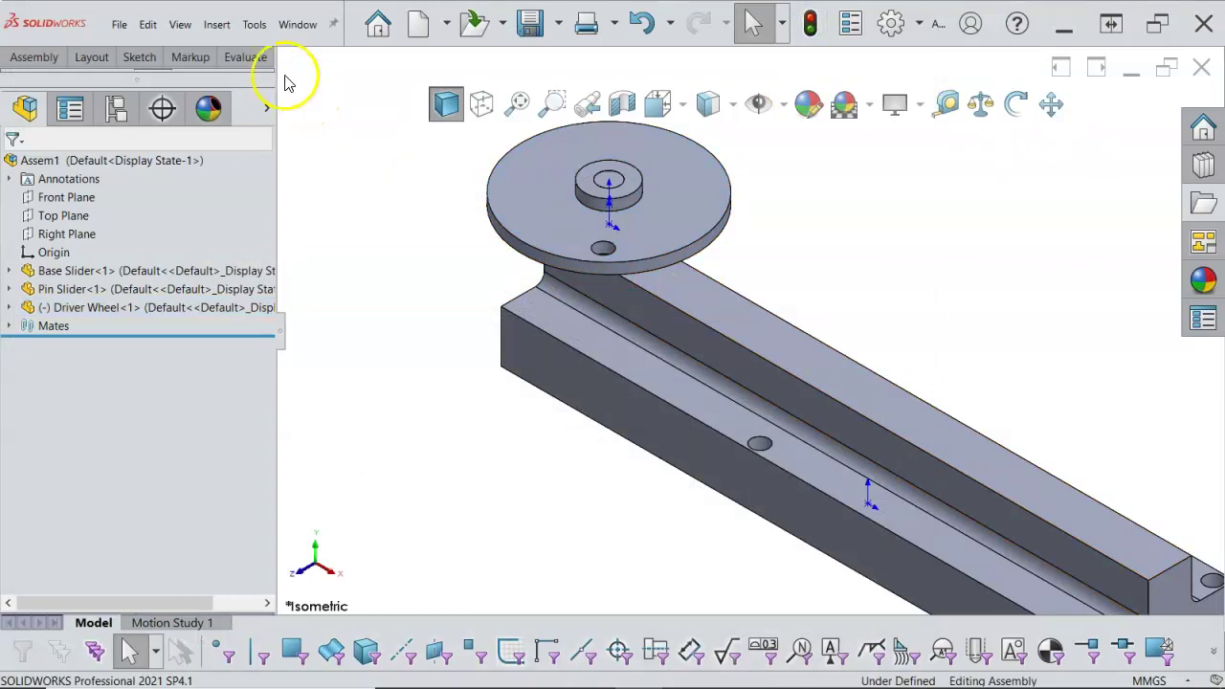
click(219, 23)
click(216, 24)
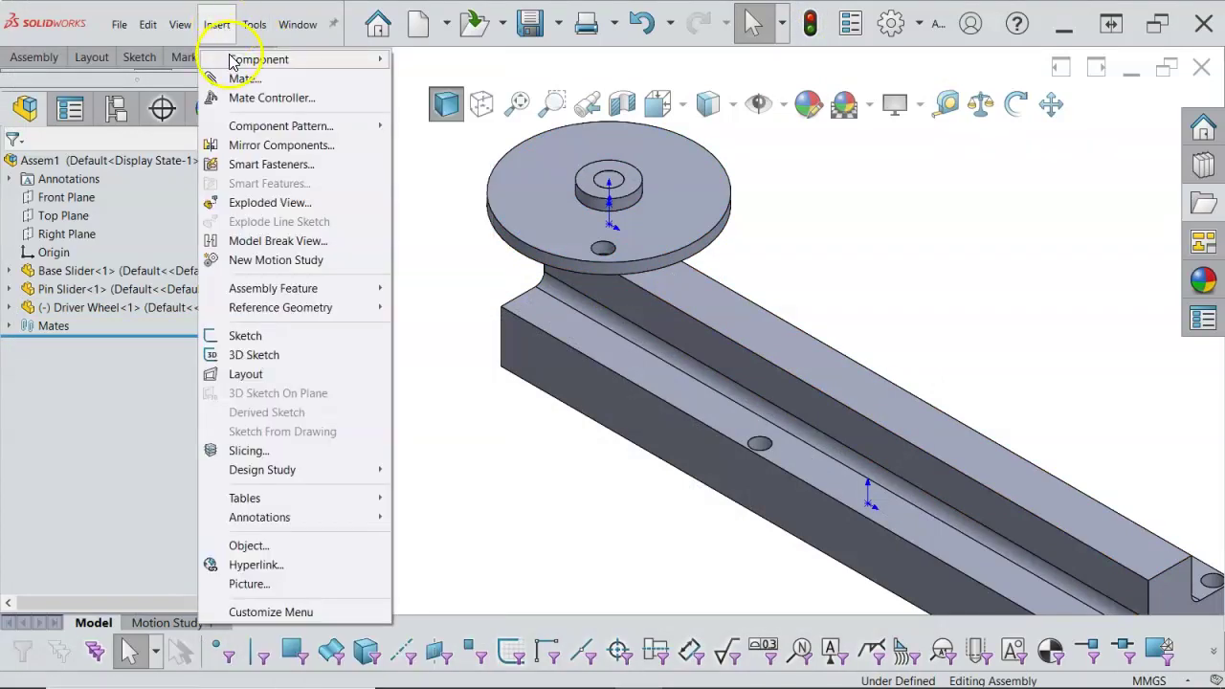
click(759, 225)
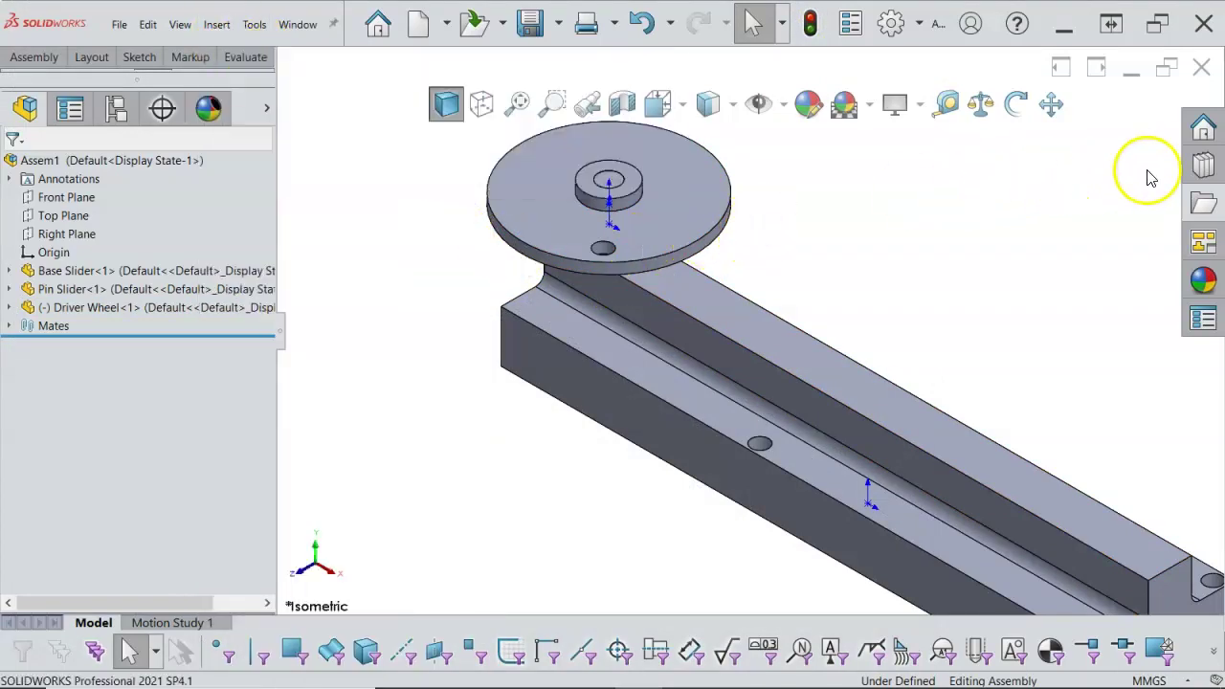
click(1204, 204)
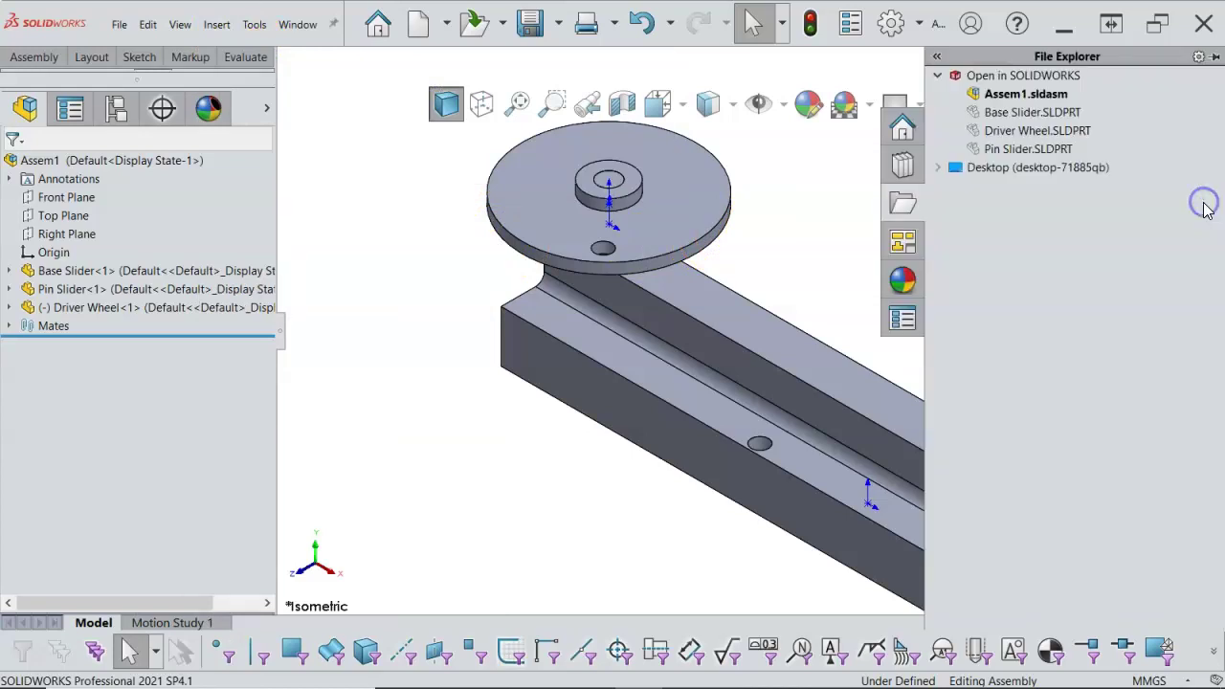
click(943, 168)
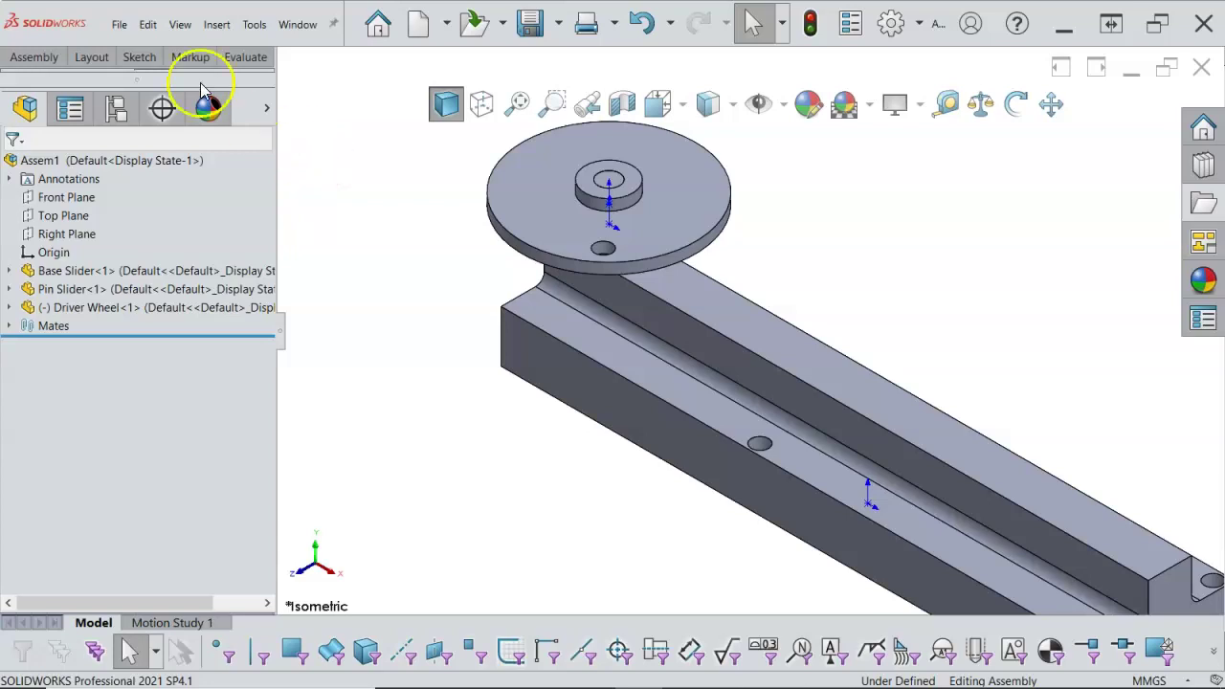
Step: Open the recent part Pin Driver.SLDPRT and return to the Assem1 window
click(119, 24)
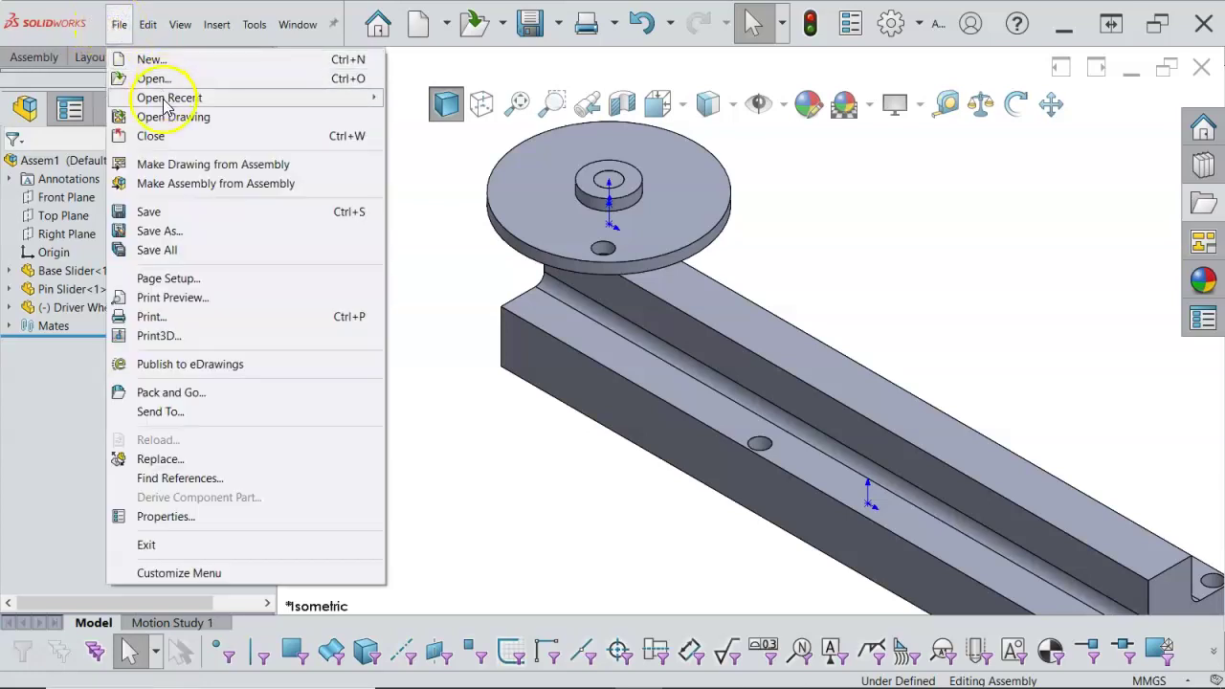
mouse_move(158, 97)
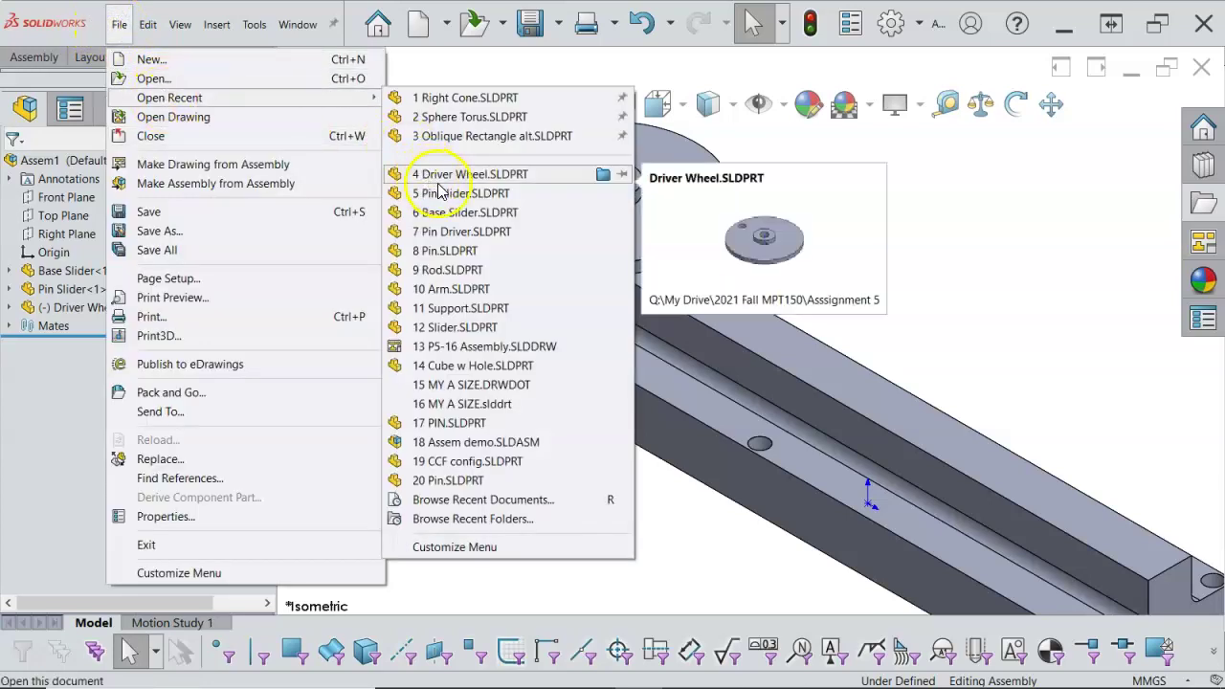
click(460, 234)
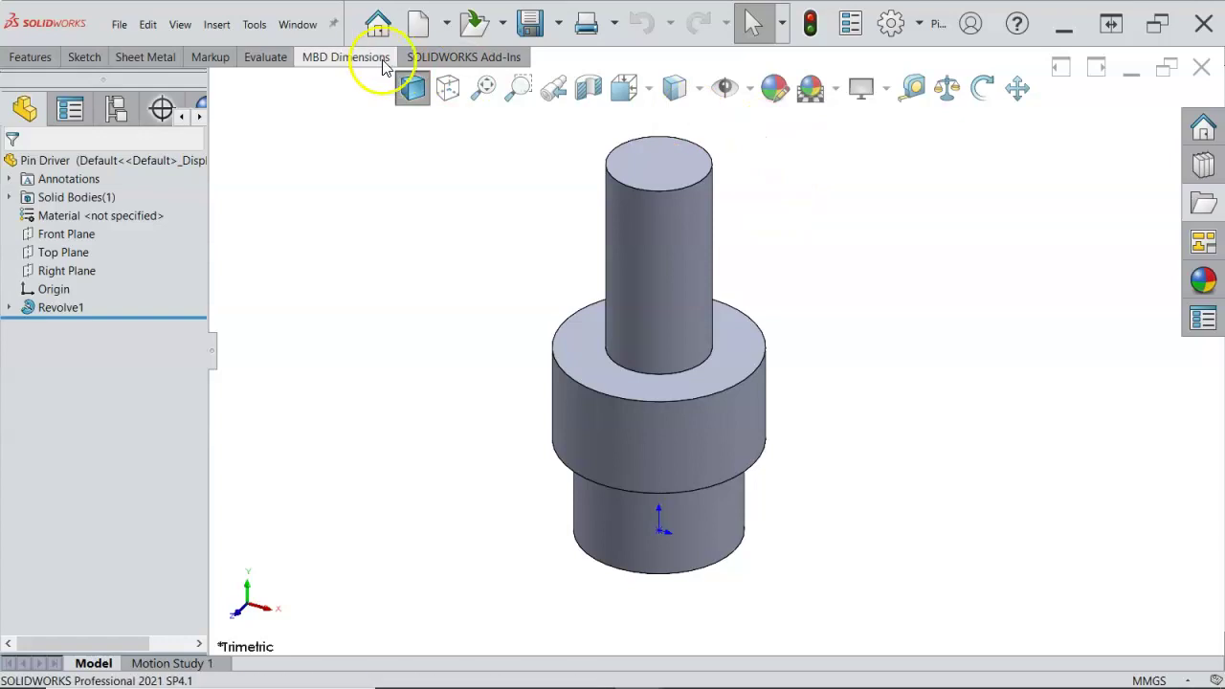
click(297, 24)
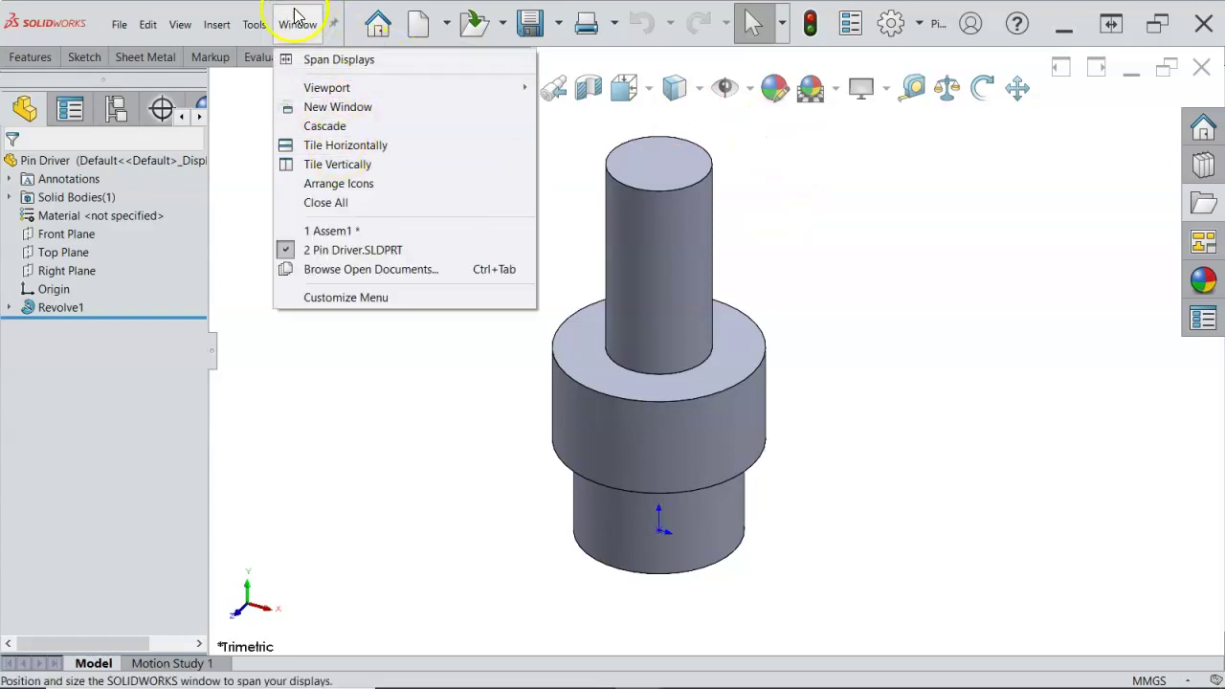
click(342, 230)
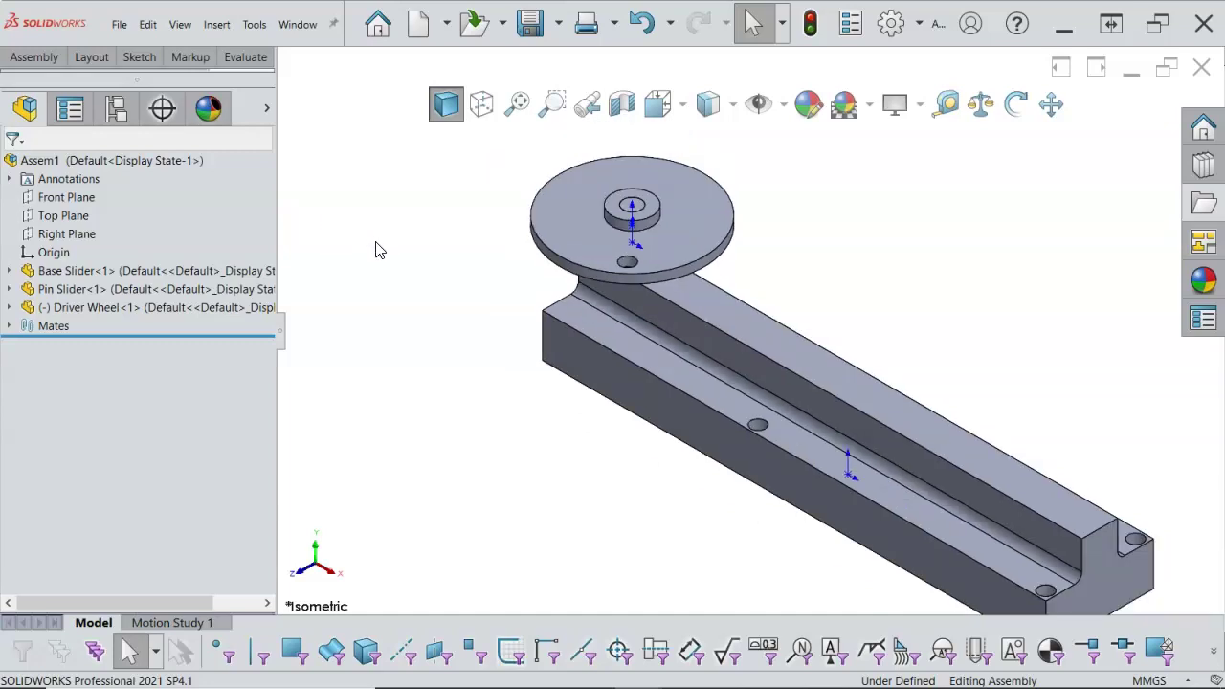
Step: Compare the open Pin Driver part and Assem1 with the e-book's exploded view to see where the pin fits
key(ctrl+Tab)
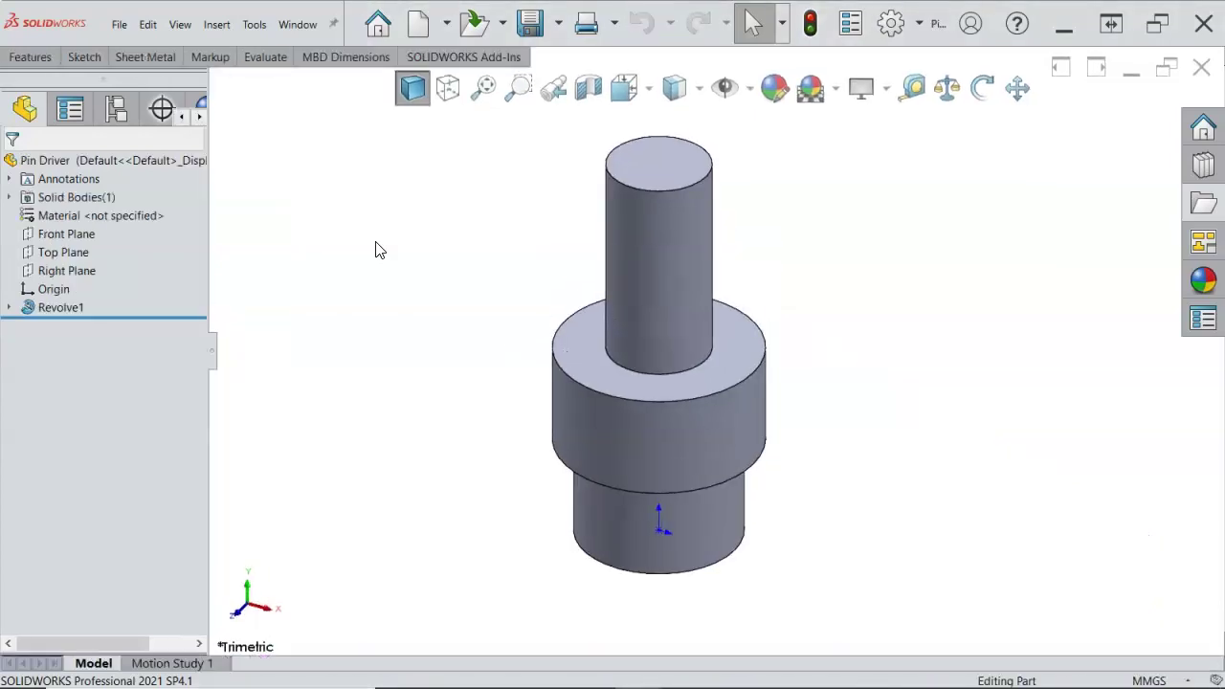
key(ctrl+Tab)
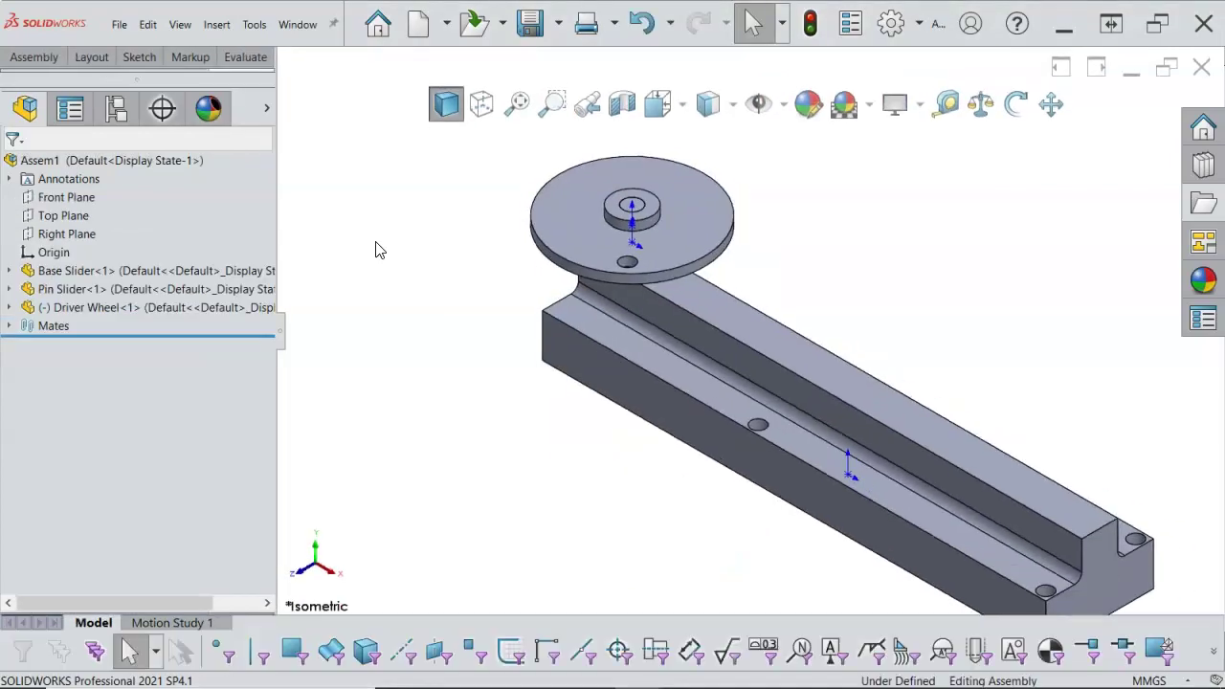
key(alt+Tab)
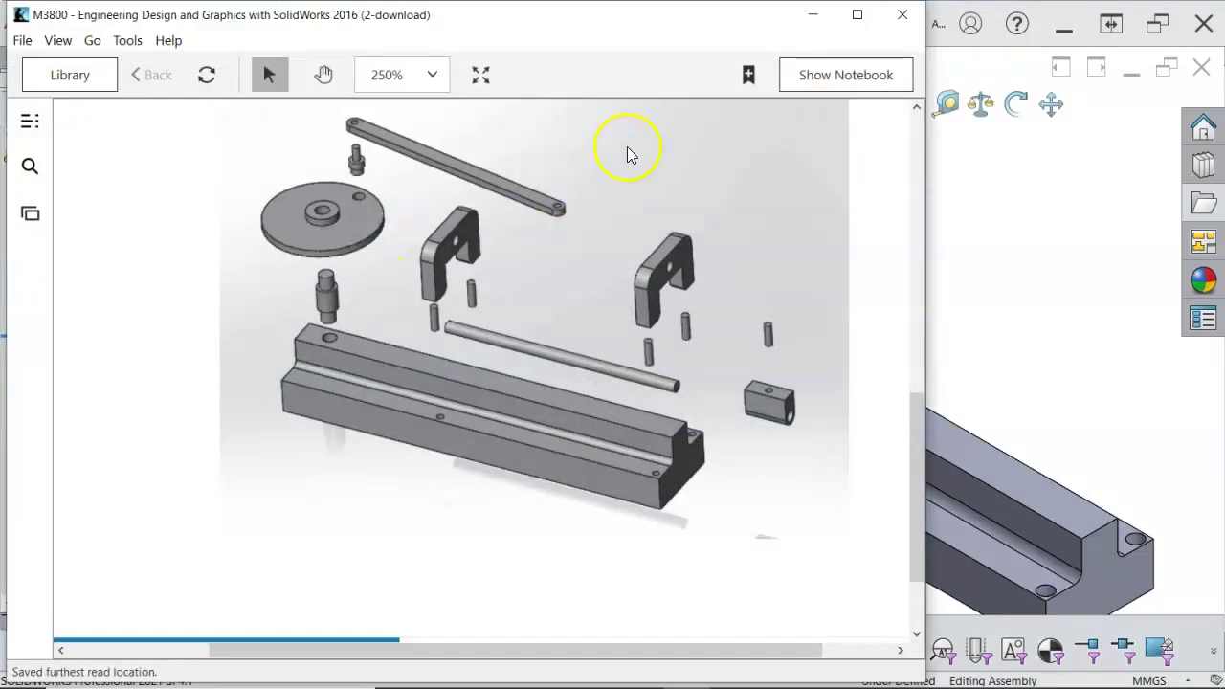
click(812, 16)
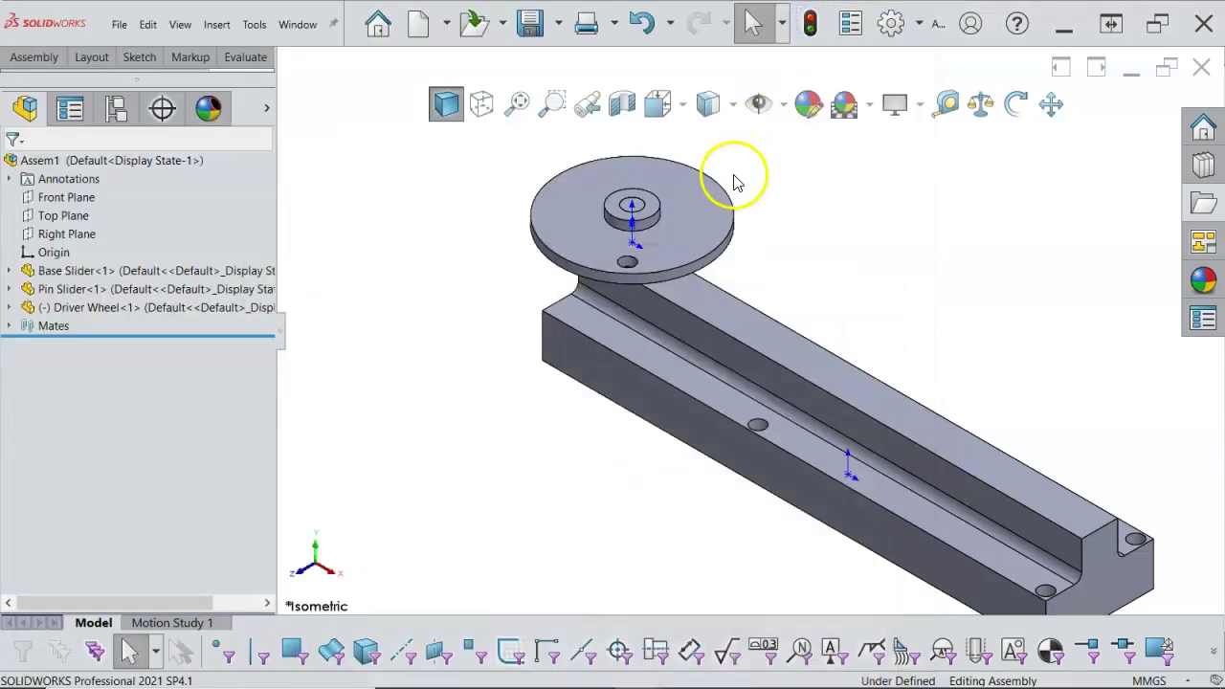
scroll(785, 235, down, 2)
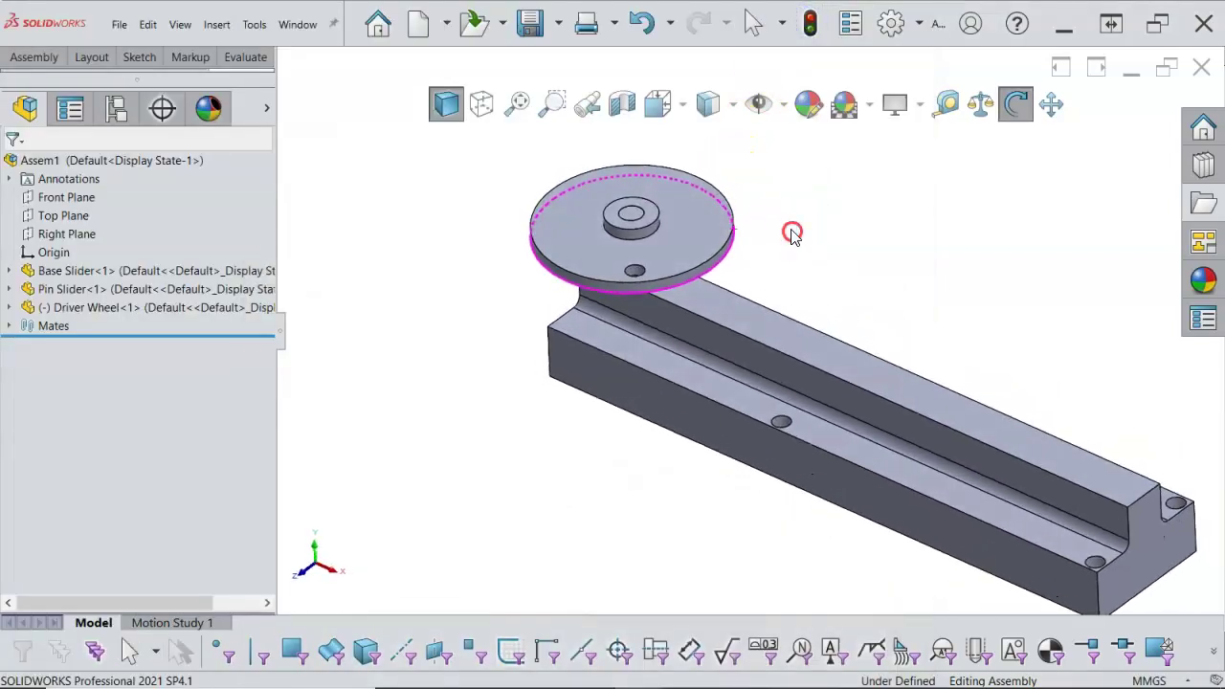
scroll(790, 233, up, 5)
scroll(909, 335, down, 2)
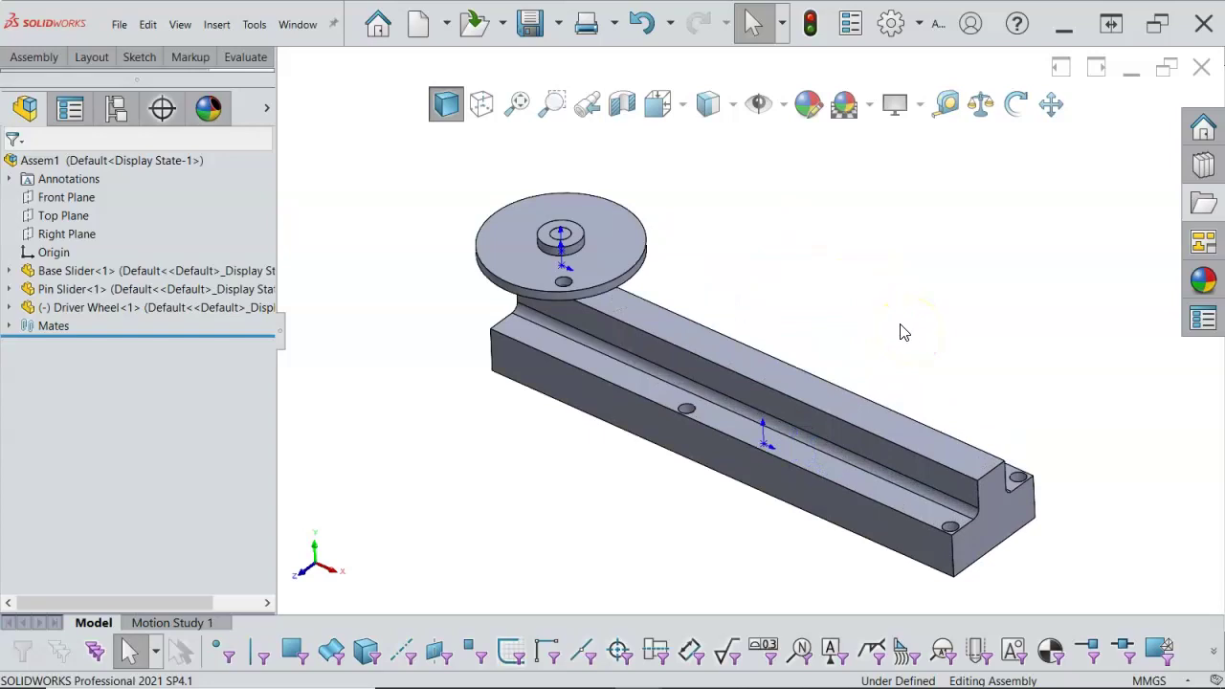
key(ctrl+Tab)
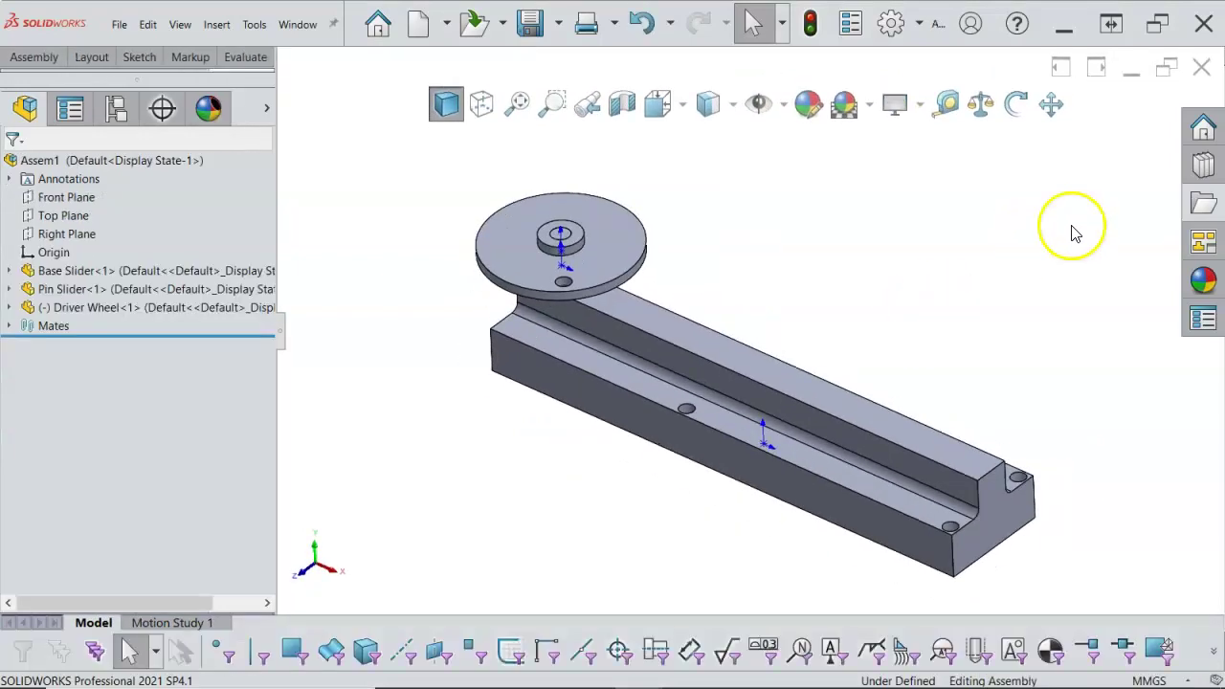
Step: Insert the open part Pin Driver.SLDPRT into the assembly and place it beside the Driver Wheel
click(1202, 203)
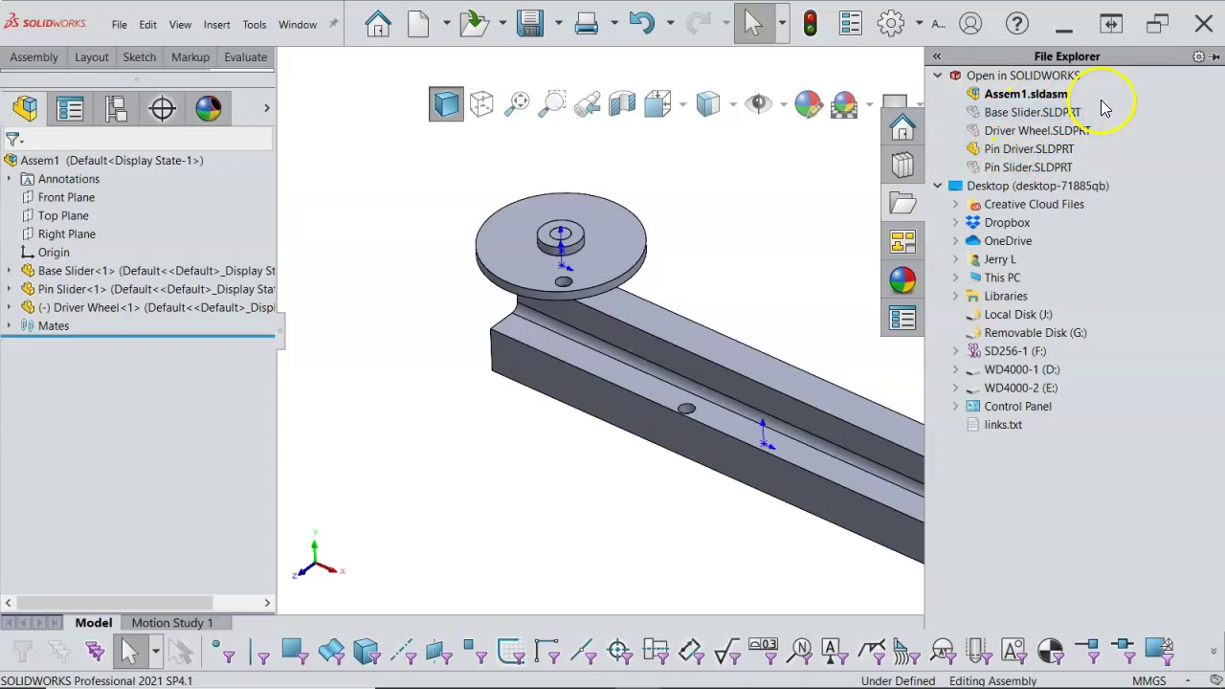
mouse_move(1067, 116)
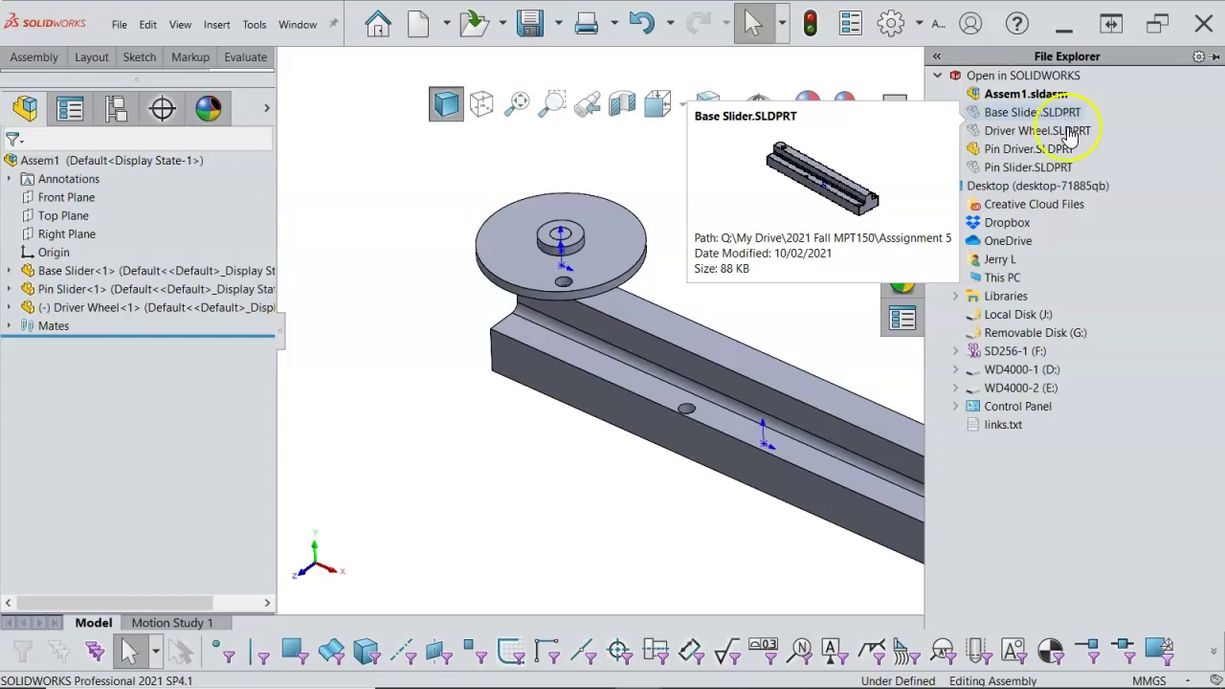
mouse_move(1069, 137)
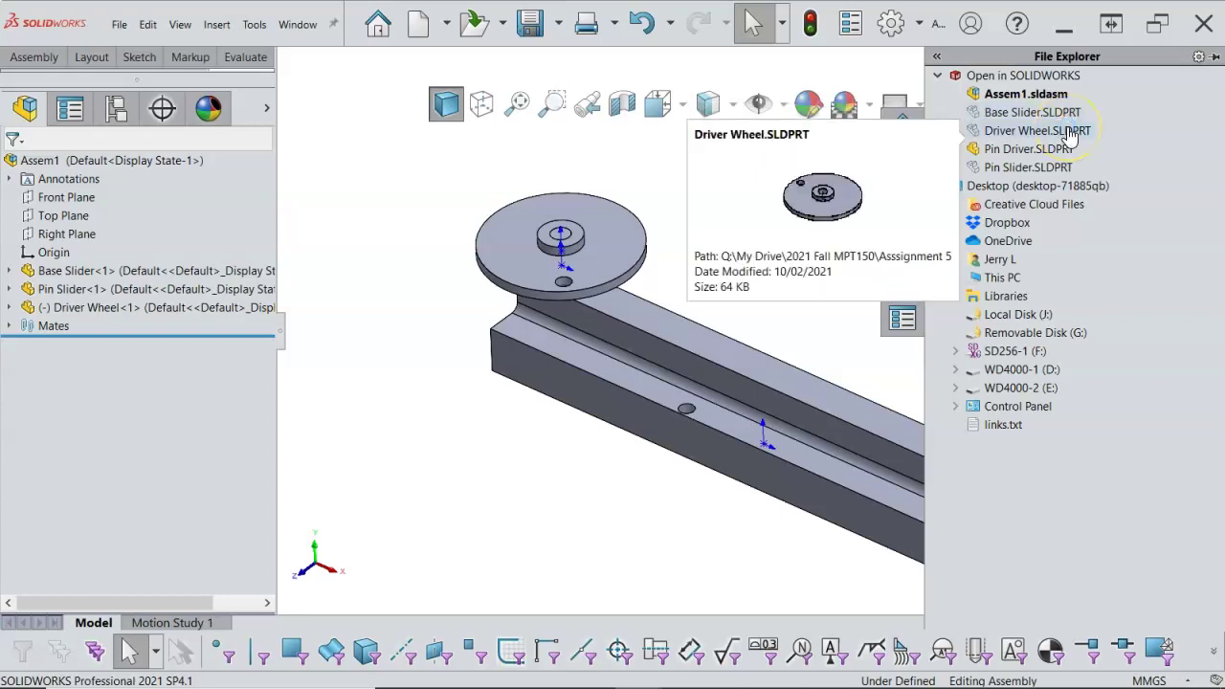
click(1068, 153)
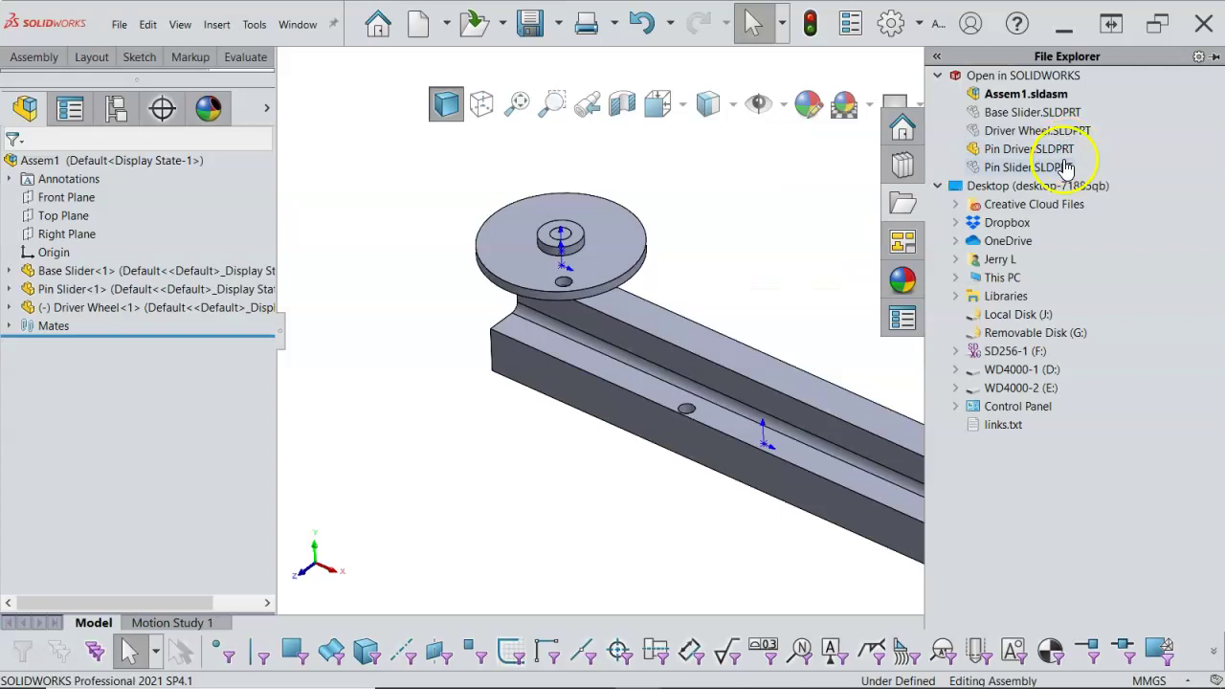
mouse_move(1060, 153)
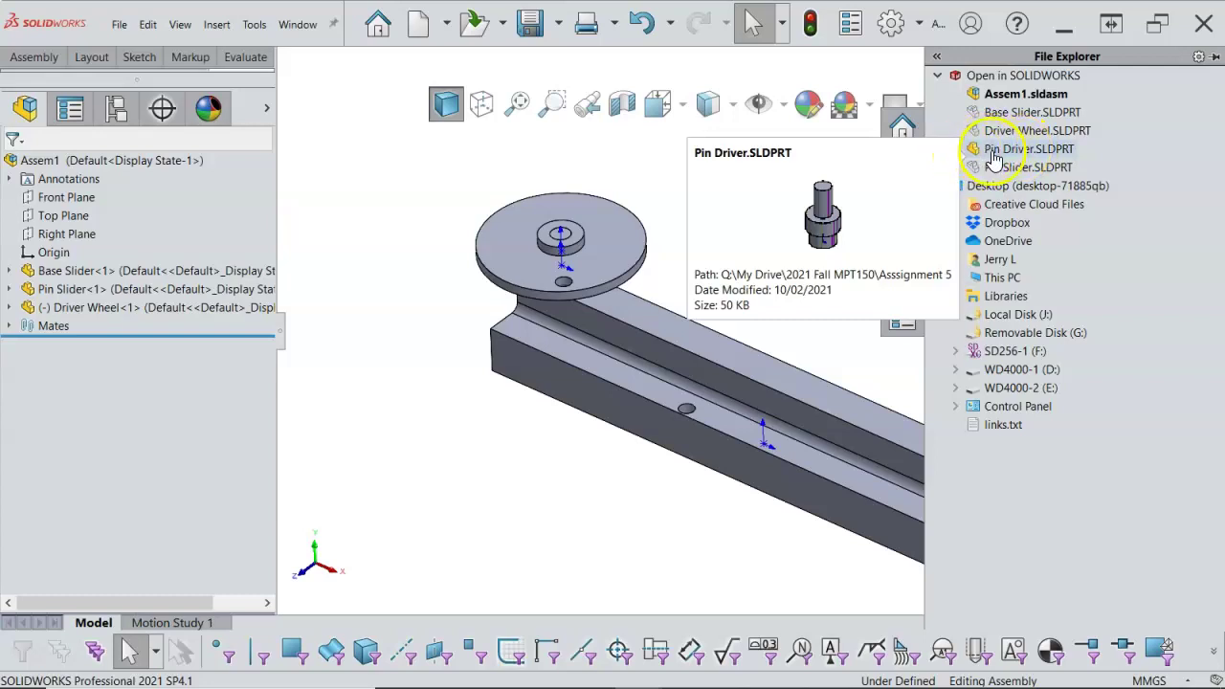
drag(995, 159, 462, 260)
Step: Mate the Pin Driver's lower shaft concentric with the Driver Wheel's off-center 8 mm hole
scroll(507, 274, down, 5)
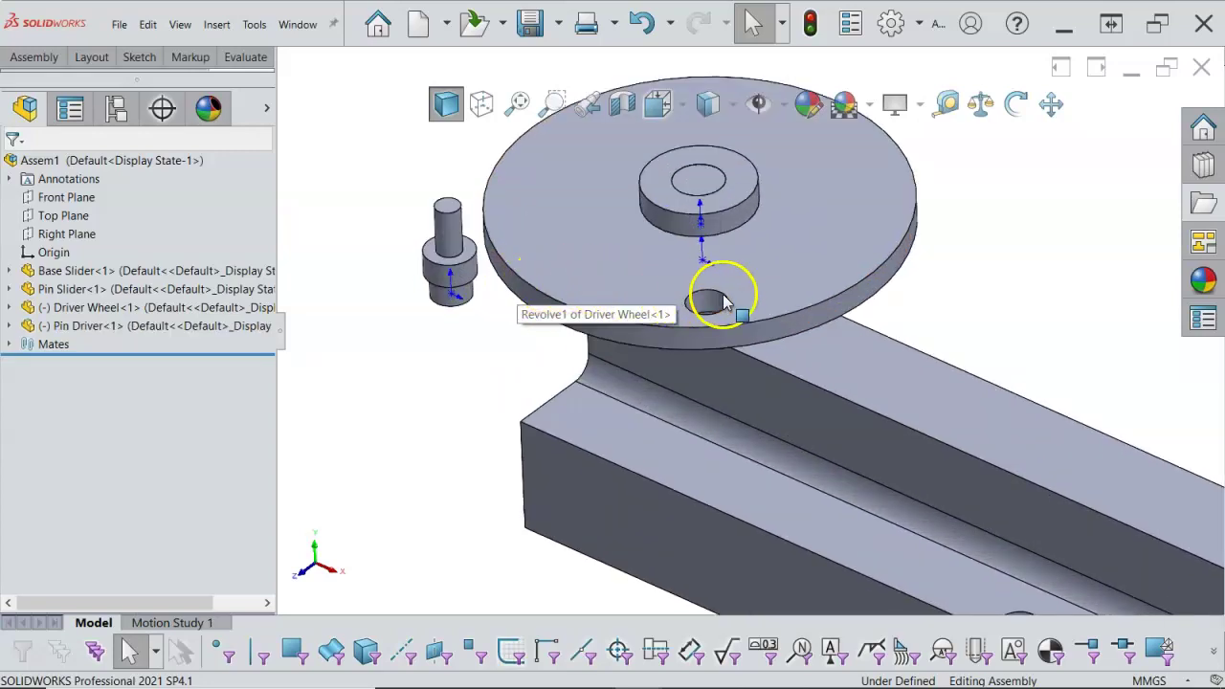
click(705, 304)
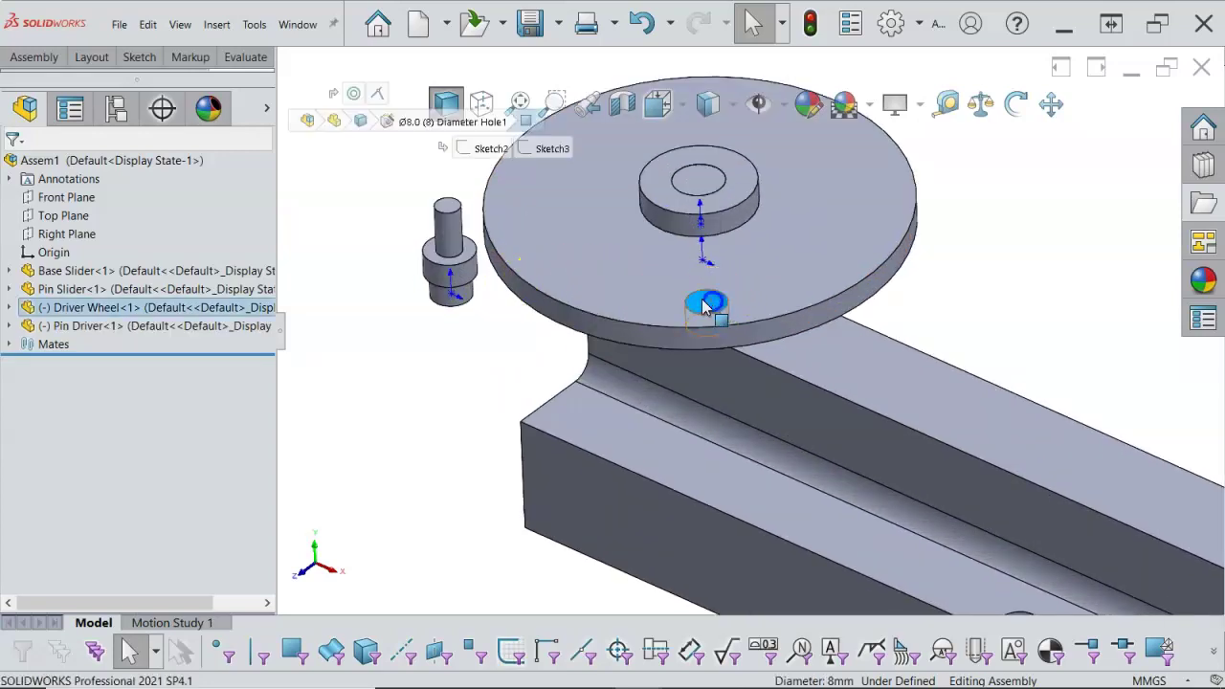
ctrl+click(468, 295)
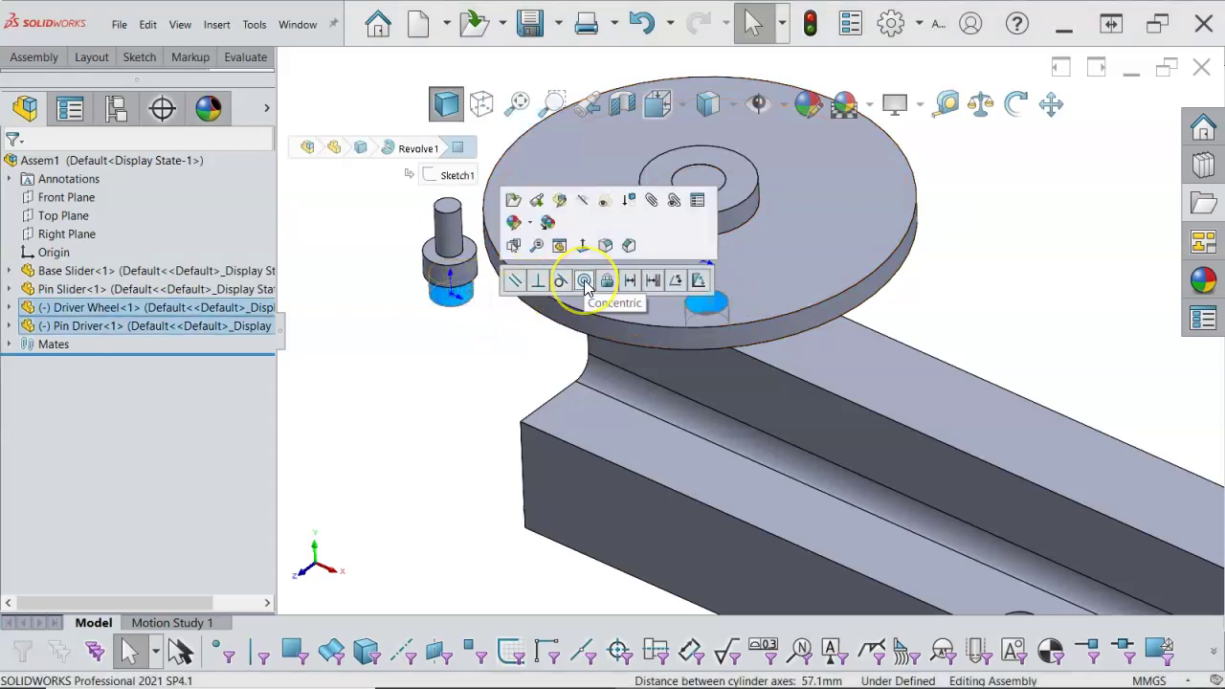
click(584, 280)
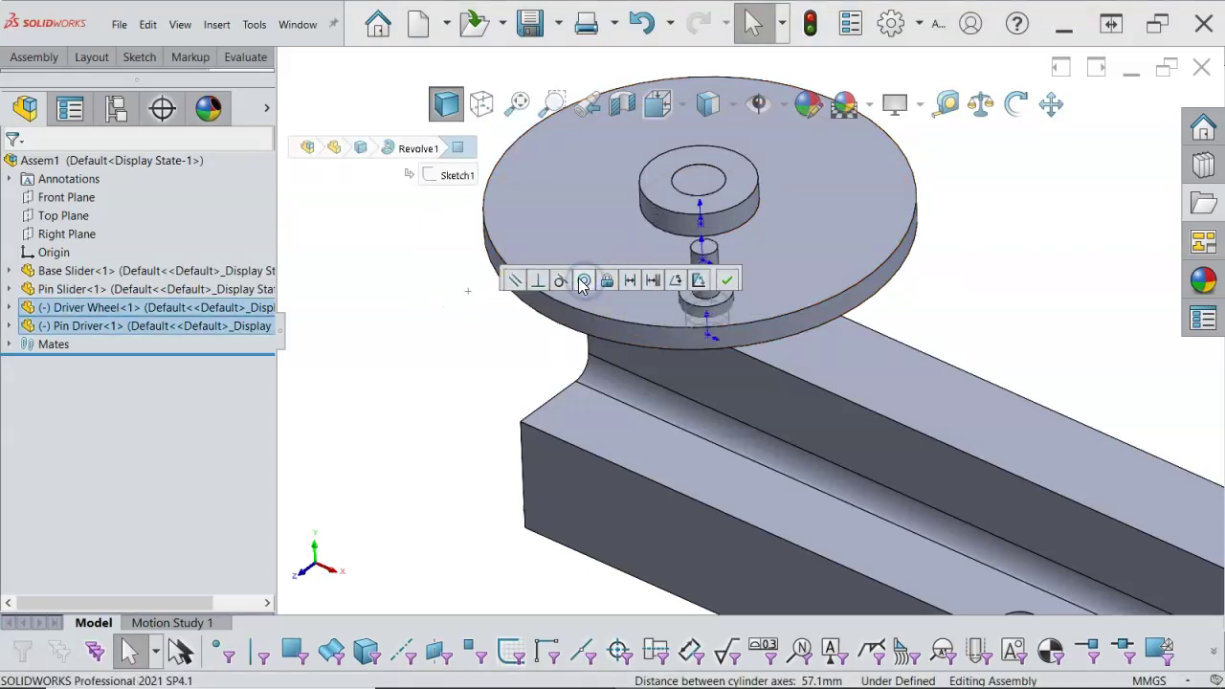
click(703, 281)
Step: Raise the Pin Driver above the wheel and mate its collar's underside coincident with the Driver Wheel's top face
drag(720, 278, 711, 189)
click(742, 276)
middle_drag(742, 276, 812, 128)
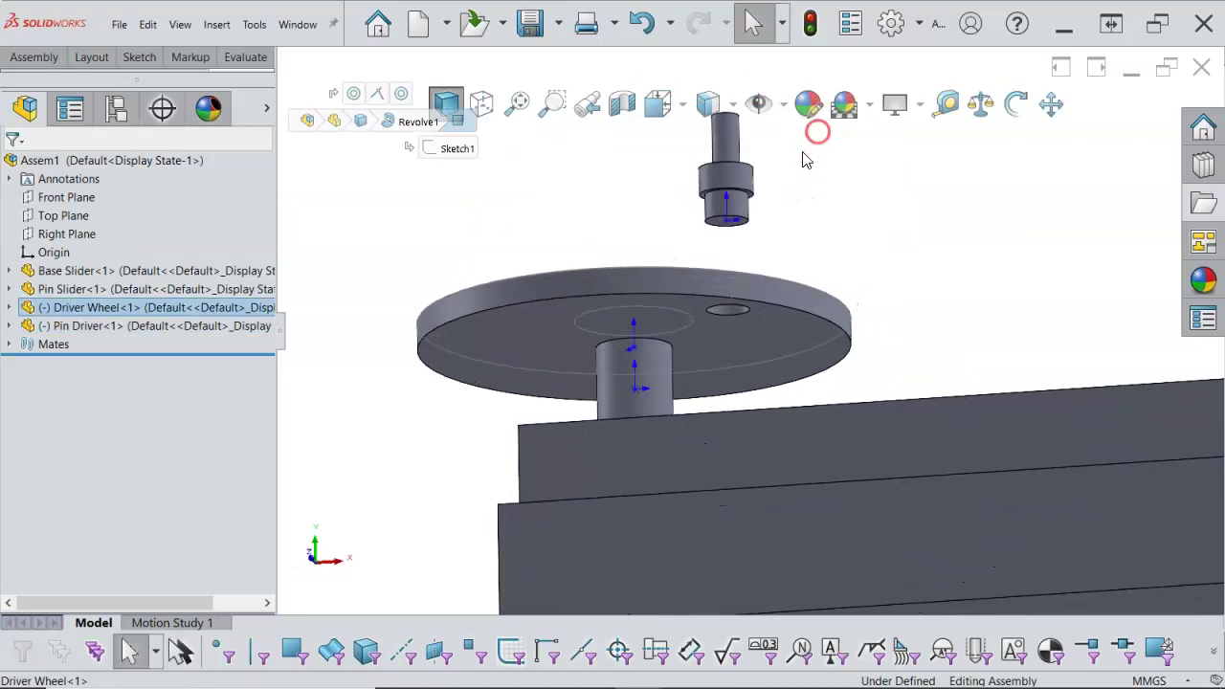
scroll(759, 205, down, 8)
ctrl+click(710, 270)
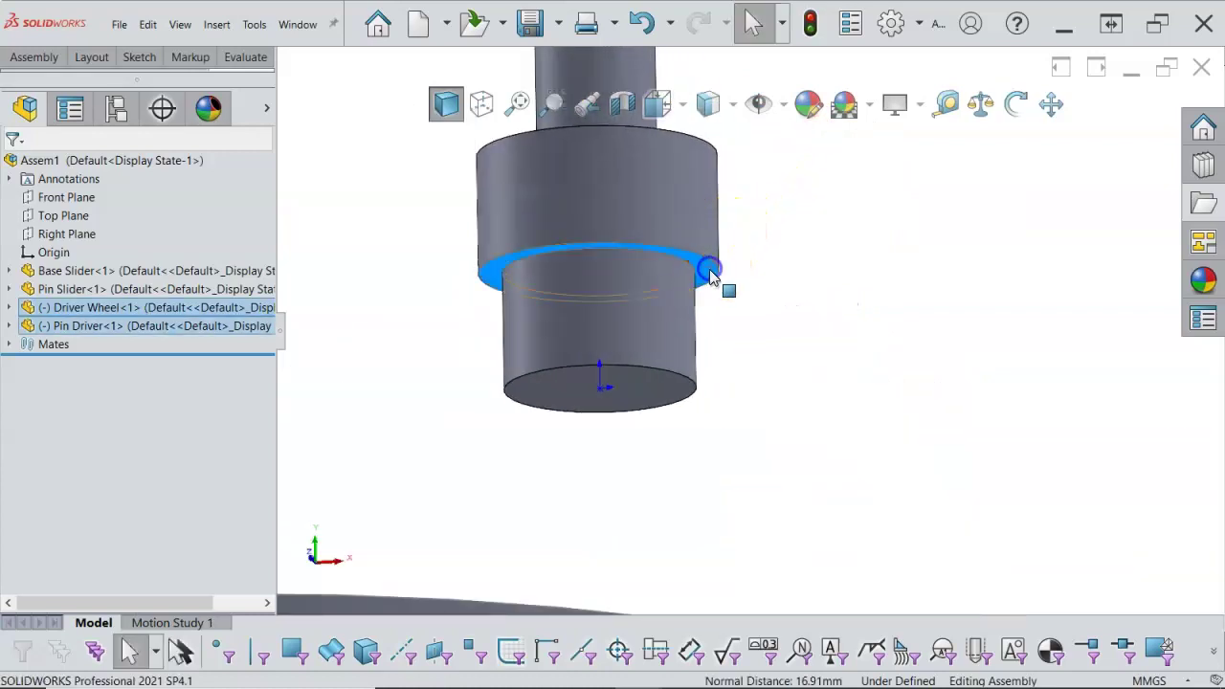
click(753, 259)
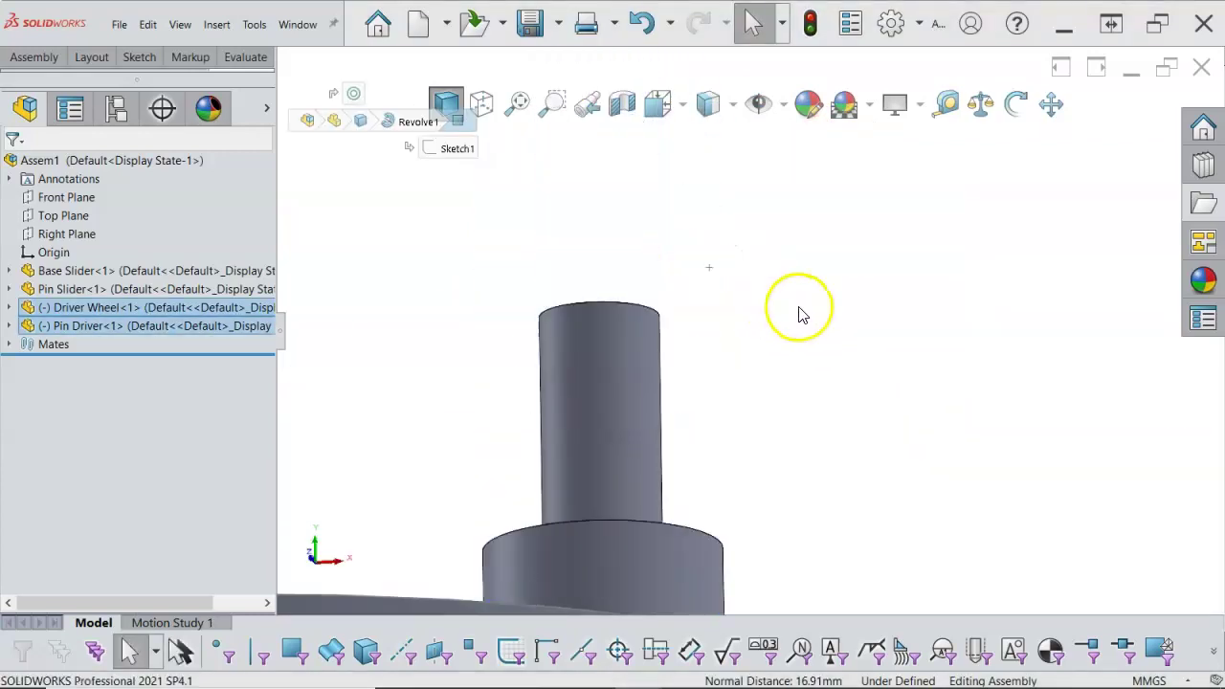
key(ctrl+7)
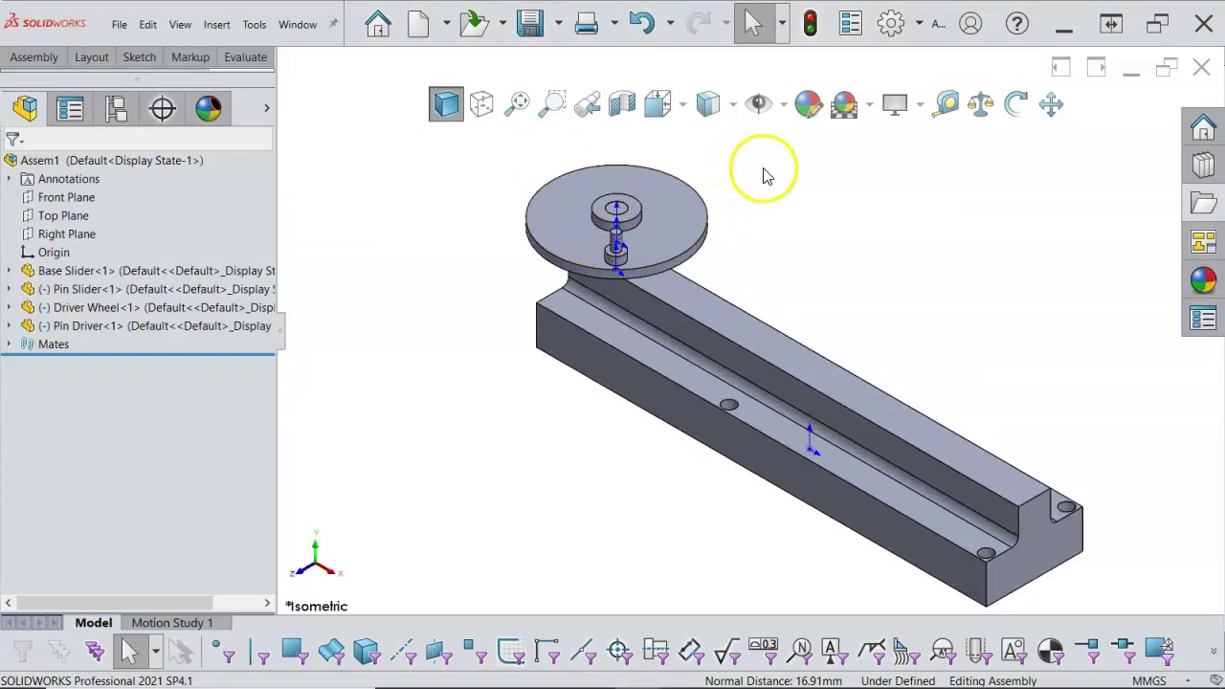
Step: Hide the origins in the assembly's graphics area
click(781, 107)
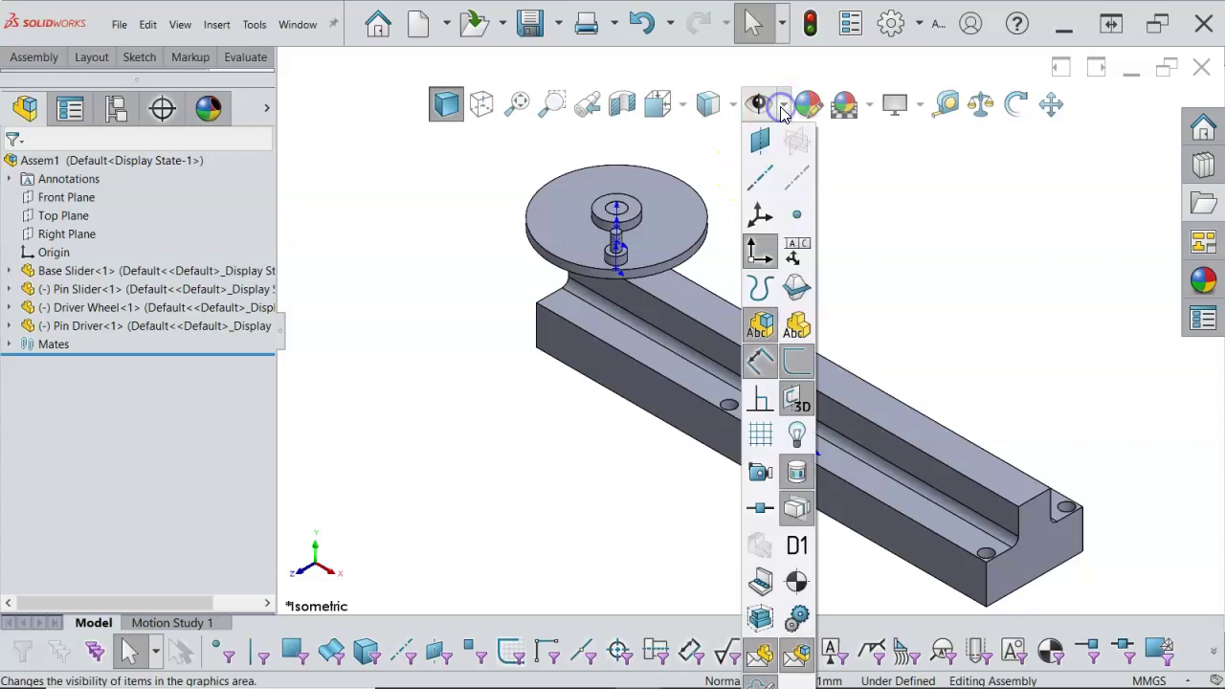
click(759, 250)
mouse_move(841, 278)
middle_down()
mouse_move(837, 254)
mouse_move(867, 216)
mouse_move(870, 259)
mouse_move(855, 273)
middle_up()
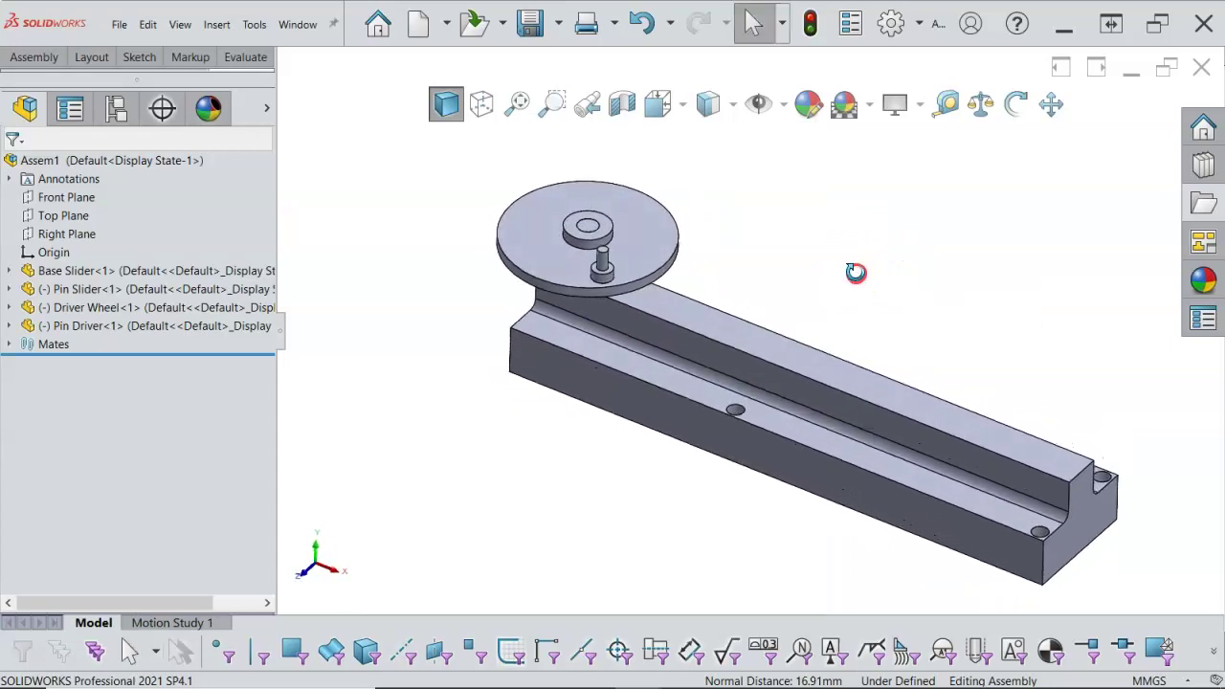
Step: Turn the Driver Wheel about its center and move the Pin Driver to test how the two parts travel together
mouse_move(653, 260)
mouse_down()
mouse_move(560, 218)
mouse_move(631, 259)
mouse_up()
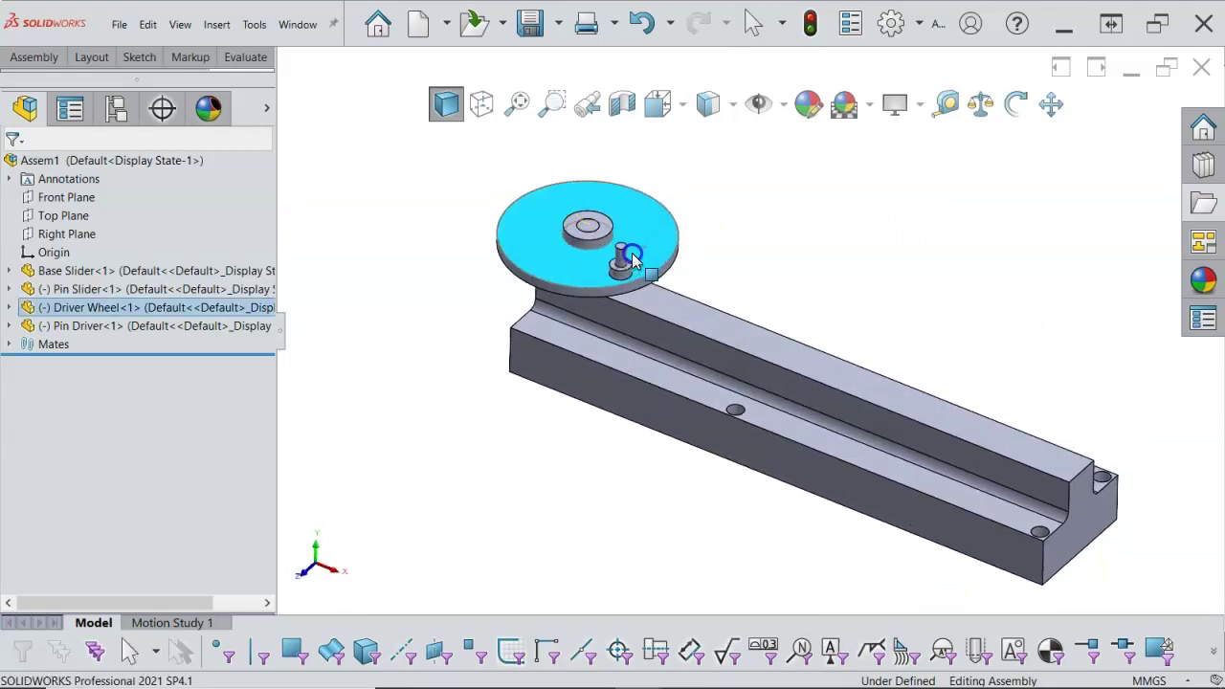
scroll(572, 252, down, 5)
drag(565, 279, 564, 345)
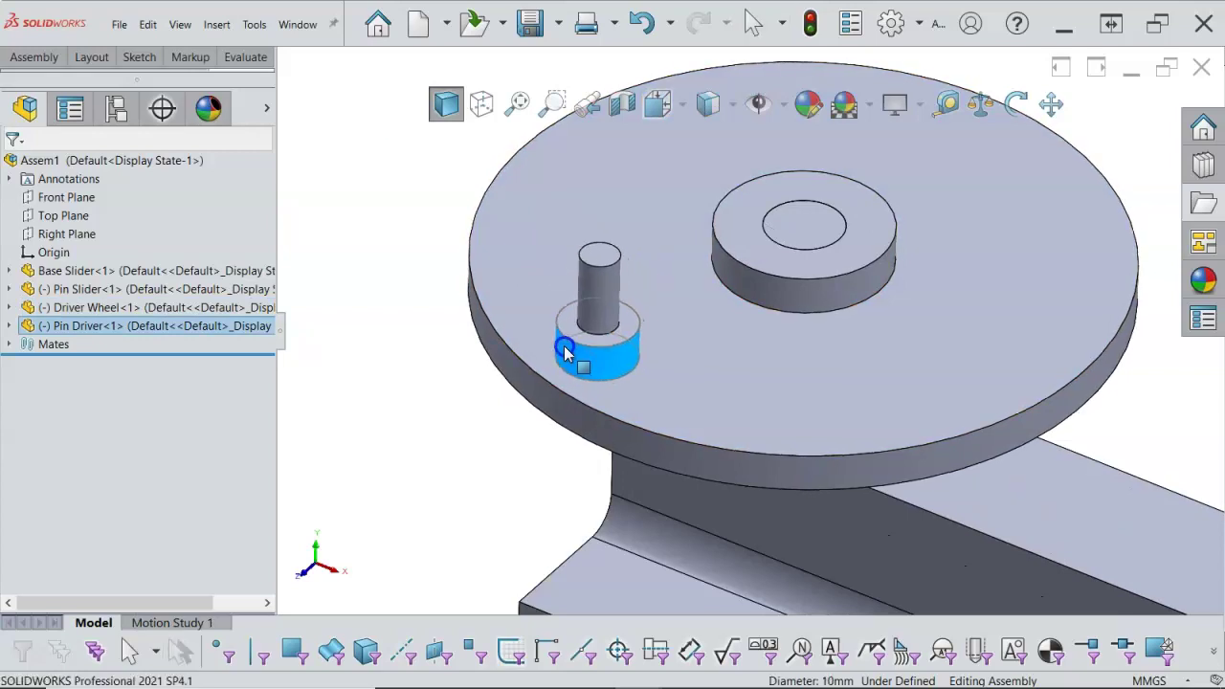
click(484, 361)
scroll(468, 308, up, 2)
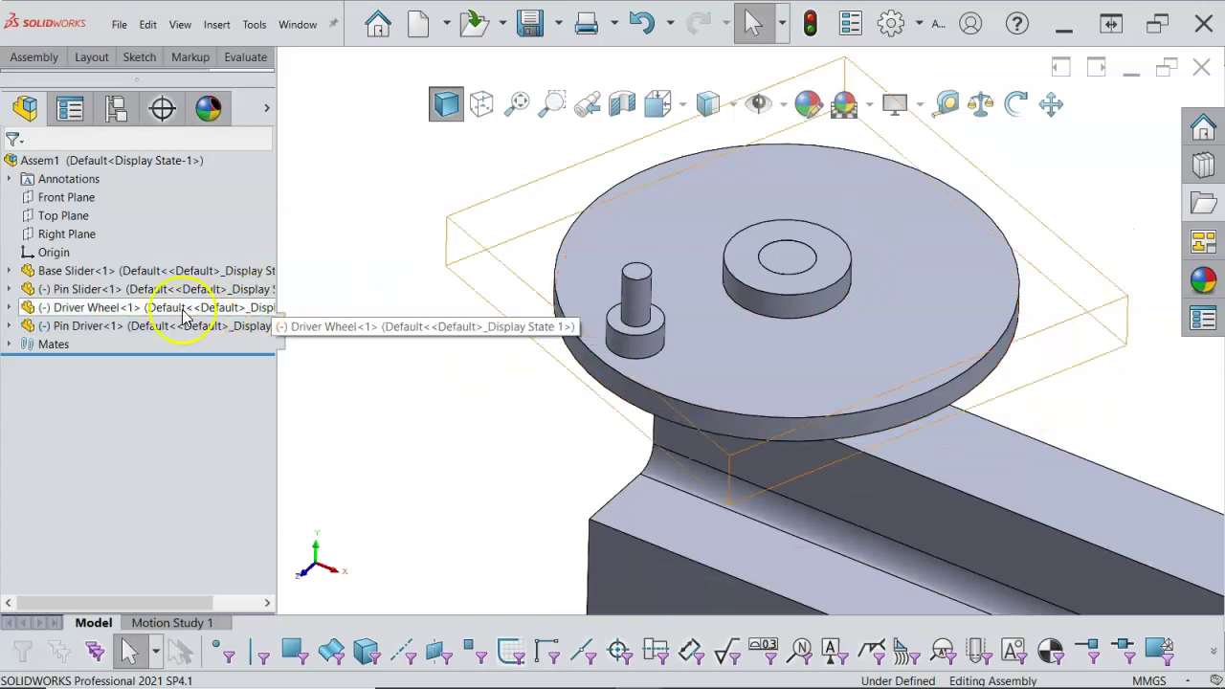
Step: Review the Pin Slider's concentric and coincident mates with the Base Slider in the assembly tree
mouse_move(125, 316)
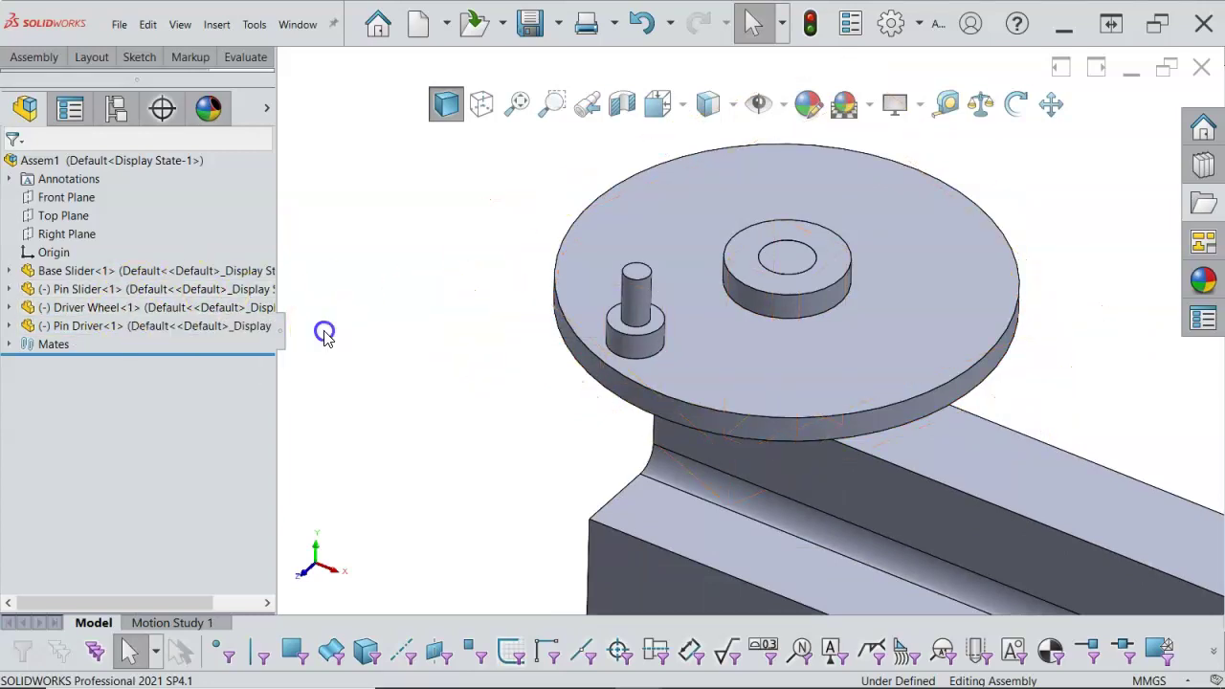
click(8, 289)
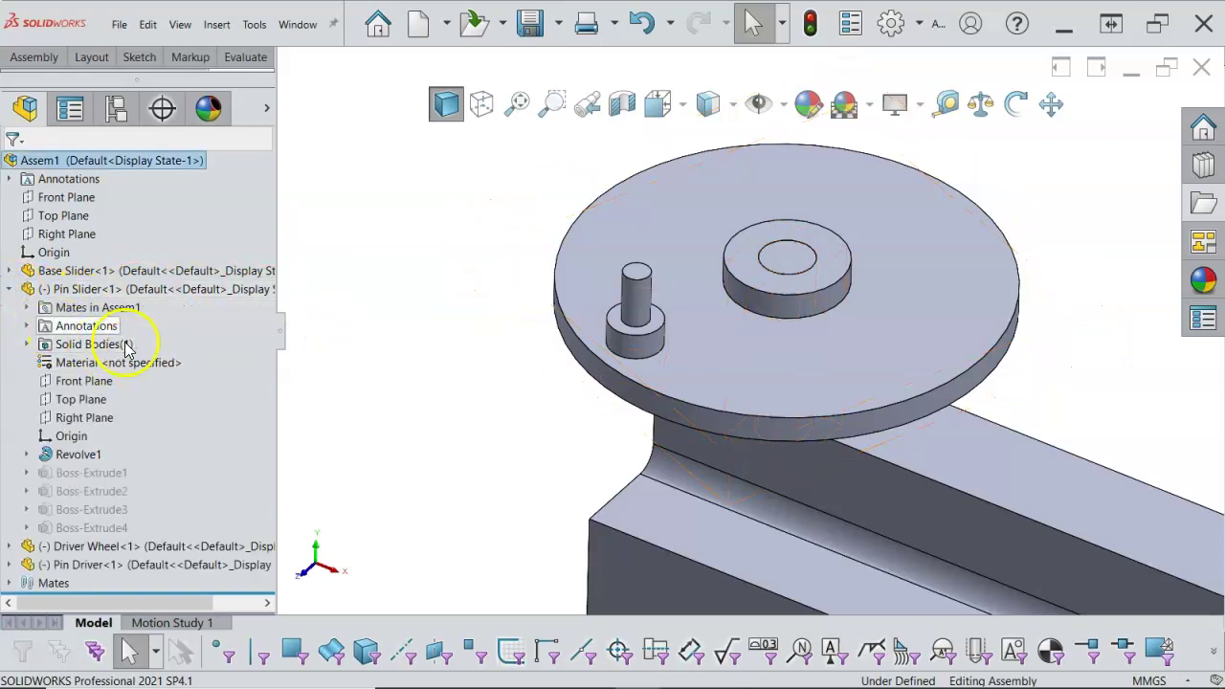
click(26, 308)
click(116, 326)
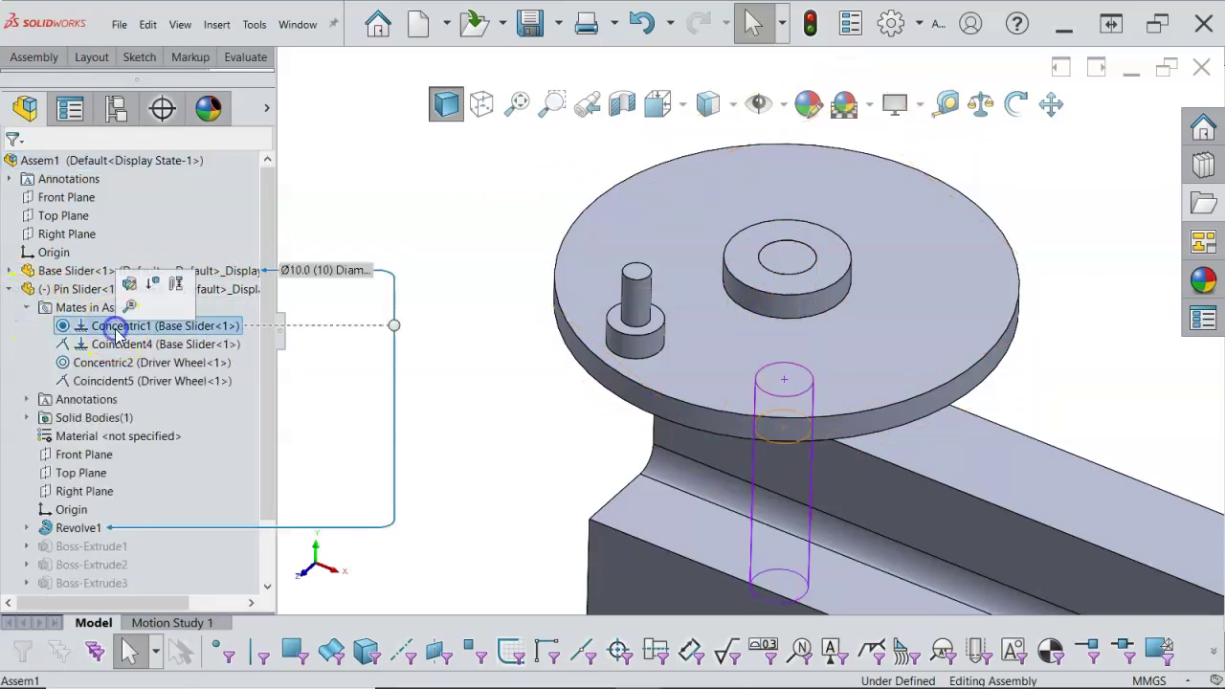
click(115, 343)
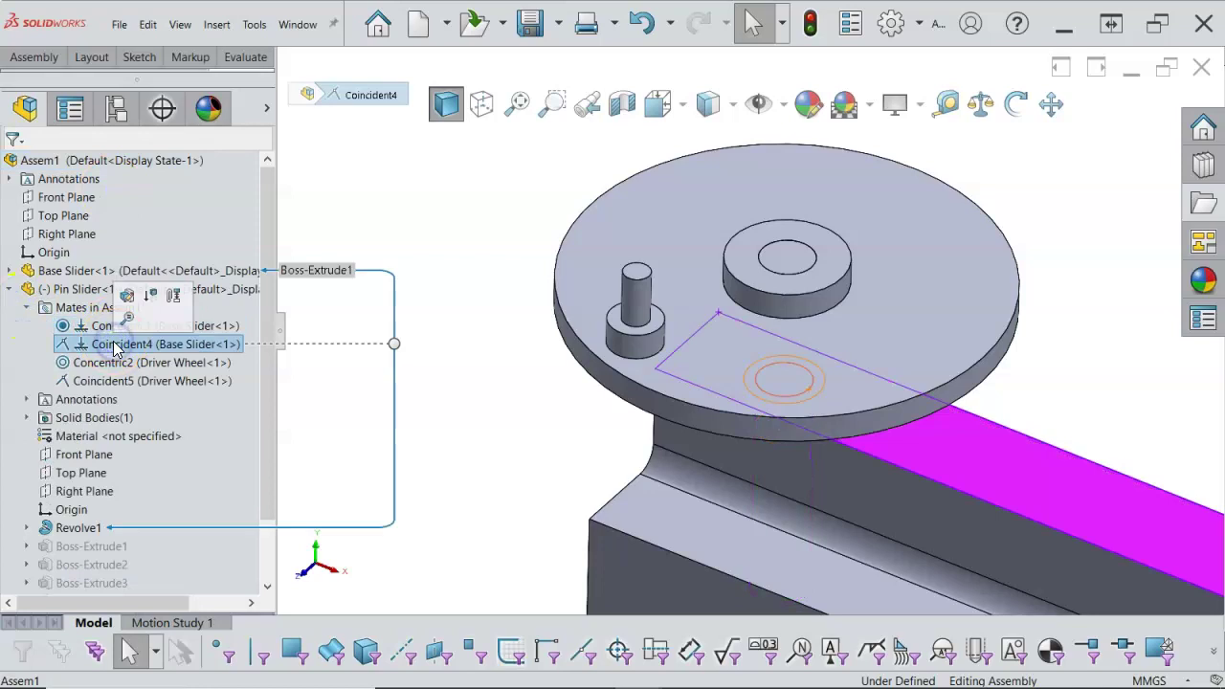
click(9, 289)
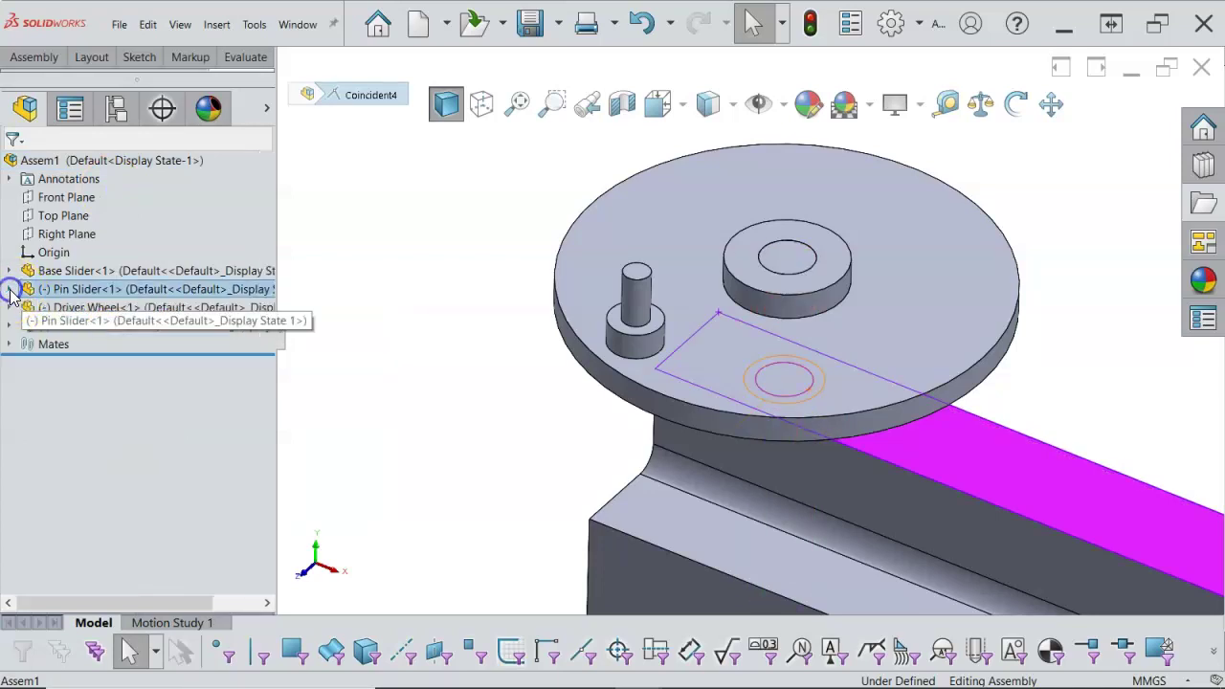
click(344, 348)
Step: Examine the Pin Slider between the Driver Wheel and Base Slider, and check how the wheel sits and turns above the base
scroll(459, 354, down, 5)
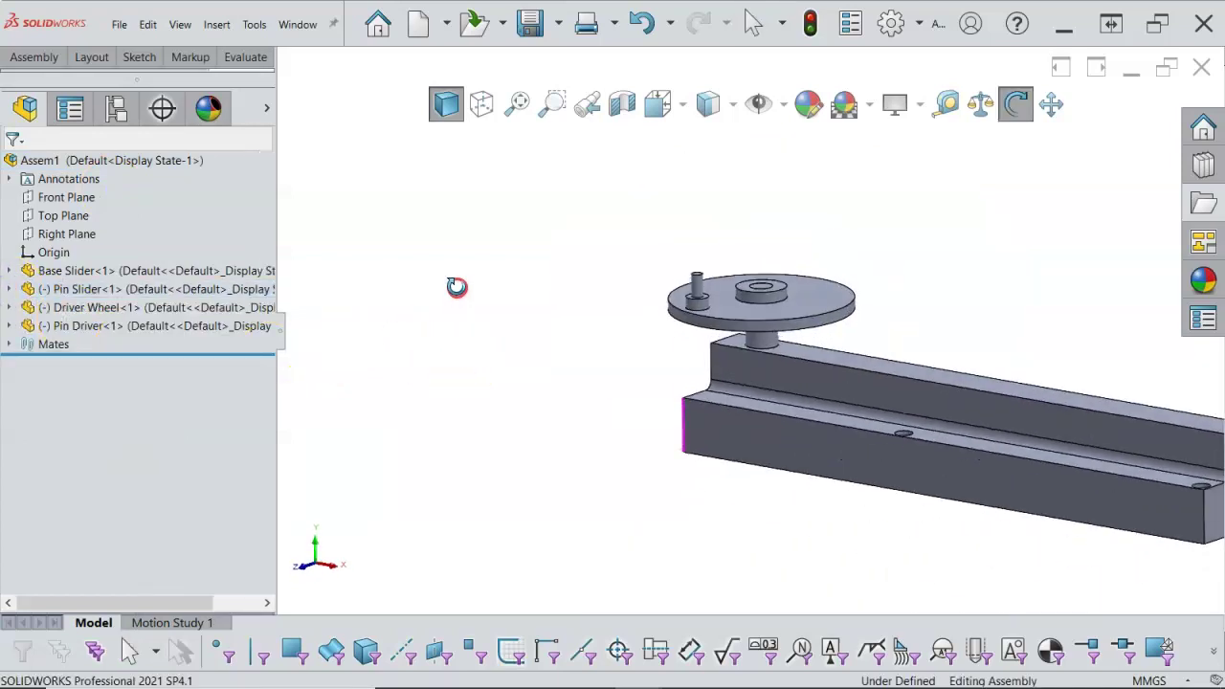
scroll(735, 366, up, 5)
click(750, 335)
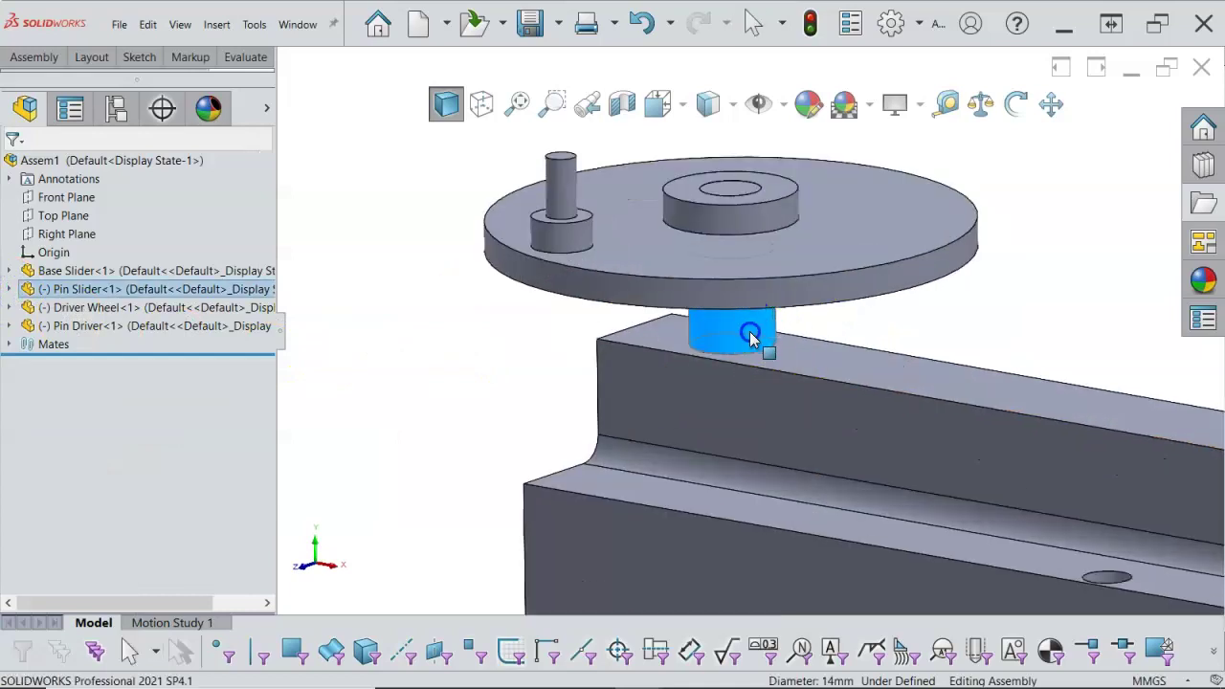
click(484, 350)
scroll(487, 350, down, 3)
scroll(670, 380, up, 4)
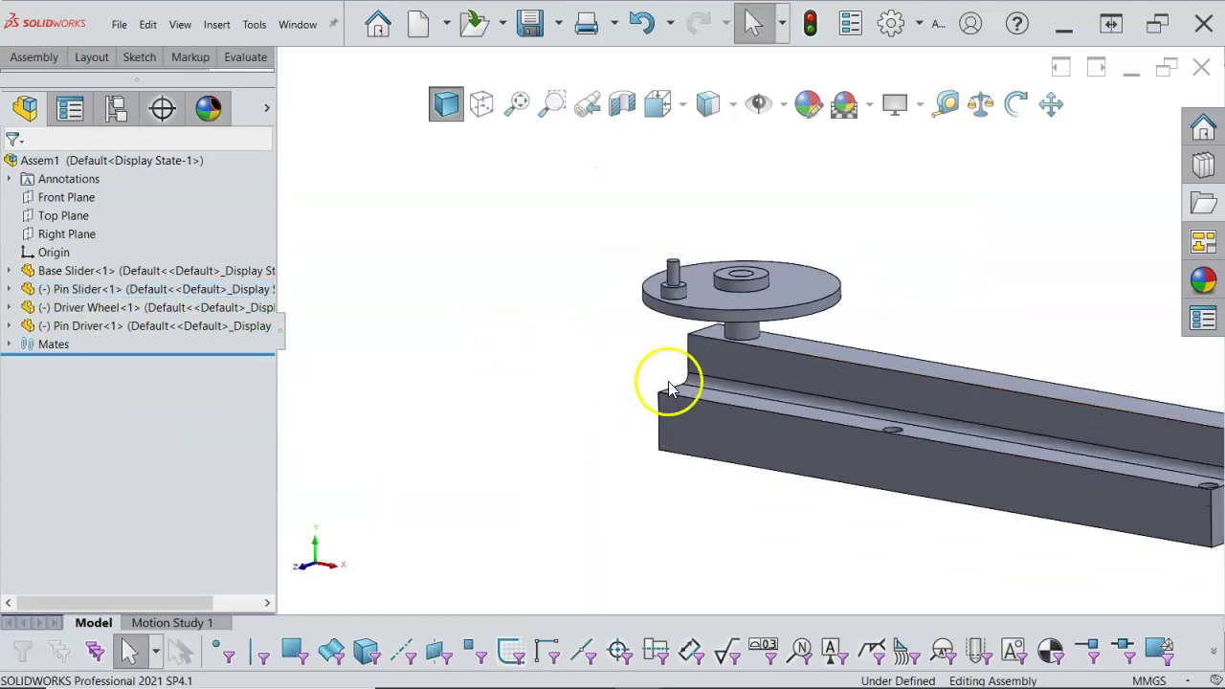
scroll(894, 372, down, 3)
middle_drag(893, 371, 891, 399)
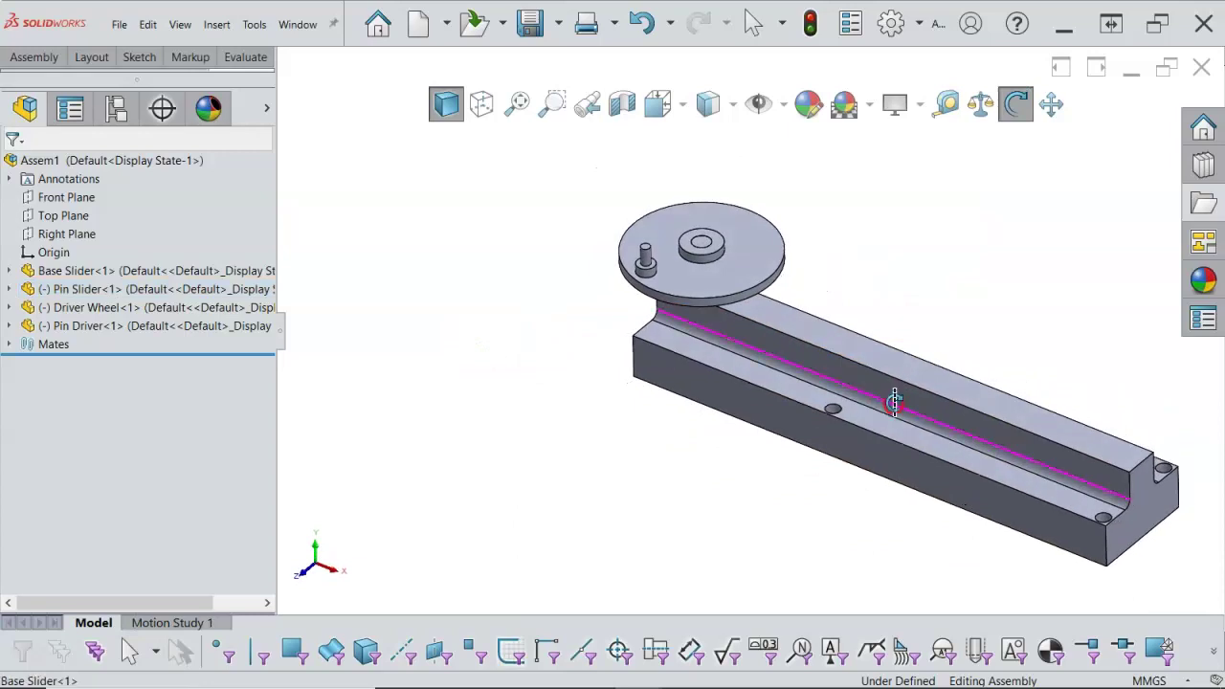
scroll(918, 364, up, 3)
click(623, 254)
mouse_move(623, 231)
mouse_down()
mouse_move(705, 163)
mouse_move(564, 197)
mouse_move(736, 211)
mouse_move(616, 222)
mouse_up()
click(803, 246)
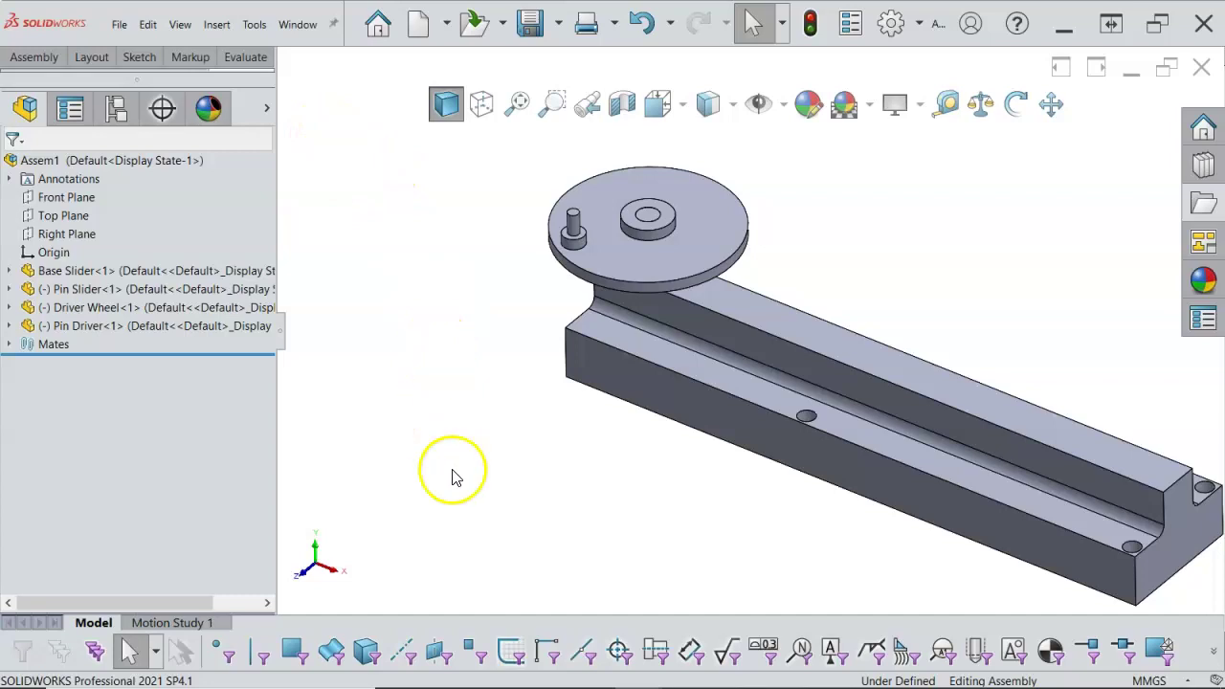
Step: Insert Arm.SLDPRT from the Asssignment 5 folder in File Explorer, placing it above the Base Slider beside the Driver Wheel
click(543, 669)
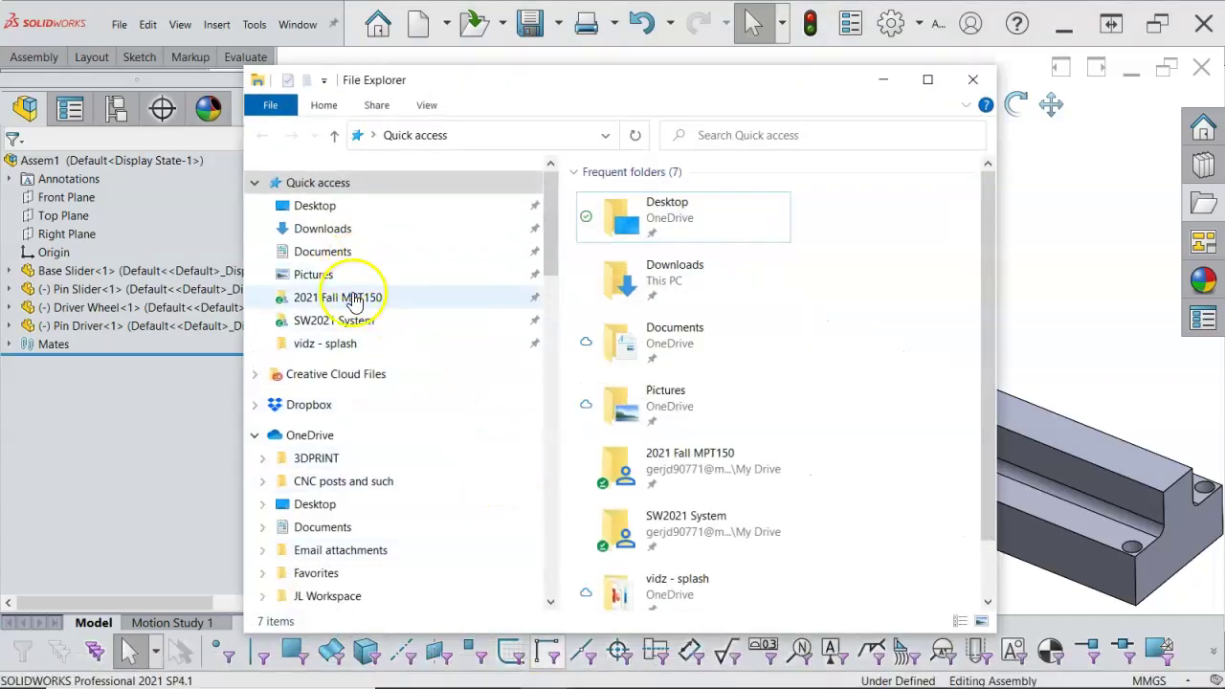
click(356, 300)
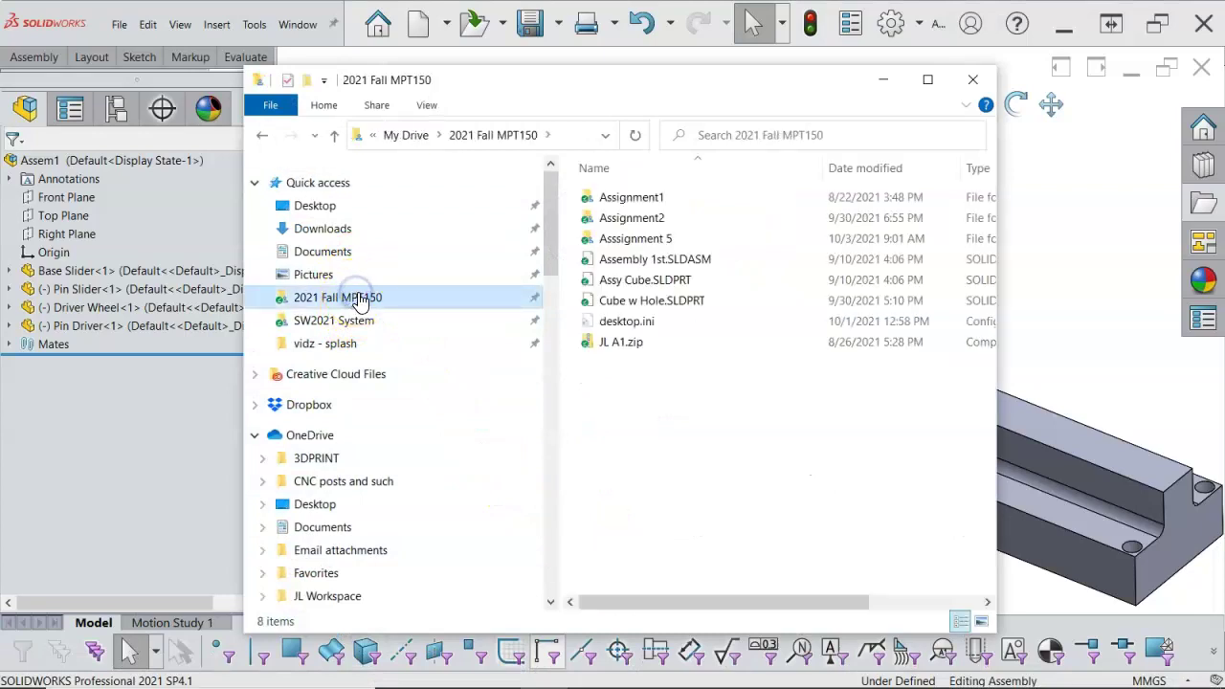
double_click(676, 238)
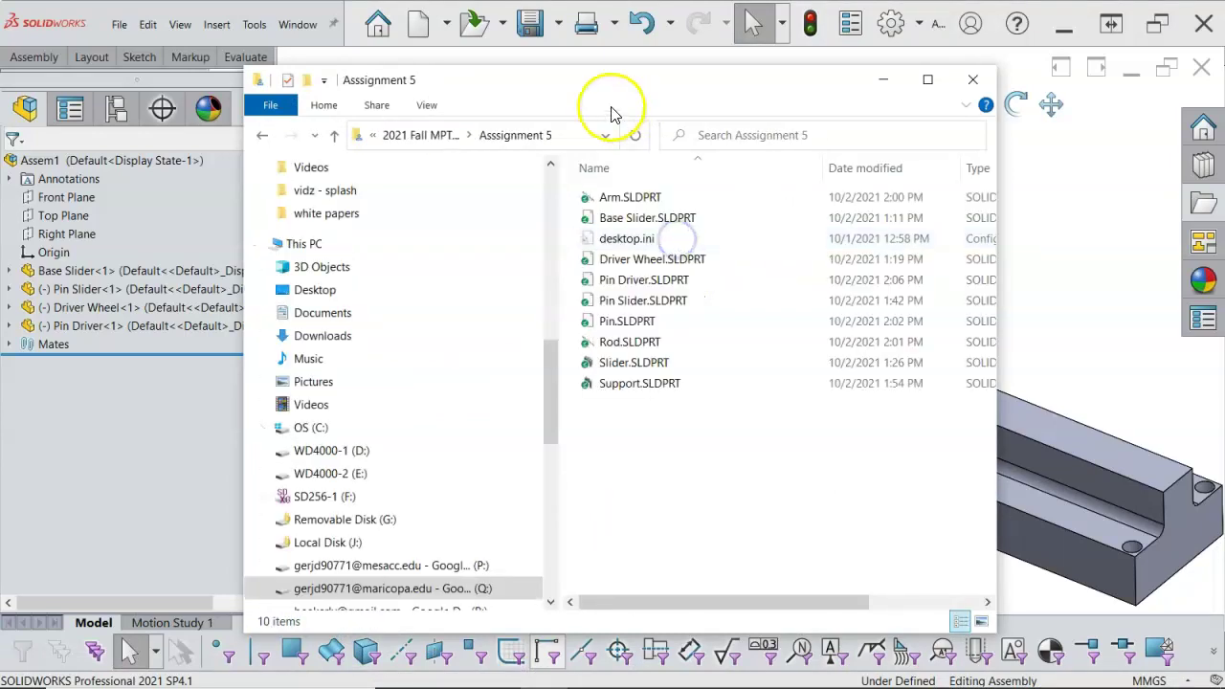
drag(566, 82, 333, 52)
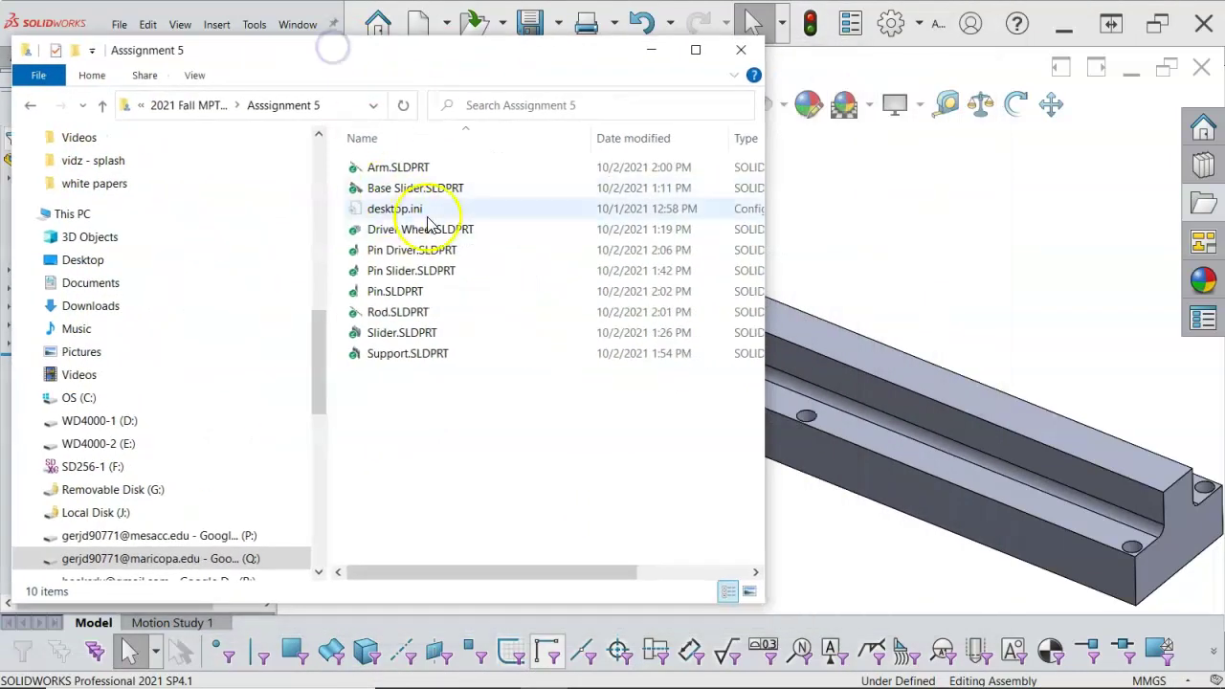
drag(392, 178, 883, 246)
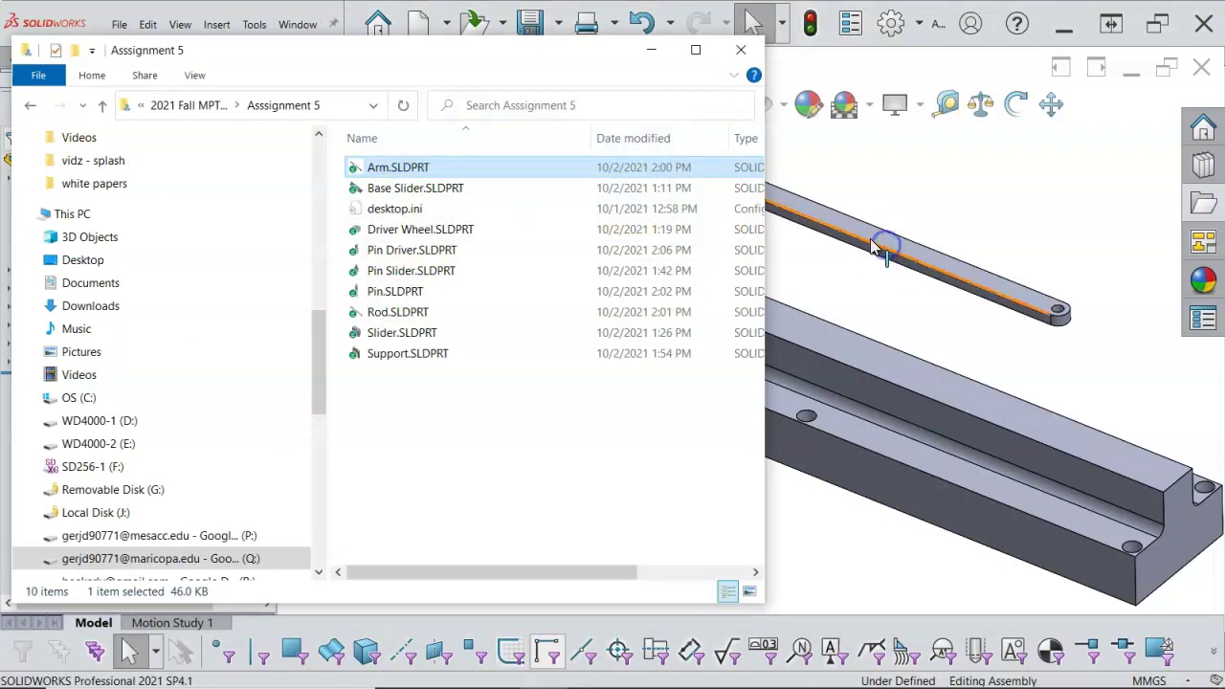
click(650, 50)
Step: Mate the Arm's 5 mm end hole concentric with the Pin Driver's narrow upper shaft
scroll(674, 178, up, 4)
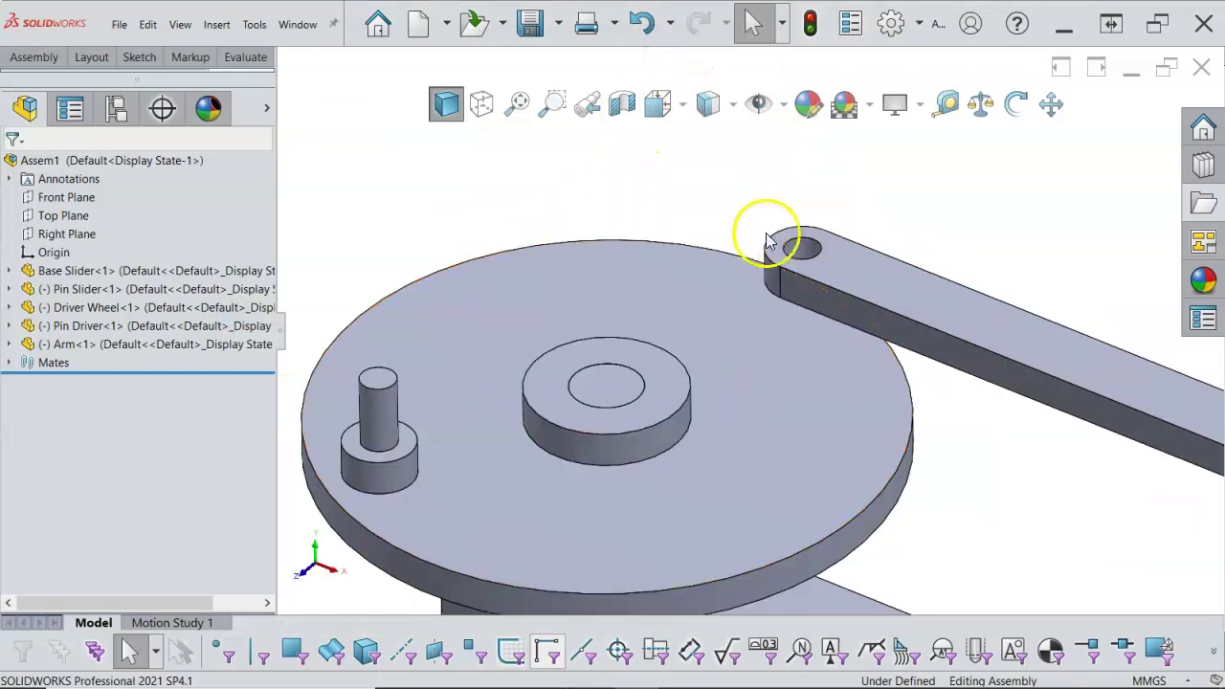
click(800, 249)
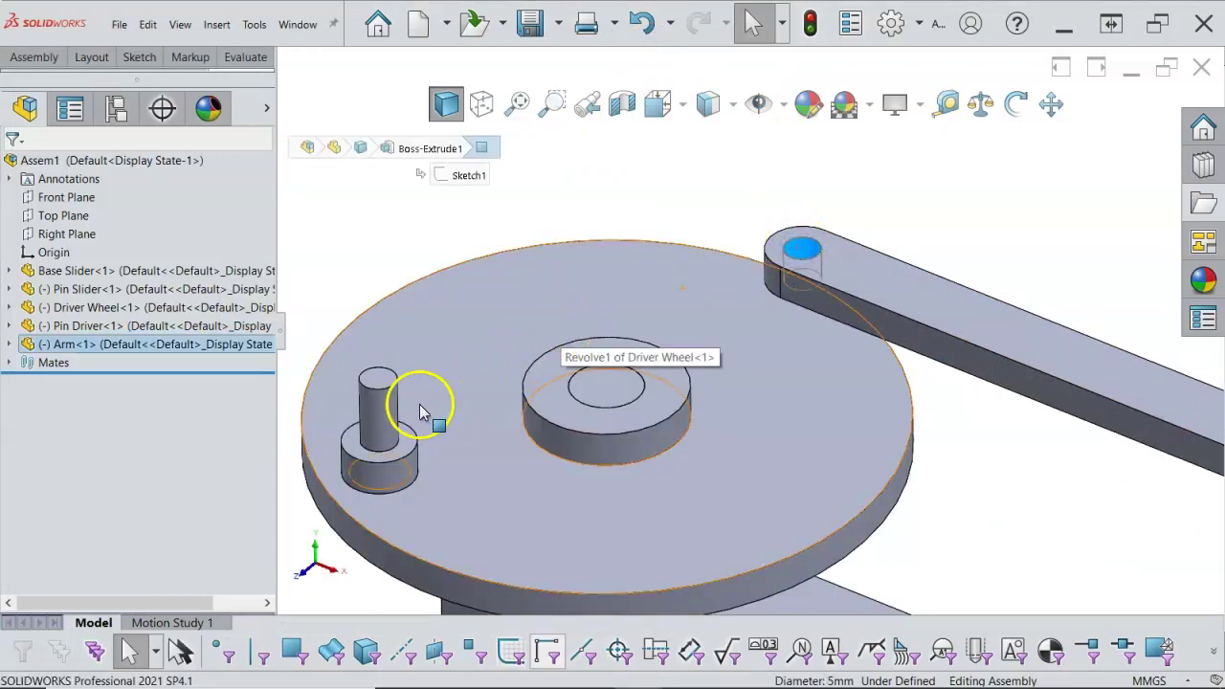
ctrl+click(367, 420)
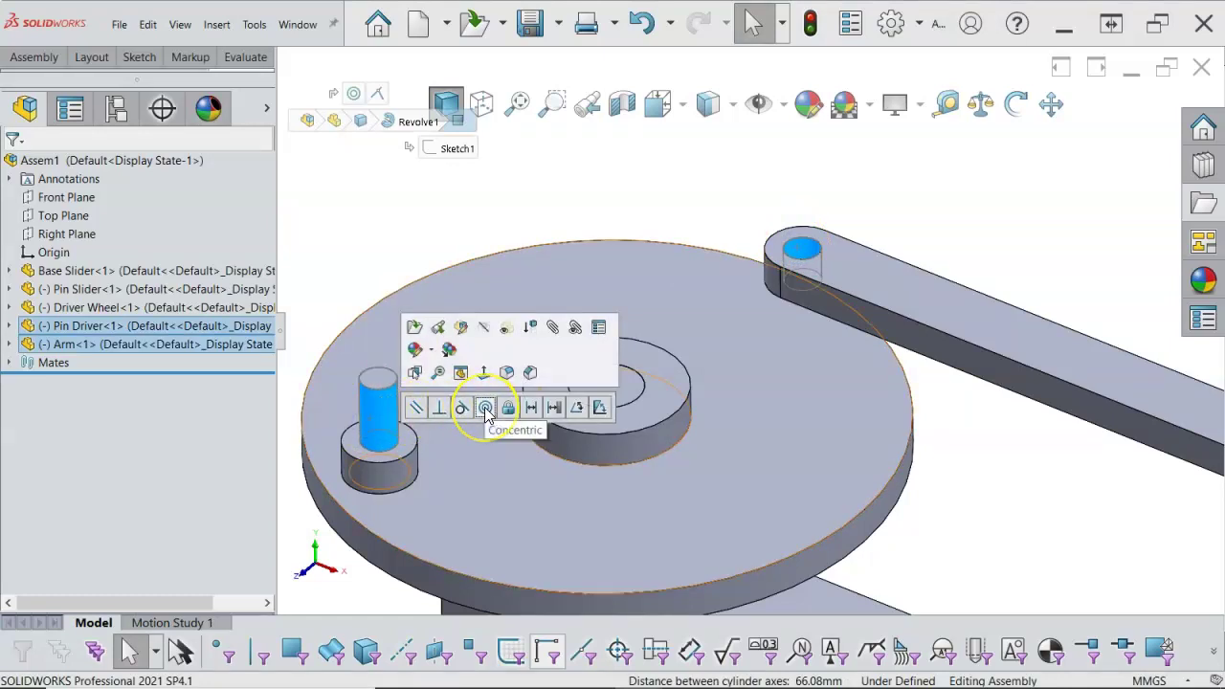
click(485, 412)
click(486, 443)
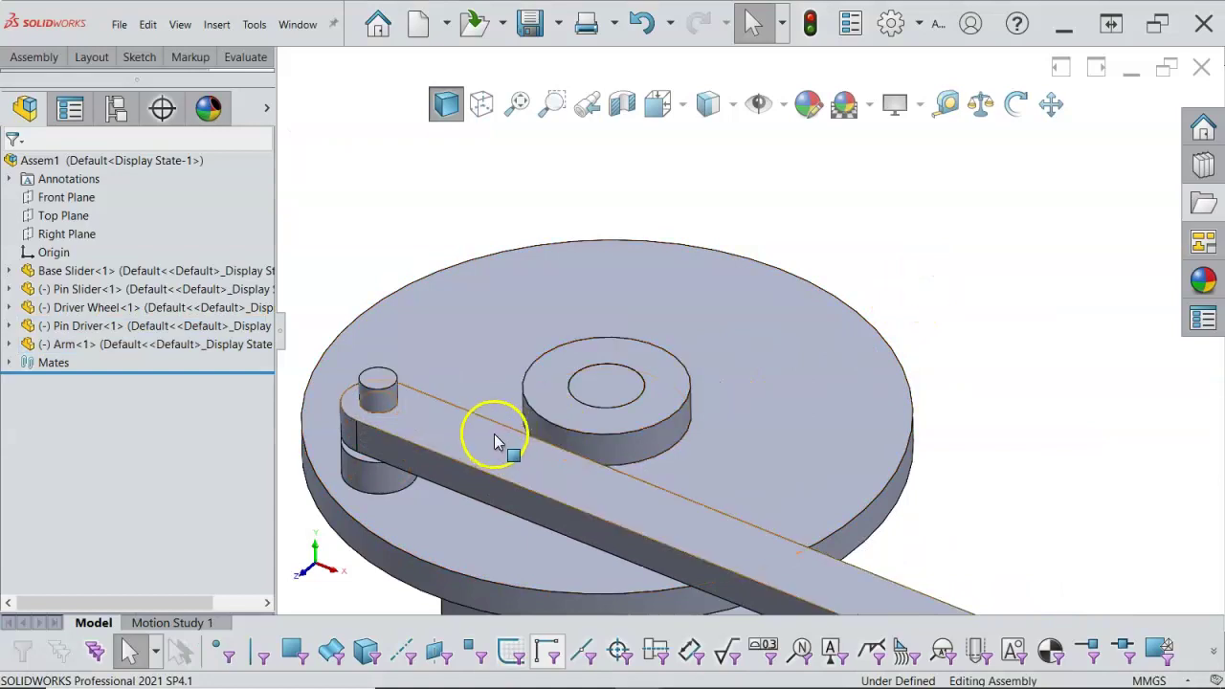
Step: Raise the Arm along the Pin Driver above its collar and swing its free end out over the Base Slider
click(487, 419)
mouse_move(487, 419)
mouse_down()
mouse_move(487, 400)
mouse_move(492, 429)
mouse_move(495, 383)
mouse_move(479, 415)
mouse_up()
scroll(607, 415, up, 5)
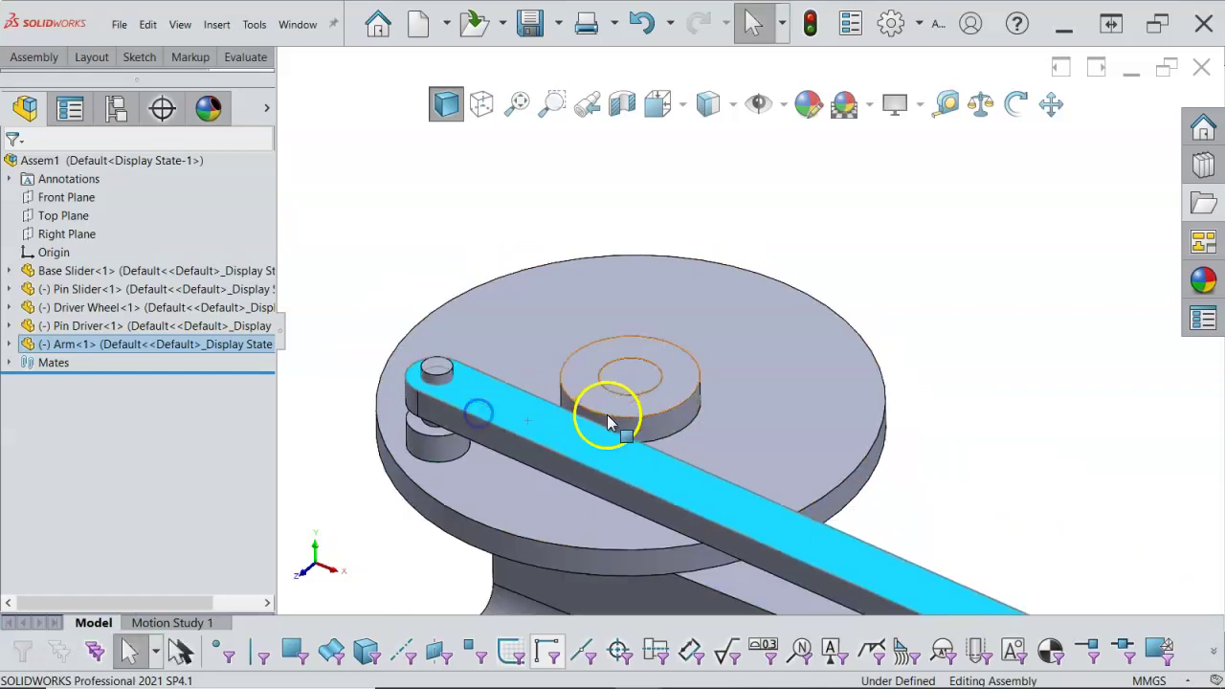
drag(729, 445, 850, 380)
middle_drag(866, 419, 871, 350)
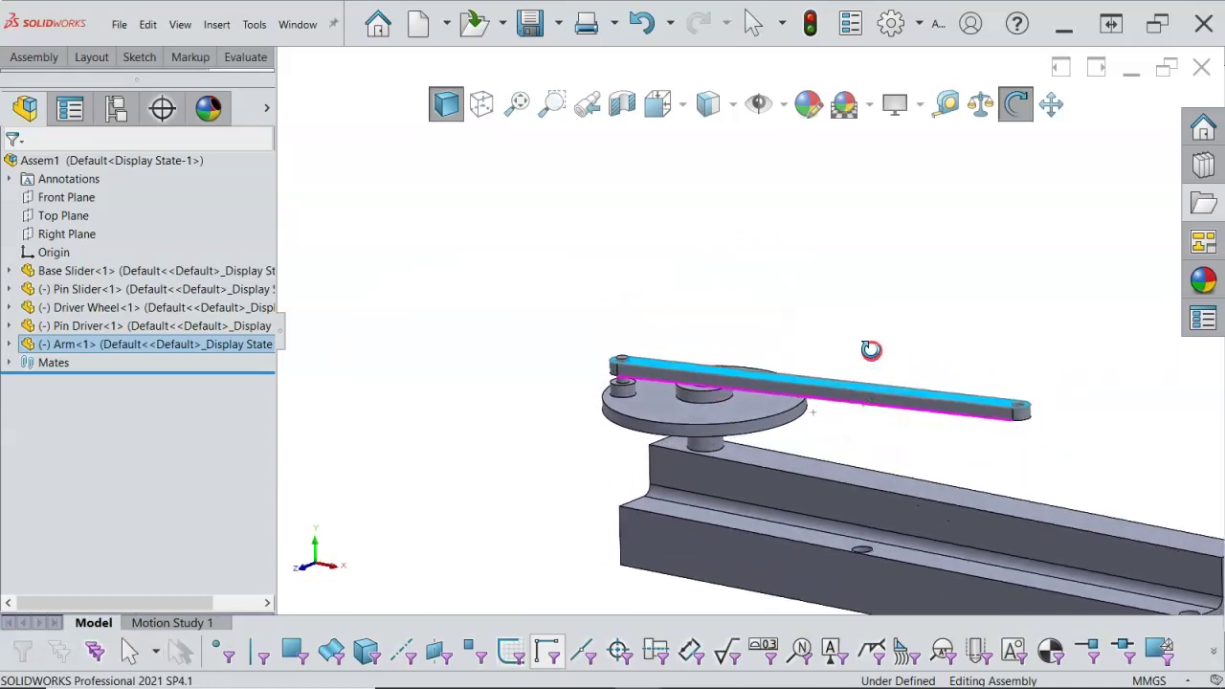
click(944, 406)
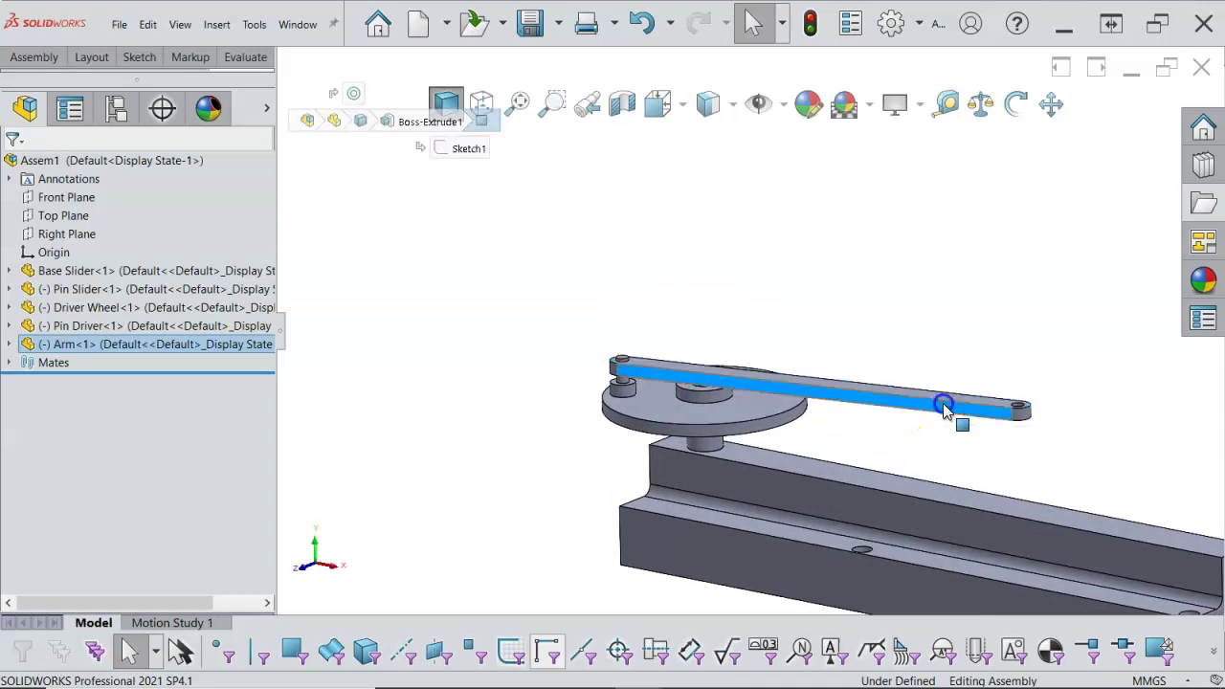
drag(944, 409, 965, 364)
middle_drag(963, 411, 877, 391)
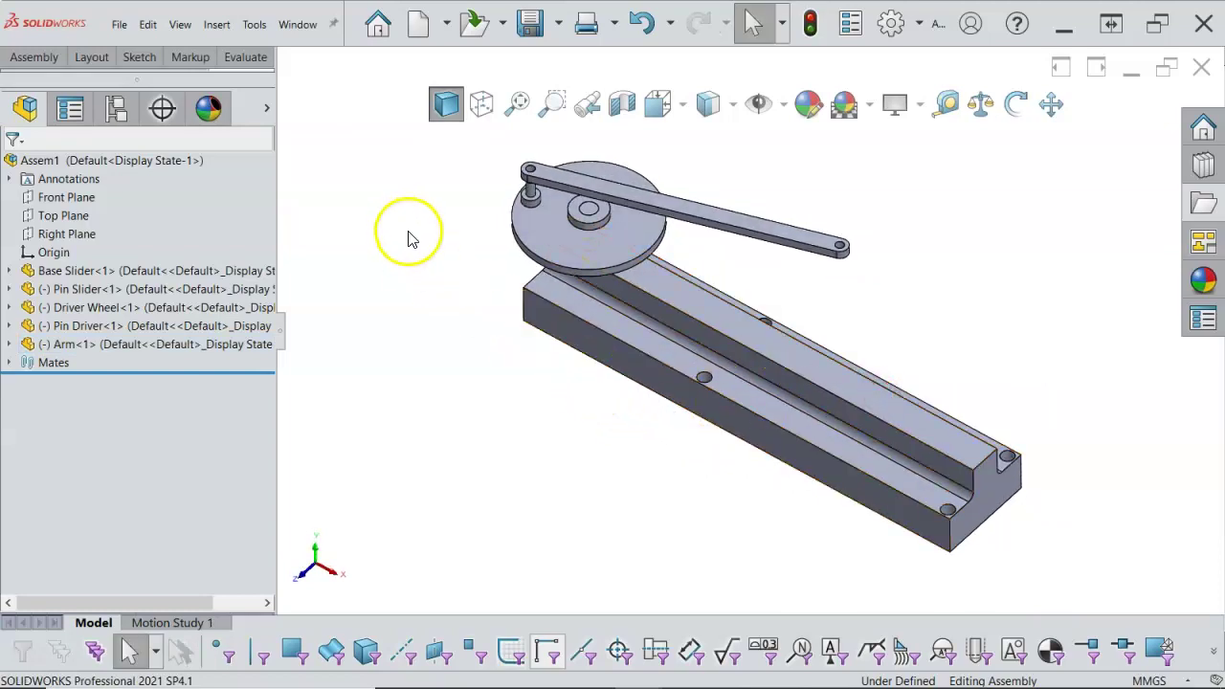
Step: Insert a new empty part into the assembly
click(214, 27)
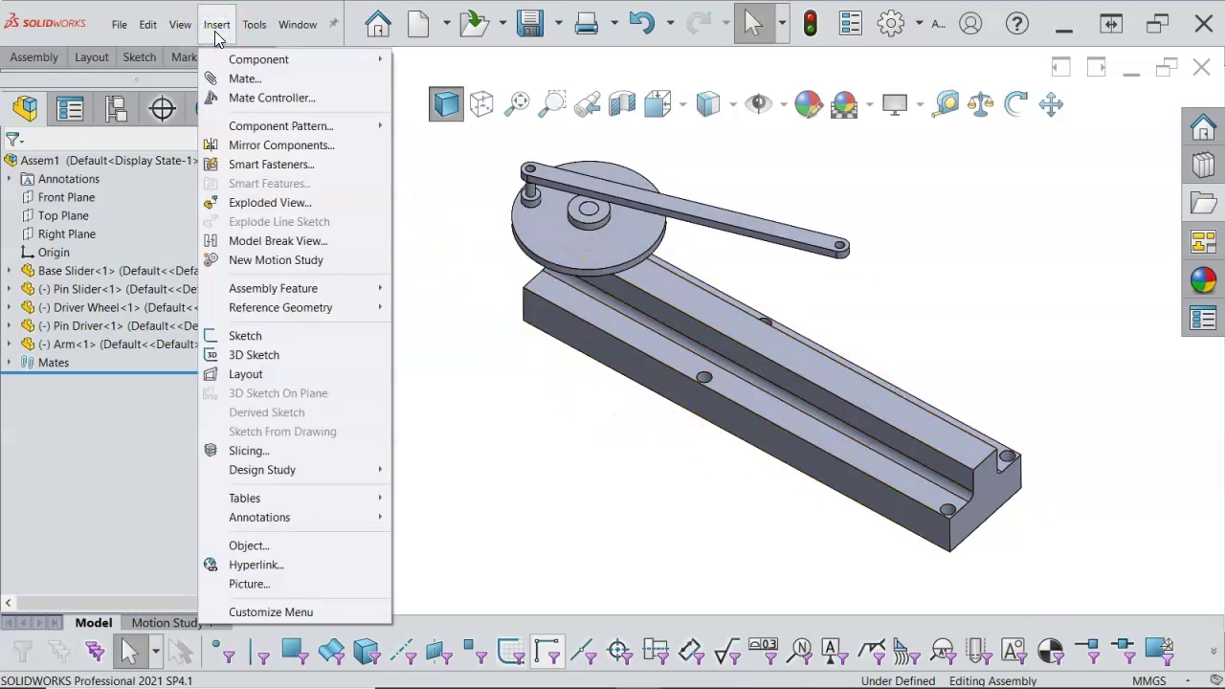
mouse_move(270, 58)
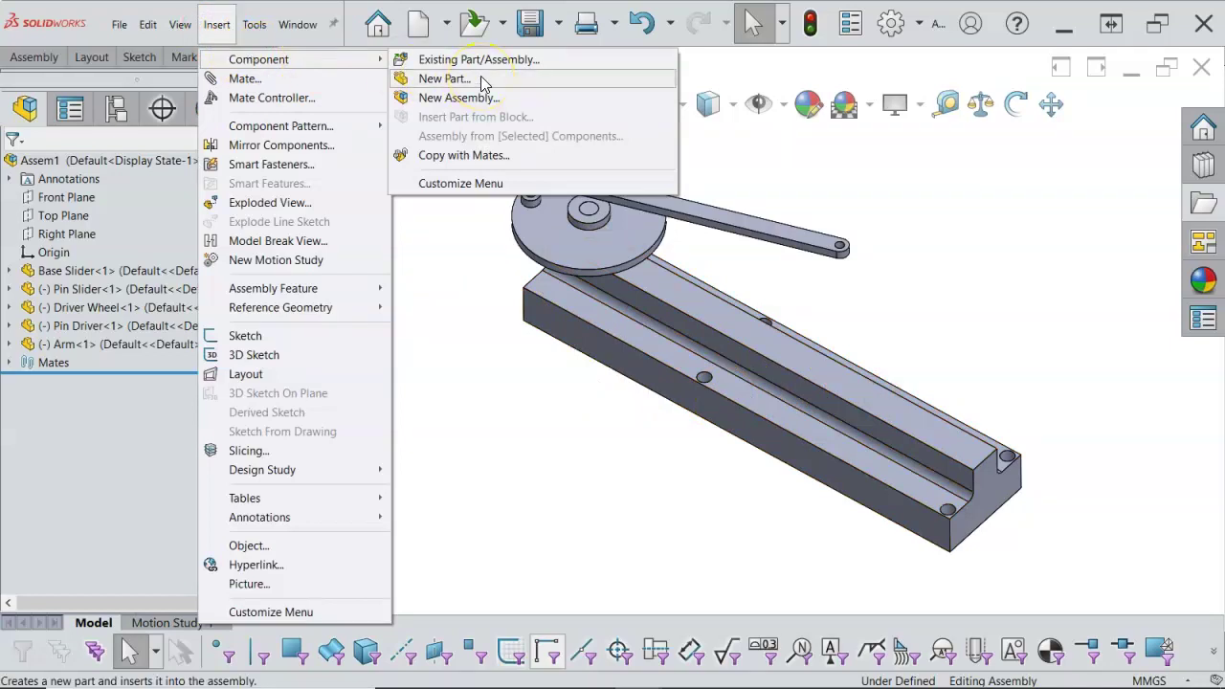
click(444, 79)
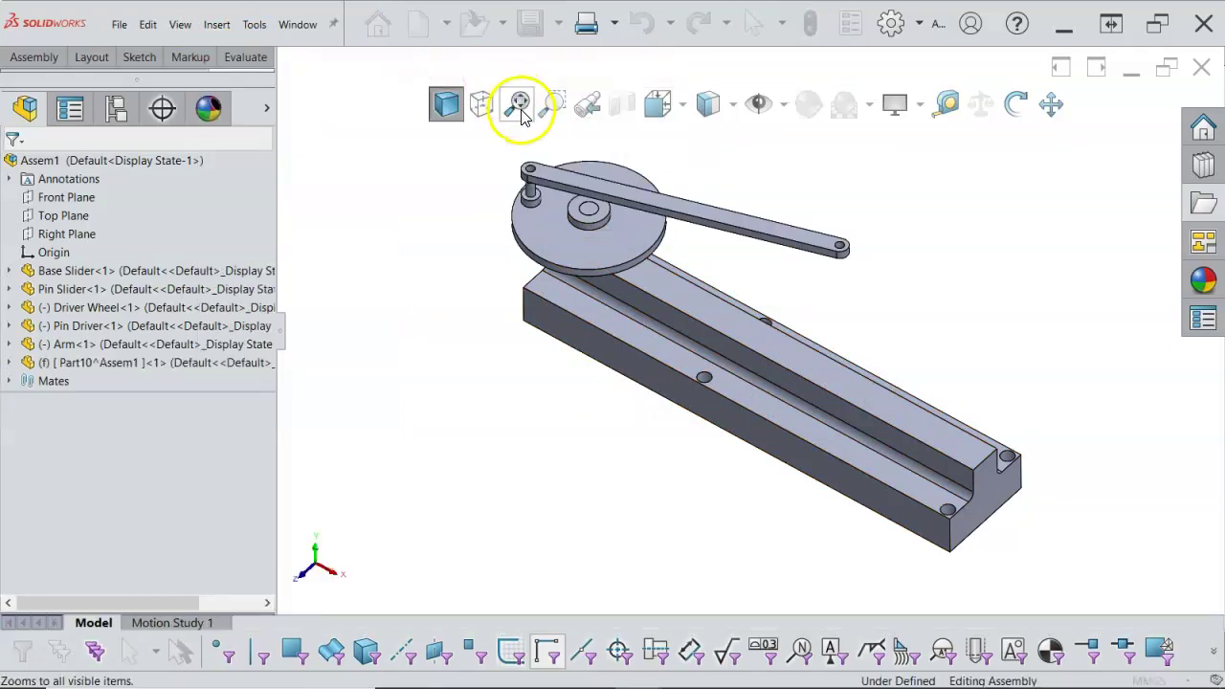
click(389, 185)
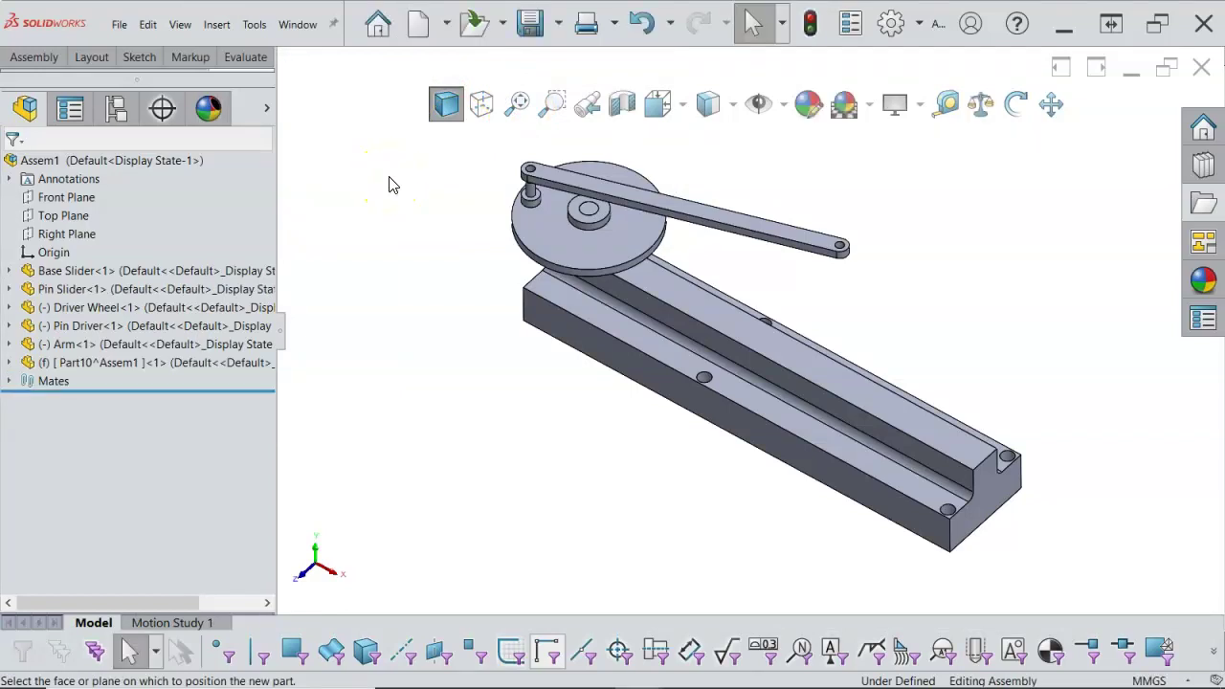
Step: Insert Pin.SLDPRT from the Asssignment 5 folder, placing it at the Base Slider's middle hole on the front ledge
click(217, 25)
mouse_move(243, 65)
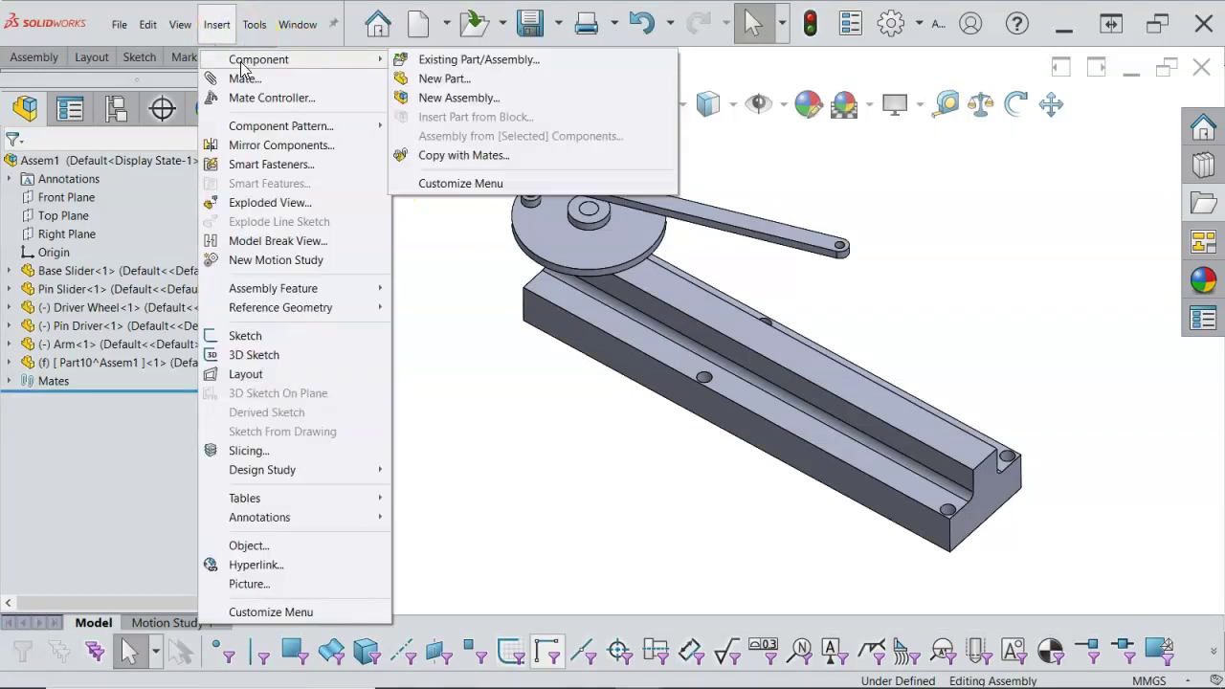
click(422, 63)
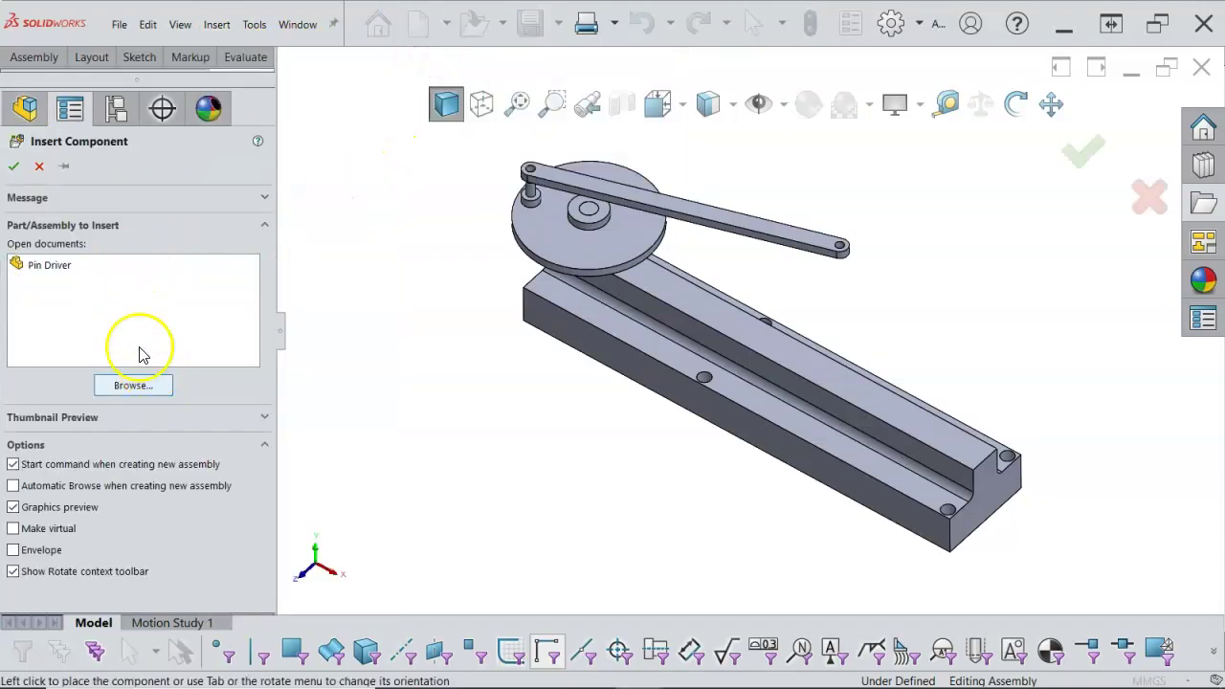
click(115, 384)
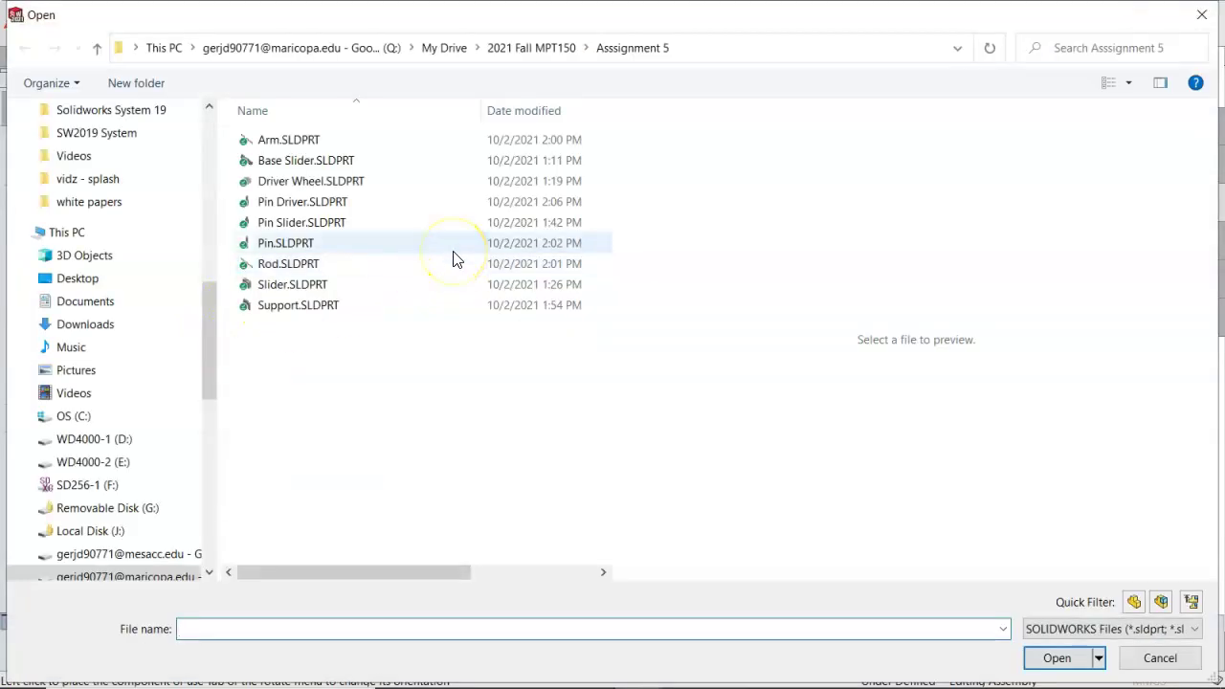
click(316, 245)
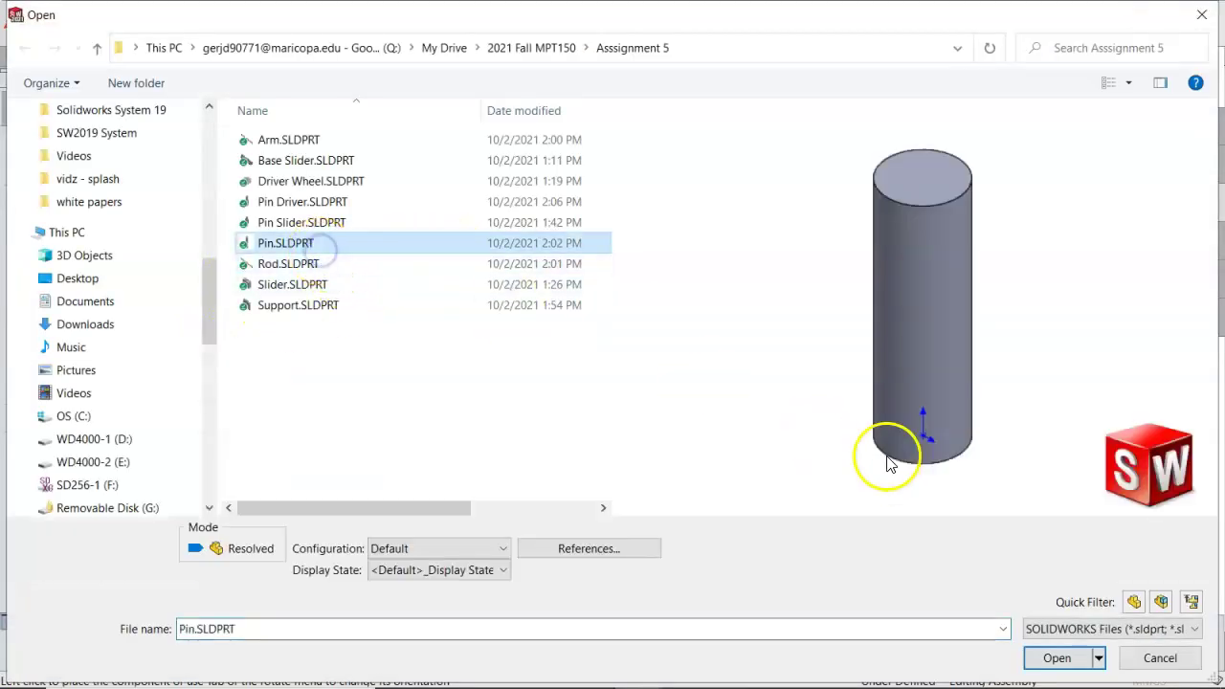
click(1057, 658)
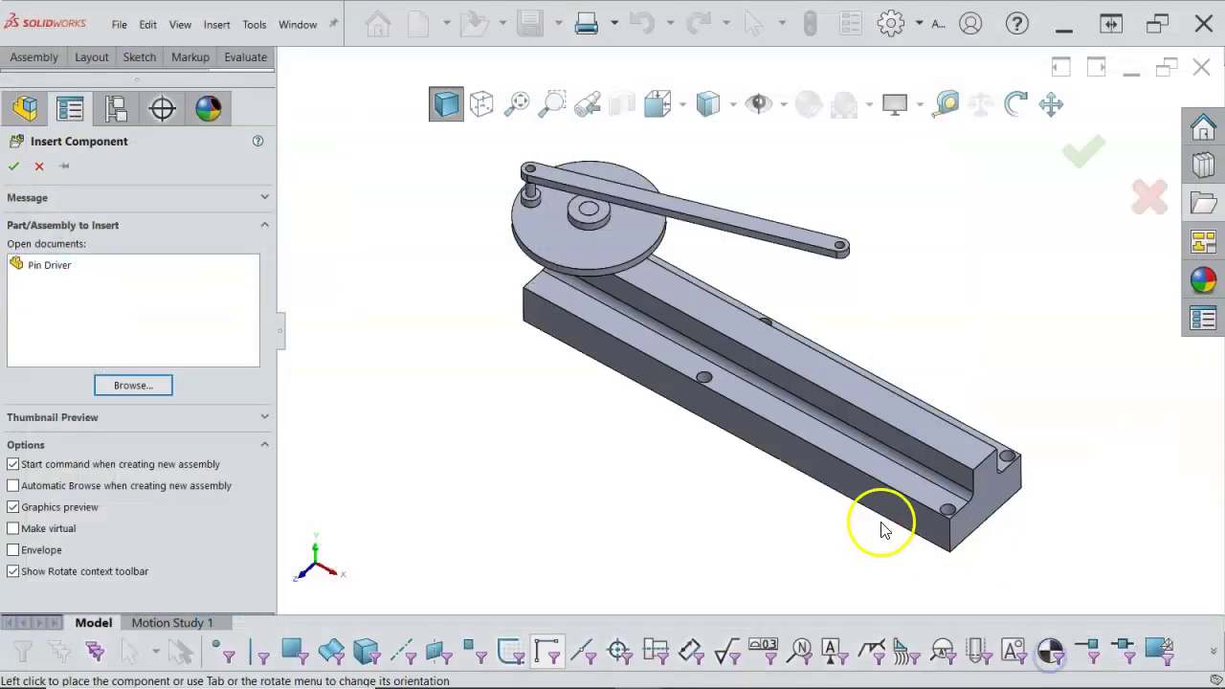
scroll(716, 410, down, 5)
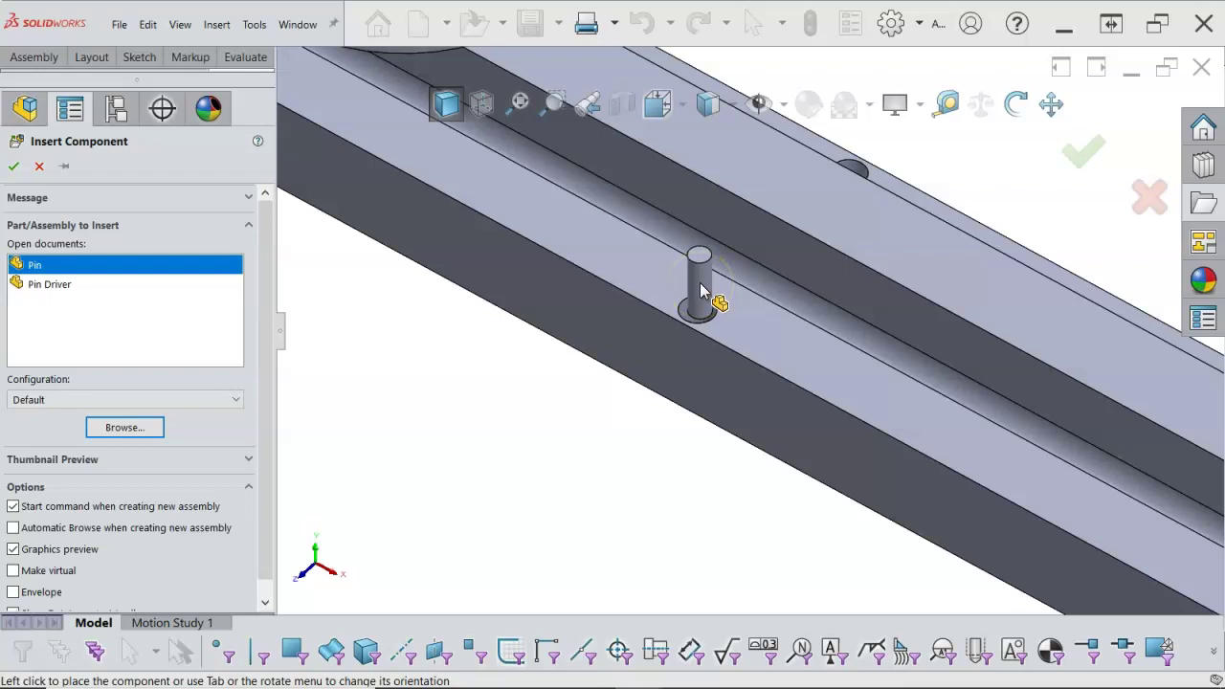
click(700, 289)
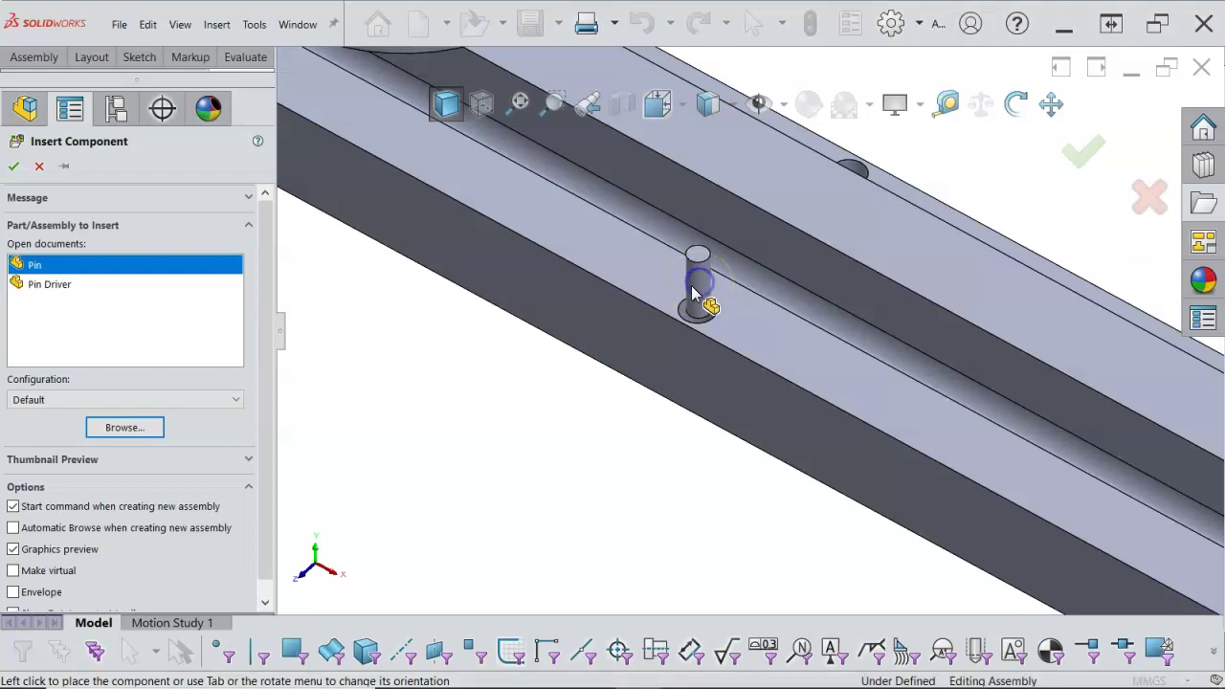
scroll(427, 251, up, 3)
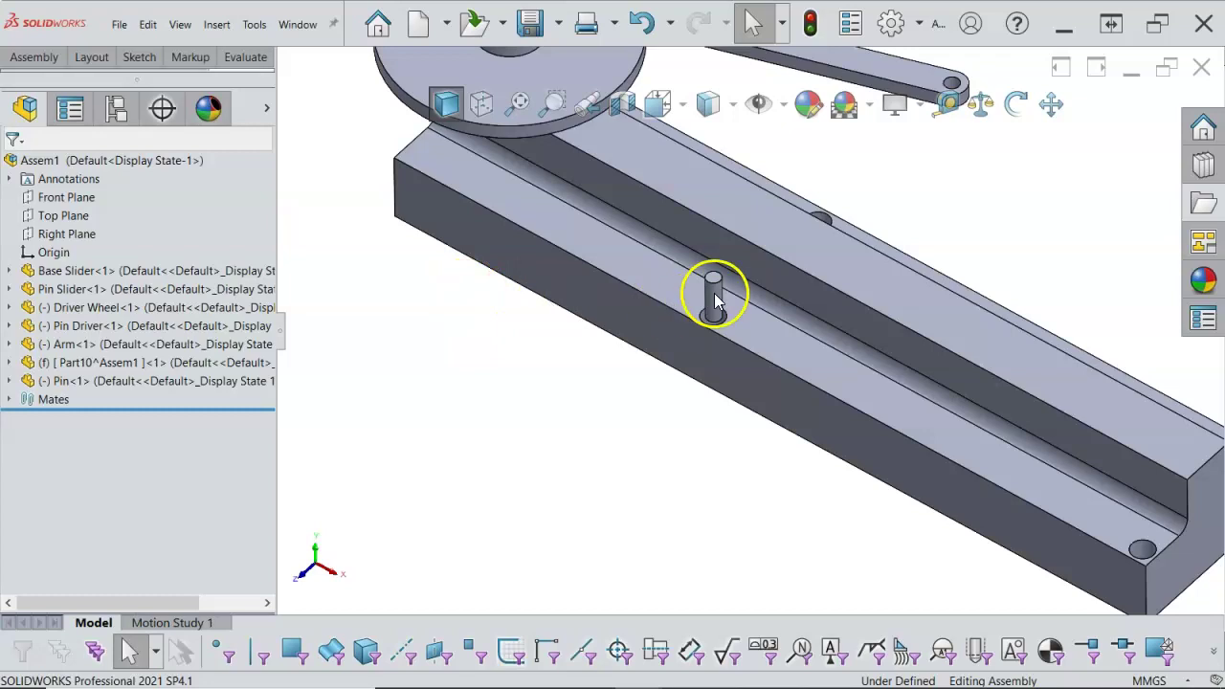
Step: Open the Base Slider part from the assembly in its own window
click(878, 279)
right_click(878, 279)
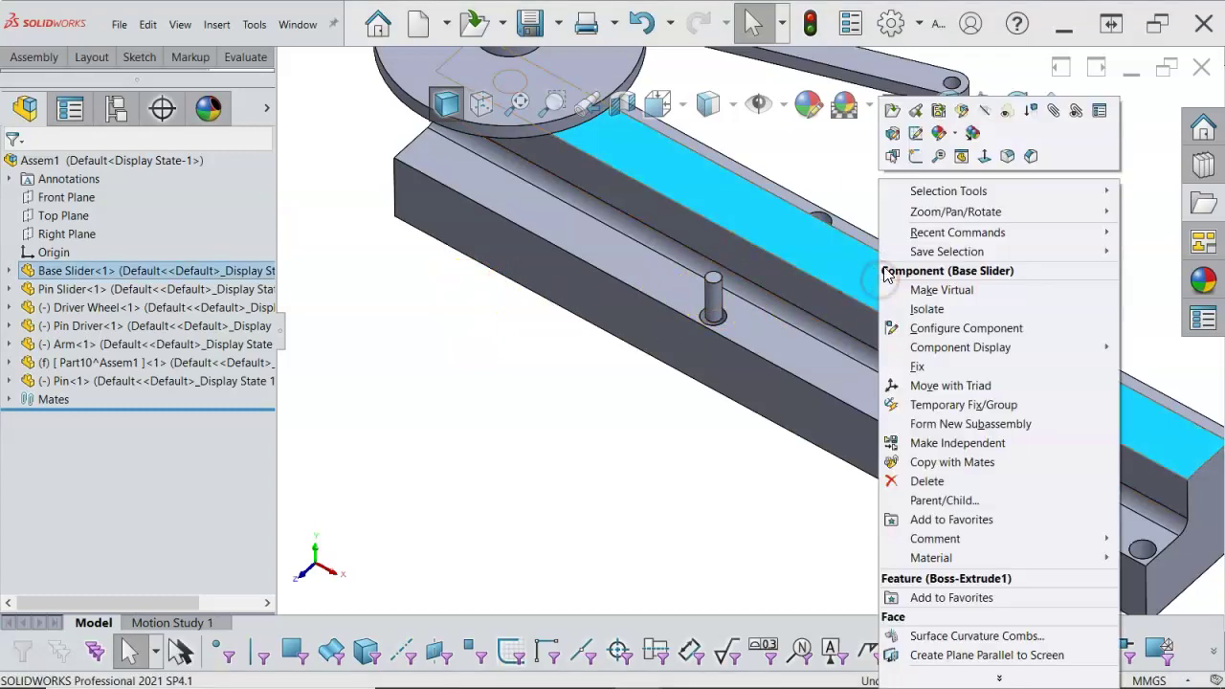
click(889, 113)
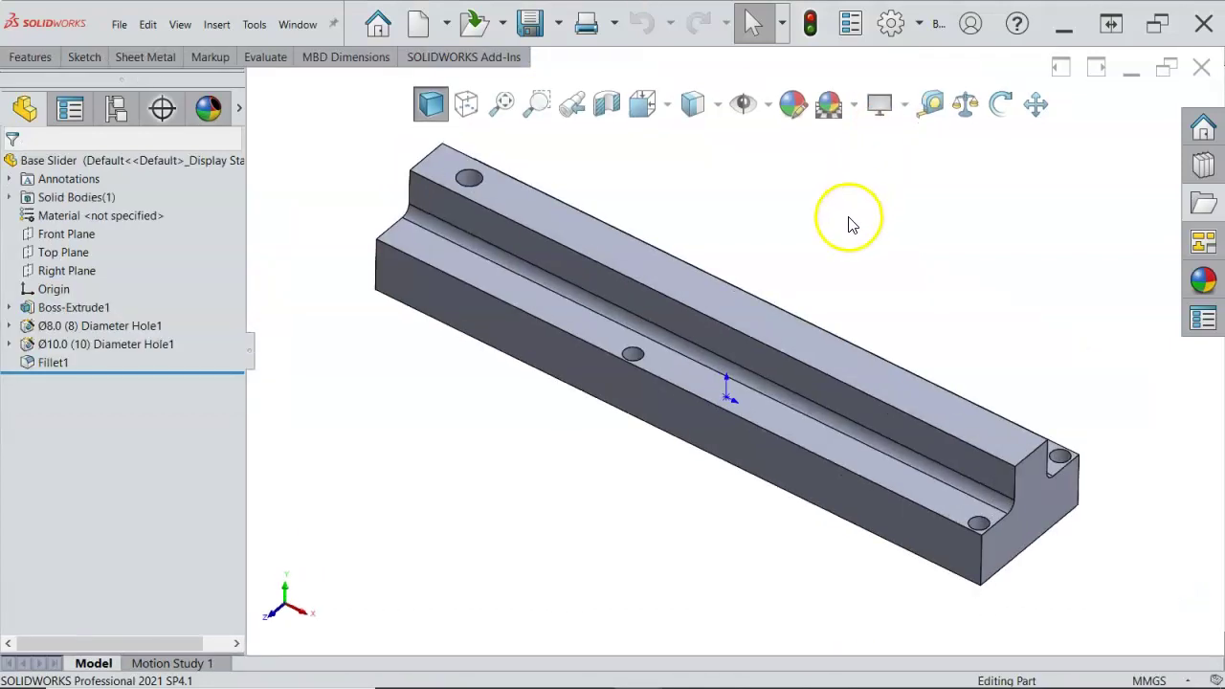
Step: Check which holes each Base Slider hole feature makes and compare their sizes with the Base Slider drawing in the SolidWorks 2016 e-book
middle_drag(766, 260, 760, 265)
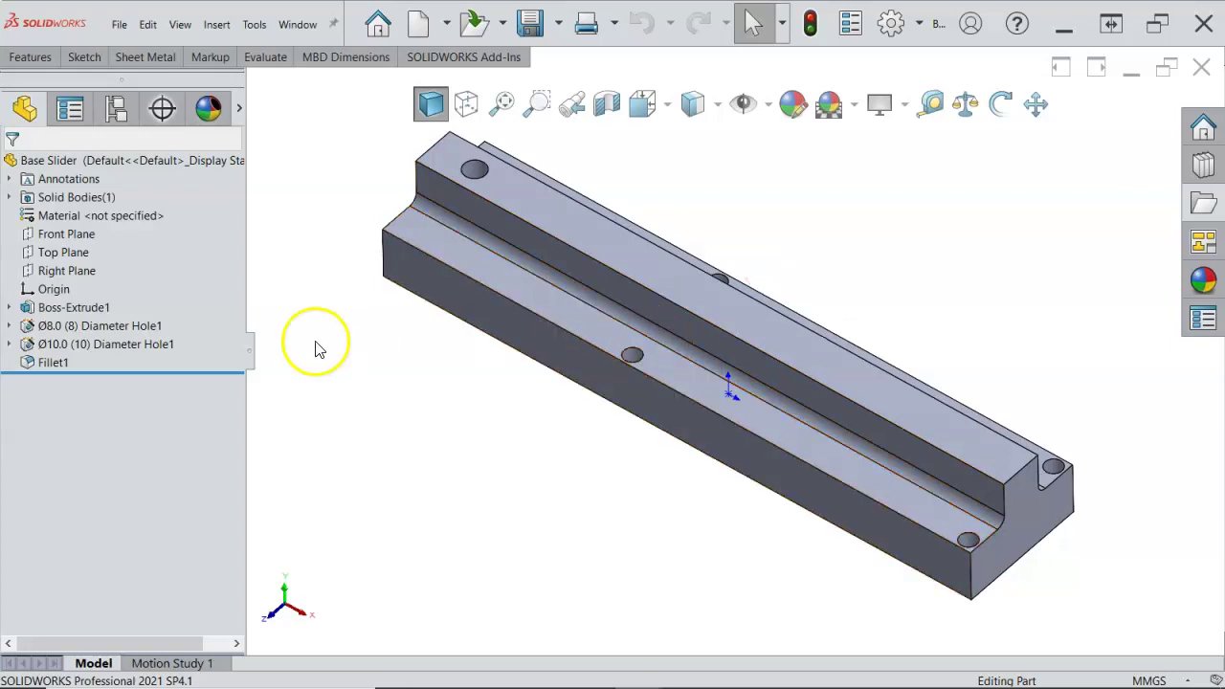
click(111, 330)
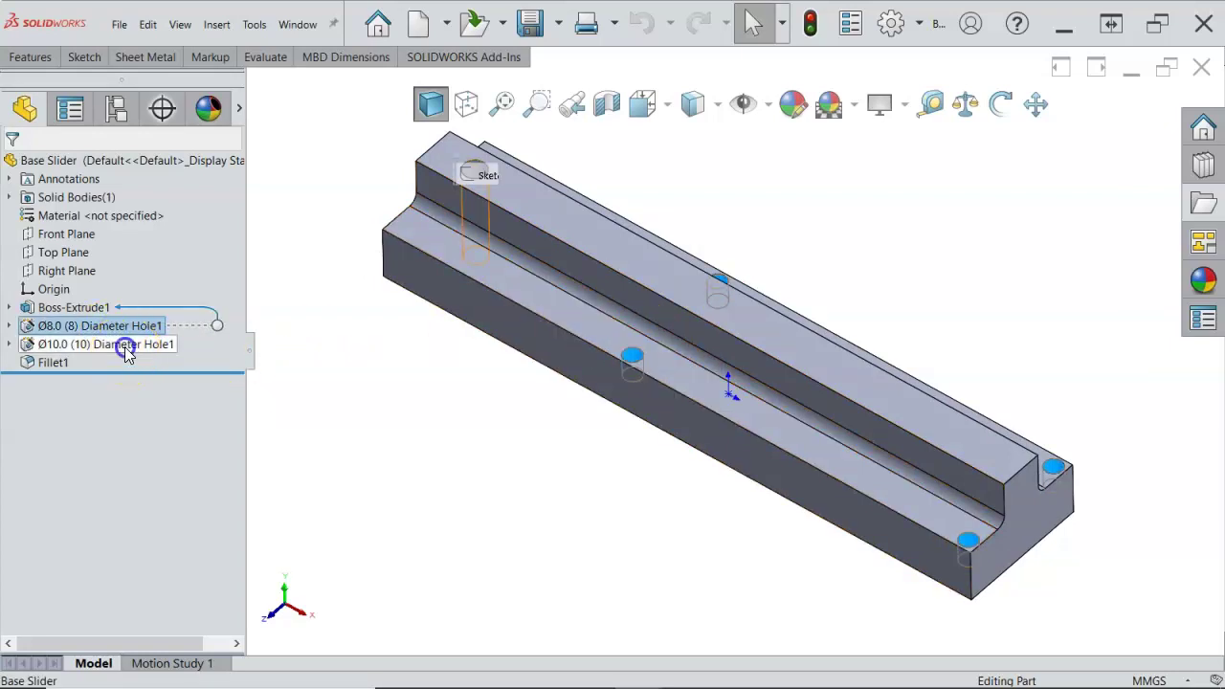
click(122, 345)
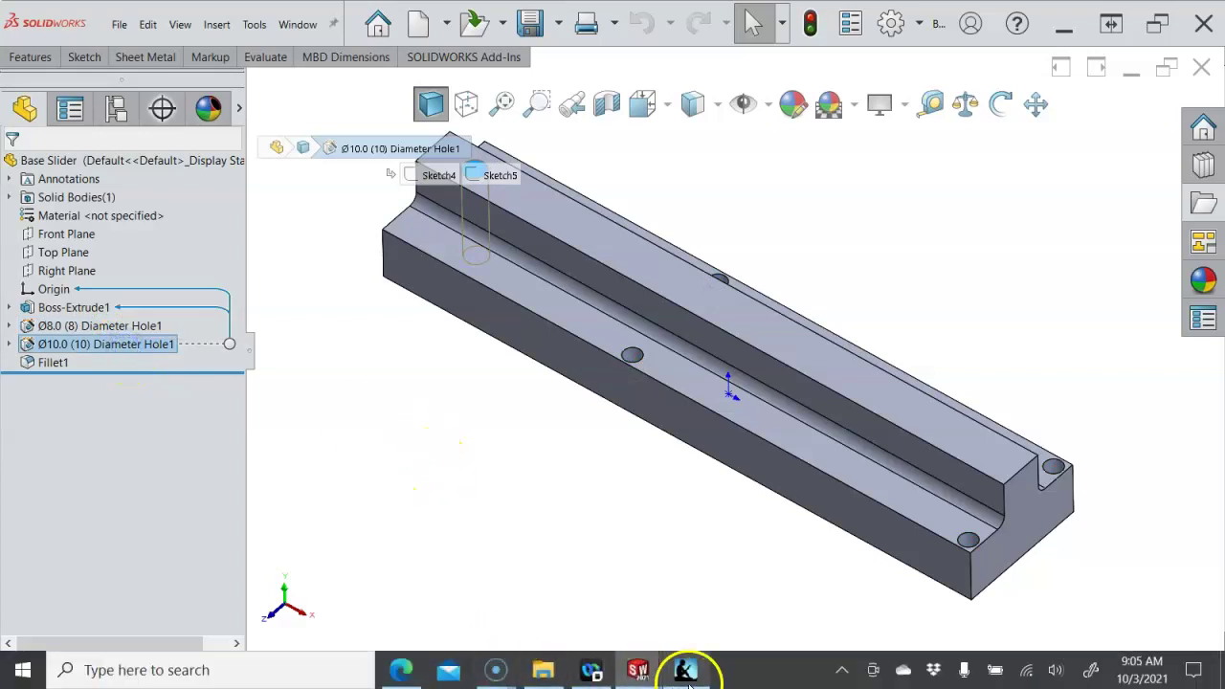
mouse_move(680, 677)
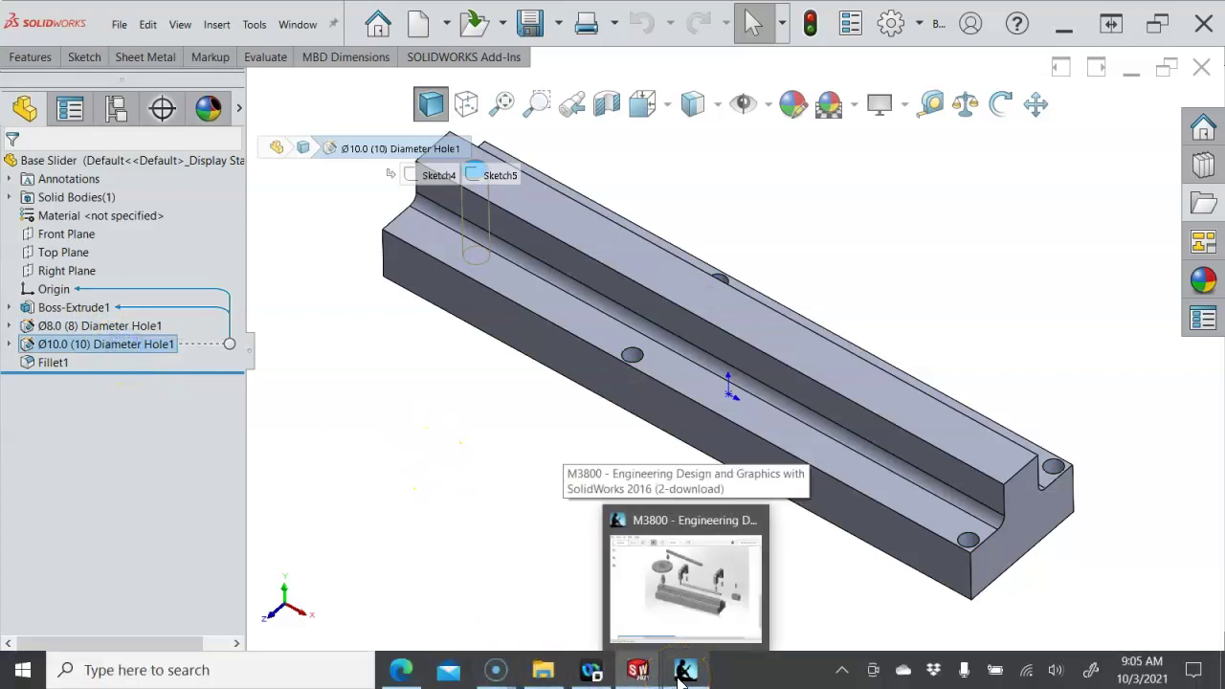
mouse_move(543, 660)
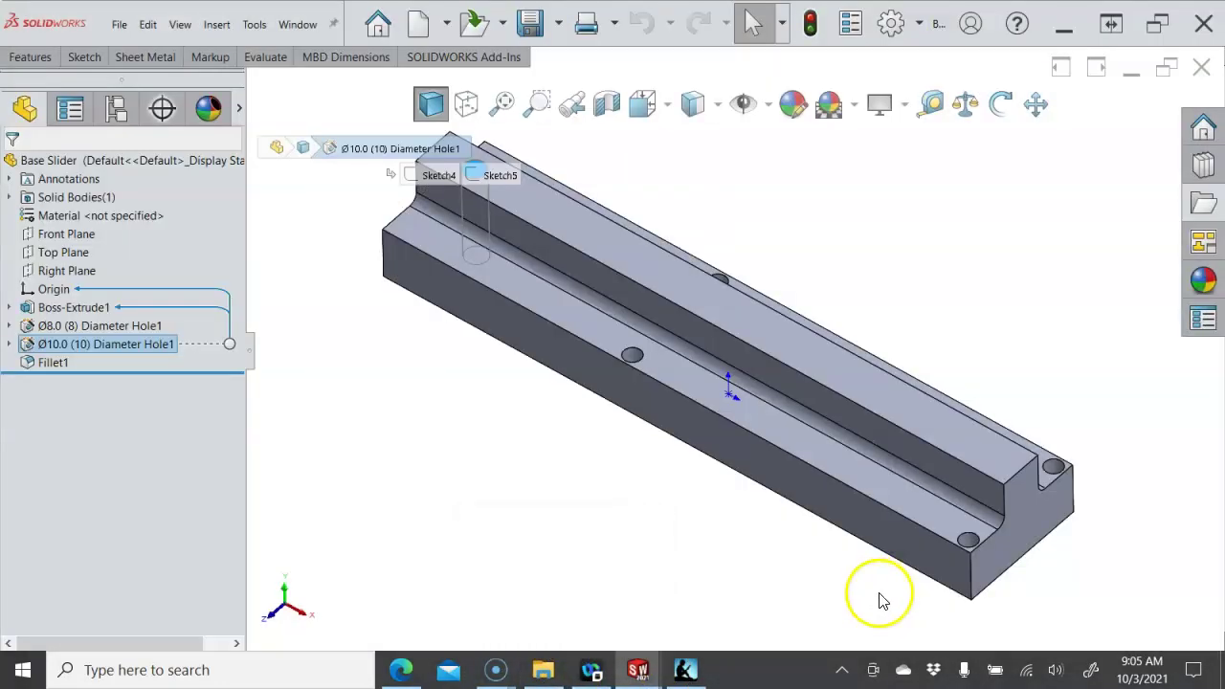
click(860, 587)
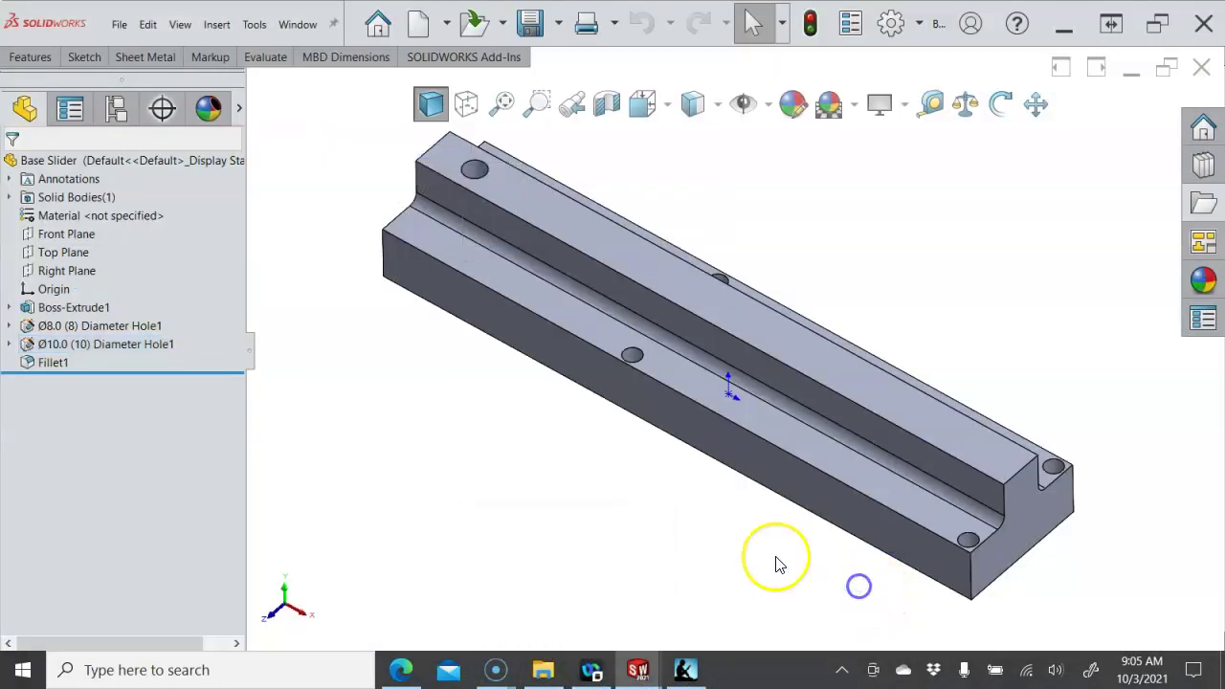
click(91, 344)
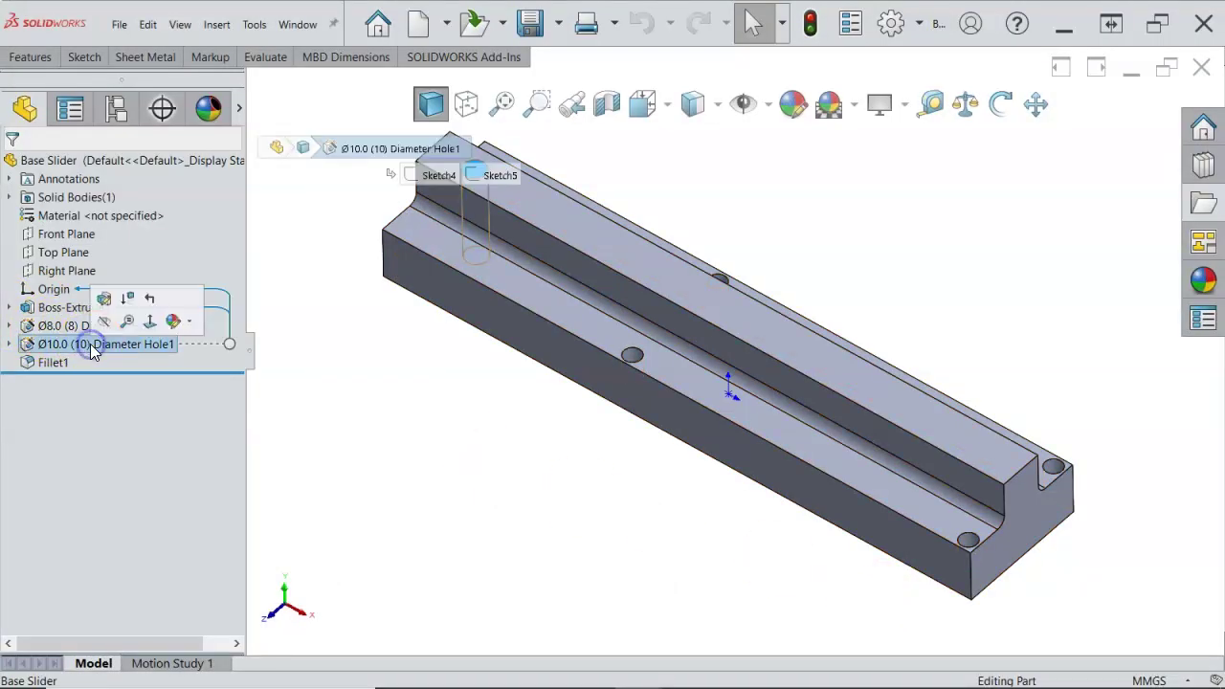
click(141, 325)
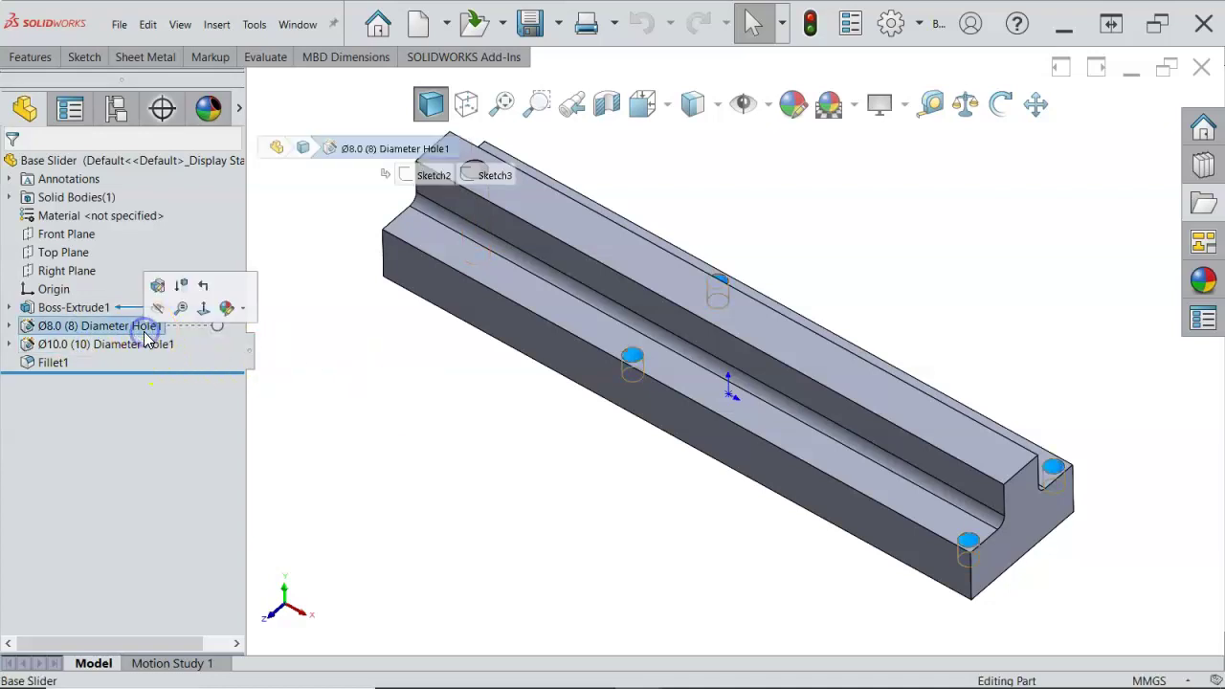
click(474, 484)
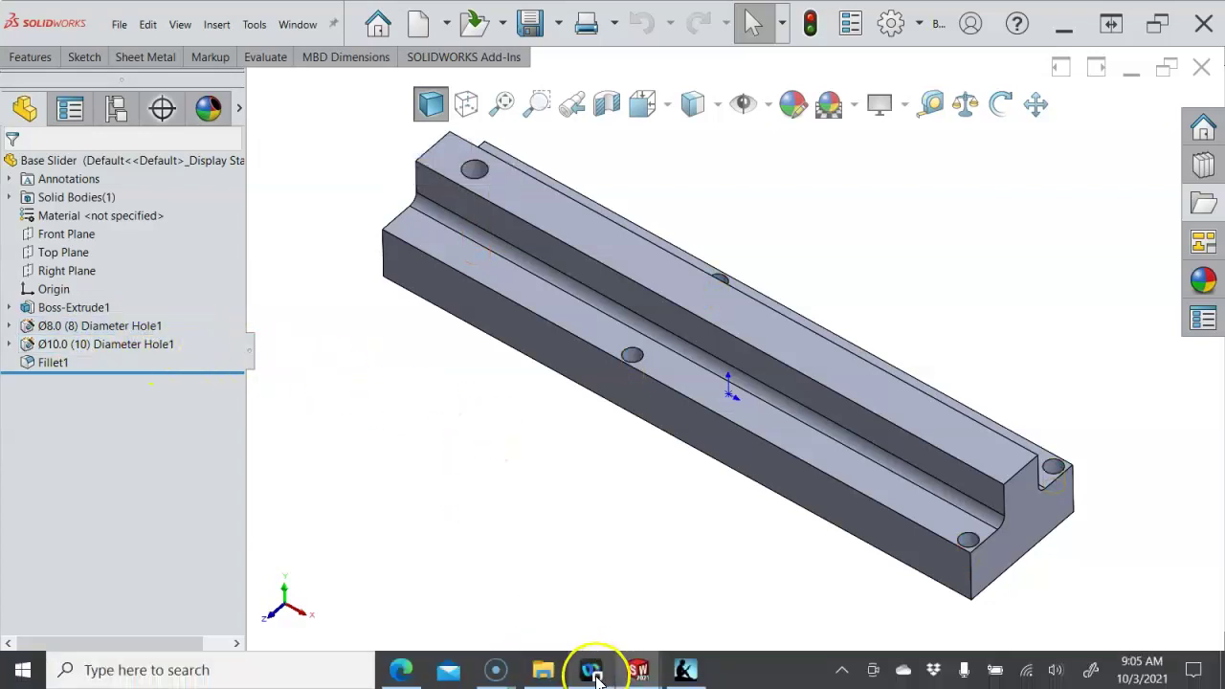
mouse_move(594, 675)
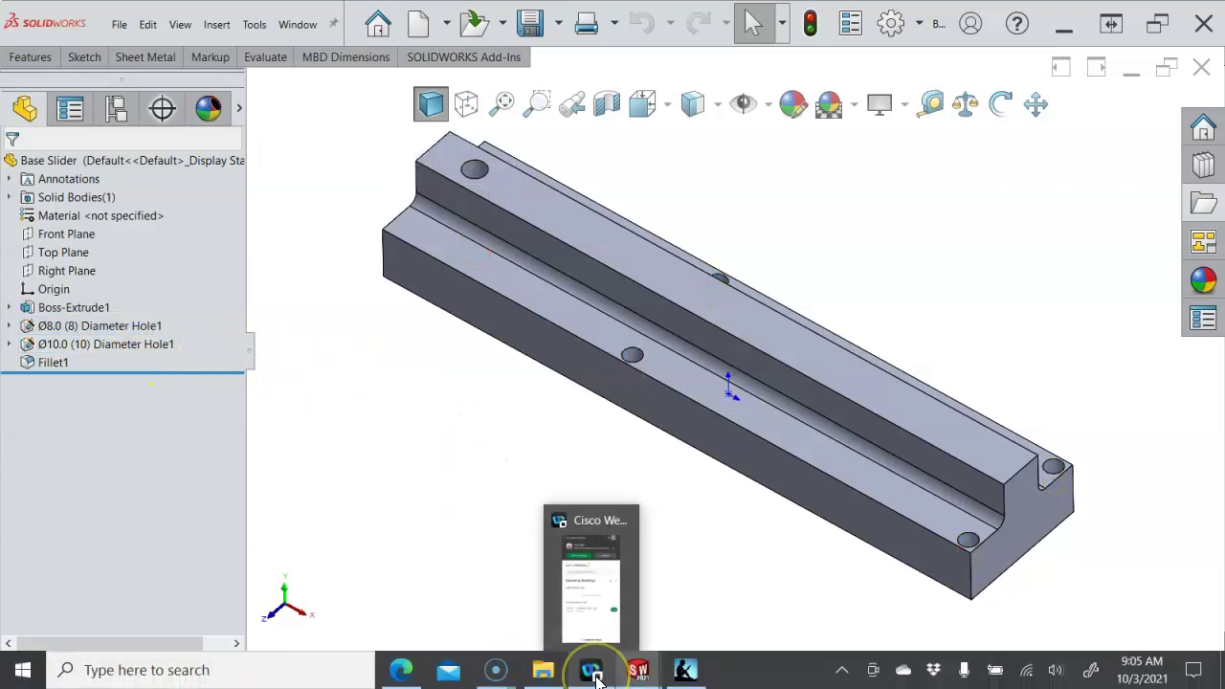
click(683, 674)
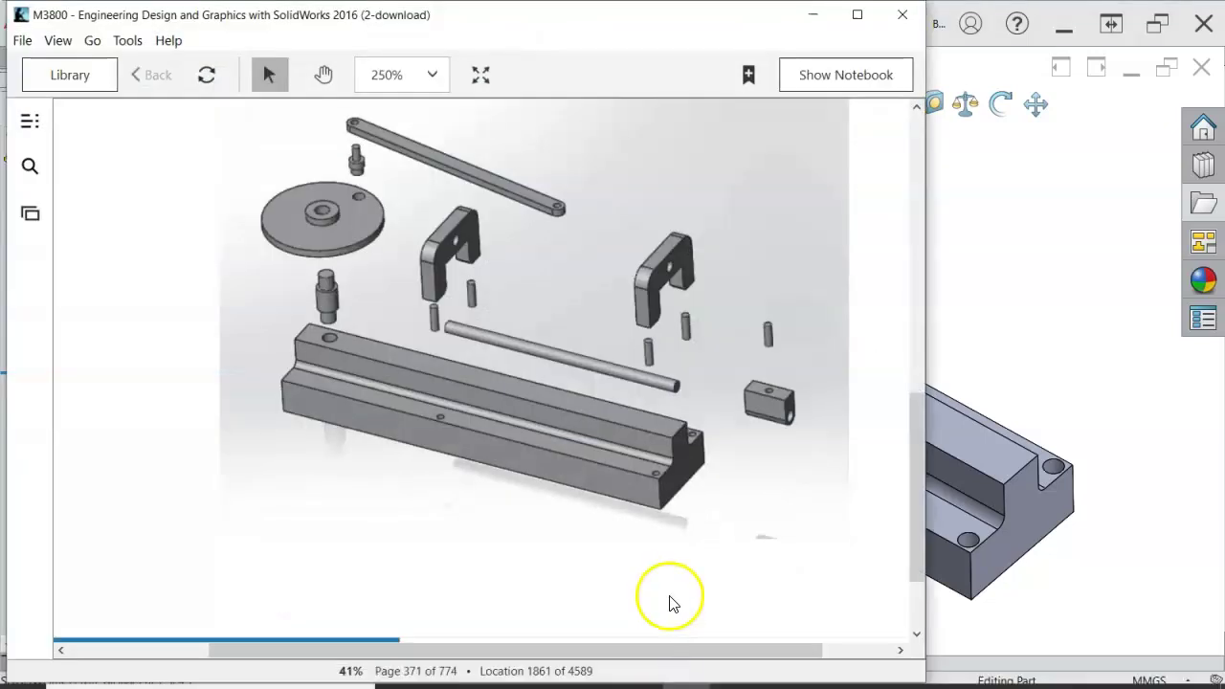
scroll(631, 533, down, 10)
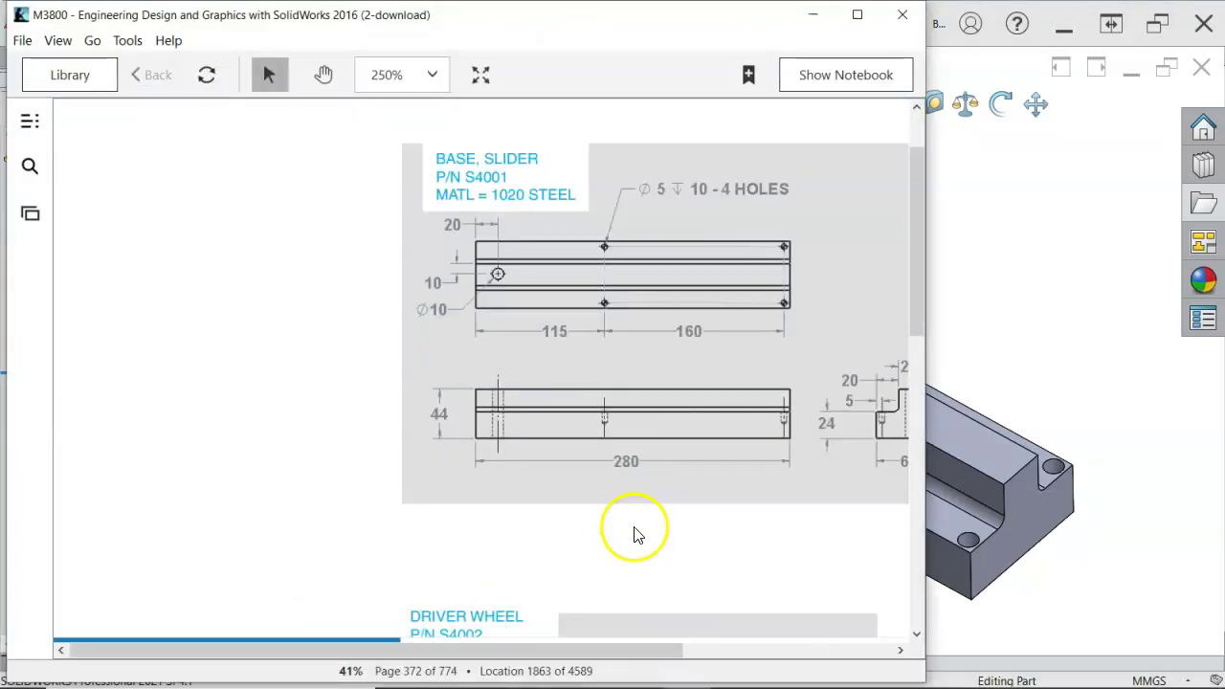
click(811, 21)
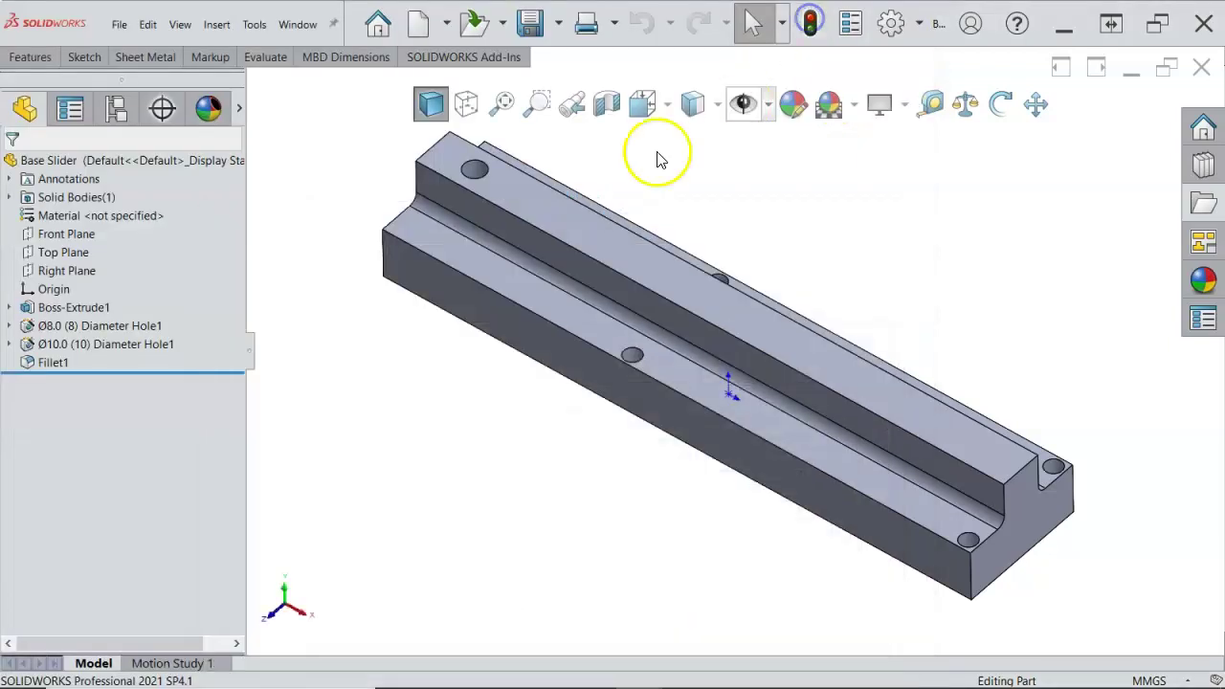
Step: Change the drill size of the four 8 mm ledge holes in the Base Slider to Ø5.0 and save the part
right_click(122, 346)
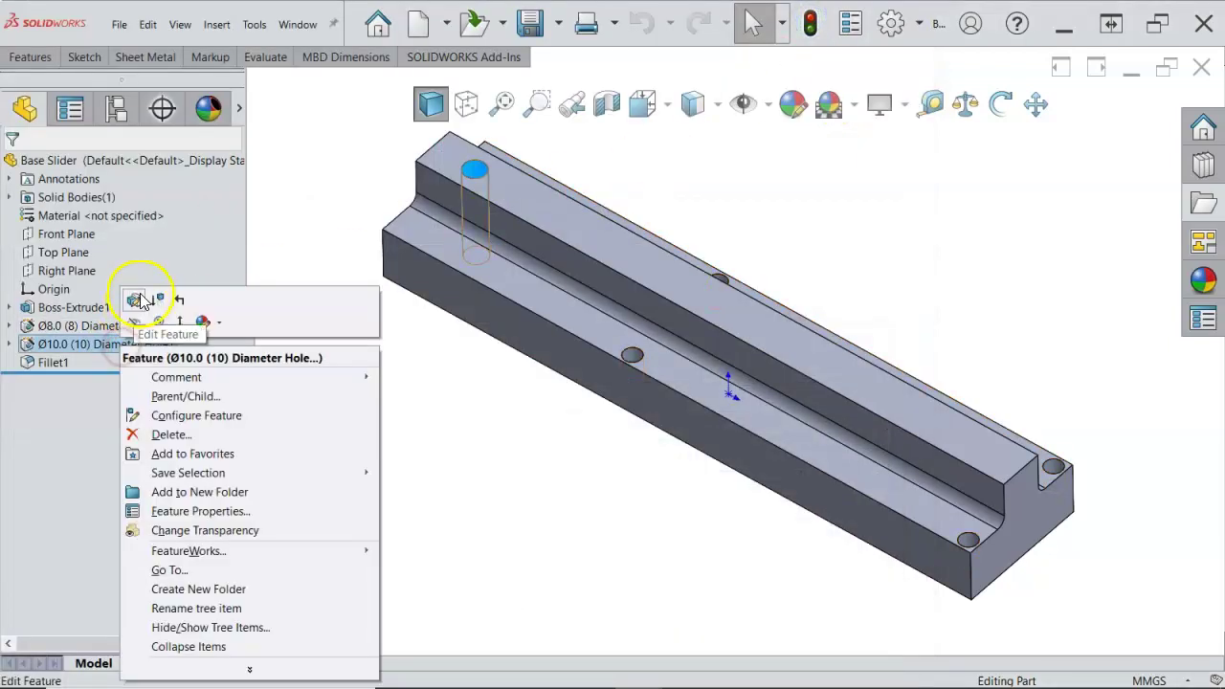
right_click(63, 326)
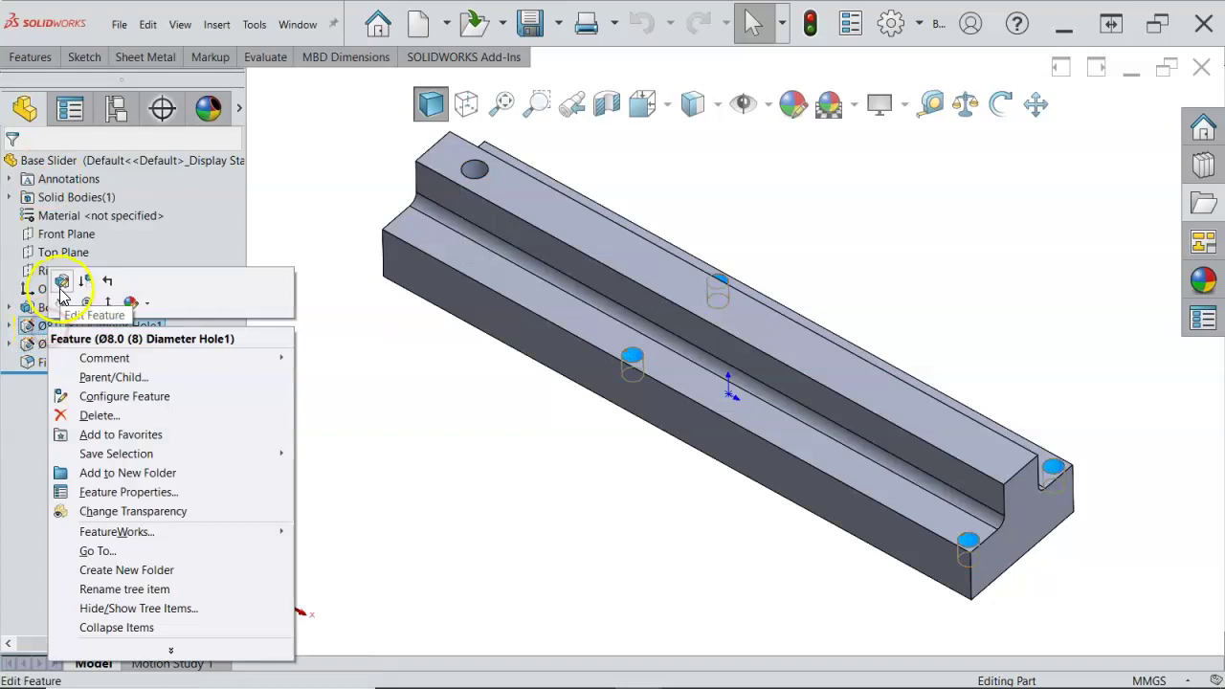
click(60, 291)
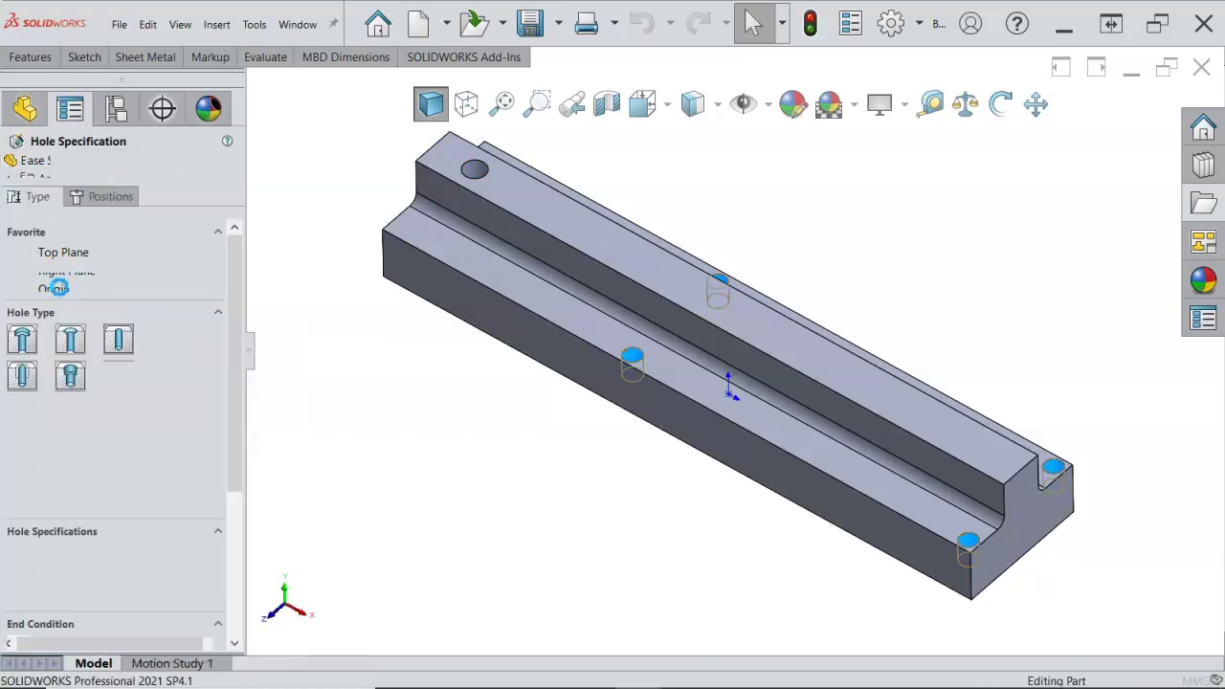
drag(234, 383, 232, 481)
click(202, 412)
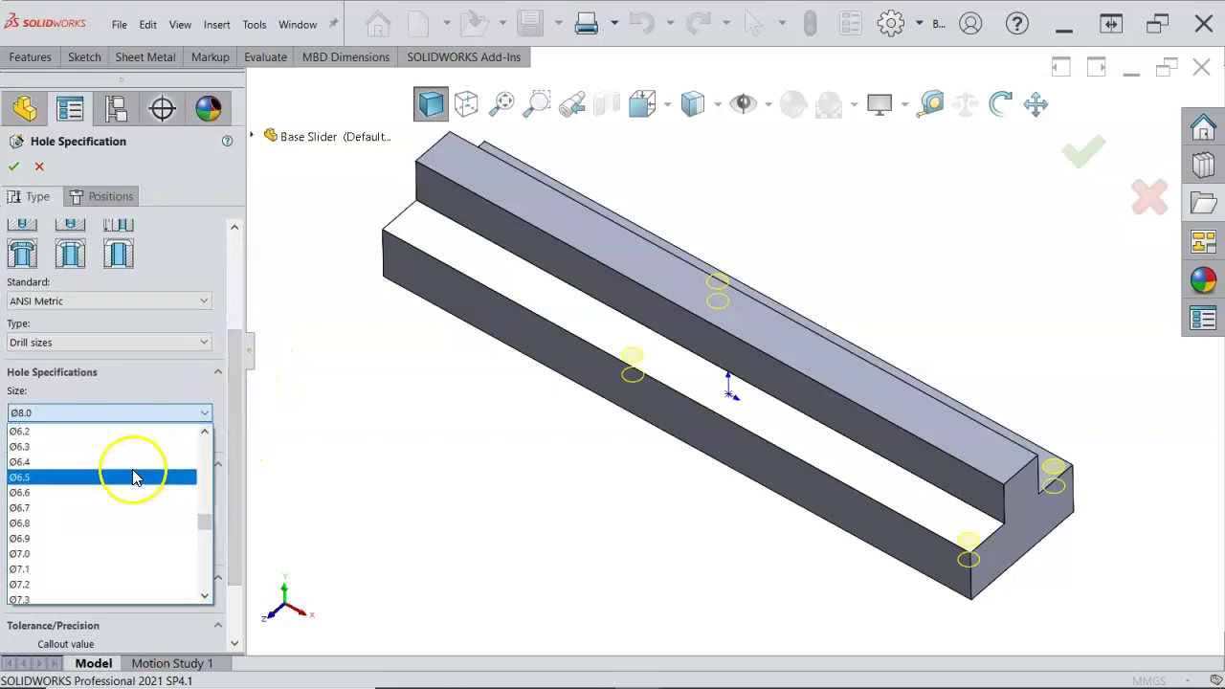
scroll(132, 478, up, 4)
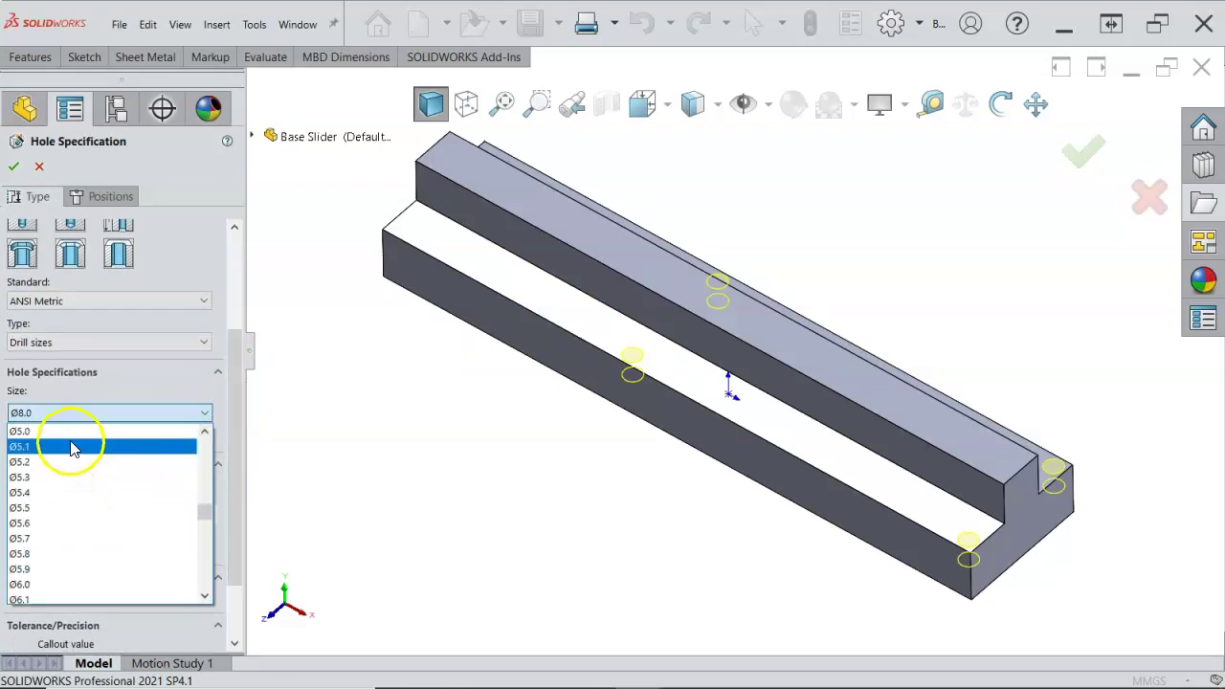
click(70, 432)
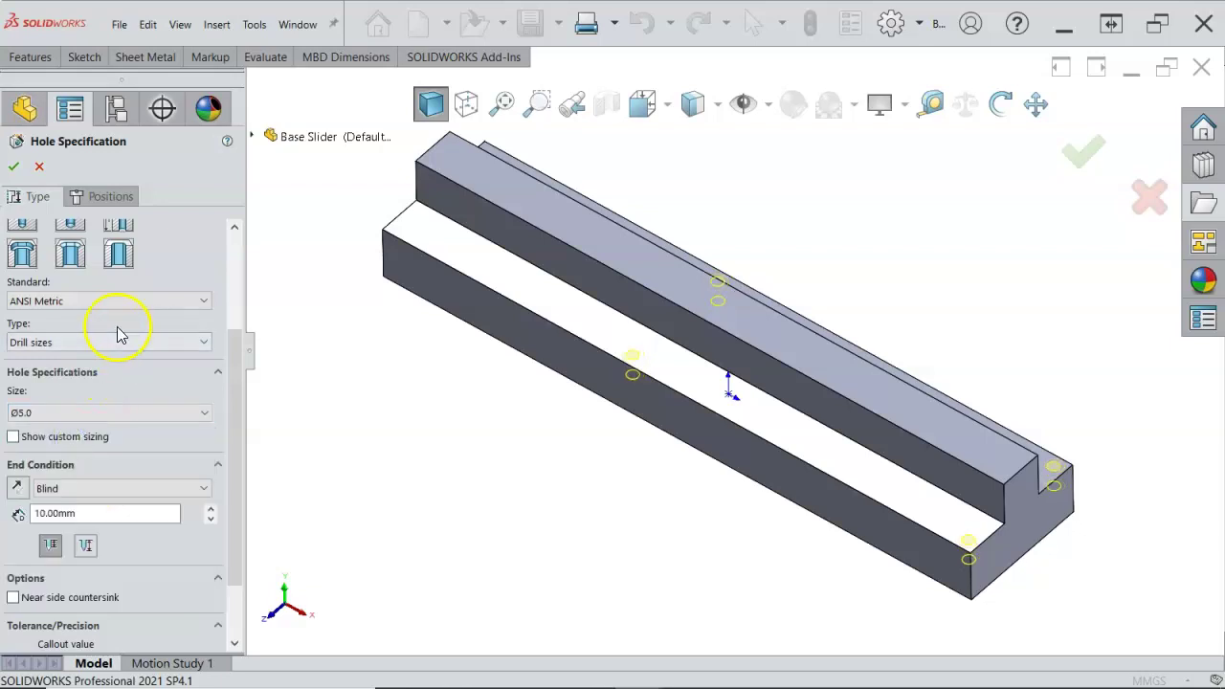
drag(227, 362, 232, 287)
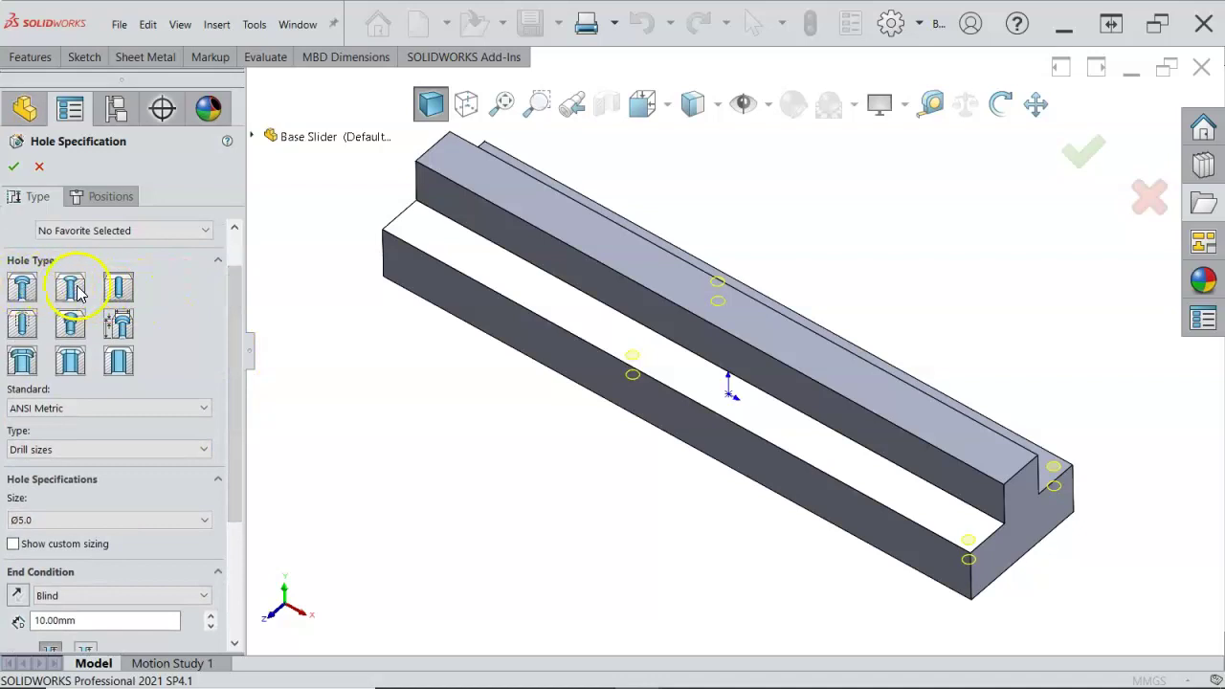
click(11, 169)
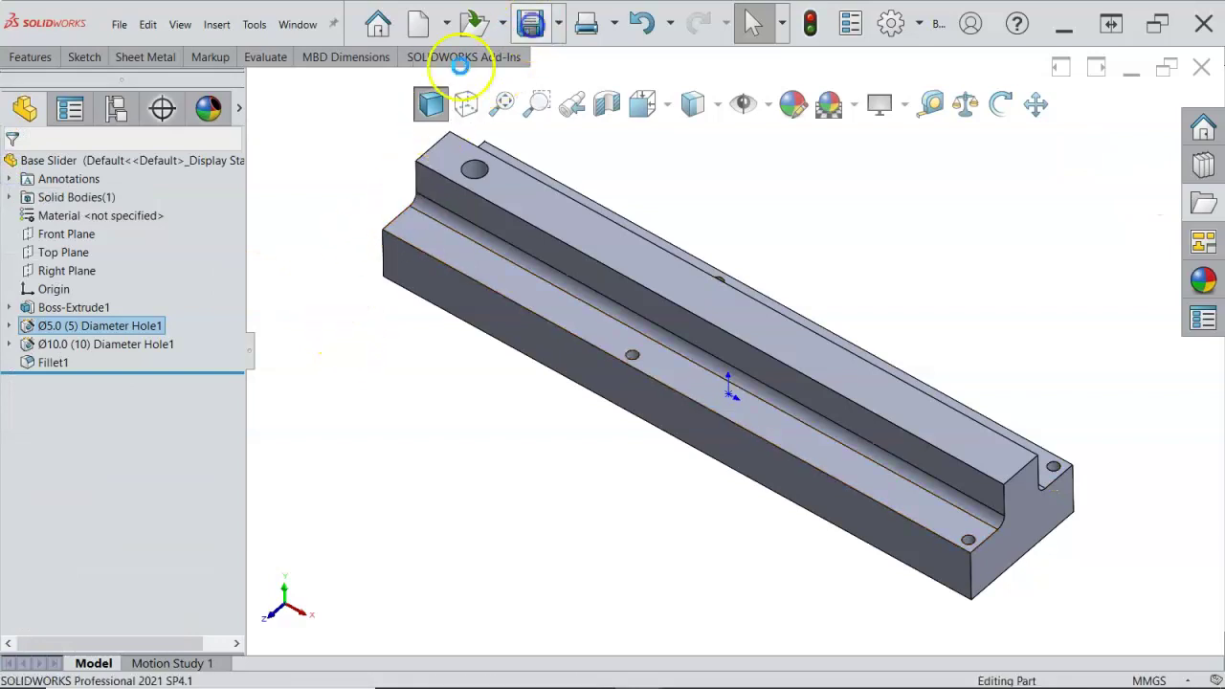
Step: Return to the Assem1 assembly and rebuild it with the changed Base Slider
click(298, 24)
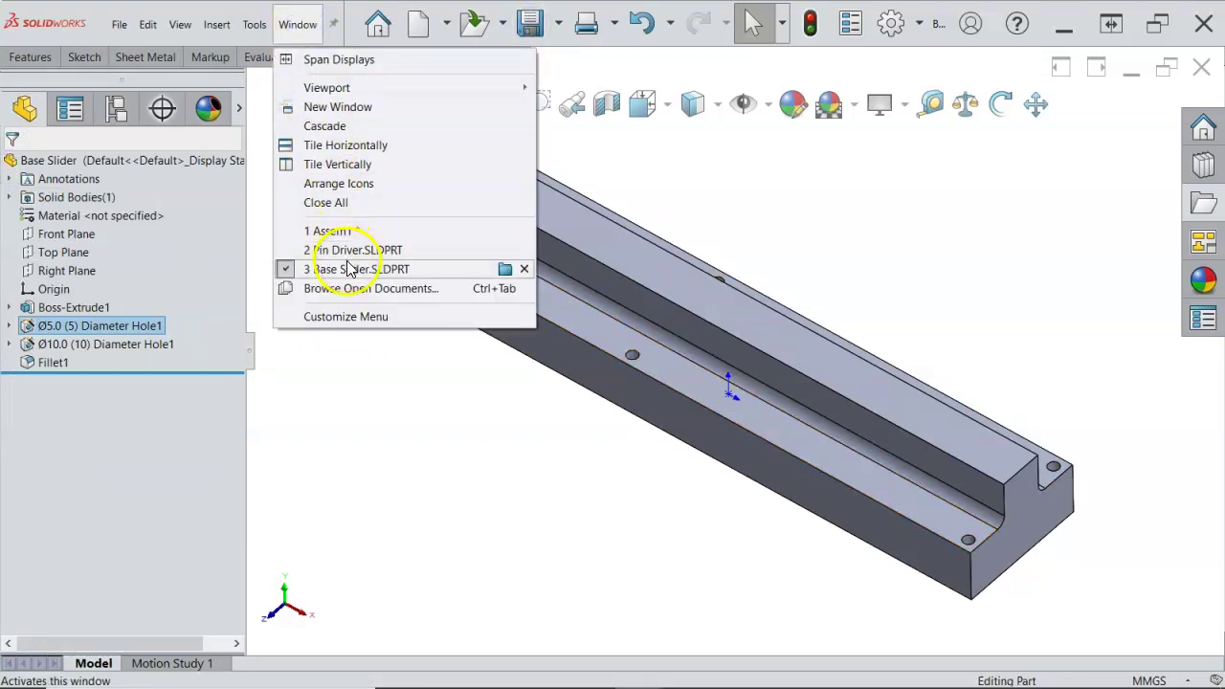
click(335, 231)
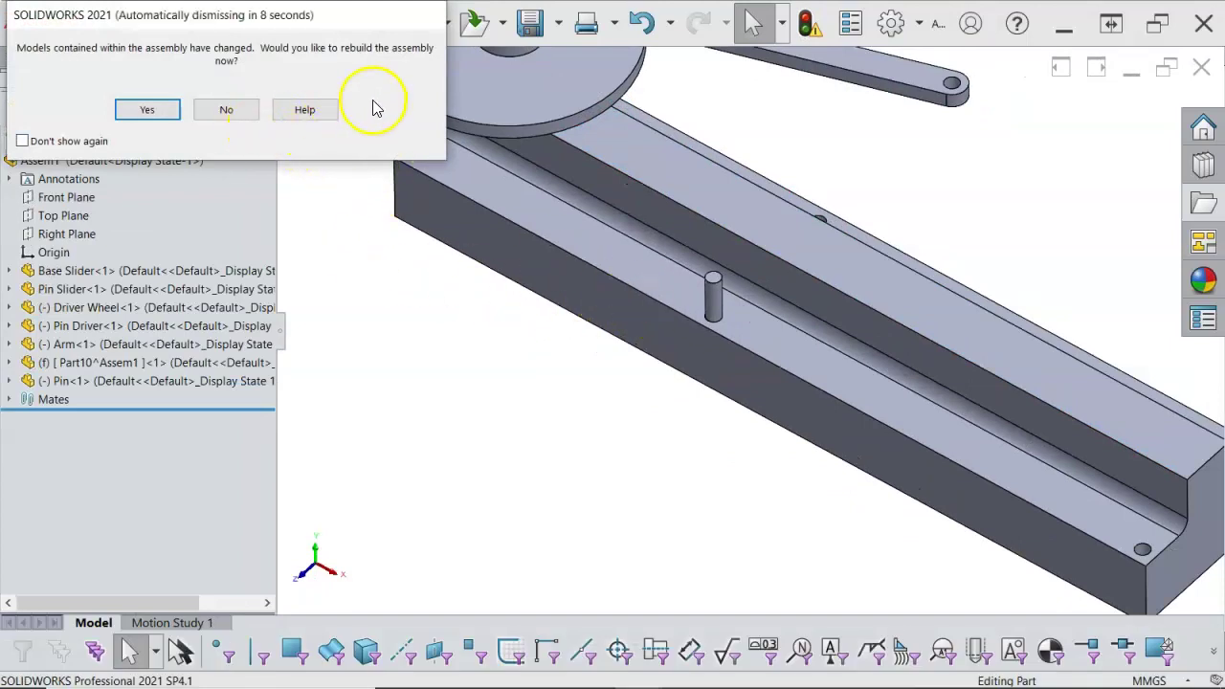
click(175, 111)
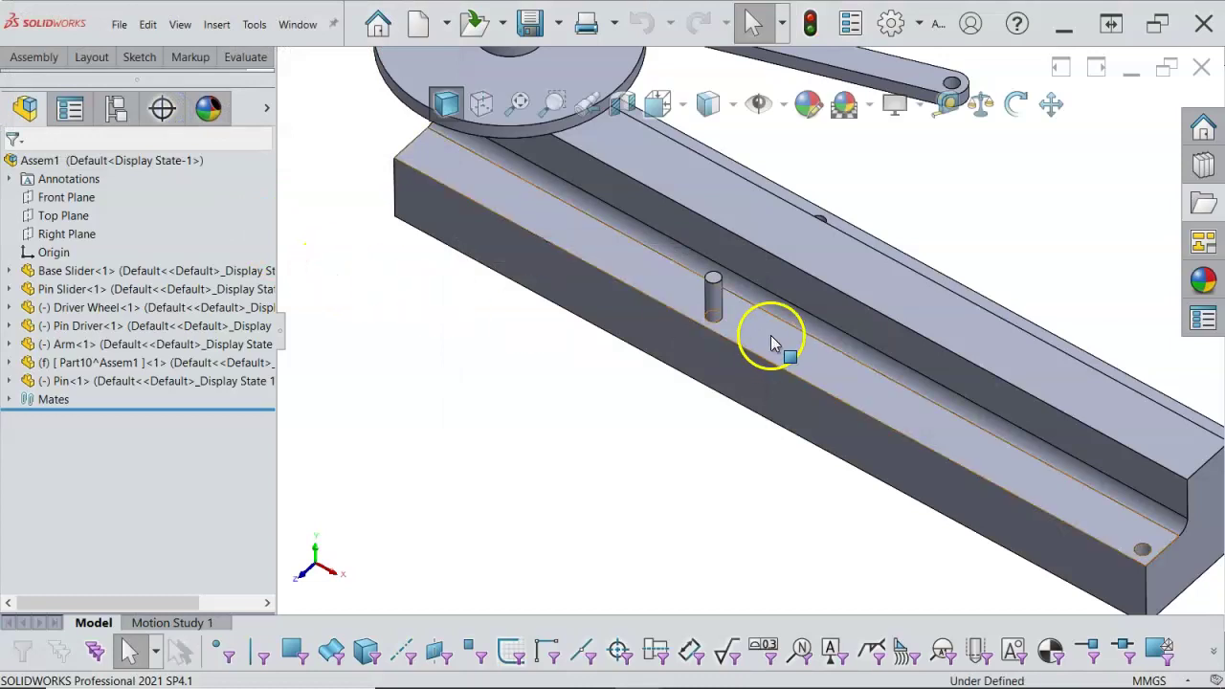
Step: Mate the Pin's bottom face coincident with the bottom edge of the middle hole in the Base Slider's front ledge
drag(714, 307, 706, 268)
middle_drag(706, 268, 711, 385)
scroll(715, 387, down, 4)
click(731, 335)
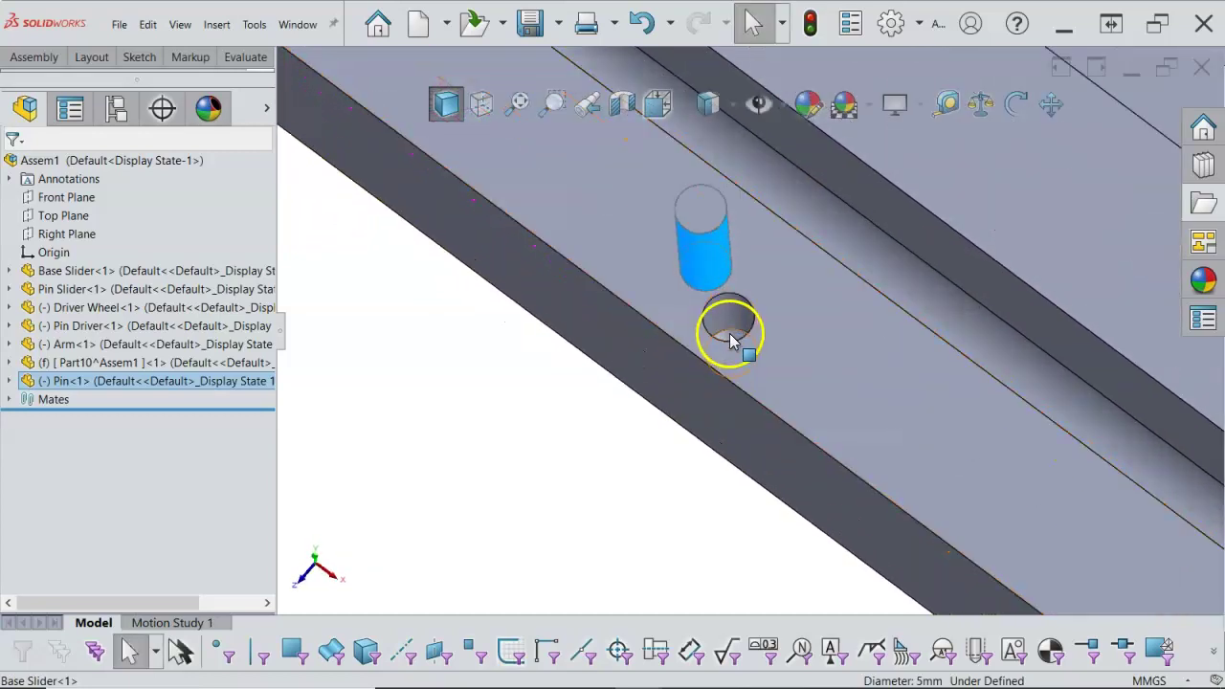
middle_drag(725, 336, 821, 192)
scroll(825, 191, down, 3)
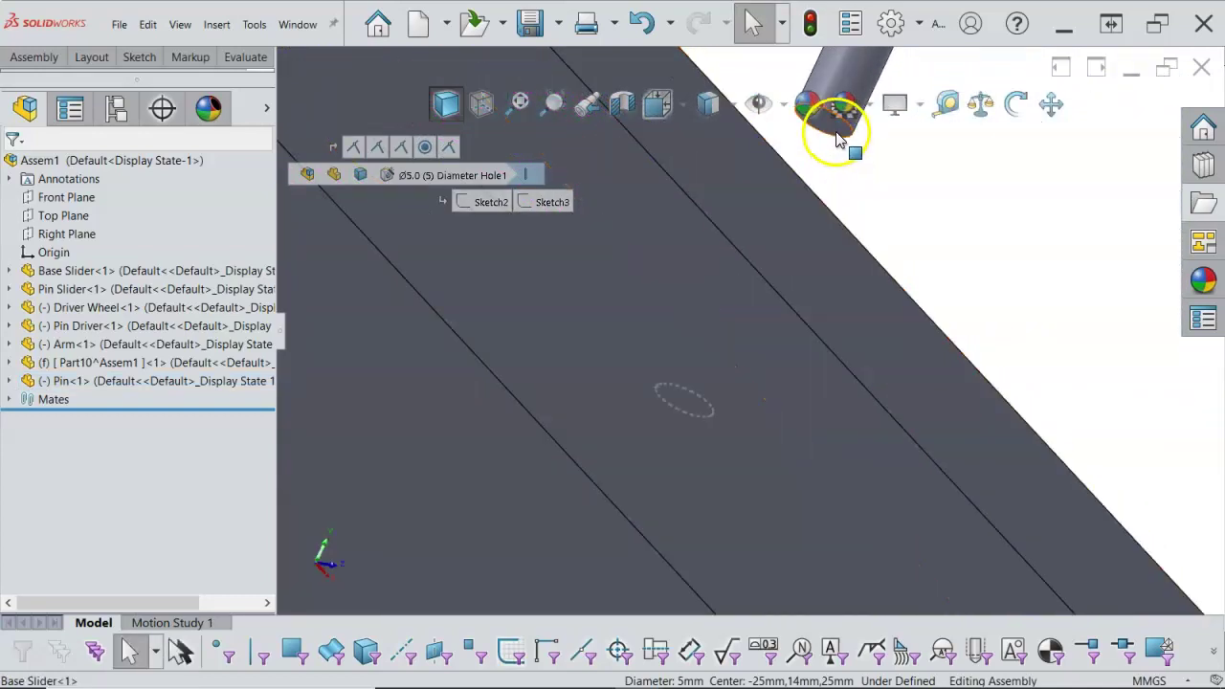
ctrl+click(836, 133)
click(882, 123)
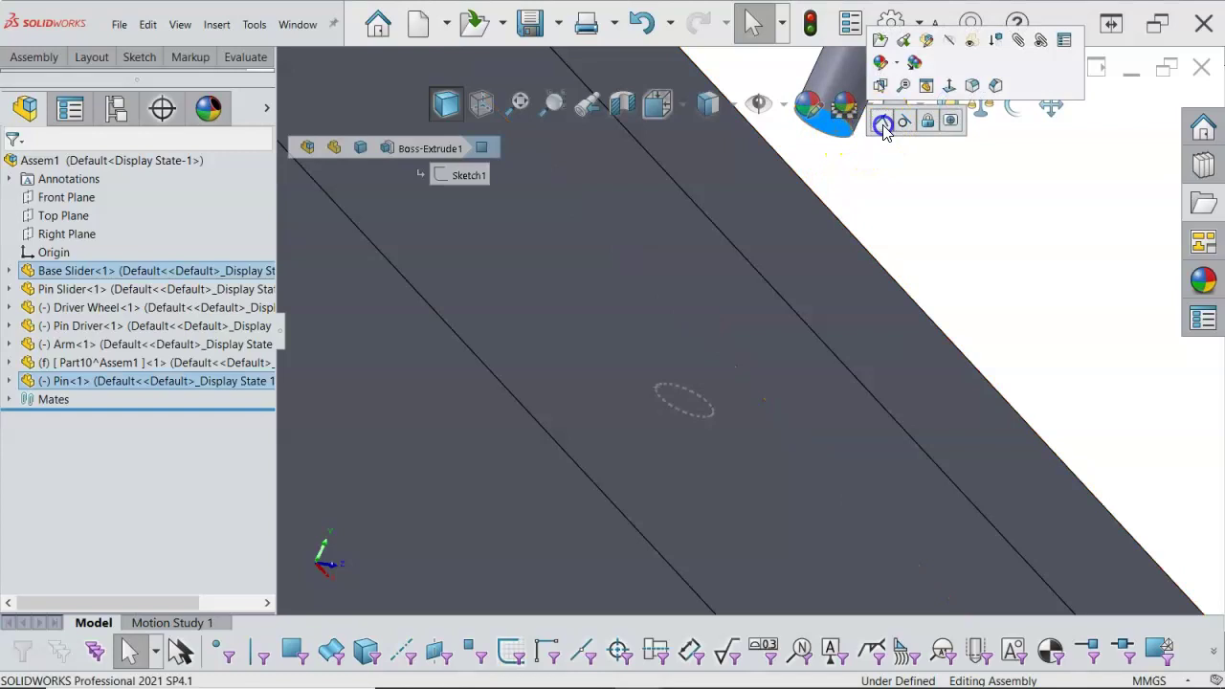
click(897, 193)
Step: Mate the Pin's cylindrical face concentric with the middle 5 mm hole in the Base Slider's front ledge
scroll(897, 193, up, 3)
middle_drag(895, 199, 766, 316)
scroll(670, 349, up, 1)
middle_drag(674, 347, 654, 354)
scroll(689, 373, down, 5)
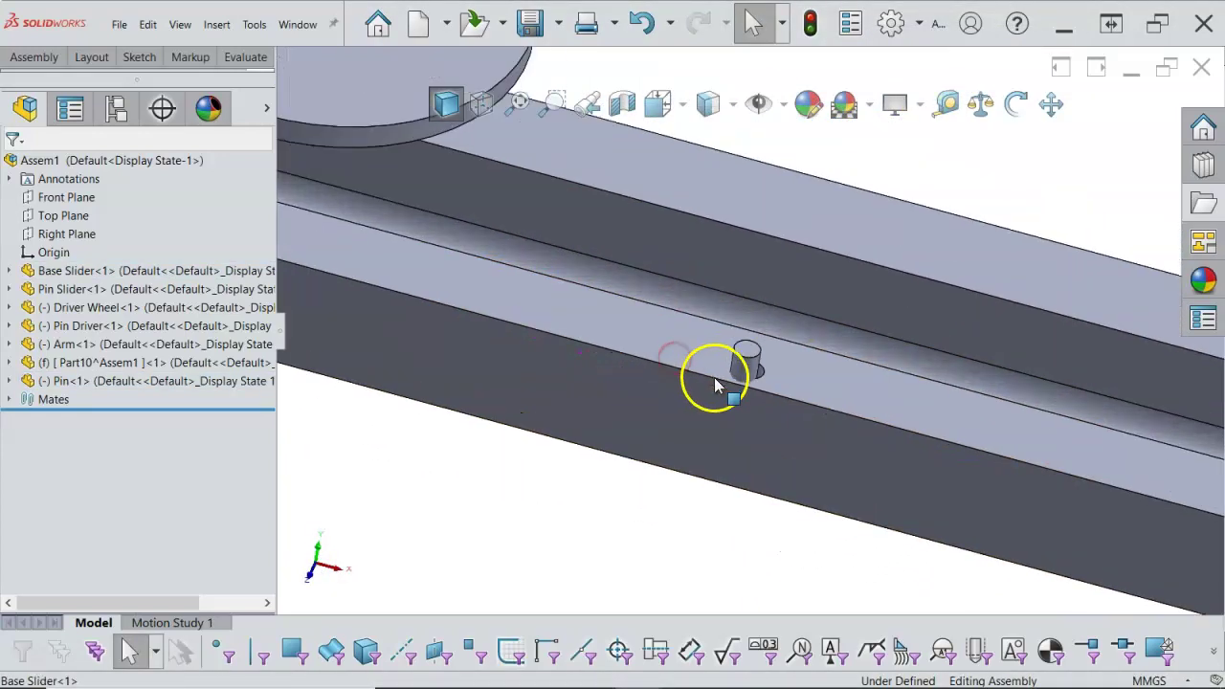
click(732, 356)
scroll(746, 362, down, 2)
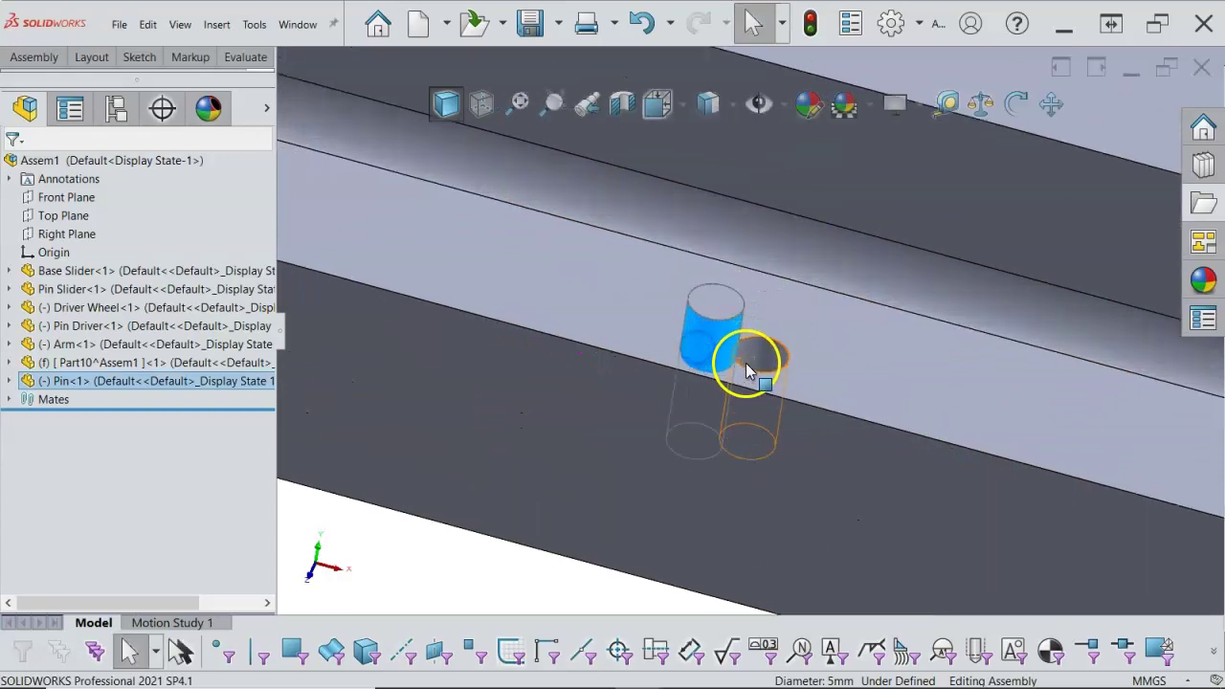
ctrl+click(768, 355)
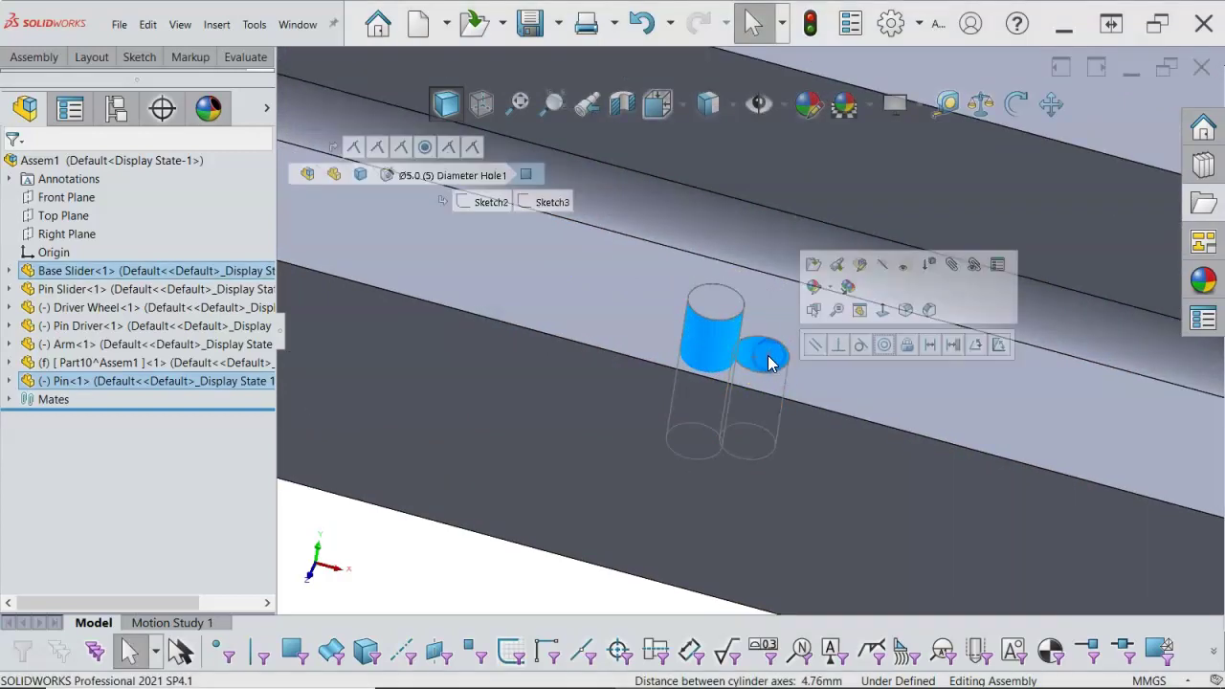
click(886, 345)
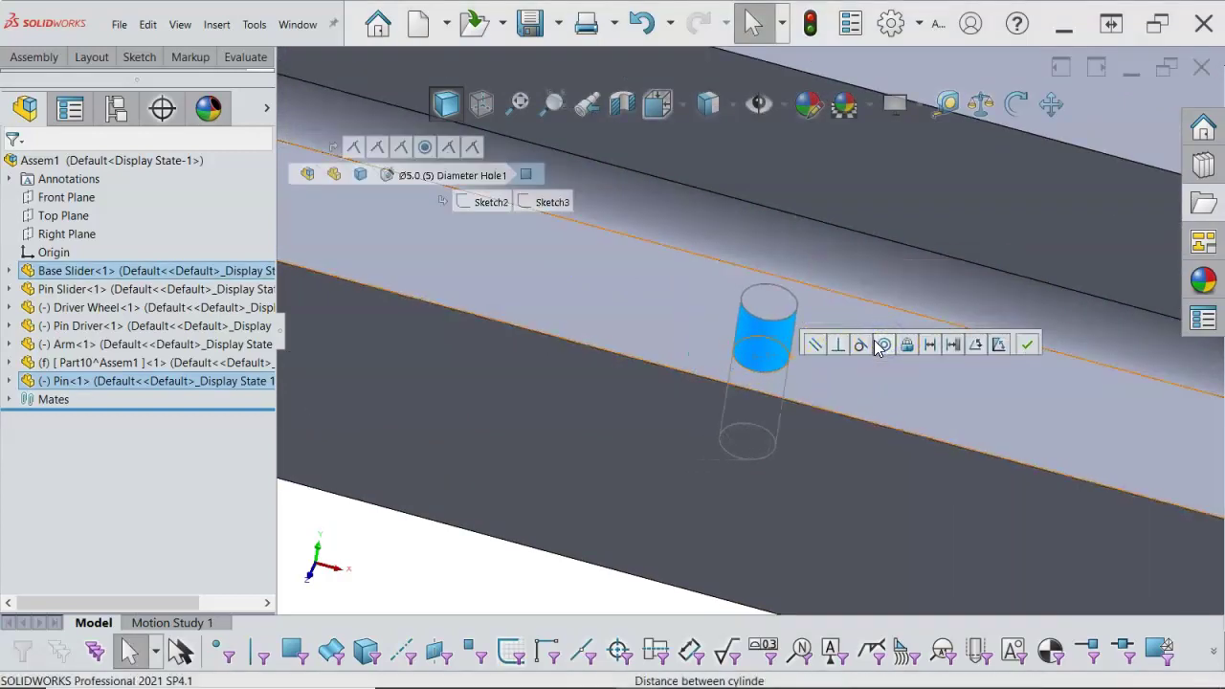
scroll(925, 355, up, 4)
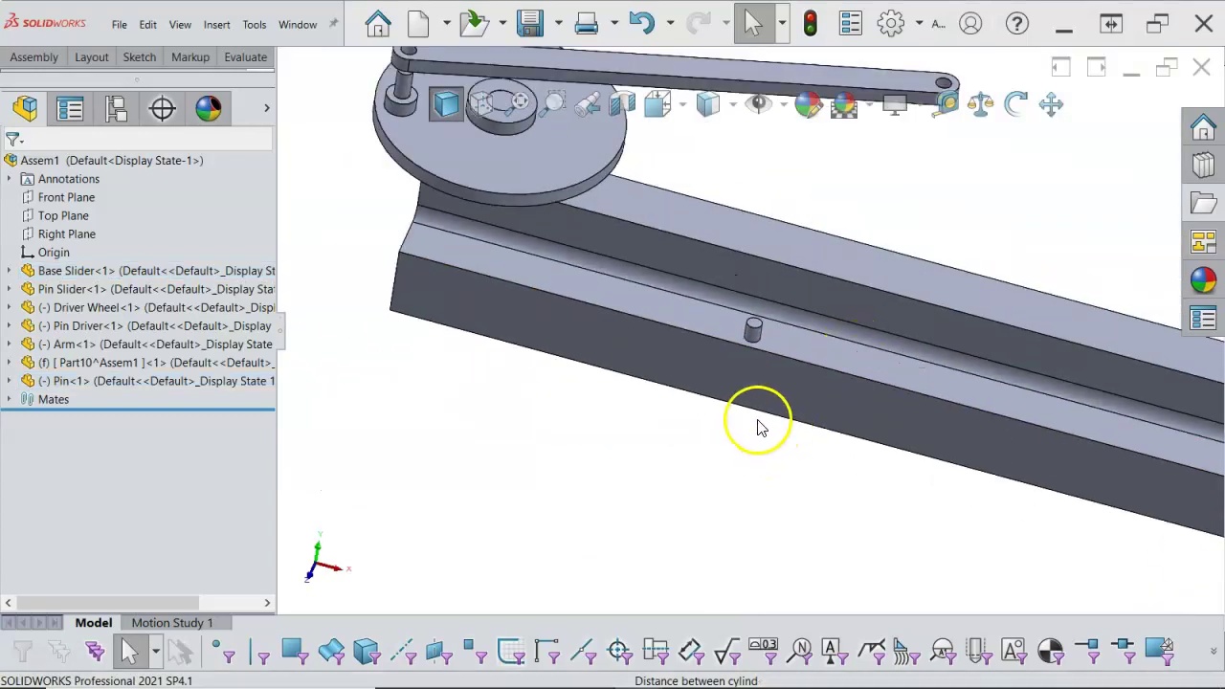
Step: Try to insert another Pin.SLDPRT into the assembly from the files open in SOLIDWORKS
click(412, 382)
middle_drag(412, 382, 383, 408)
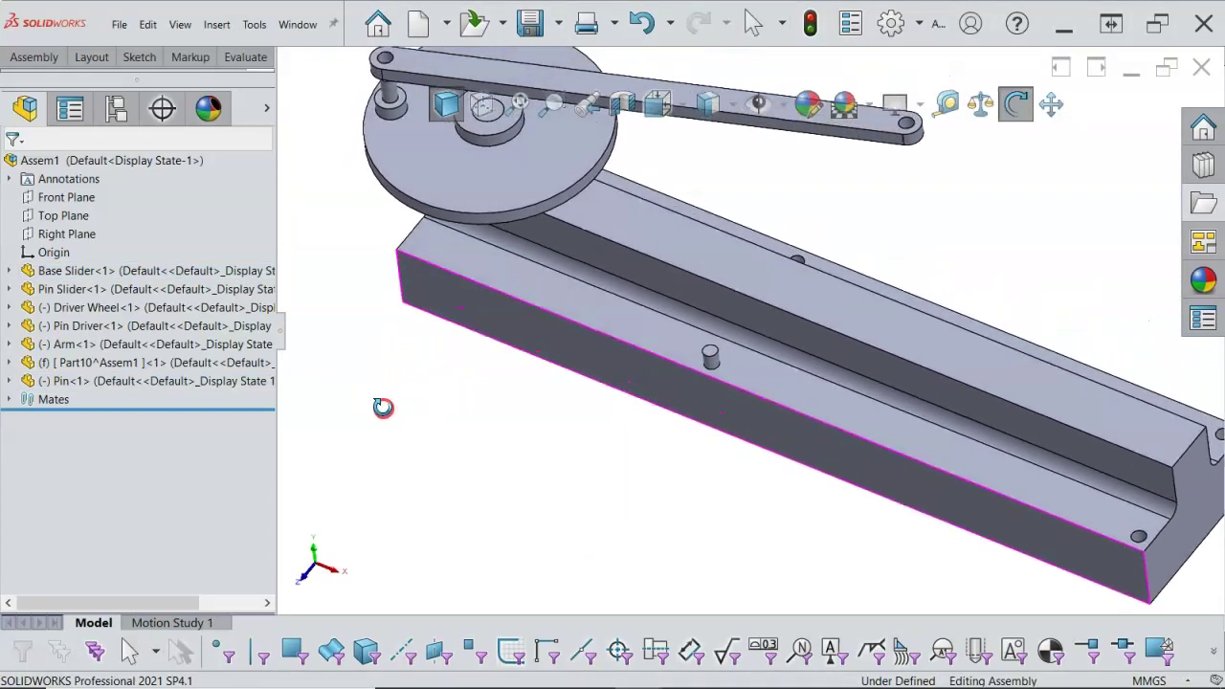
middle_click(620, 408)
middle_click(620, 409)
scroll(791, 341, down, 1)
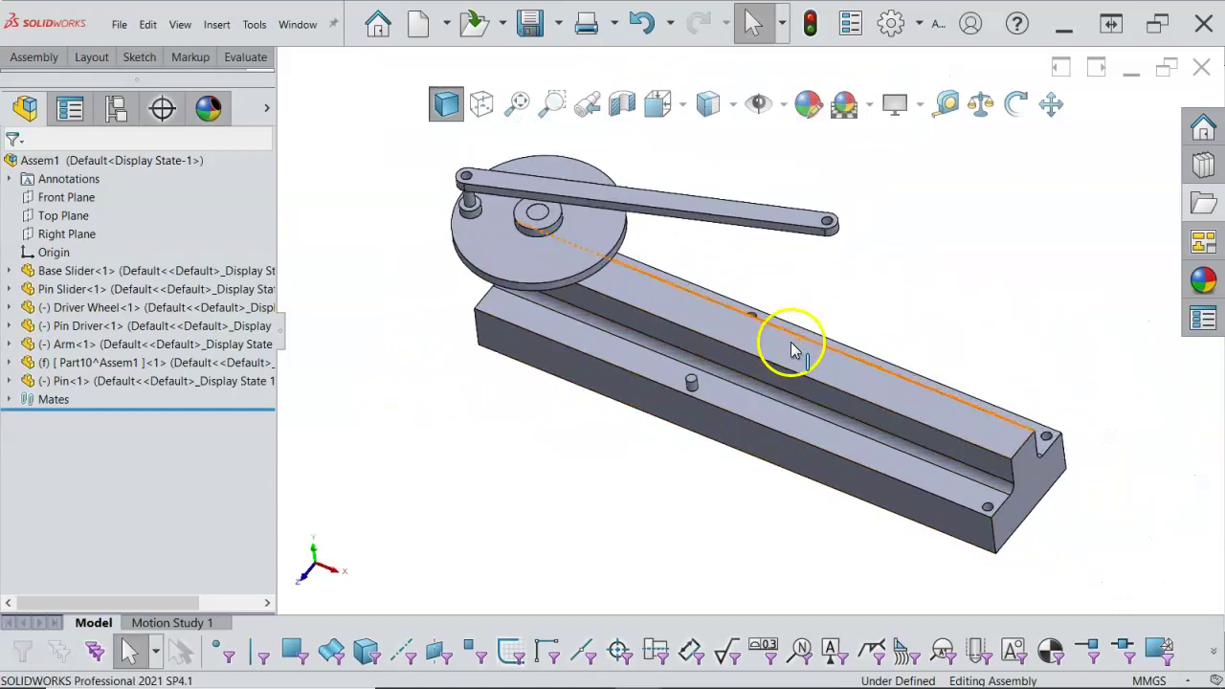
middle_drag(791, 343, 788, 364)
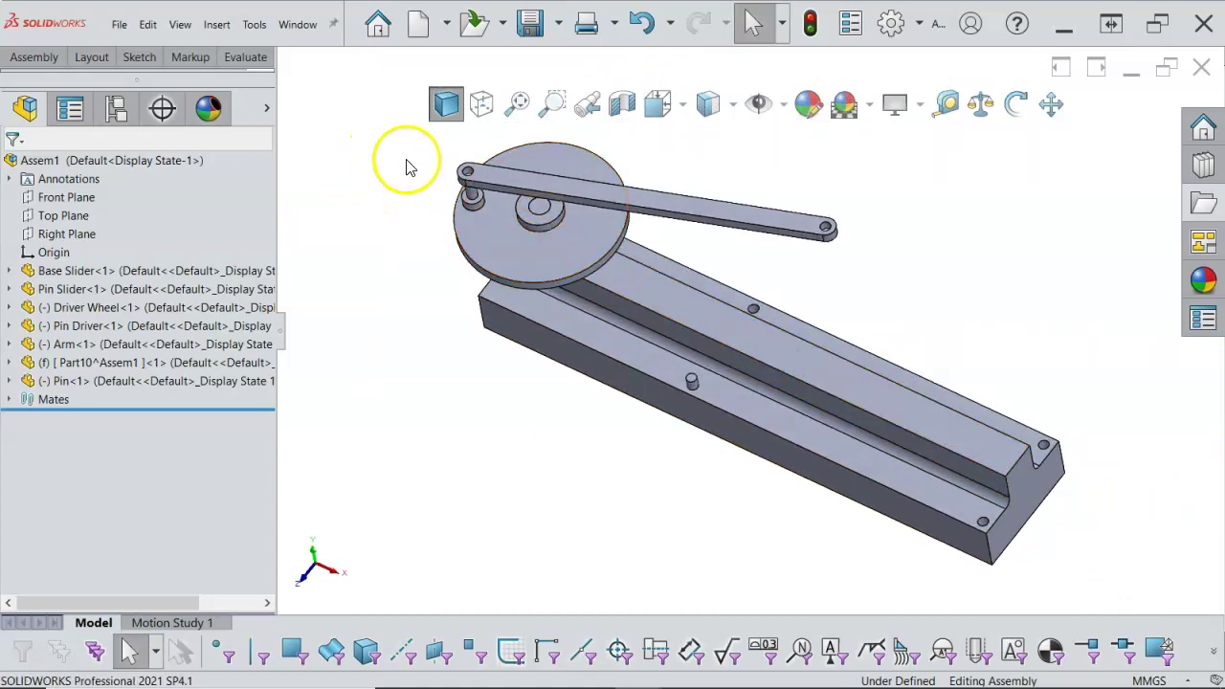
click(1205, 170)
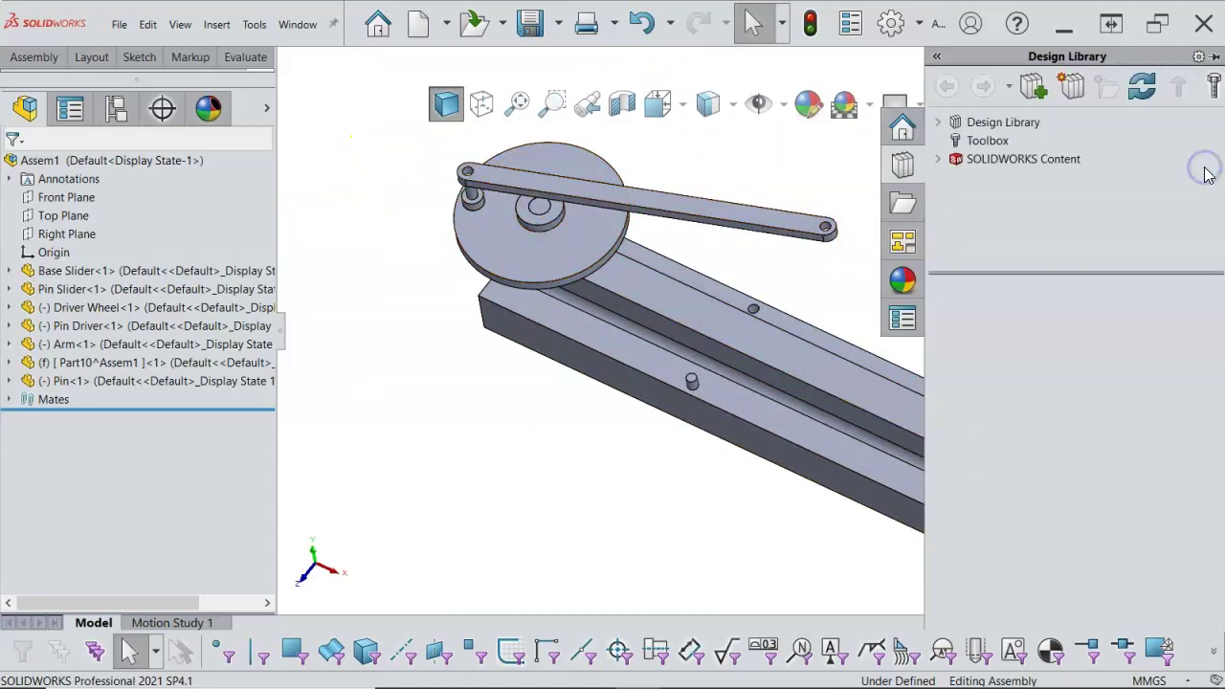
click(938, 122)
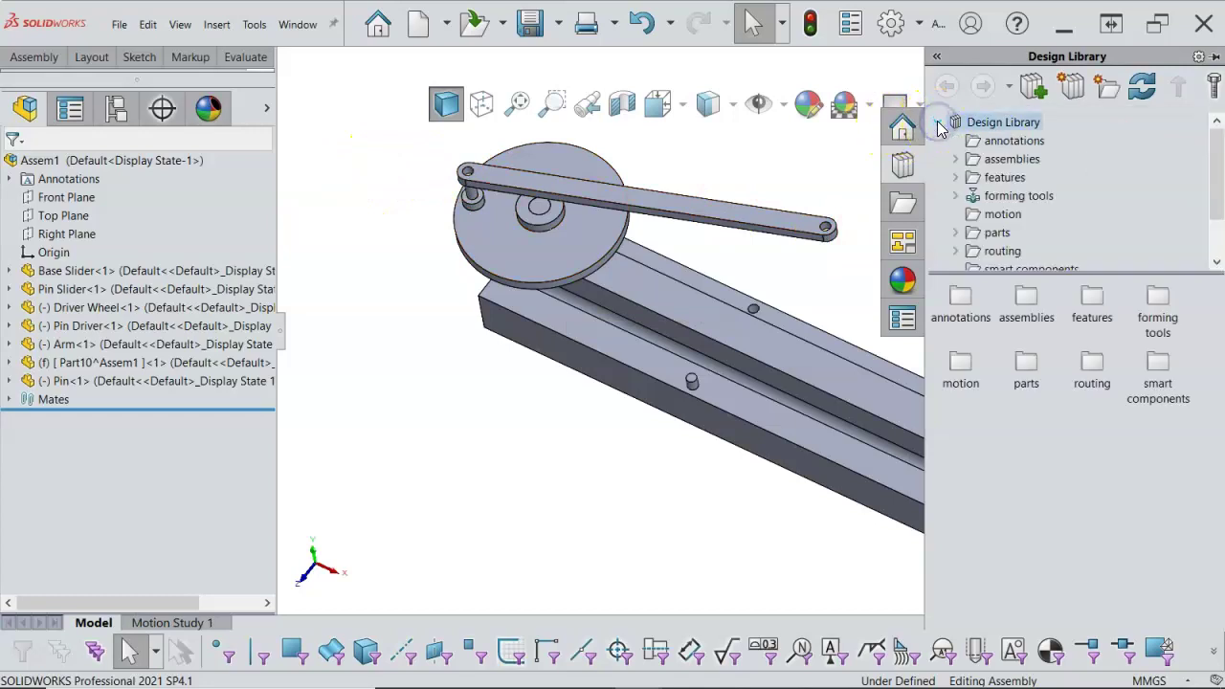
click(937, 123)
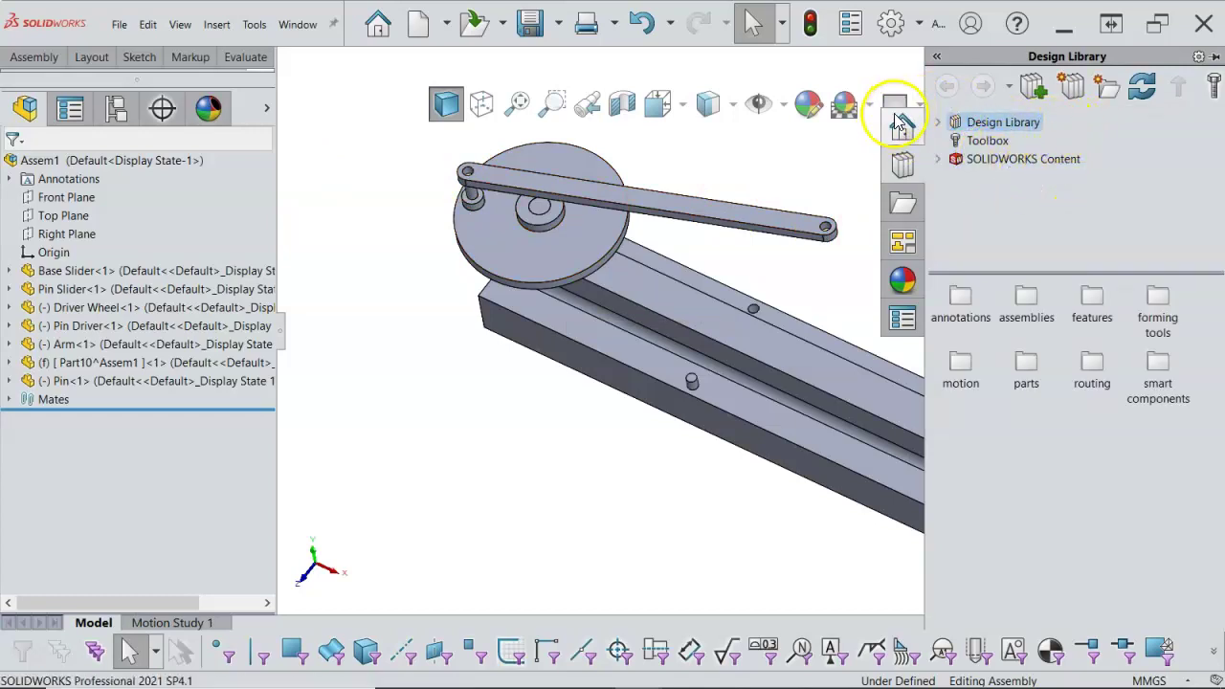
click(900, 163)
click(900, 204)
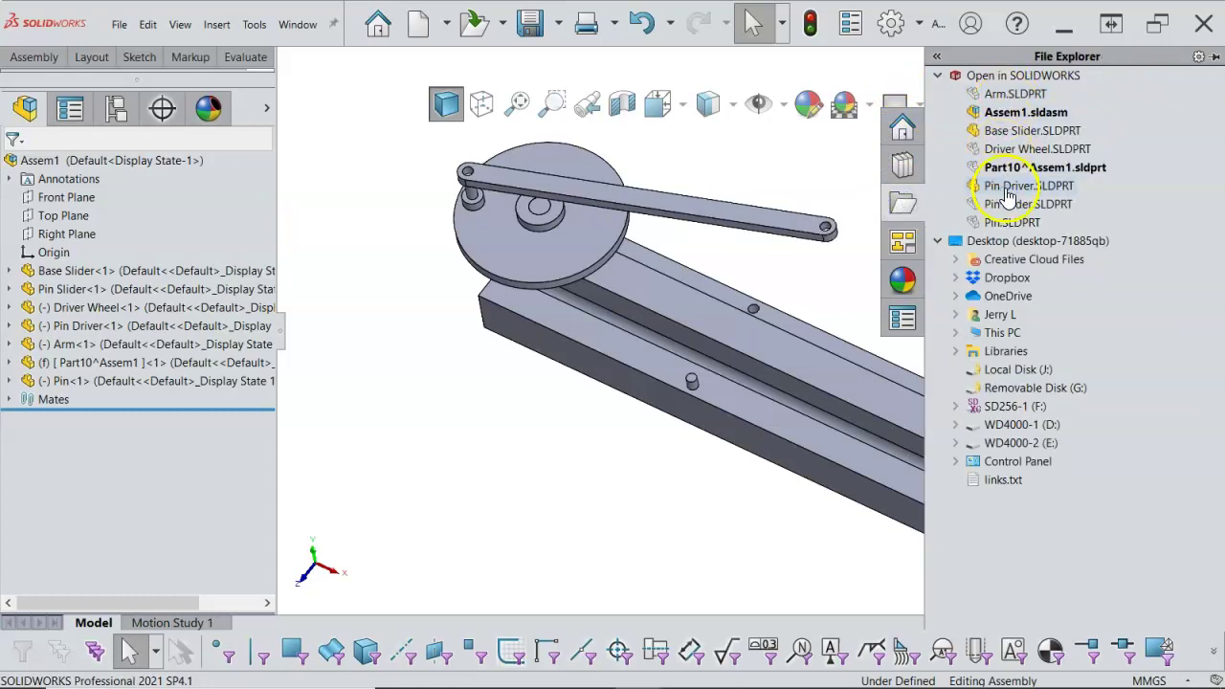
drag(1012, 224, 775, 296)
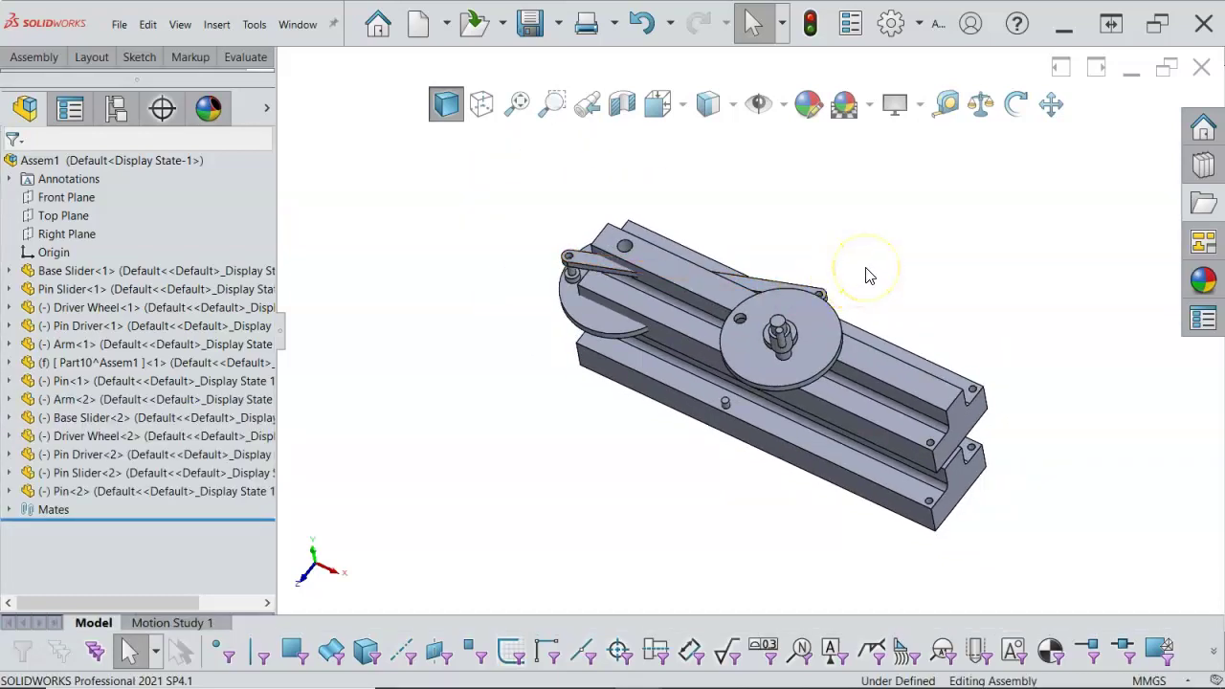
Step: Undo the last two component insertions in the assembly
key(ctrl+z)
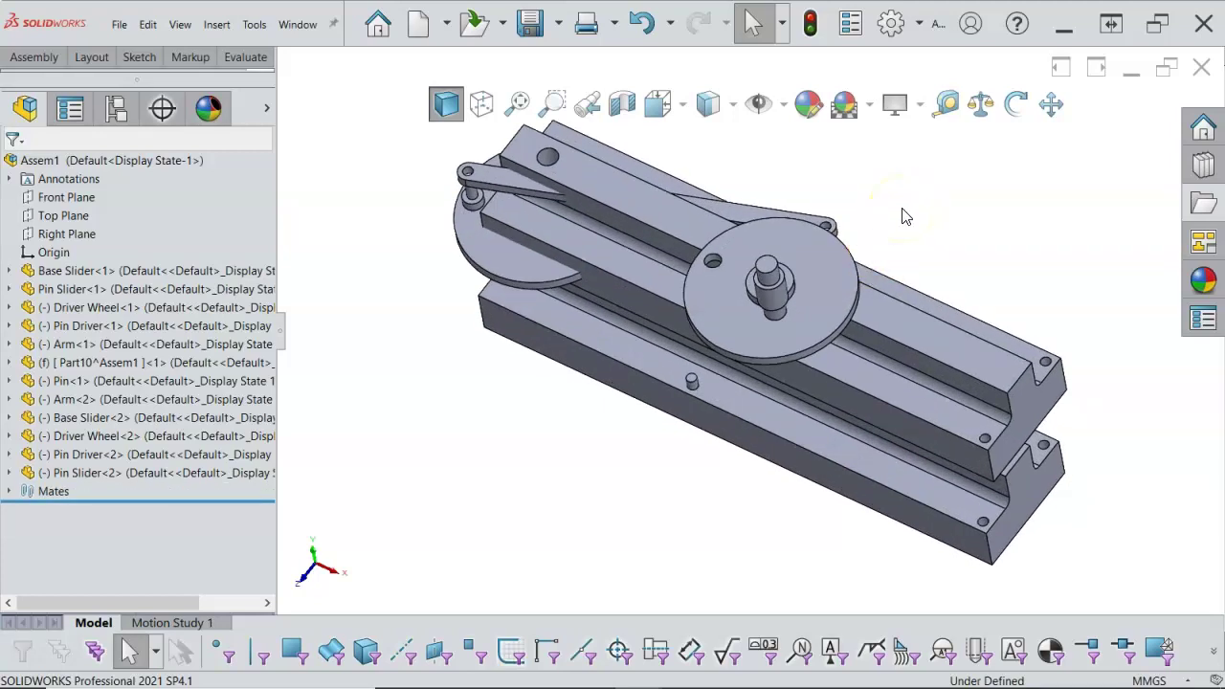
key(ctrl+z)
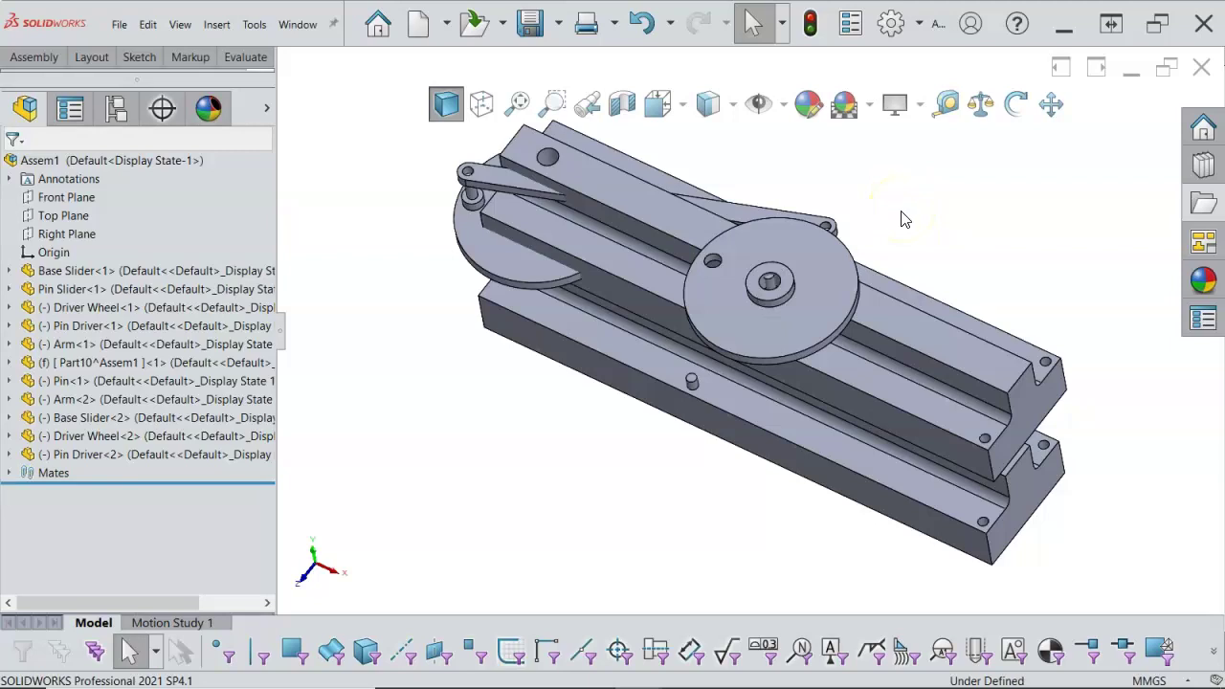
click(1204, 205)
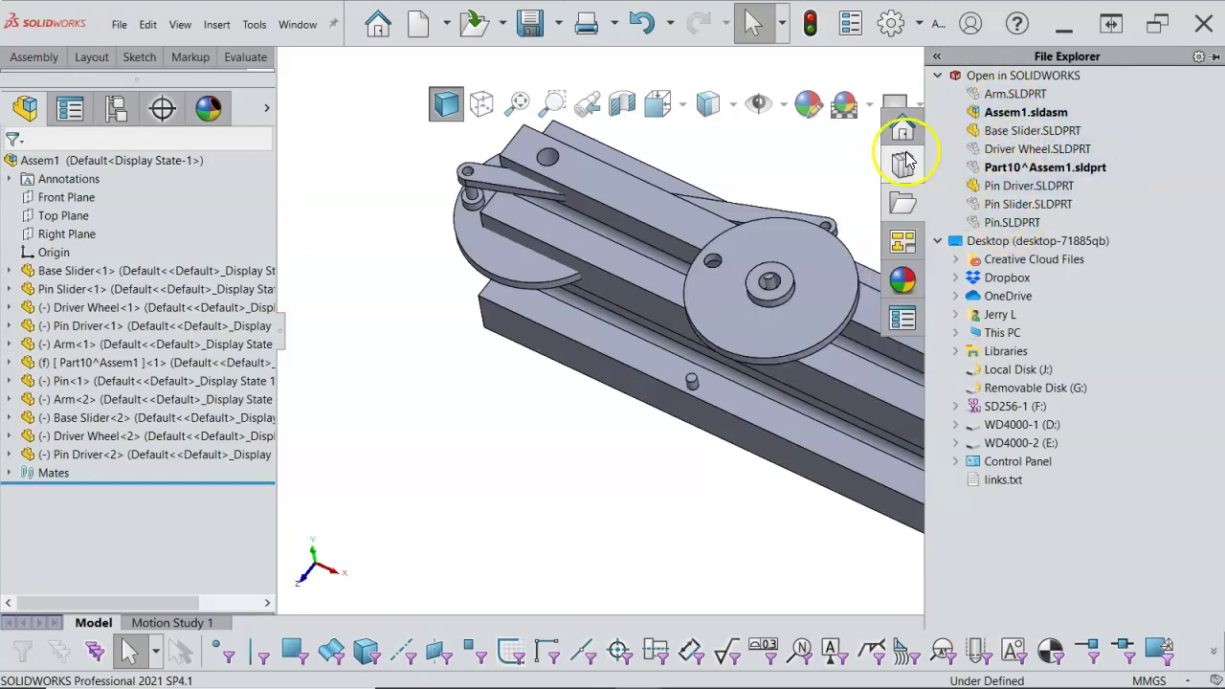
click(871, 158)
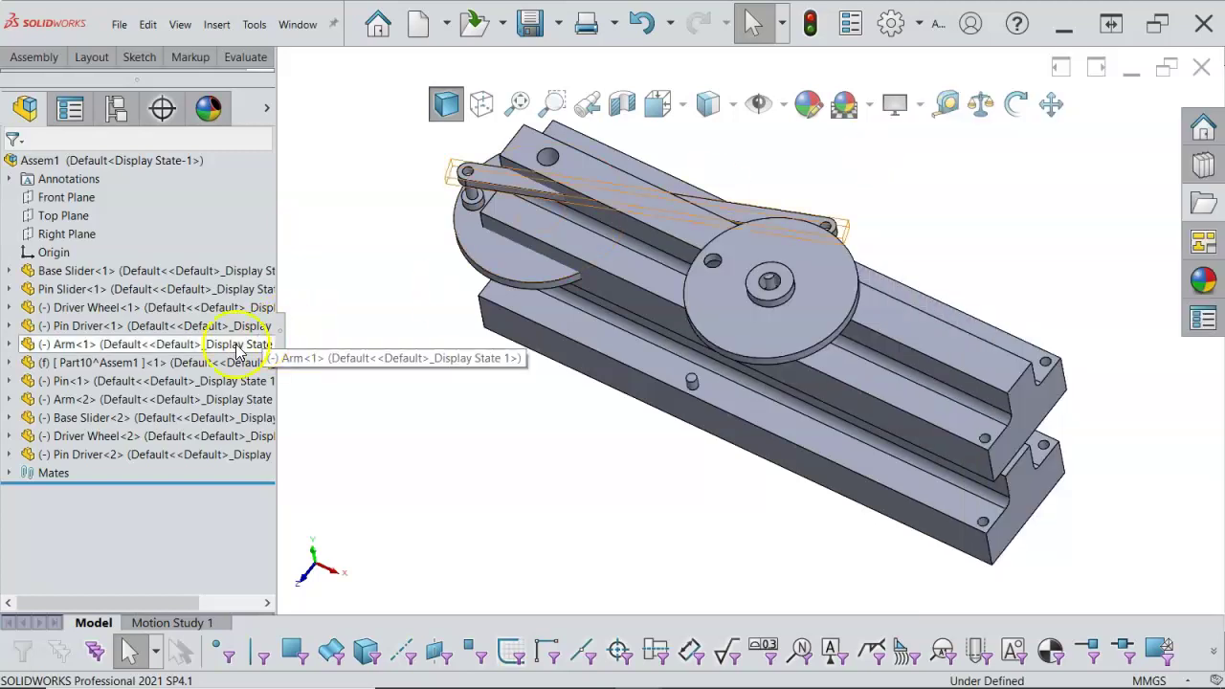
Step: Delete Part10^Assem1, the first Pin and the duplicate Arm, Base Slider, Driver Wheel and Pin Driver from the assembly
click(143, 367)
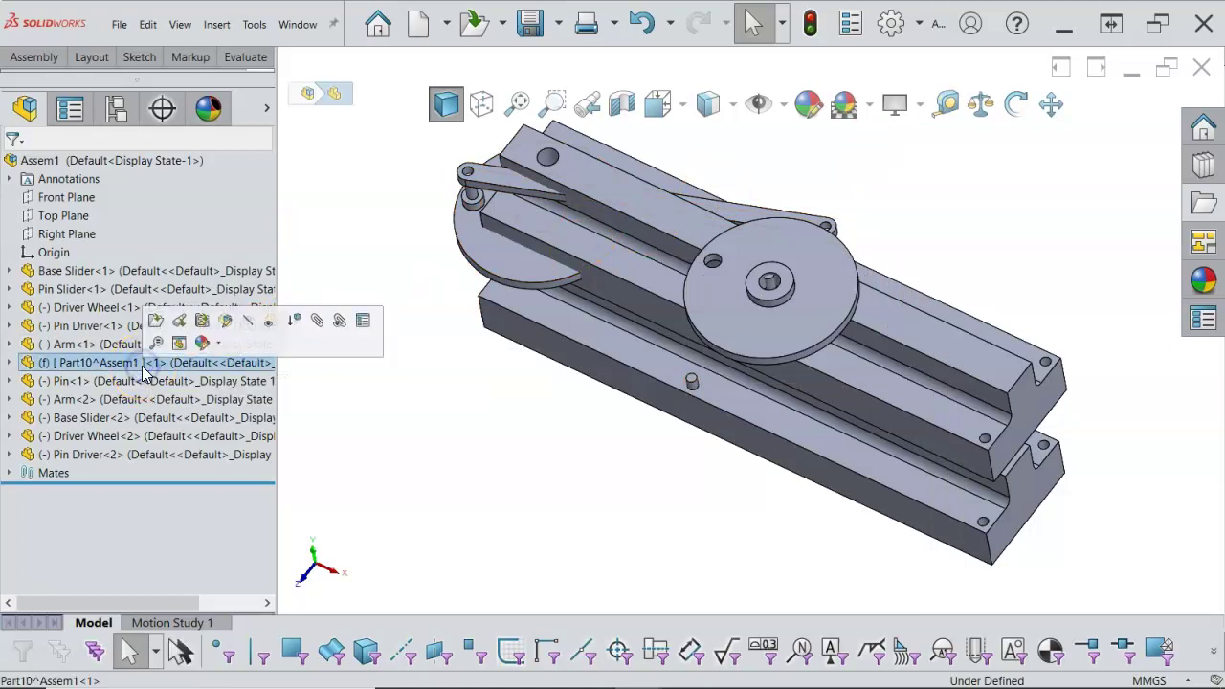
shift+click(105, 454)
key(Delete)
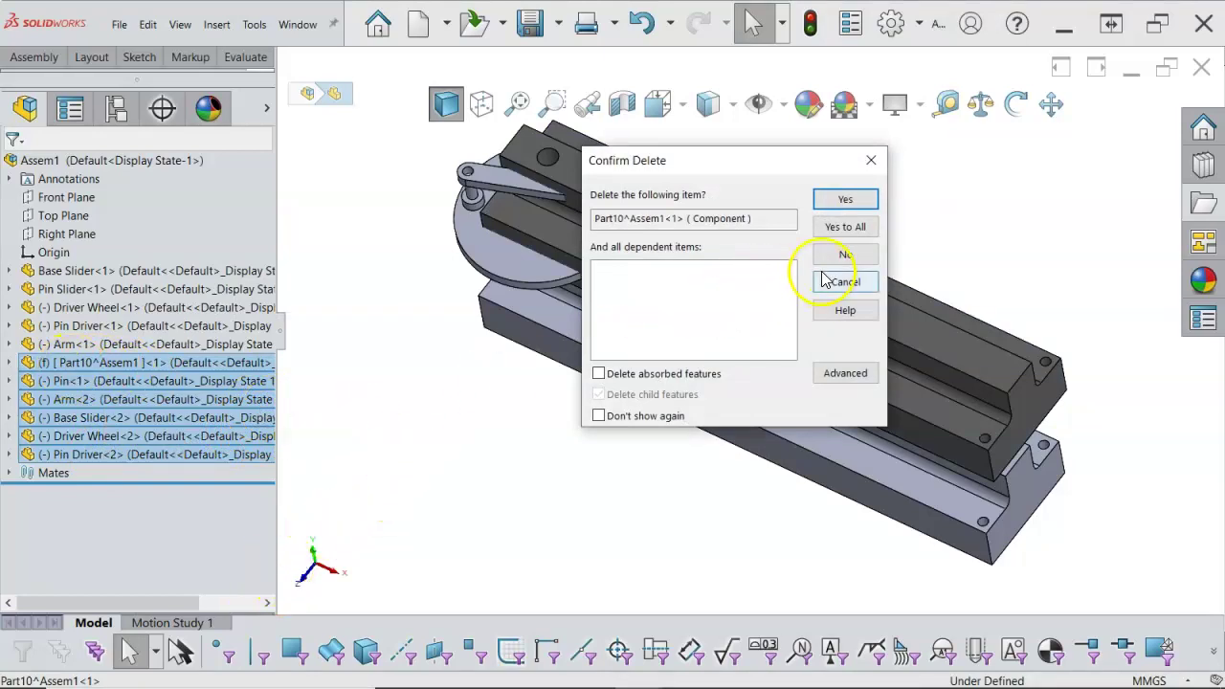
click(838, 227)
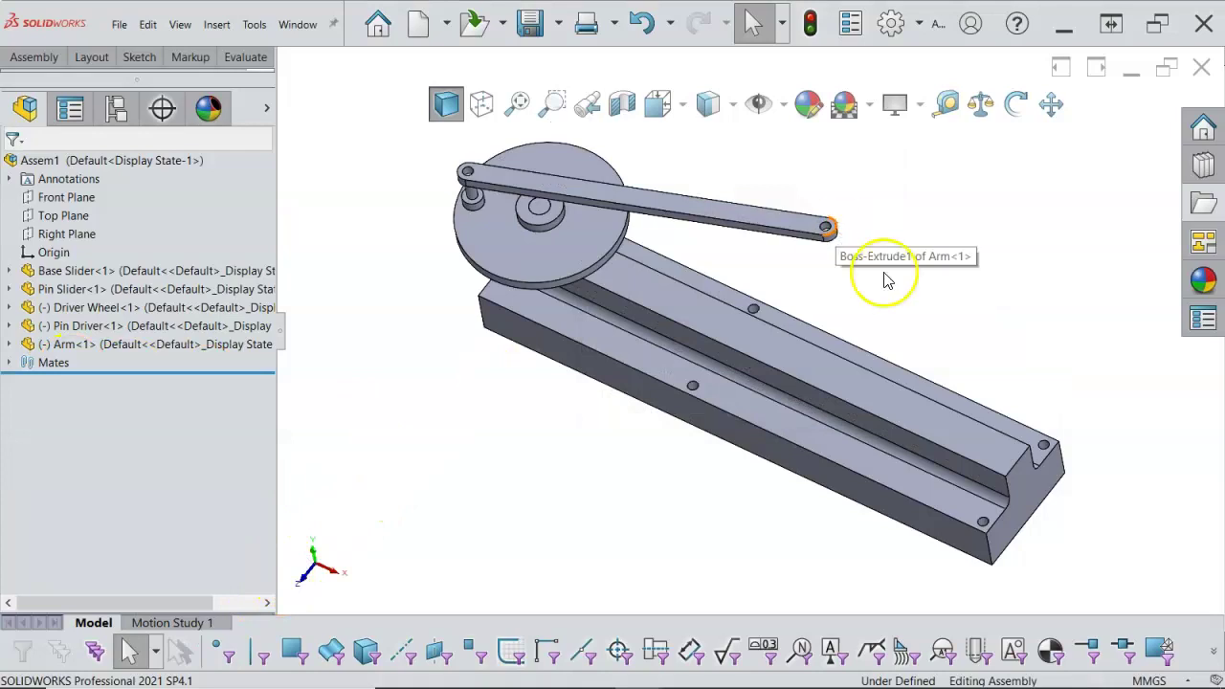
Step: Insert only Pin.SLDPRT from the open files, placing it below the free end of the Arm
mouse_move(956, 290)
middle_down()
mouse_move(971, 230)
mouse_move(945, 239)
mouse_move(942, 271)
middle_up()
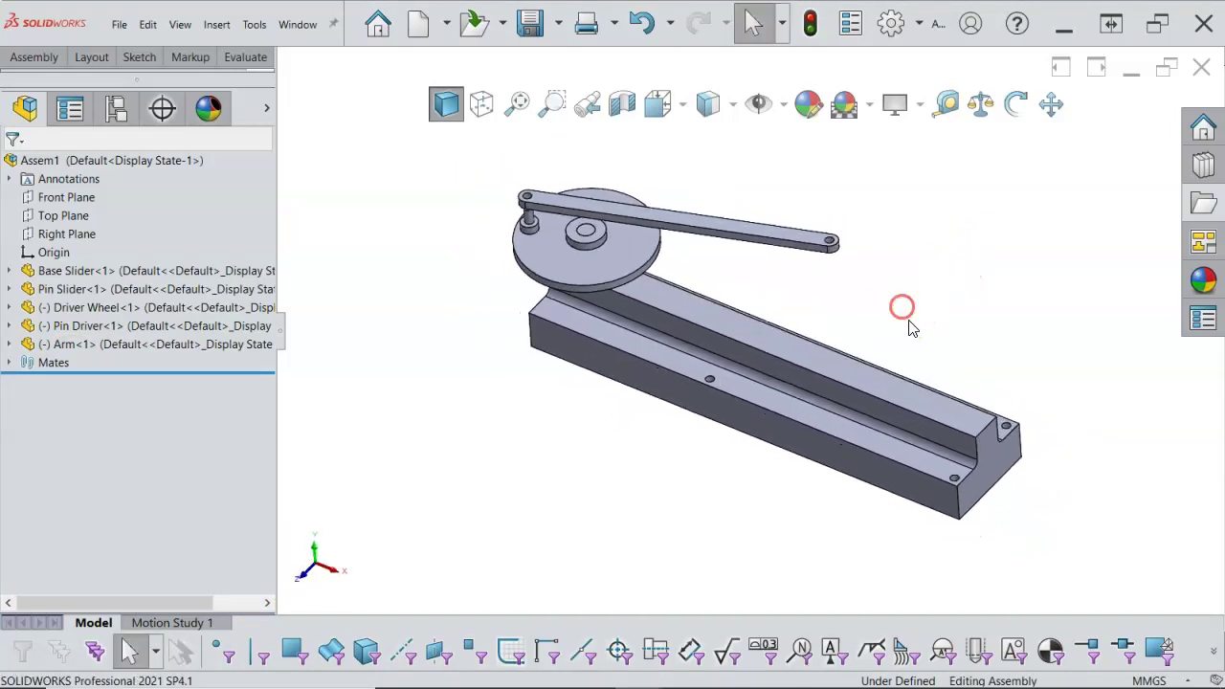
click(1203, 204)
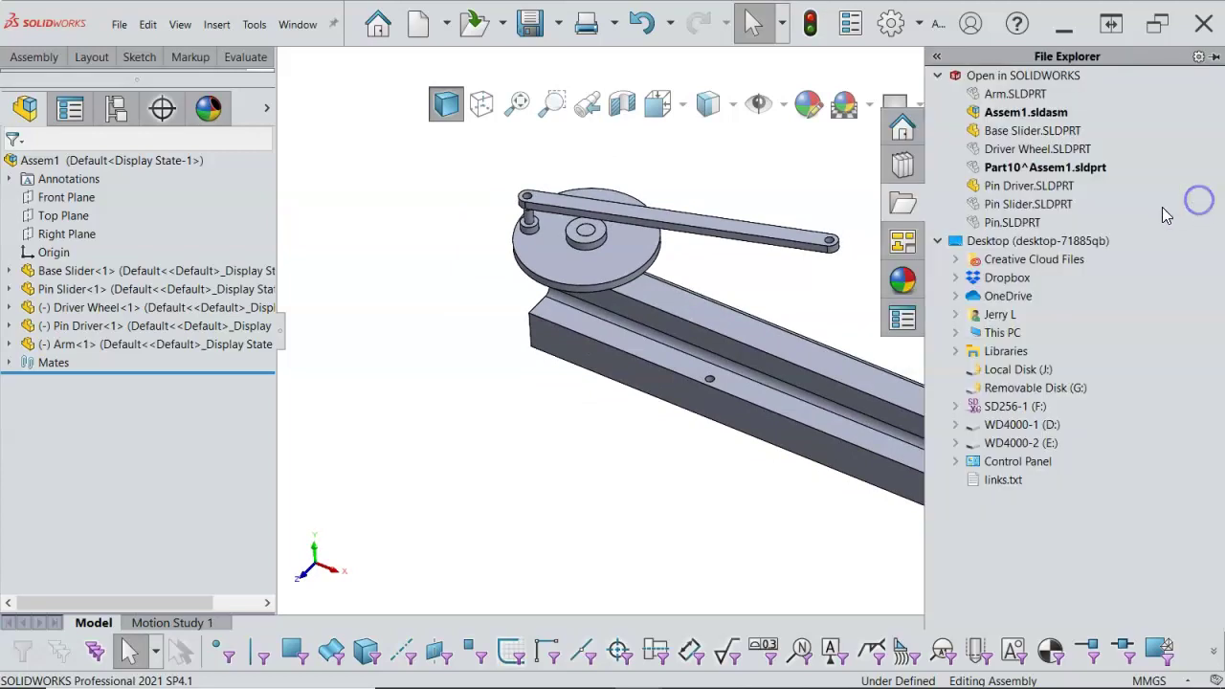
click(1002, 223)
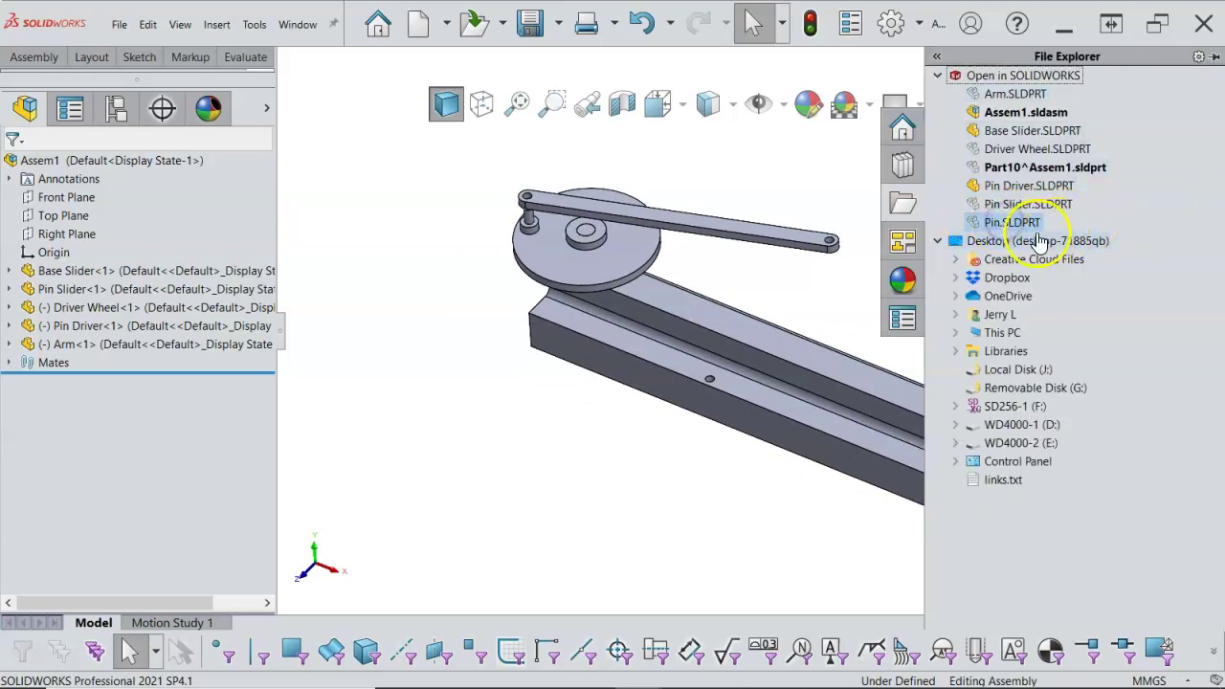
click(1037, 223)
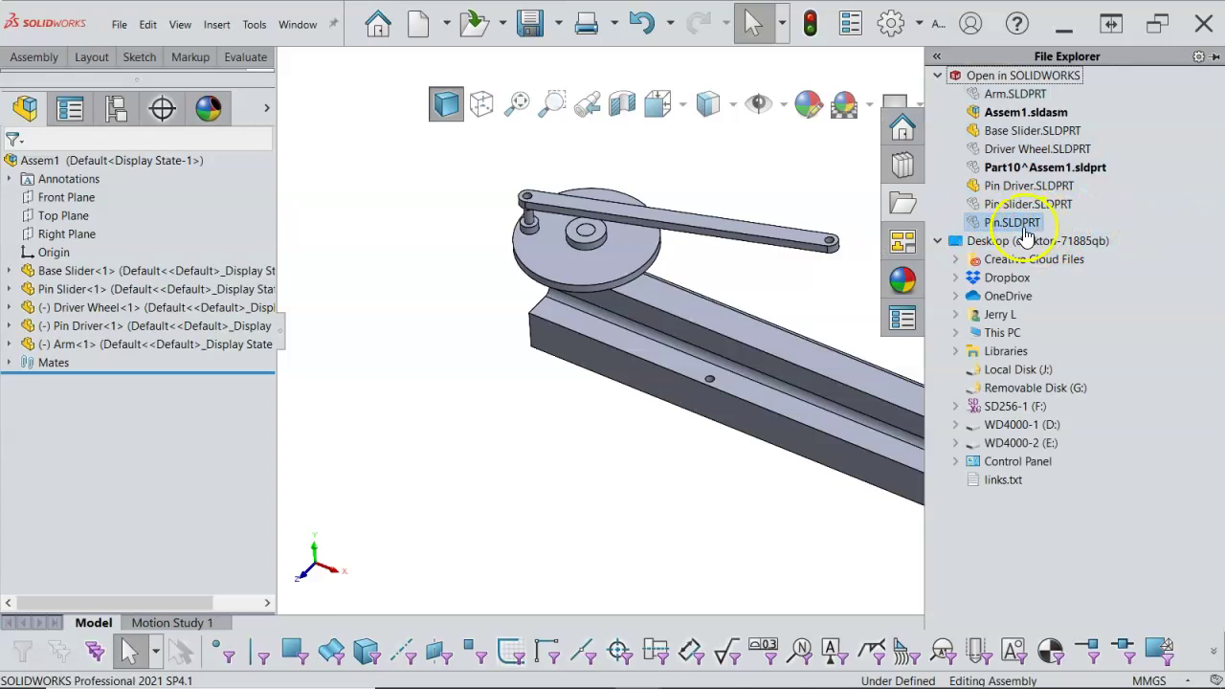
drag(1019, 230, 829, 307)
click(837, 306)
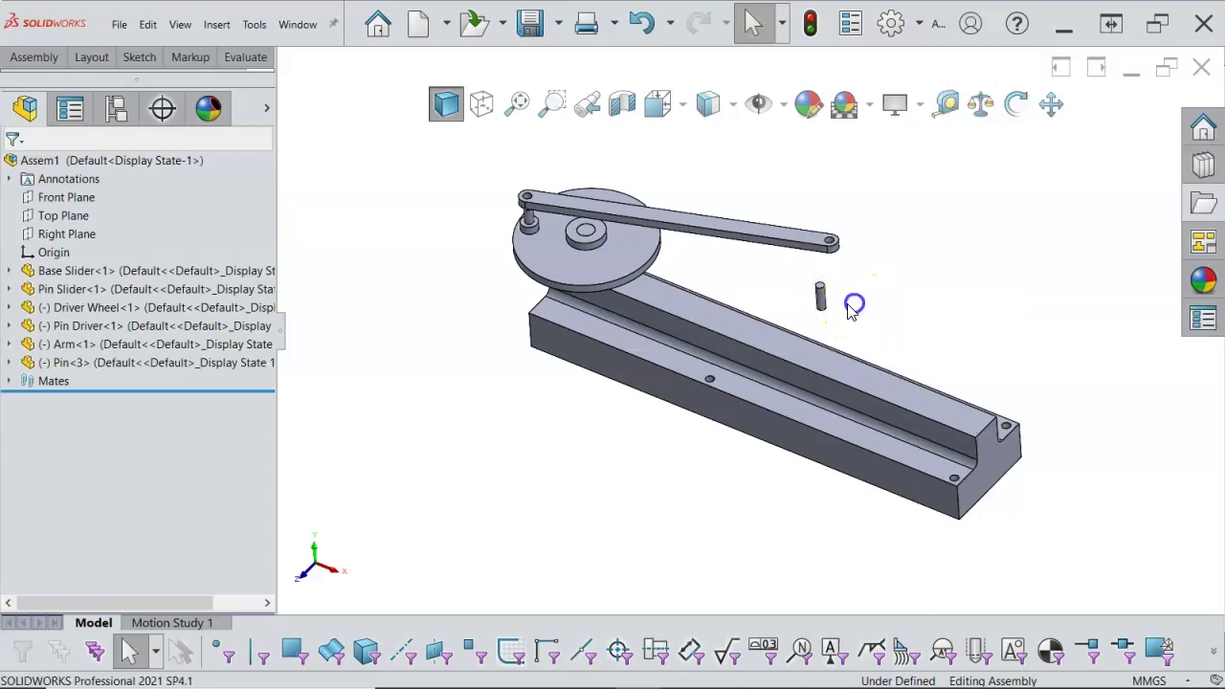
Step: Mate the new Pin's bottom face coincident with the bottom edge of the middle hole in the Base Slider's rear ledge
scroll(842, 311, down, 3)
middle_drag(840, 313, 795, 341)
scroll(796, 341, down, 5)
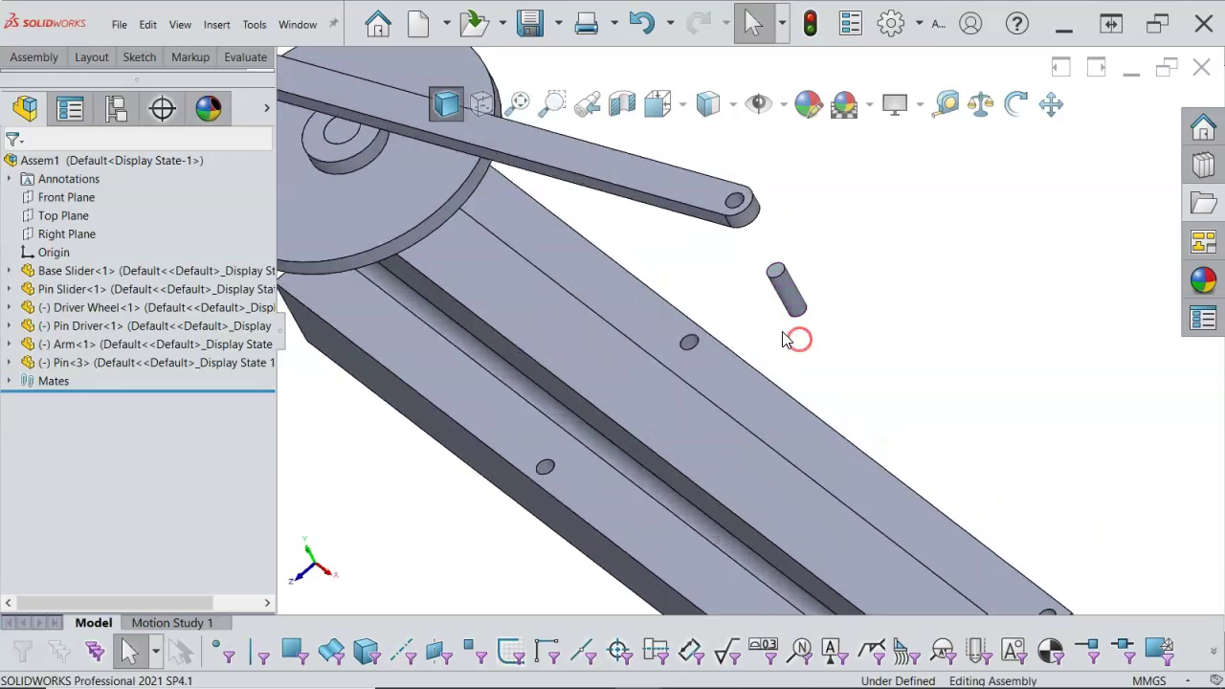
middle_drag(696, 328, 730, 385)
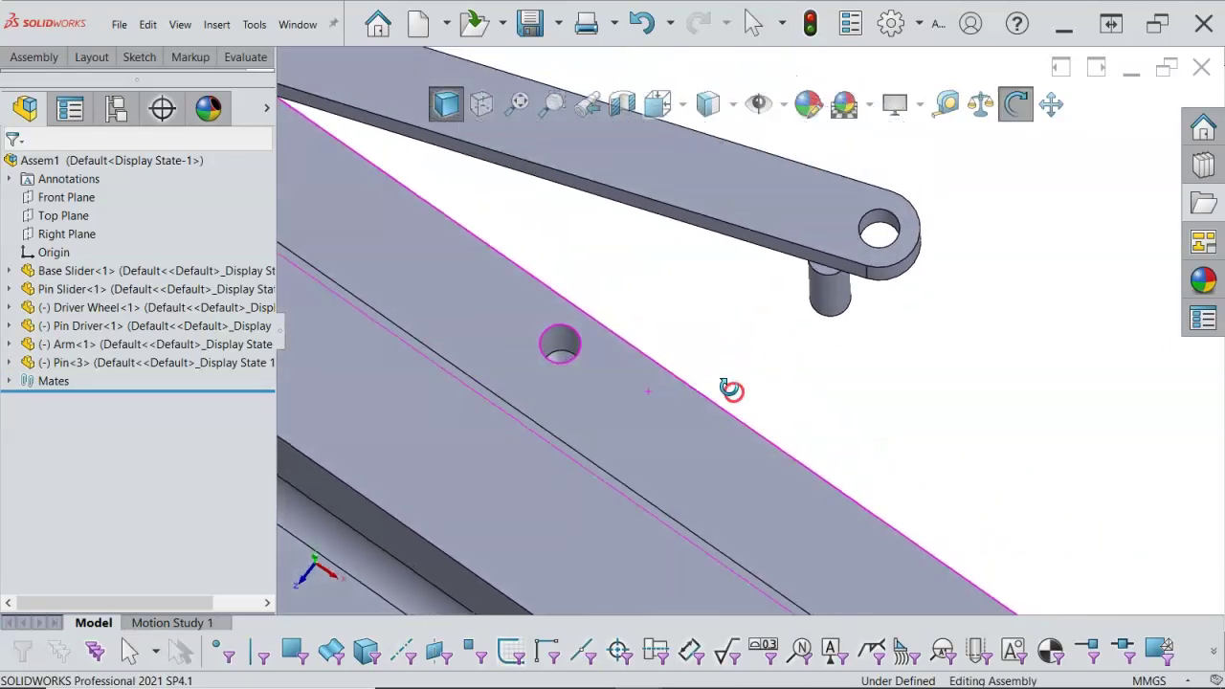
drag(593, 350, 566, 358)
middle_drag(711, 374, 664, 204)
key(Escape)
scroll(826, 324, down, 5)
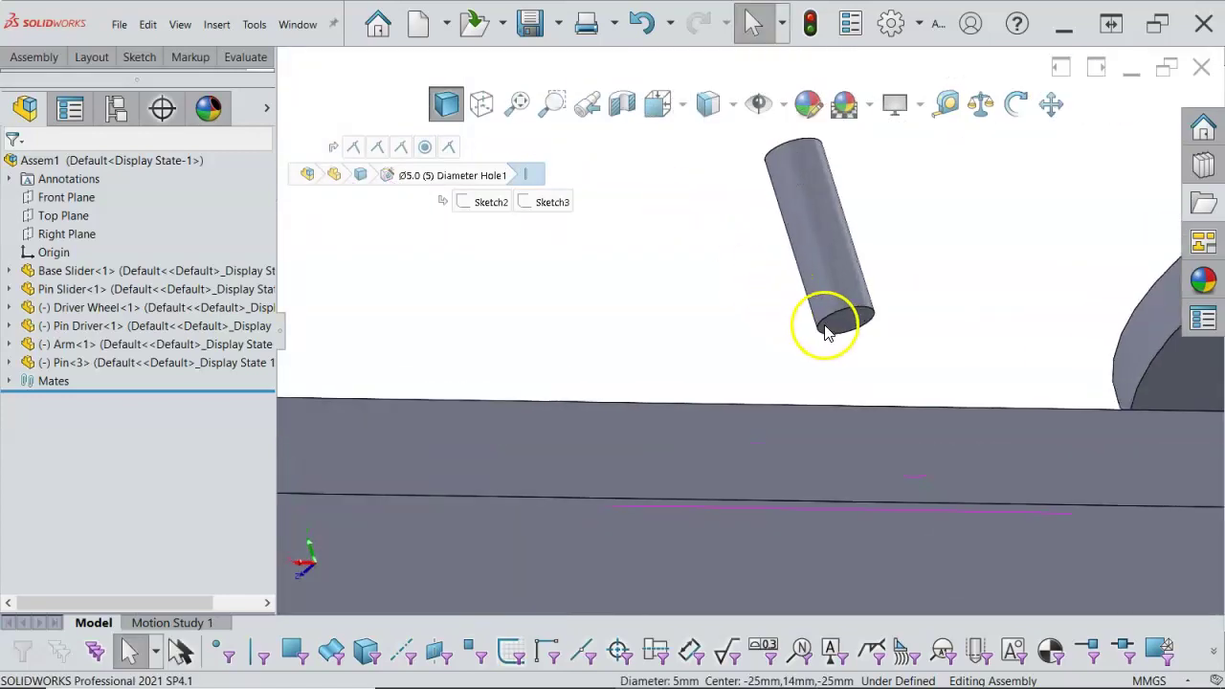
ctrl+click(848, 330)
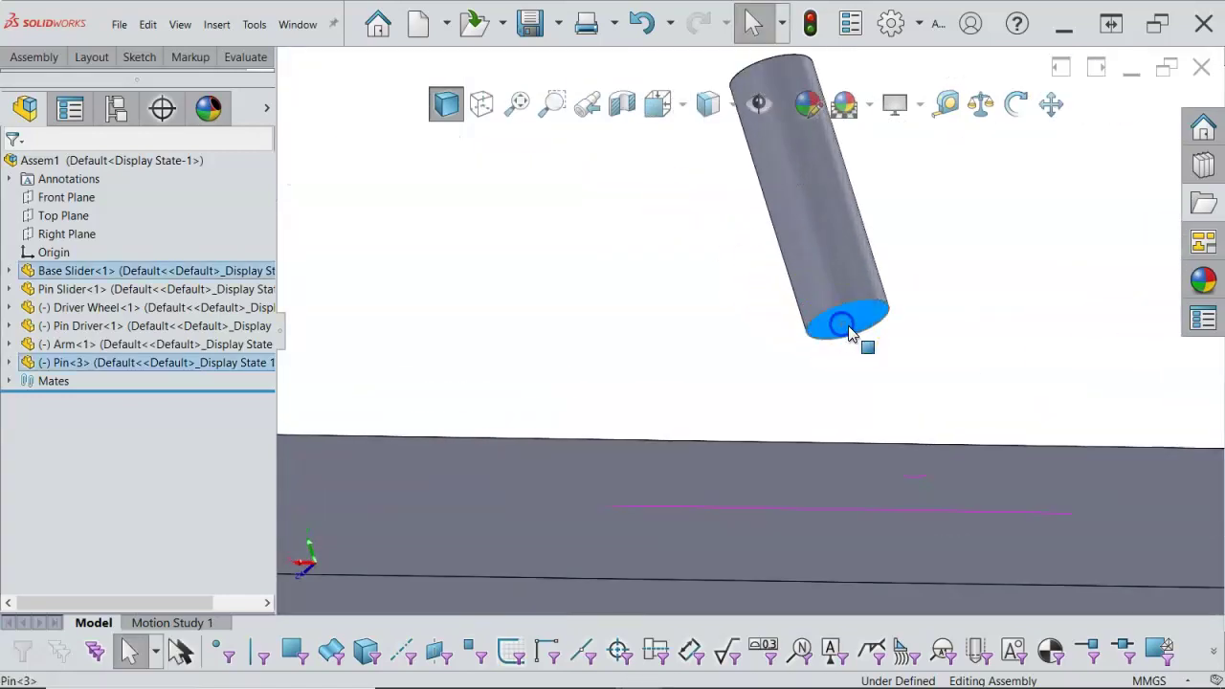
click(887, 316)
middle_drag(887, 316, 954, 354)
scroll(948, 359, up, 6)
click(948, 369)
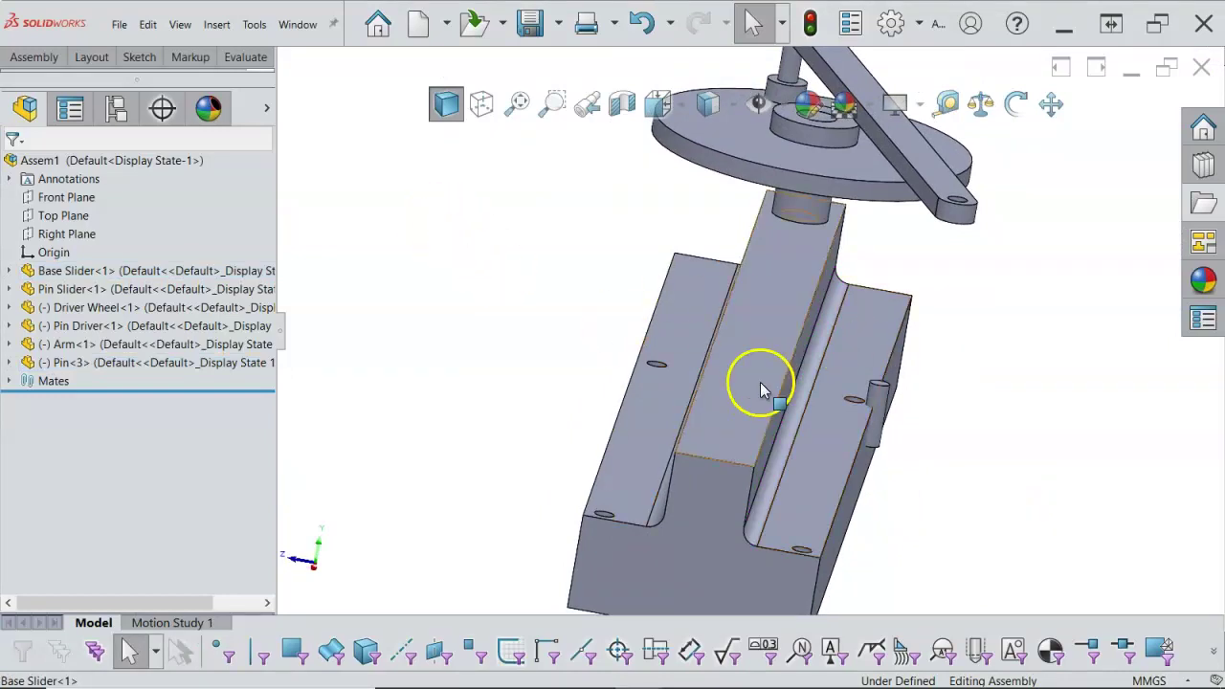
Step: Use Move Component to bring the newly placed Pin out of the Base Slider body, beside the middle hole of the rear ledge
drag(873, 398, 706, 347)
middle_drag(555, 284, 536, 338)
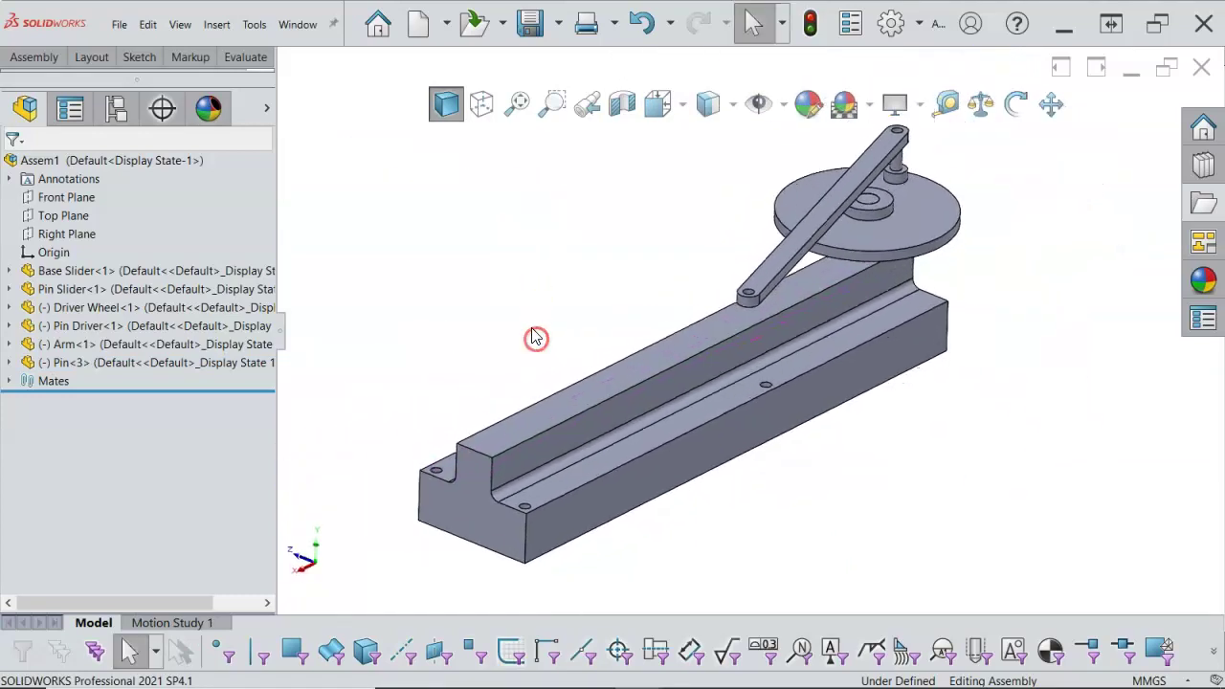
click(196, 362)
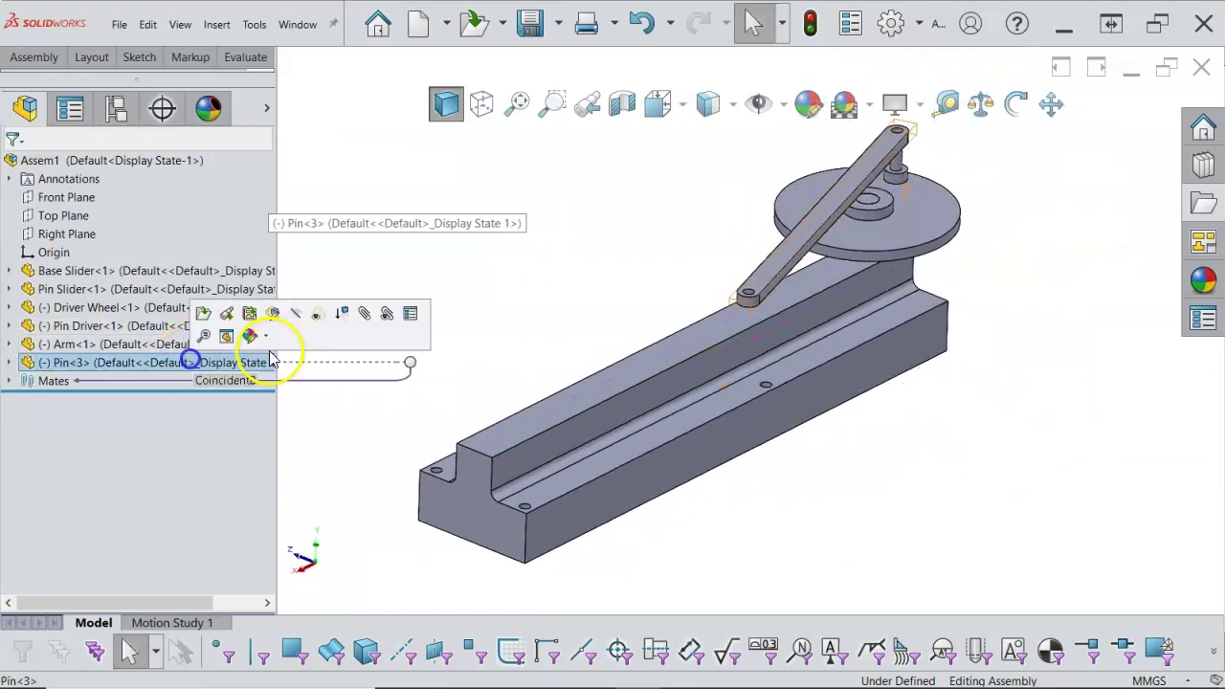
click(164, 363)
click(435, 275)
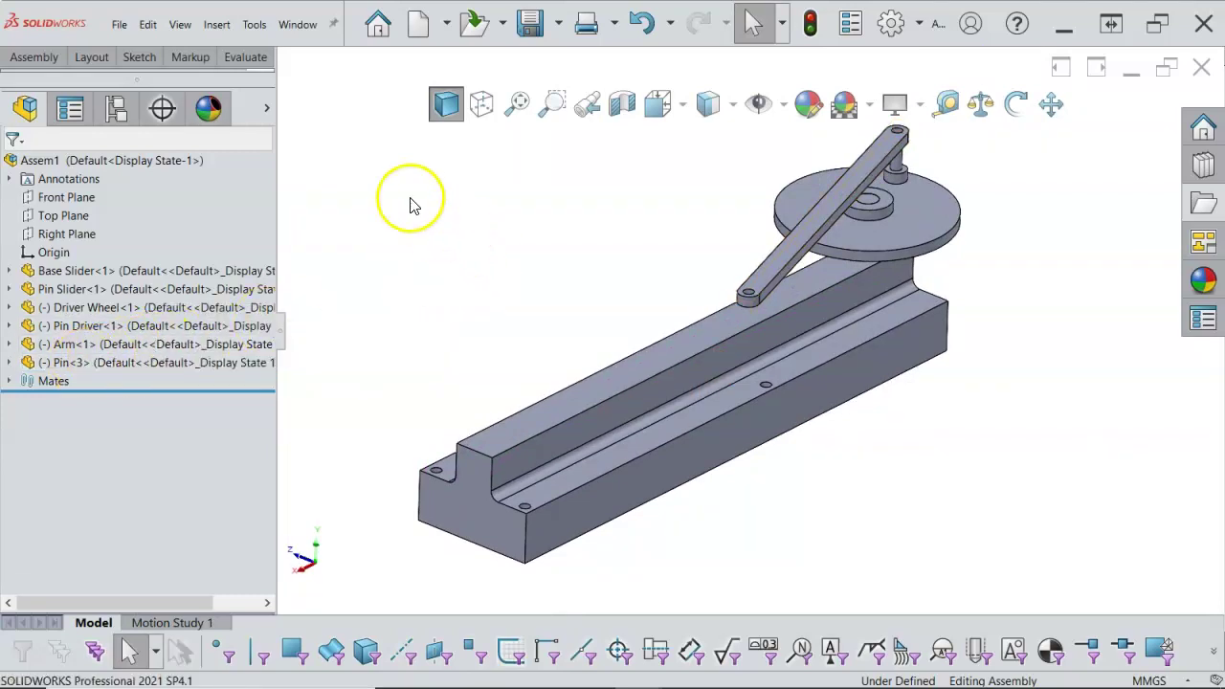
click(60, 366)
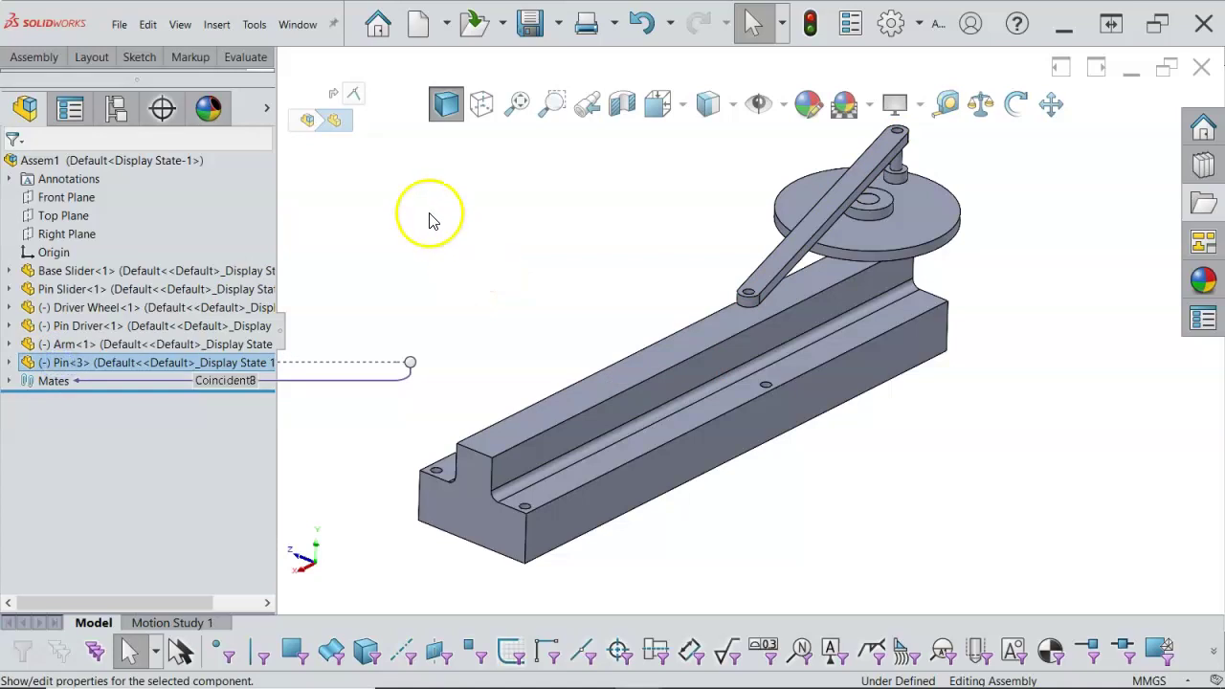
click(43, 59)
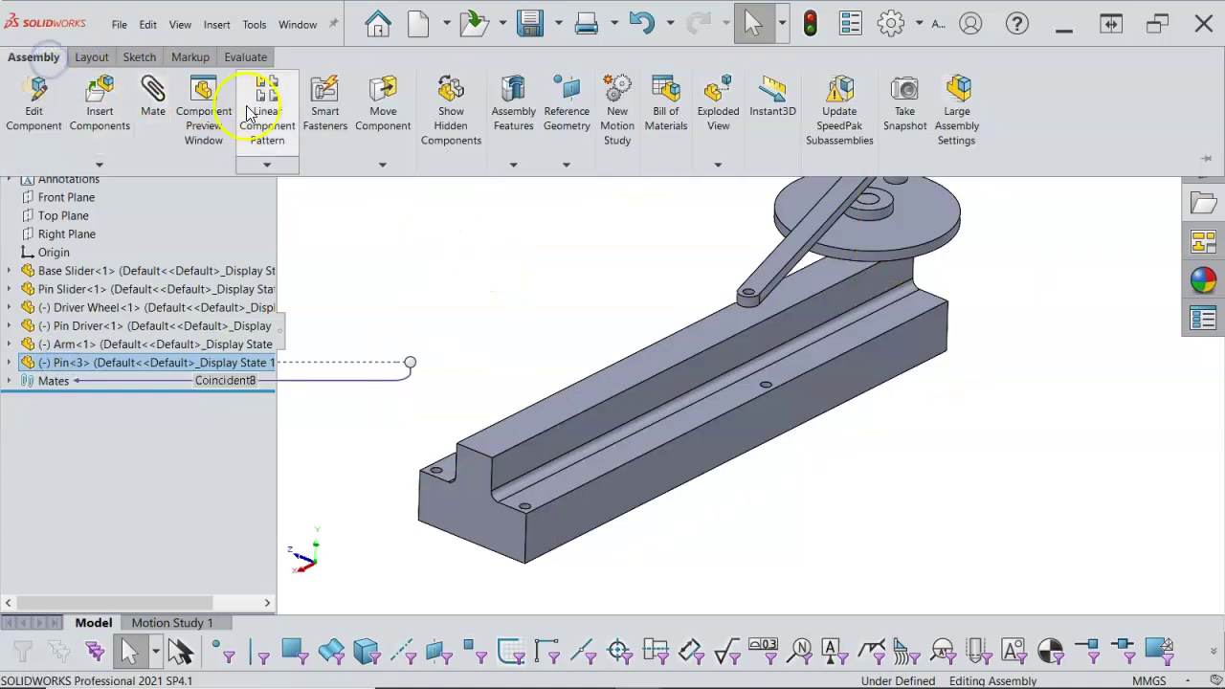
click(376, 137)
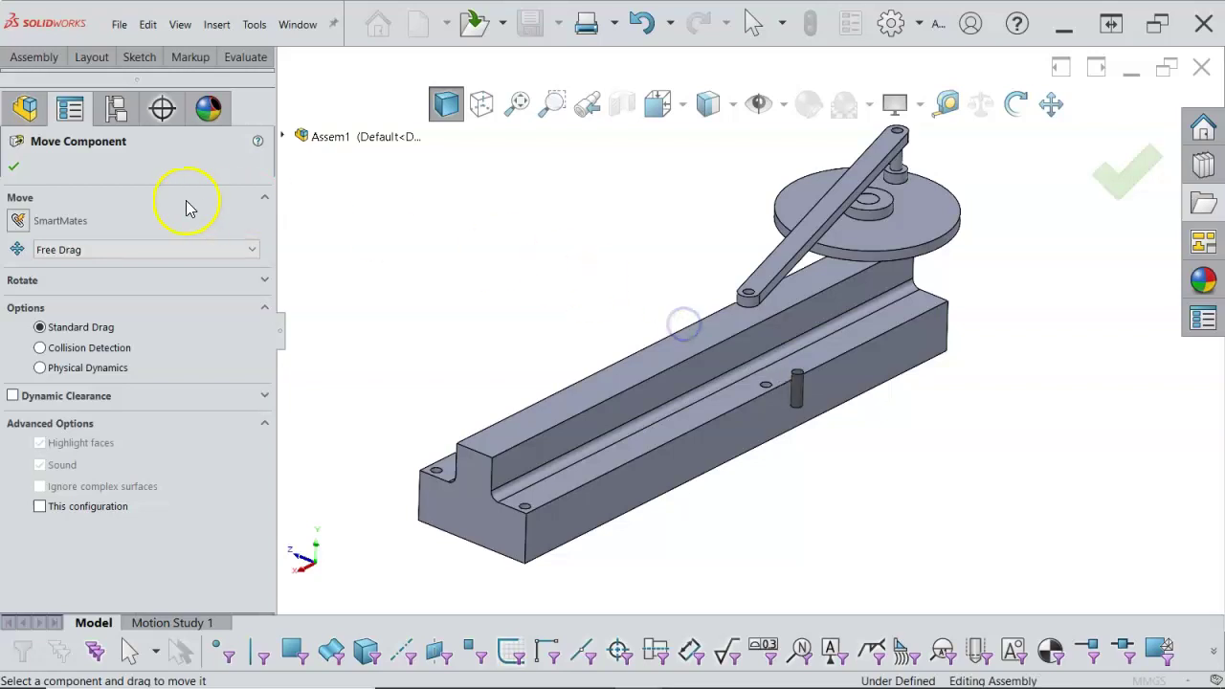
click(17, 163)
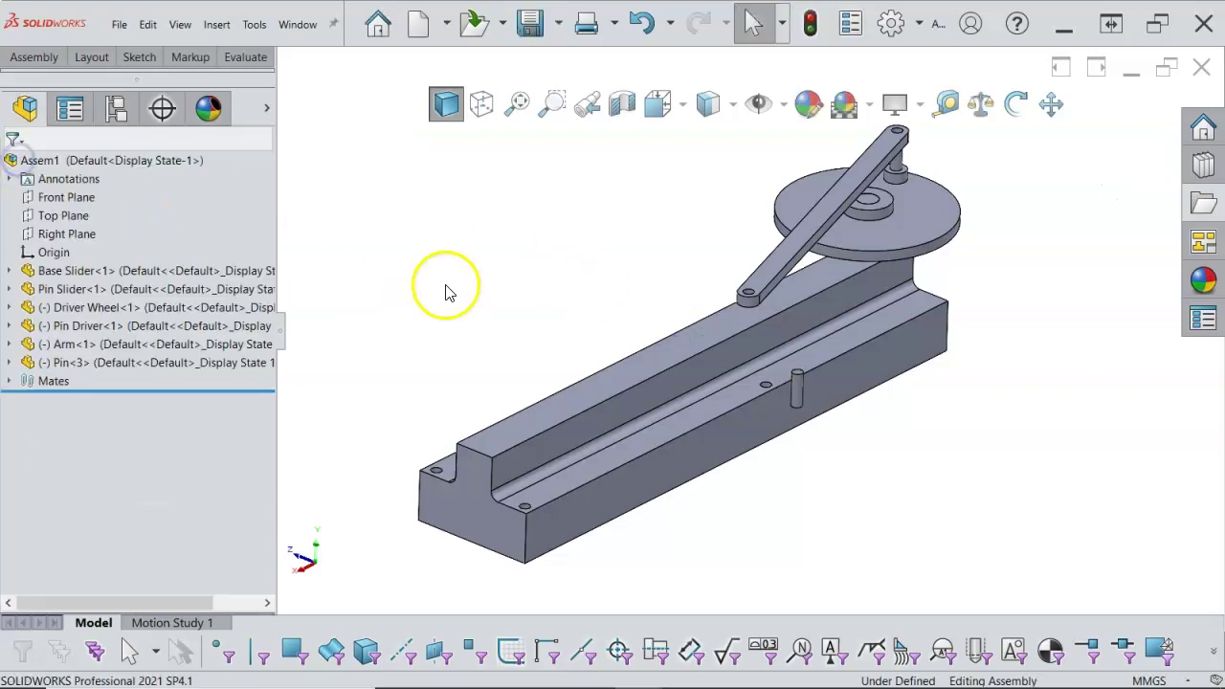
Step: Mate the Pin's cylindrical face concentric with the middle hole in the Base Slider's rear ledge
middle_drag(752, 457, 752, 521)
middle_drag(800, 429, 801, 465)
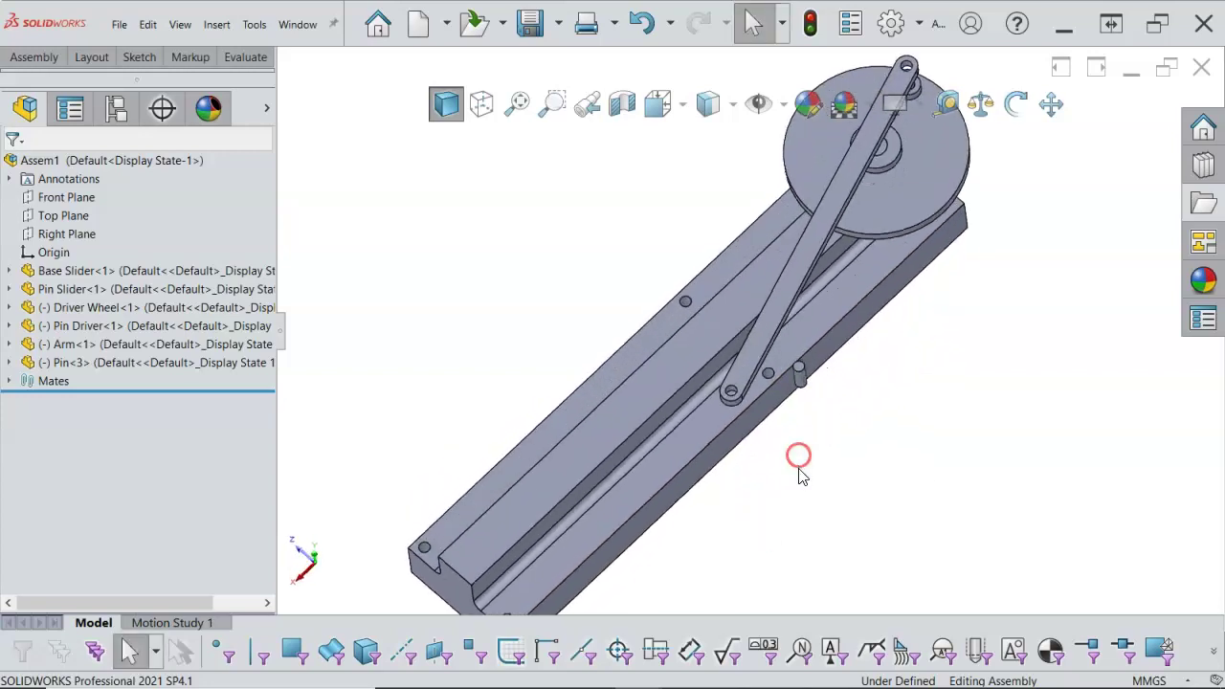
scroll(802, 401, down, 3)
scroll(802, 401, down, 1)
click(775, 327)
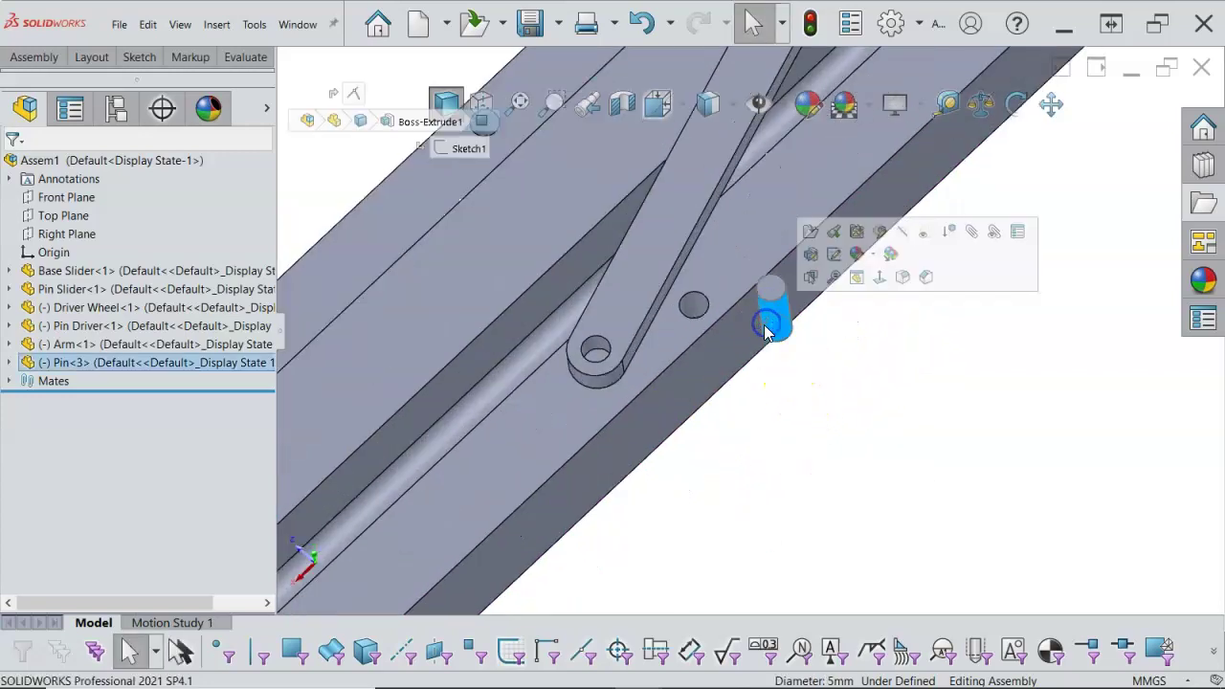
ctrl+click(694, 307)
click(804, 296)
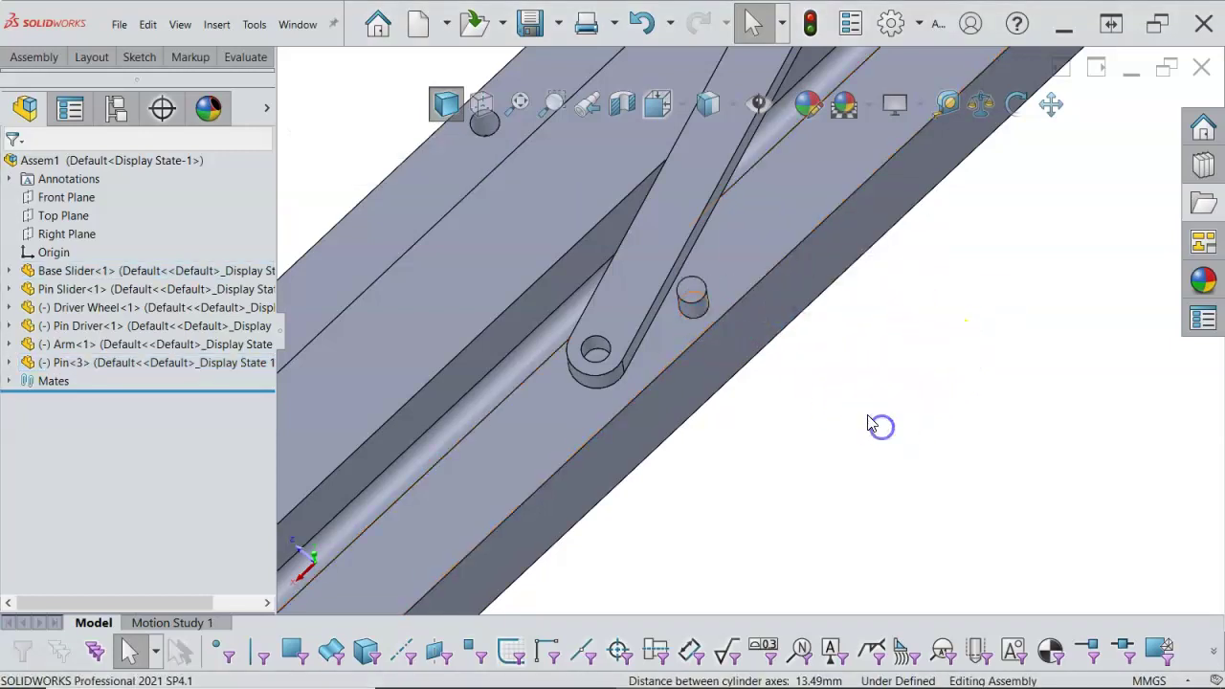
Step: Add a copy of the mated Pin to the assembly, placing it beside the middle hole of the Base Slider's front ledge
scroll(880, 427, up, 8)
middle_drag(826, 400, 703, 362)
middle_drag(825, 330, 837, 337)
middle_drag(637, 371, 622, 376)
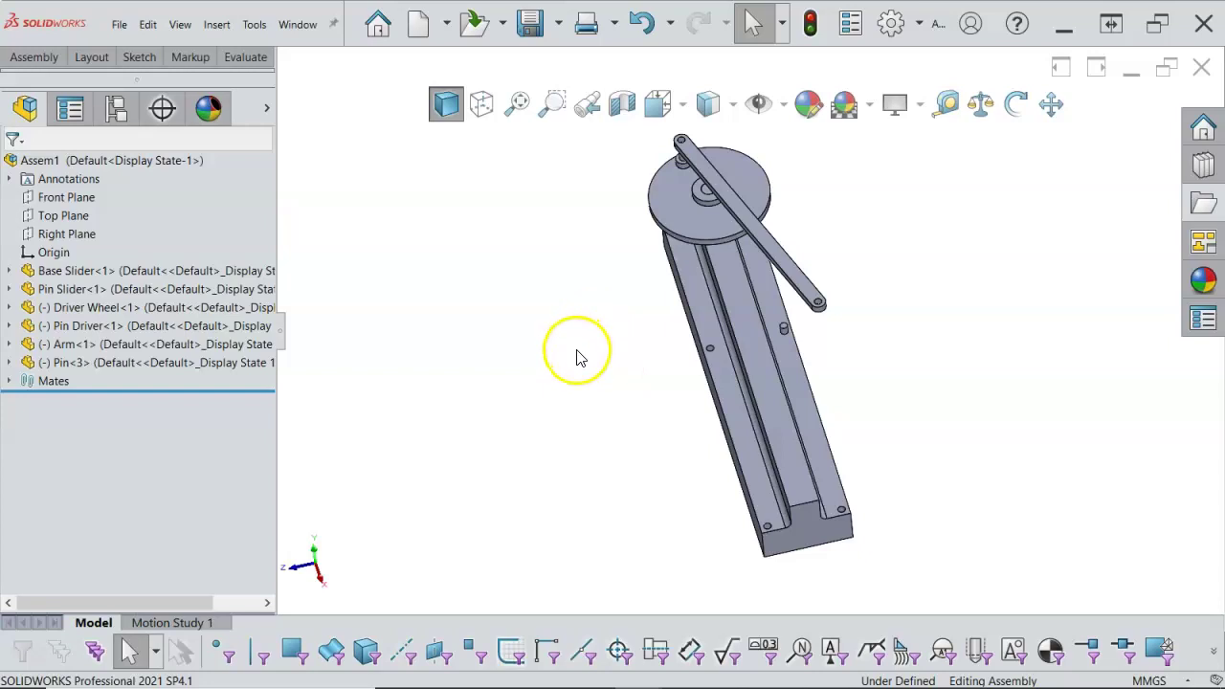
middle_drag(487, 388, 530, 375)
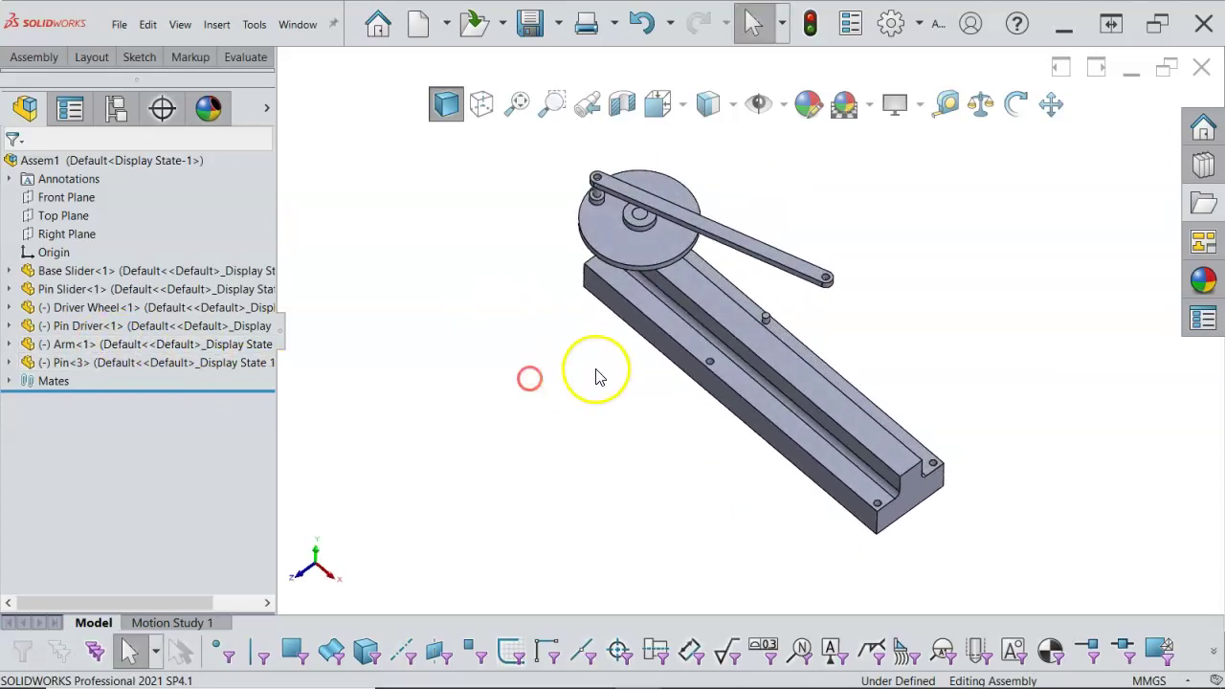
scroll(785, 330, down, 4)
scroll(727, 343, down, 2)
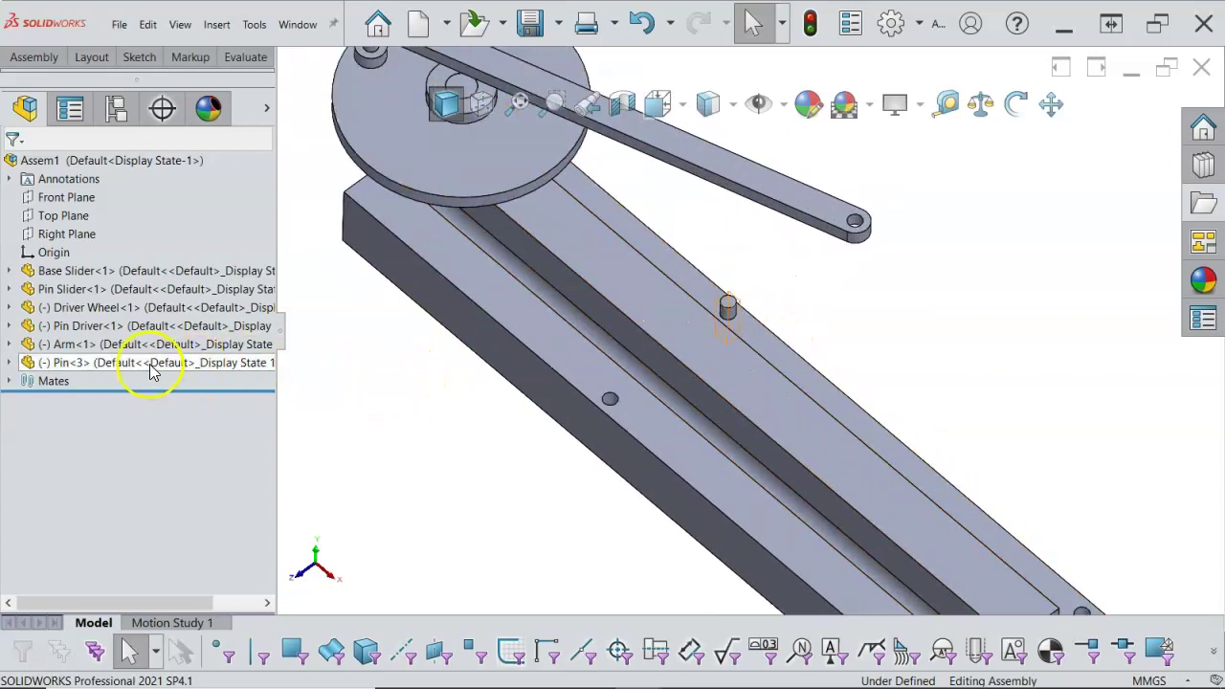
drag(150, 368, 278, 397)
drag(473, 455, 503, 450)
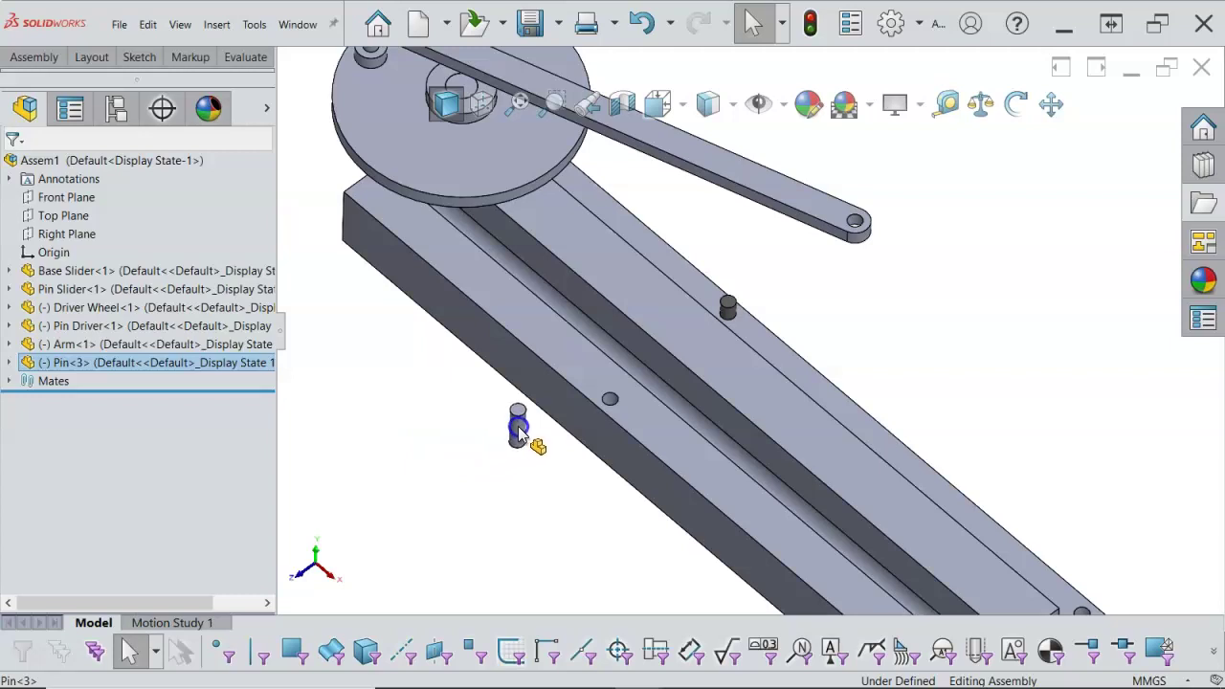
drag(518, 433, 519, 433)
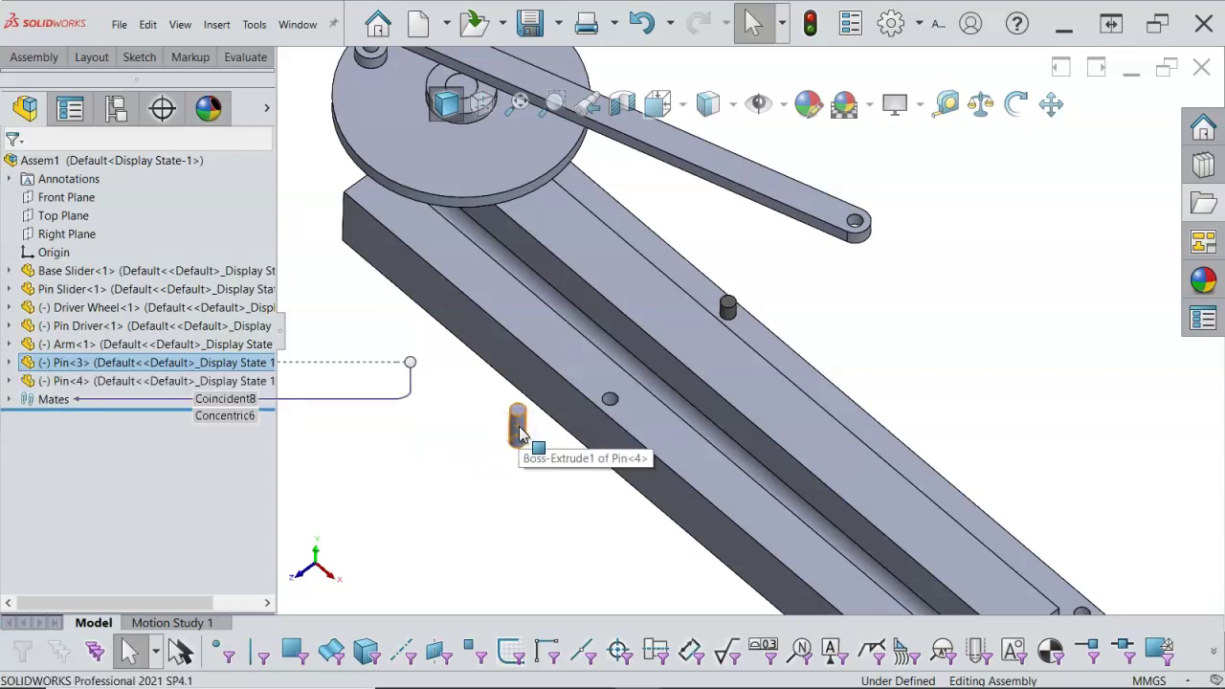
Step: Mate the copied Pin's bottom face coincident with the bottom edge of the middle hole in the front ledge
scroll(536, 418, down, 3)
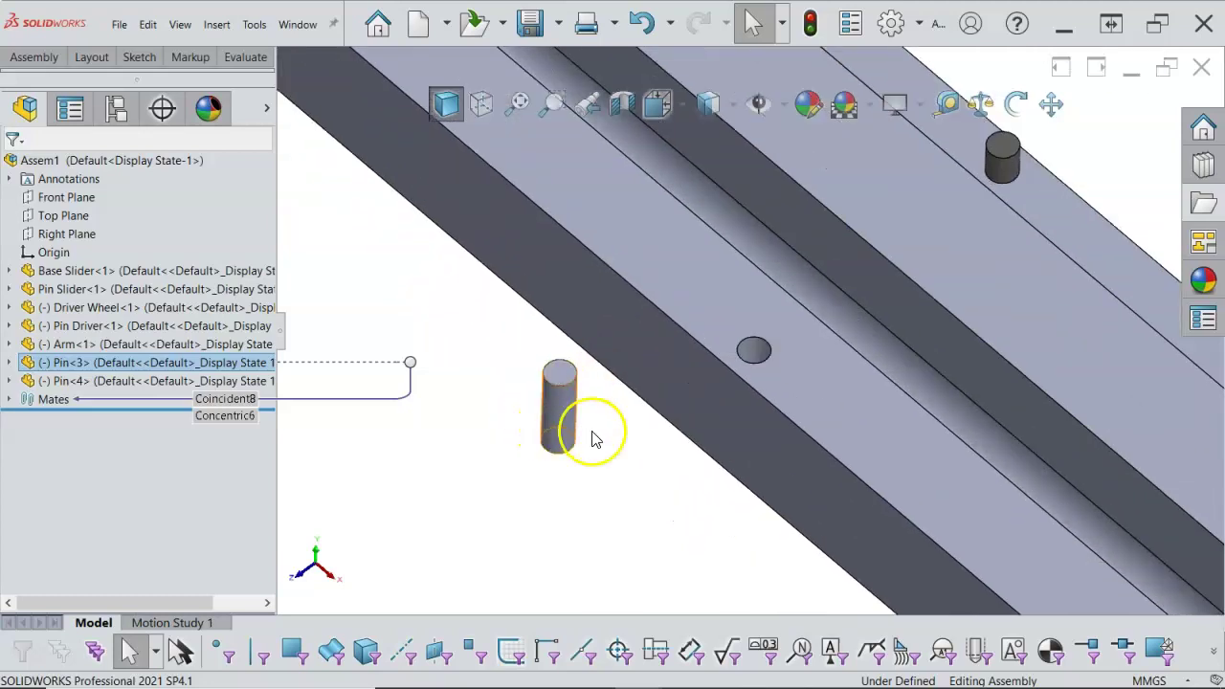
middle_drag(702, 421, 522, 513)
click(763, 356)
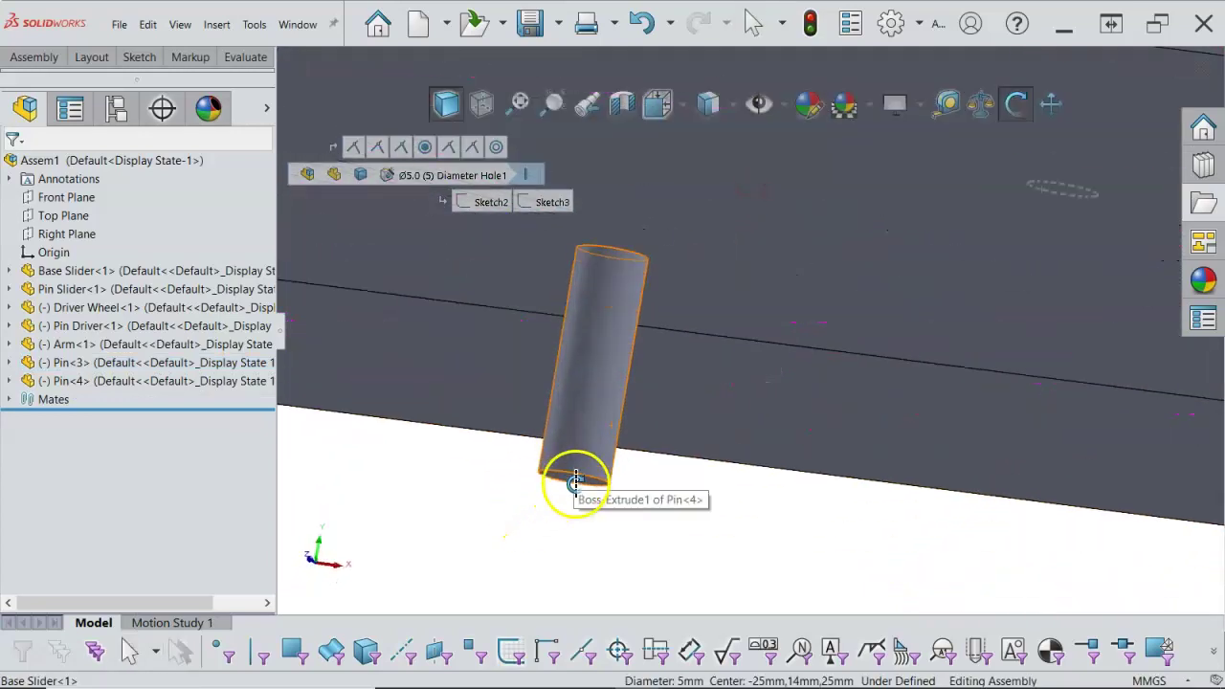
scroll(593, 461, down, 2)
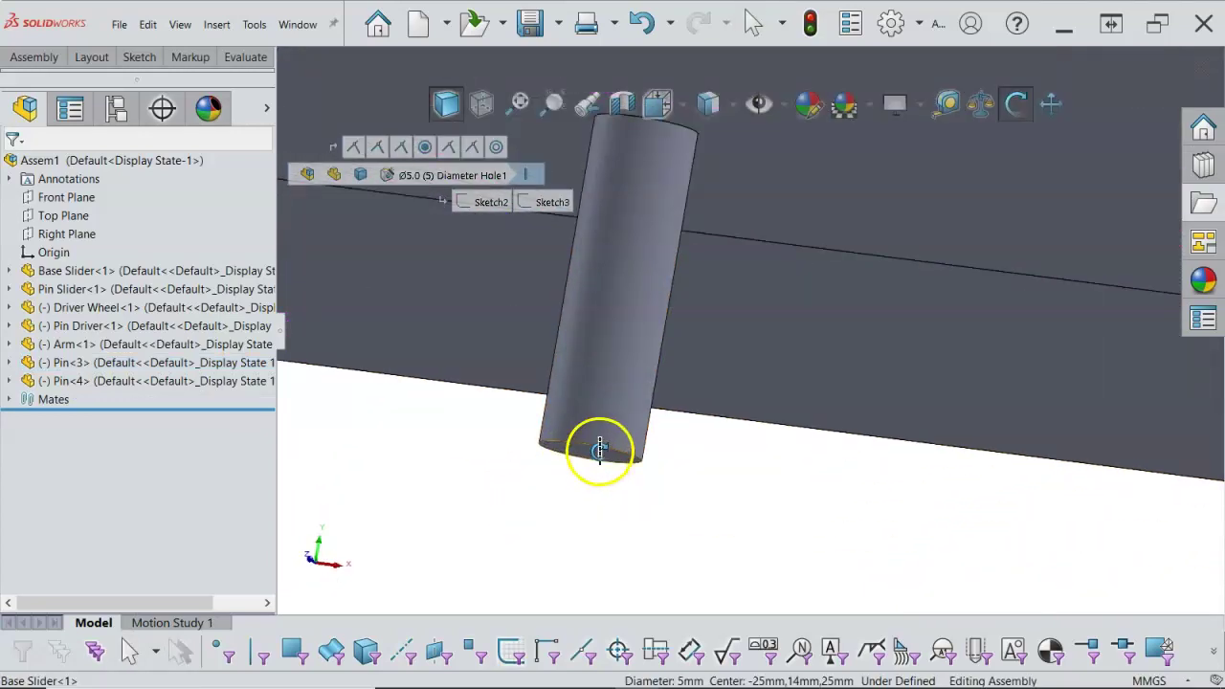
click(596, 450)
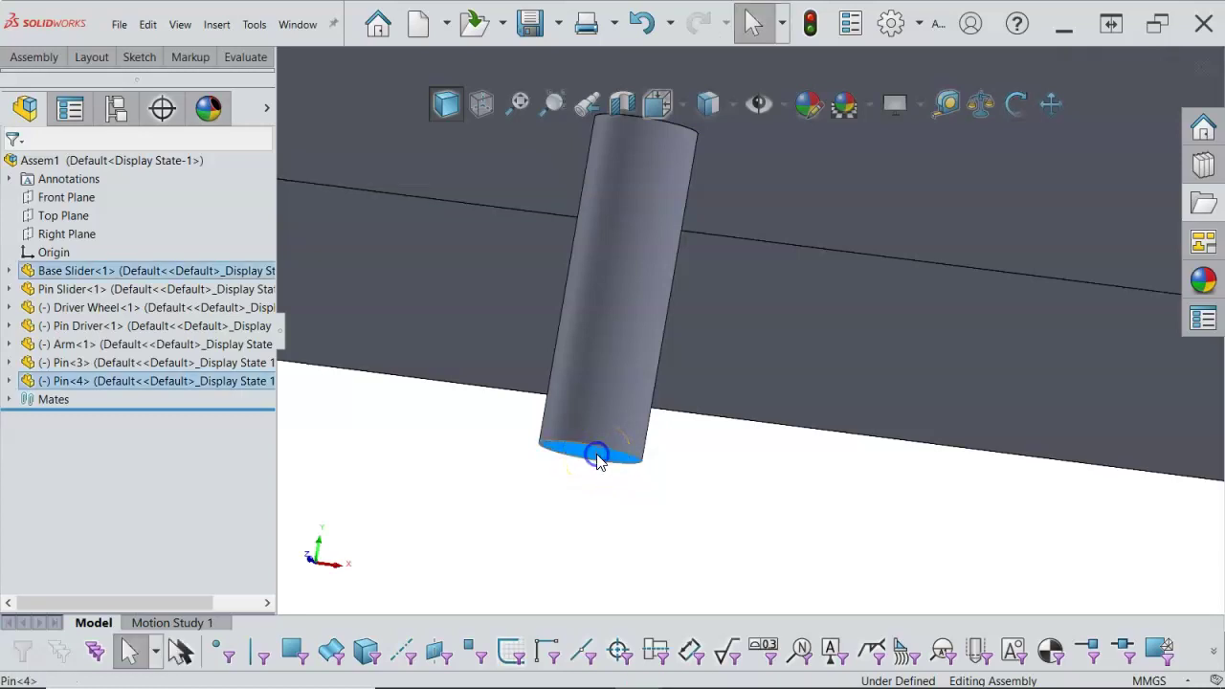
click(653, 446)
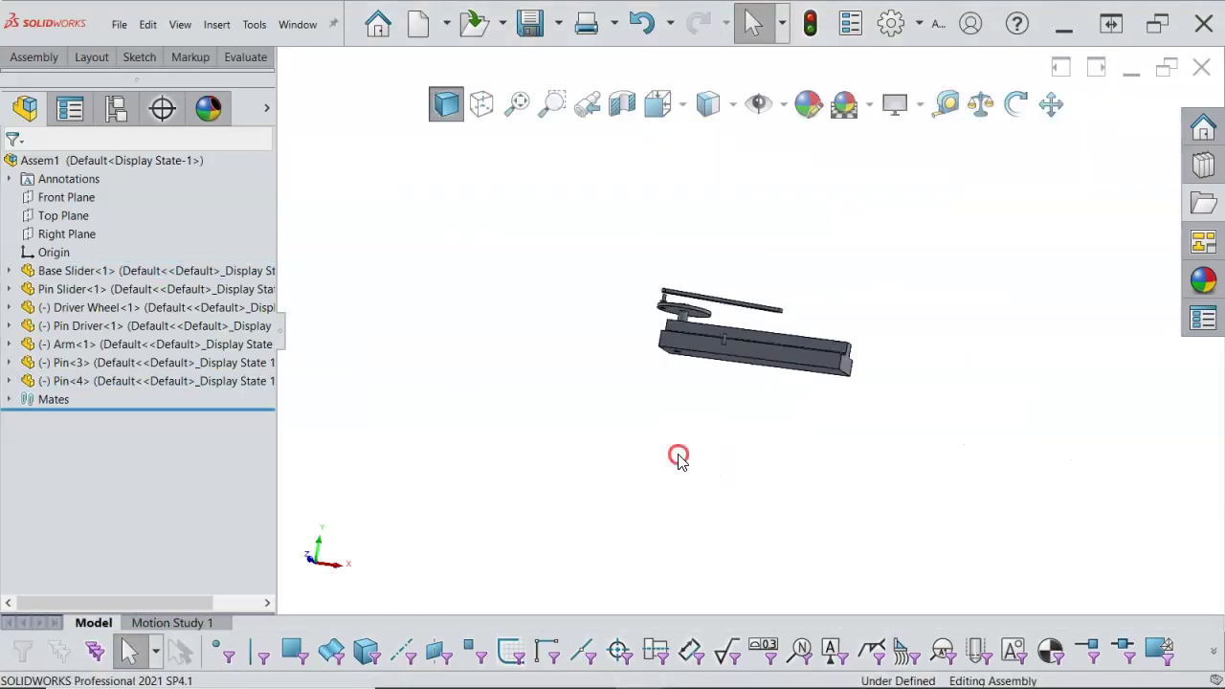
Step: Mate the copied Pin's cylindrical face concentric with the middle hole in the Base Slider's front ledge
middle_drag(678, 454, 659, 526)
scroll(721, 375, down, 5)
mouse_move(716, 328)
middle_down()
mouse_move(716, 389)
mouse_move(722, 330)
middle_up()
click(726, 326)
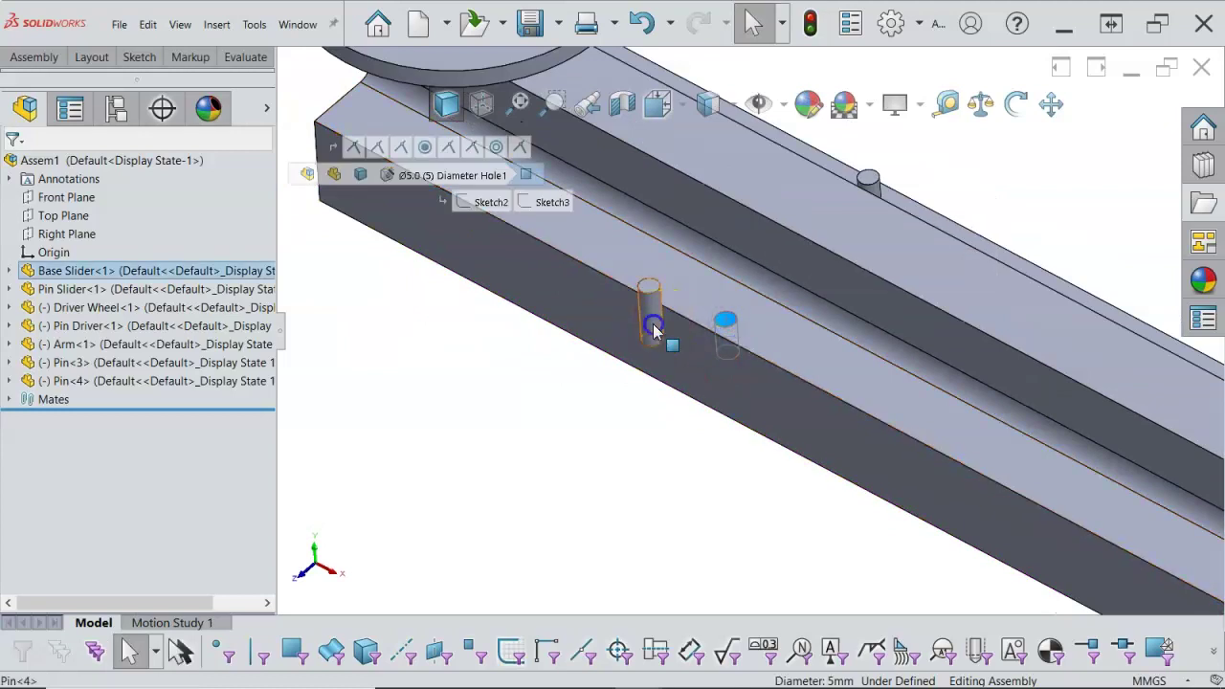
ctrl+click(649, 316)
click(767, 314)
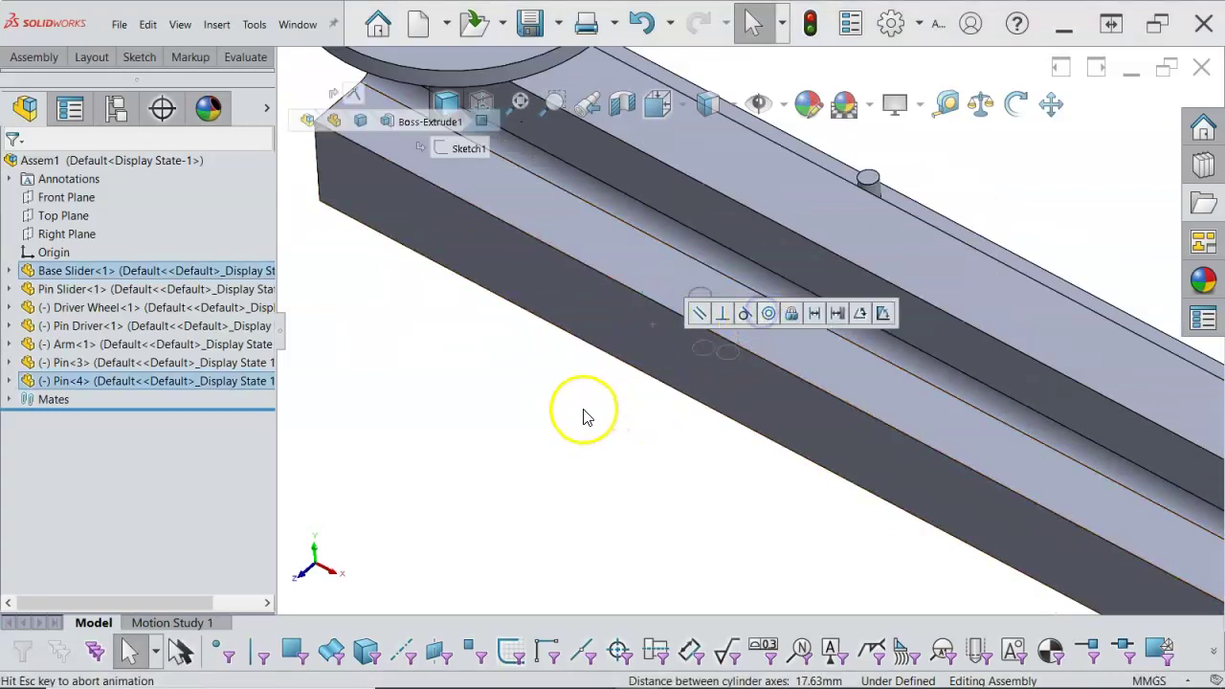
Step: Add another Pin copy beside the end hole of the Base Slider's front ledge and select its cylindrical face
scroll(588, 410, up, 5)
scroll(928, 378, down, 3)
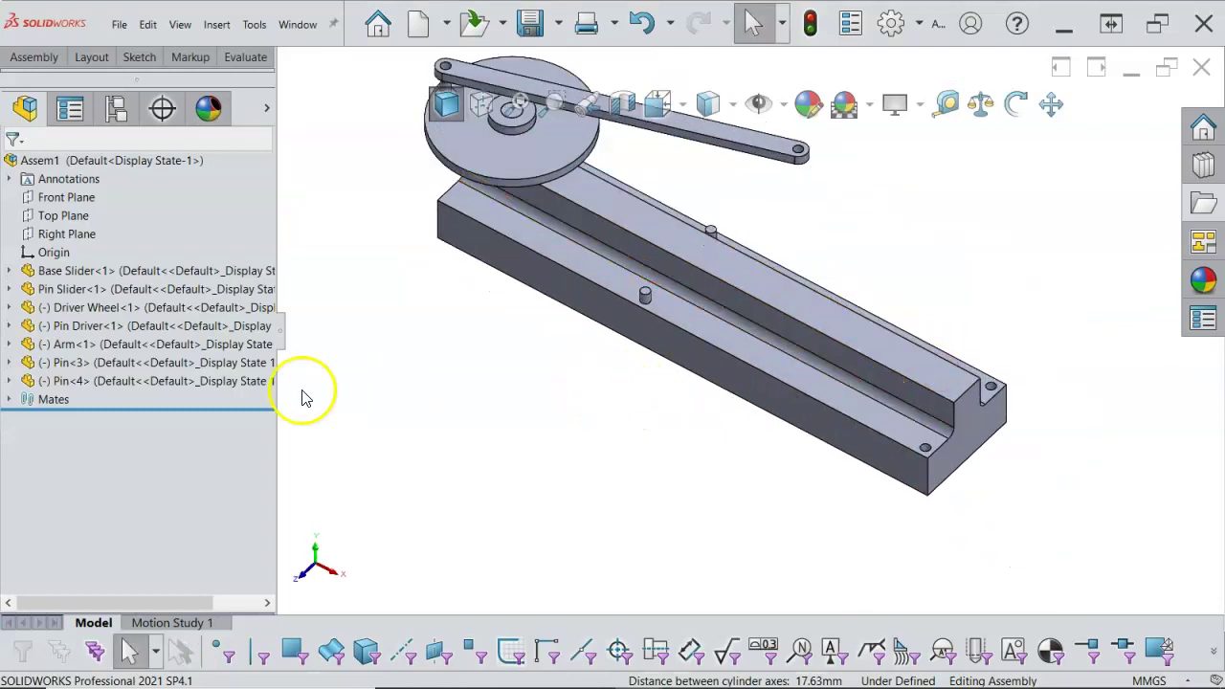
drag(123, 384, 632, 454)
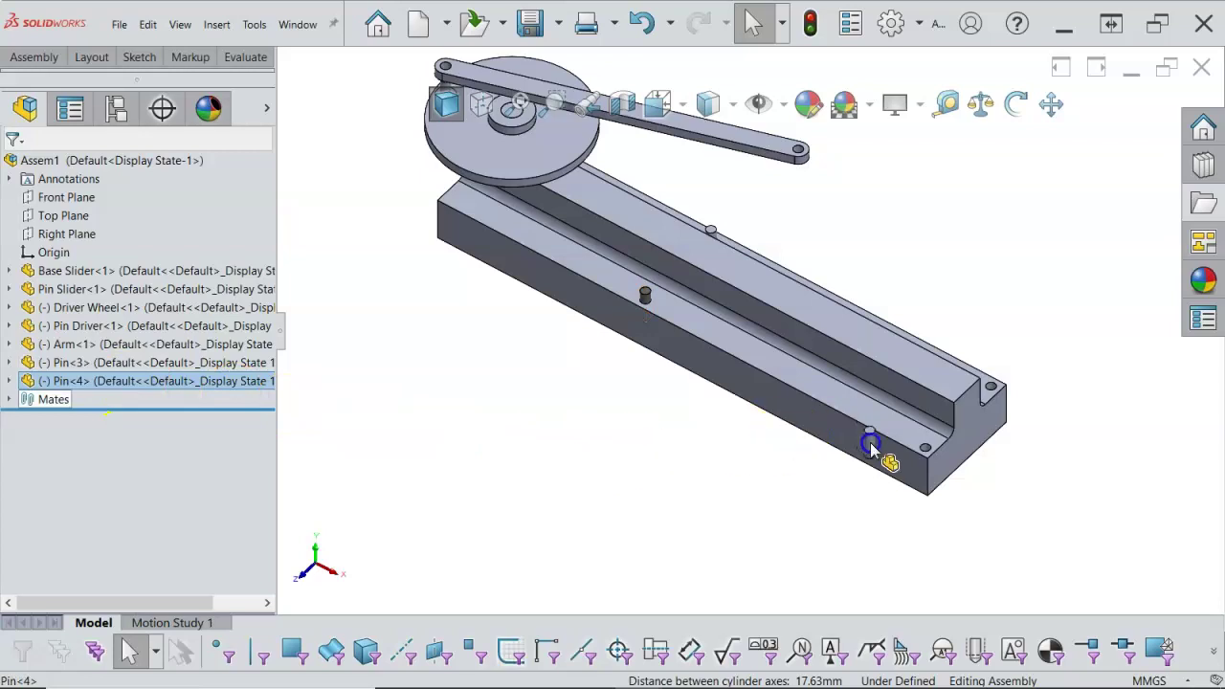
drag(875, 469, 875, 471)
scroll(876, 474, down, 4)
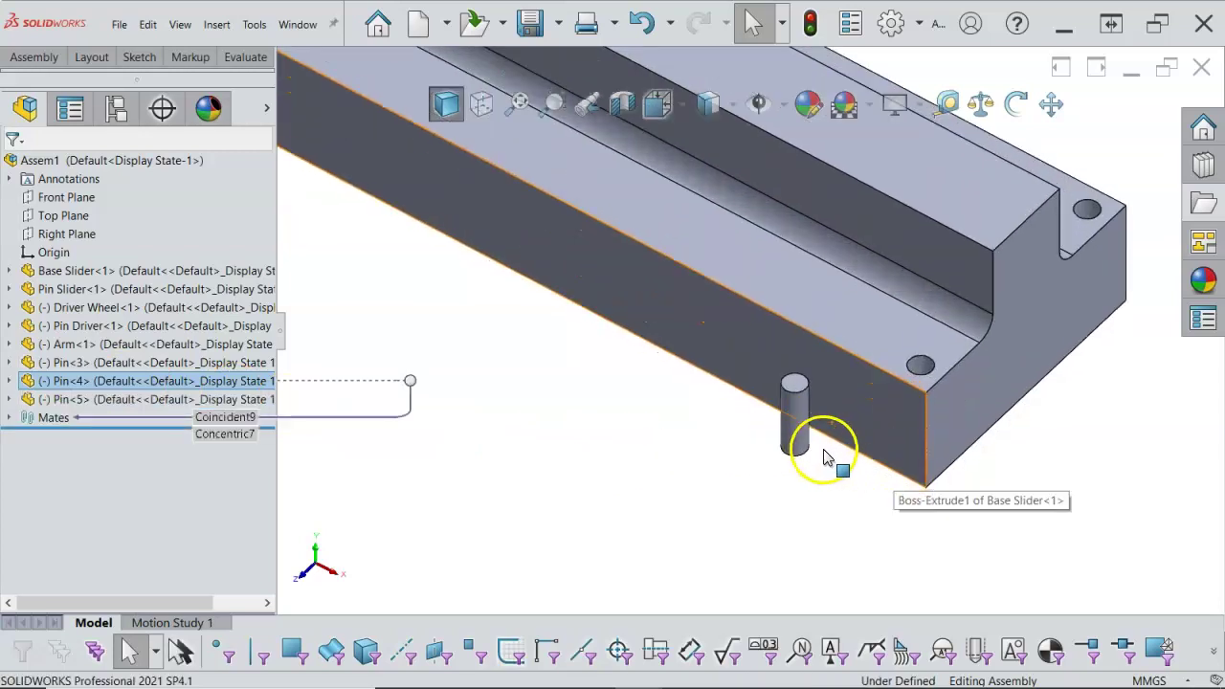
scroll(904, 400, up, 3)
click(924, 391)
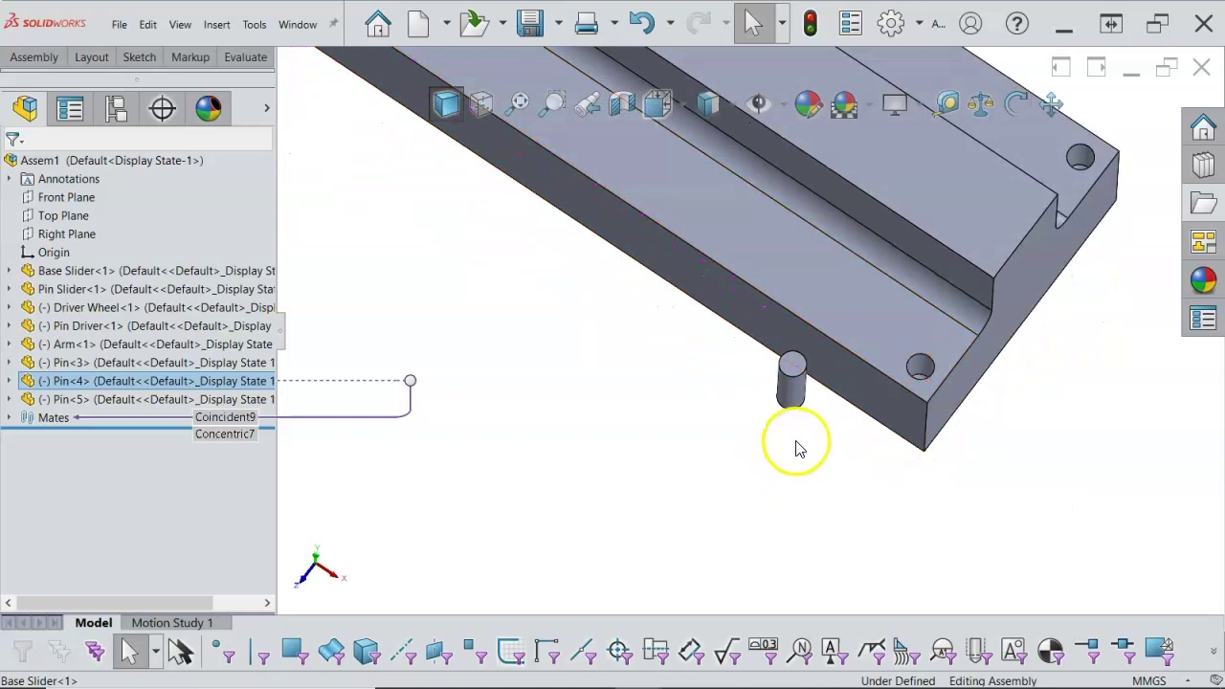
click(801, 394)
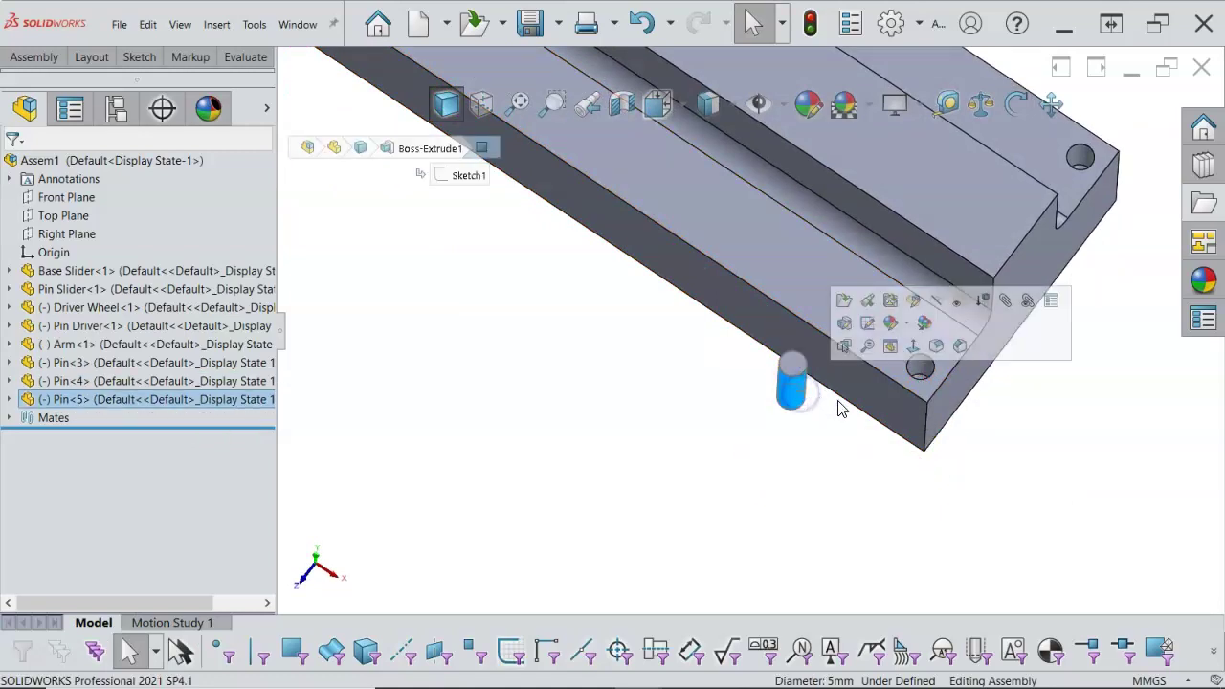
Step: Switch to the M3800 e-book, look up the PIN, SHORT drawing among the part drawings, and return to the SOLIDWORKS assembly
mouse_move(632, 687)
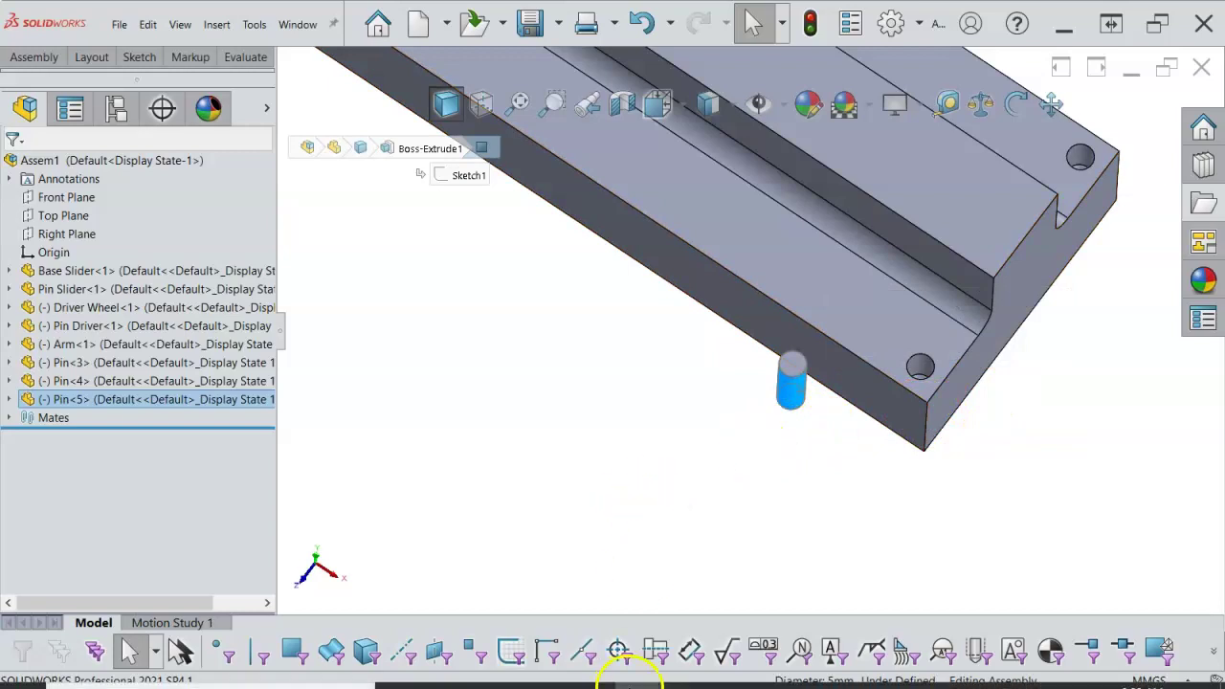
mouse_move(684, 673)
click(683, 607)
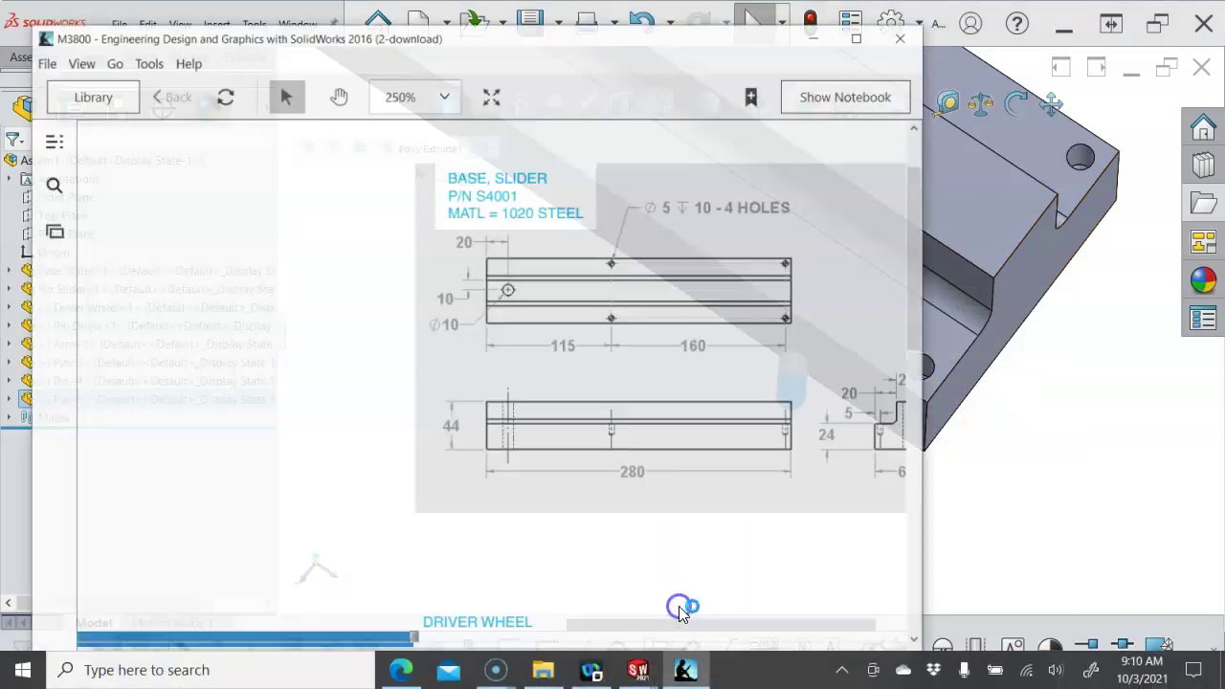
scroll(695, 551, down, 15)
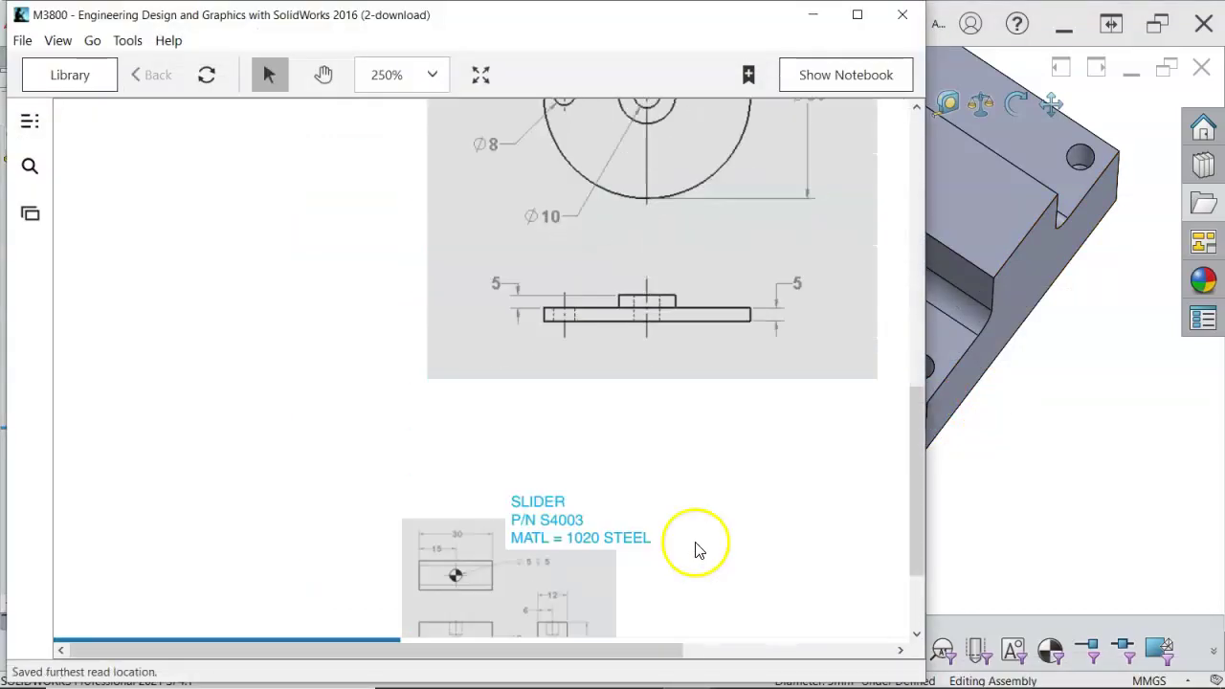
scroll(695, 550, down, 3)
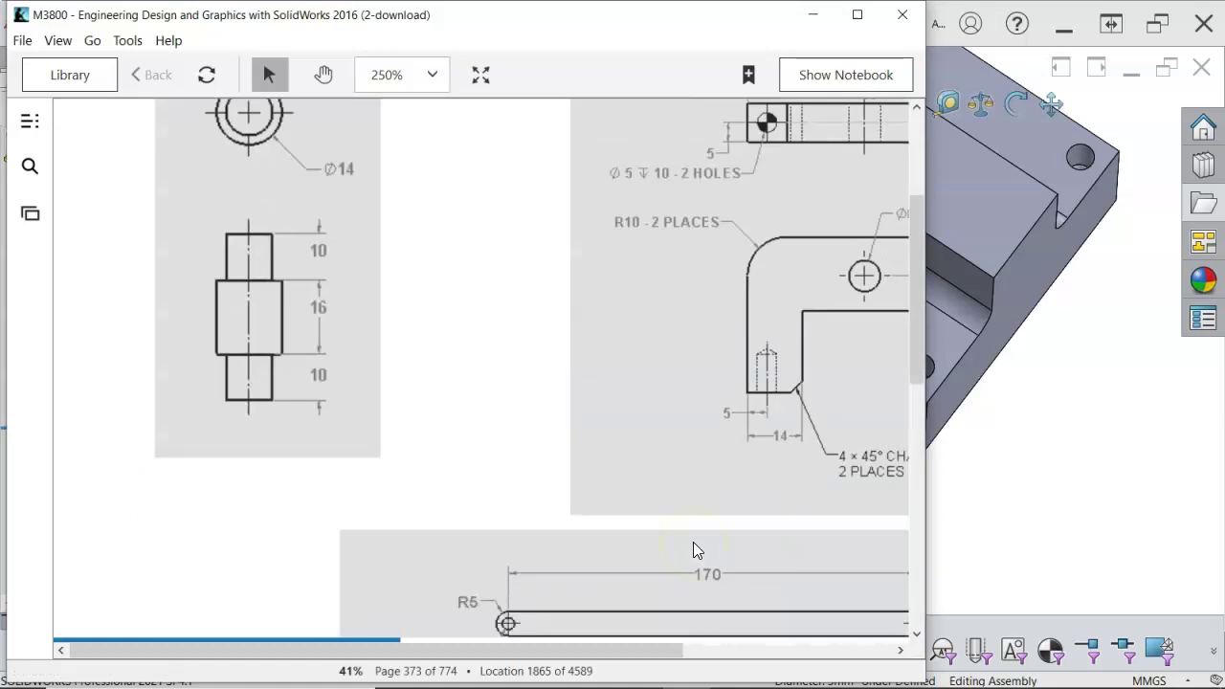
drag(639, 650, 828, 643)
drag(920, 414, 925, 542)
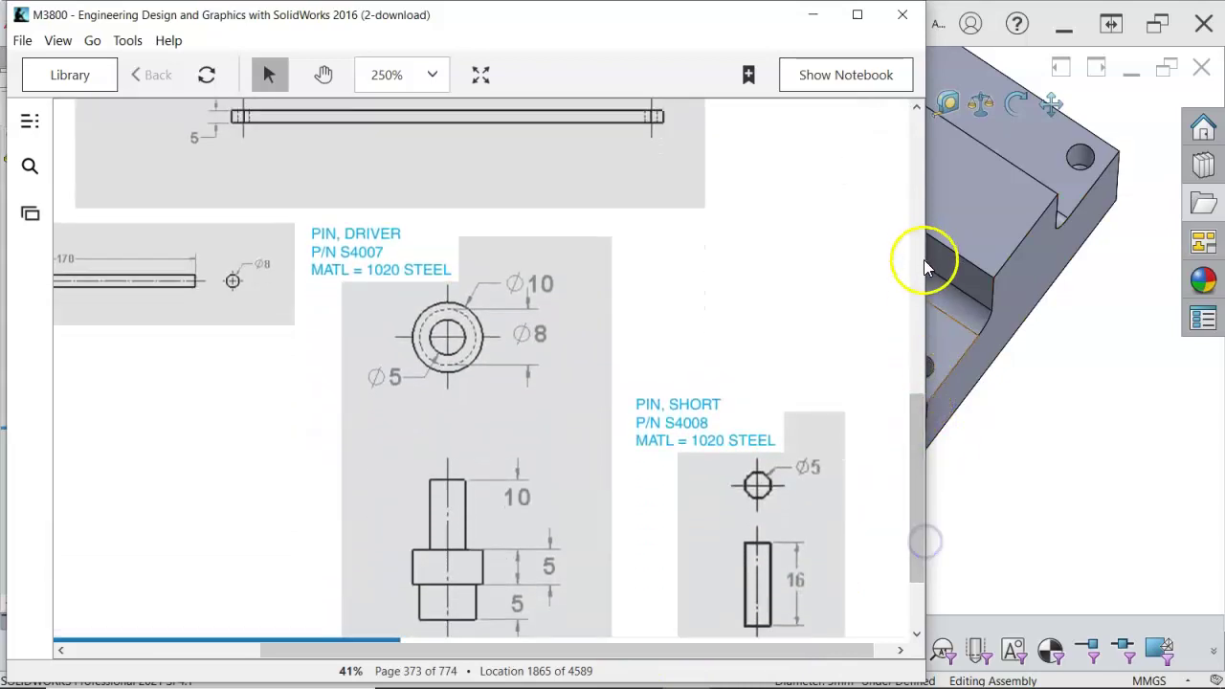
click(812, 15)
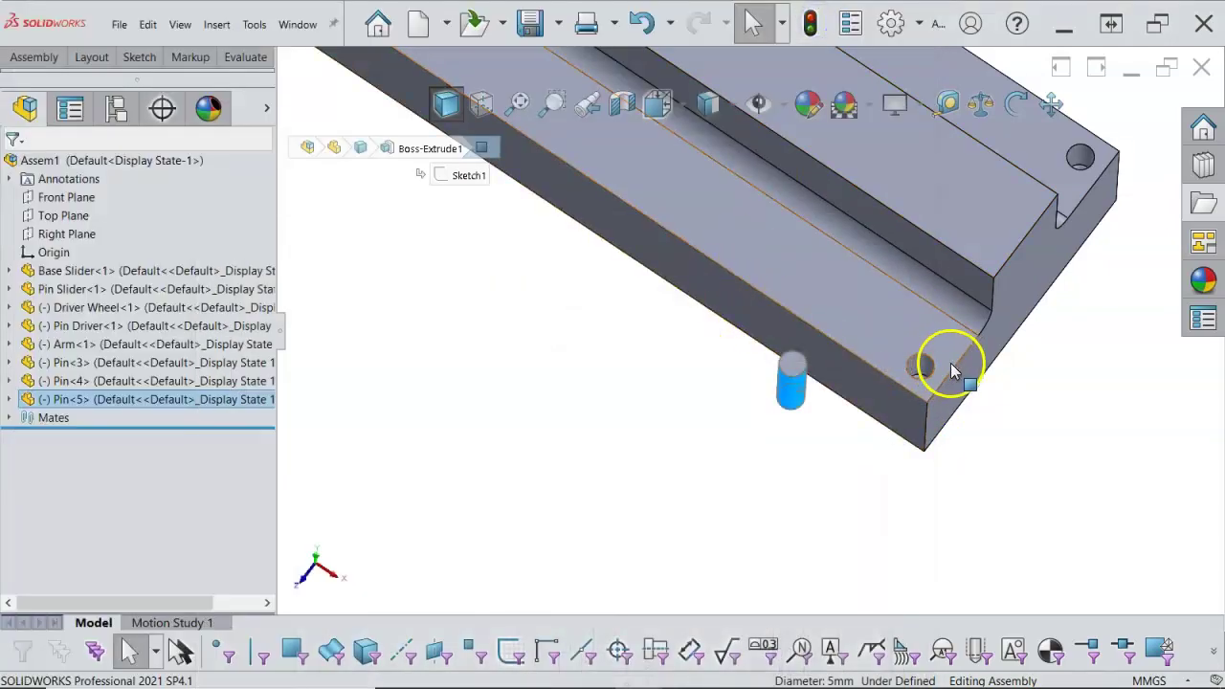
Step: Mate the Pin's cylindrical face concentric with the end hole in the Base Slider's front ledge
scroll(947, 364, down, 1)
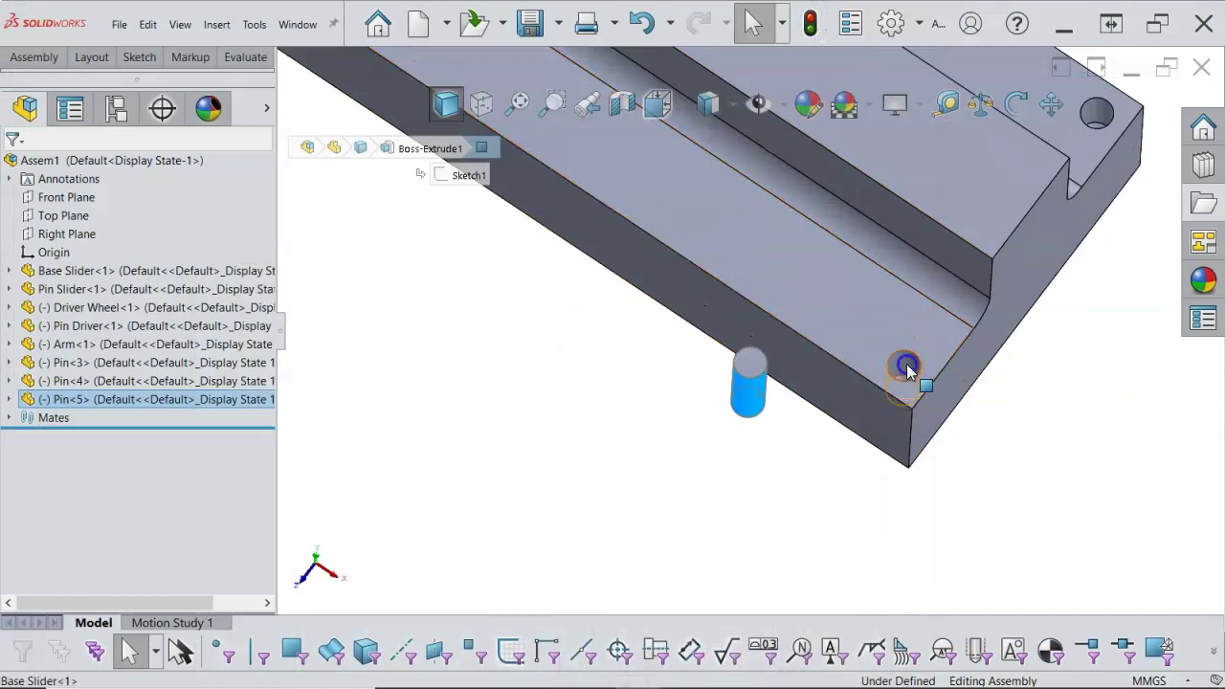
click(906, 364)
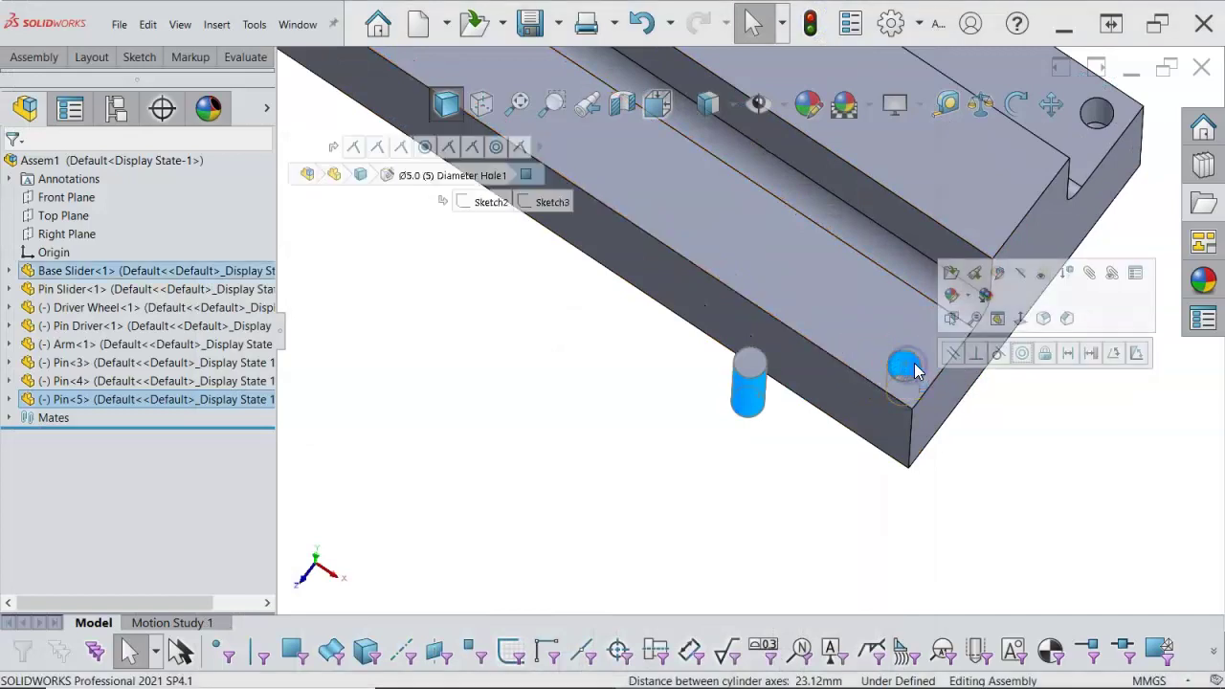
click(1024, 353)
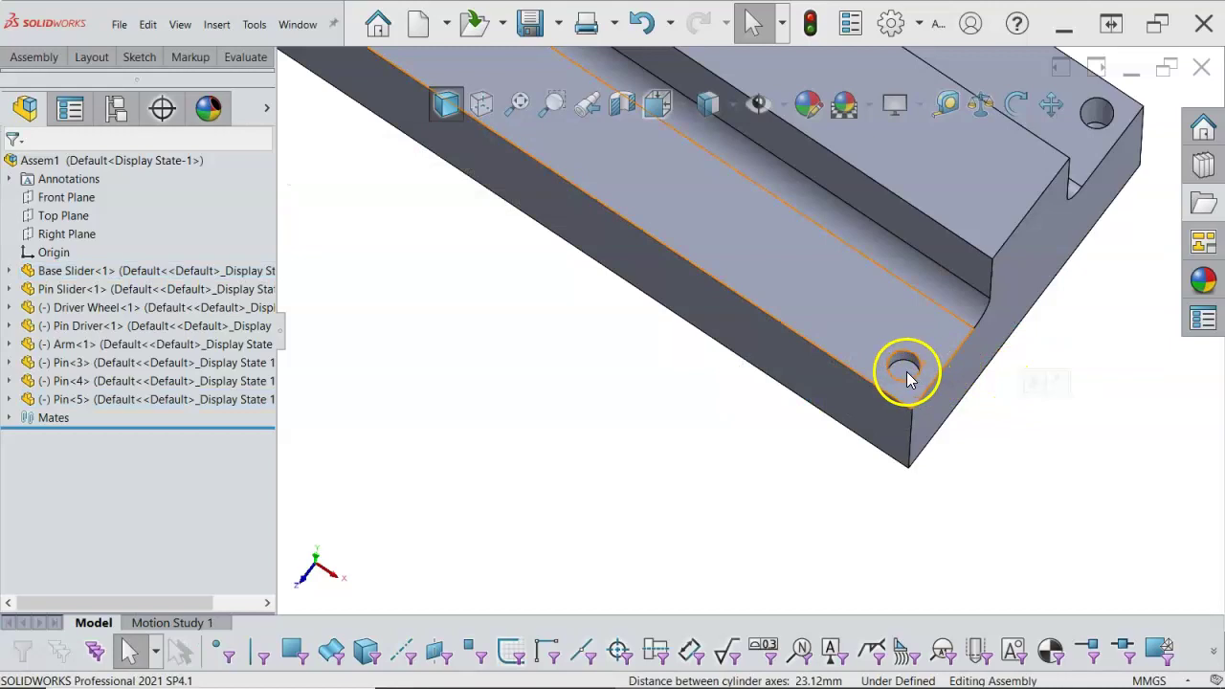
Step: Add an 8 mm distance mate between the Pin's top face and the Base Slider's front ledge face, flipping its direction
click(905, 368)
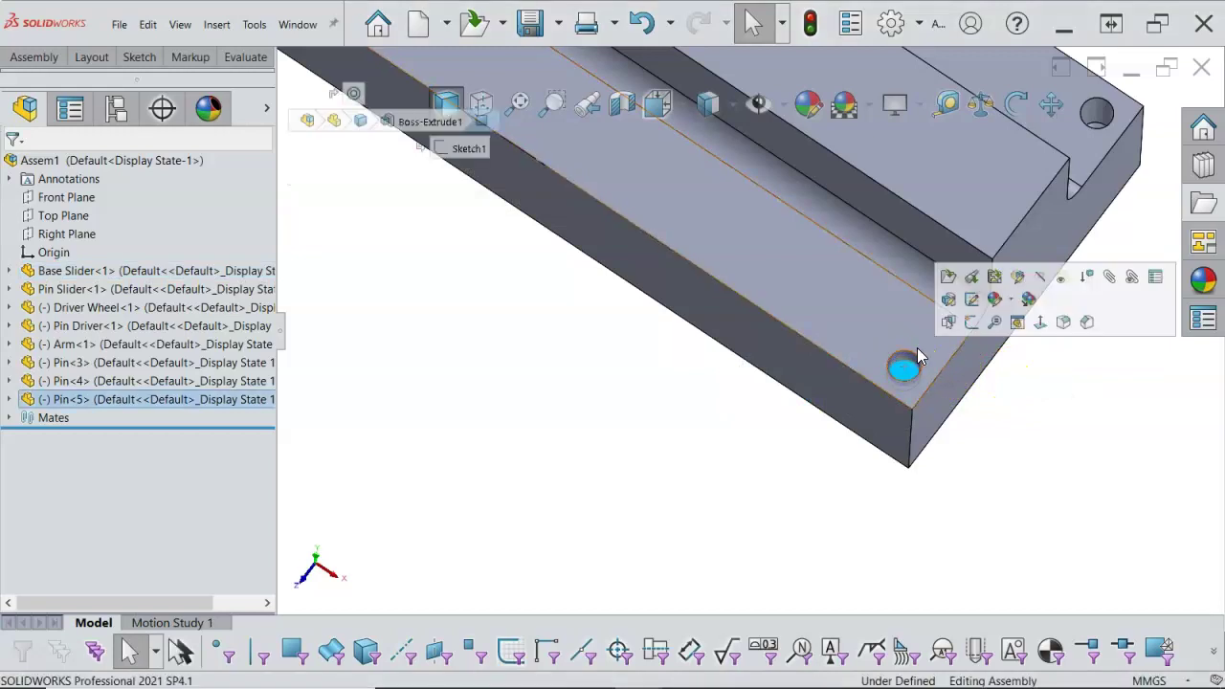
ctrl+click(888, 329)
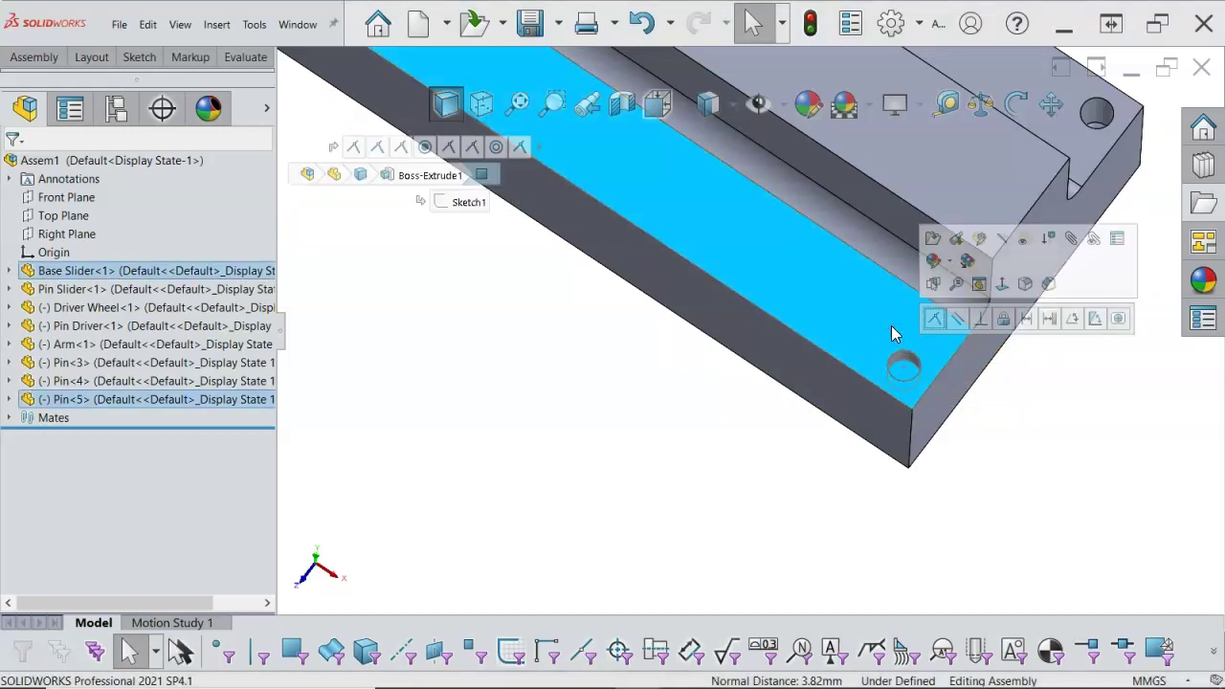
click(1025, 318)
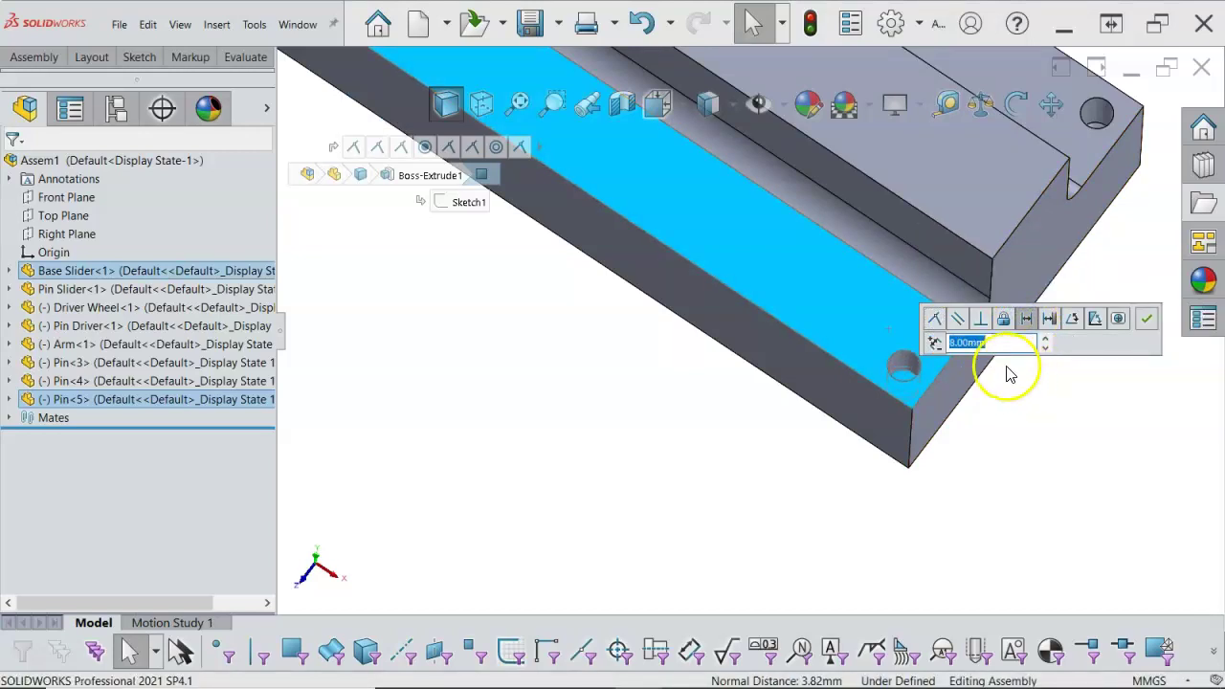
click(935, 345)
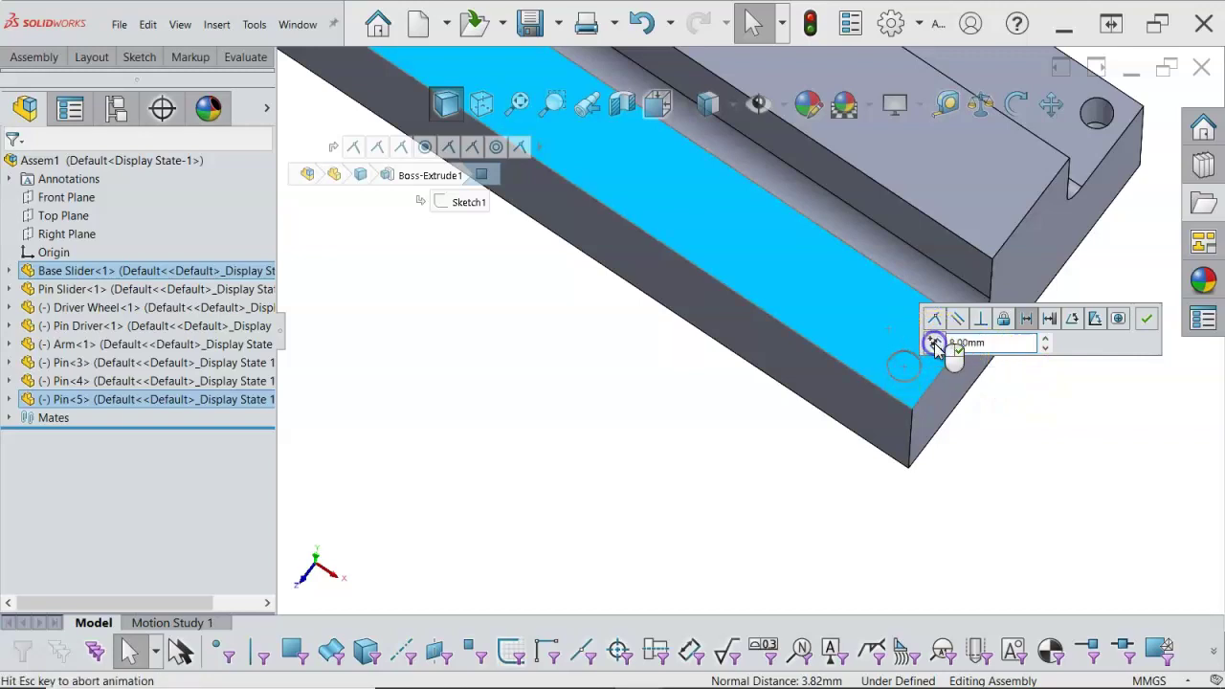
click(1146, 319)
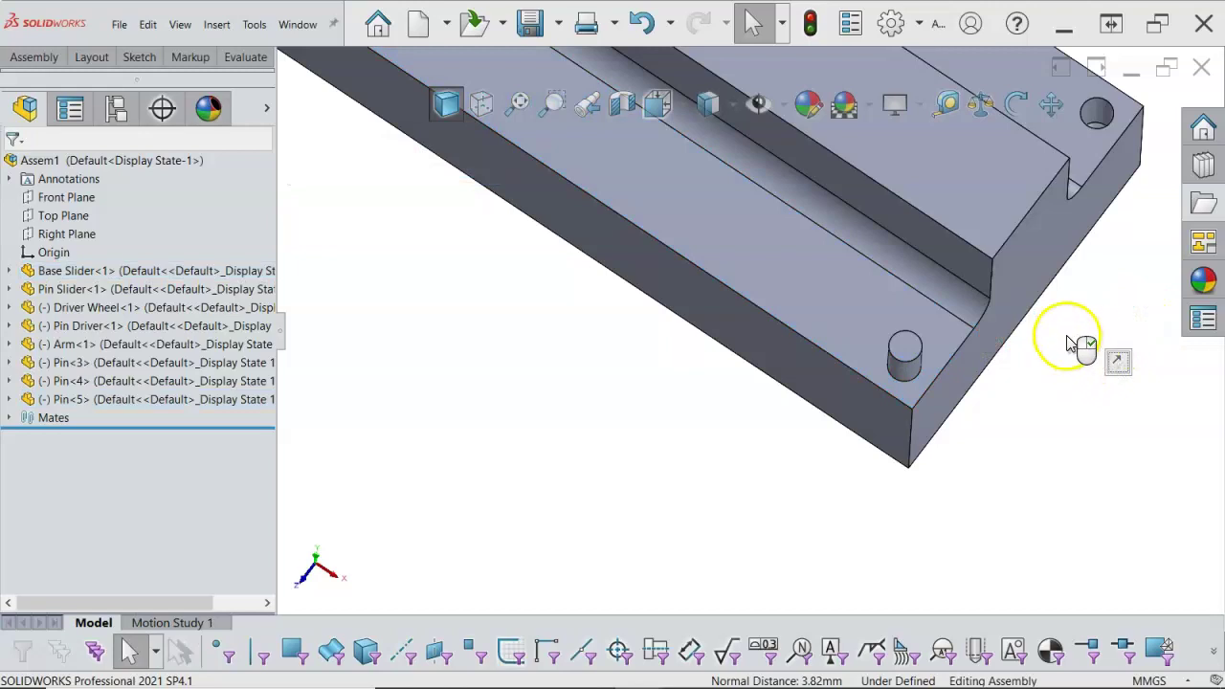
click(1067, 338)
Step: Add another copy of the front ledge's end Pin beside the end hole of the Base Slider's rear ledge
scroll(1066, 337, up, 5)
scroll(905, 240, down, 3)
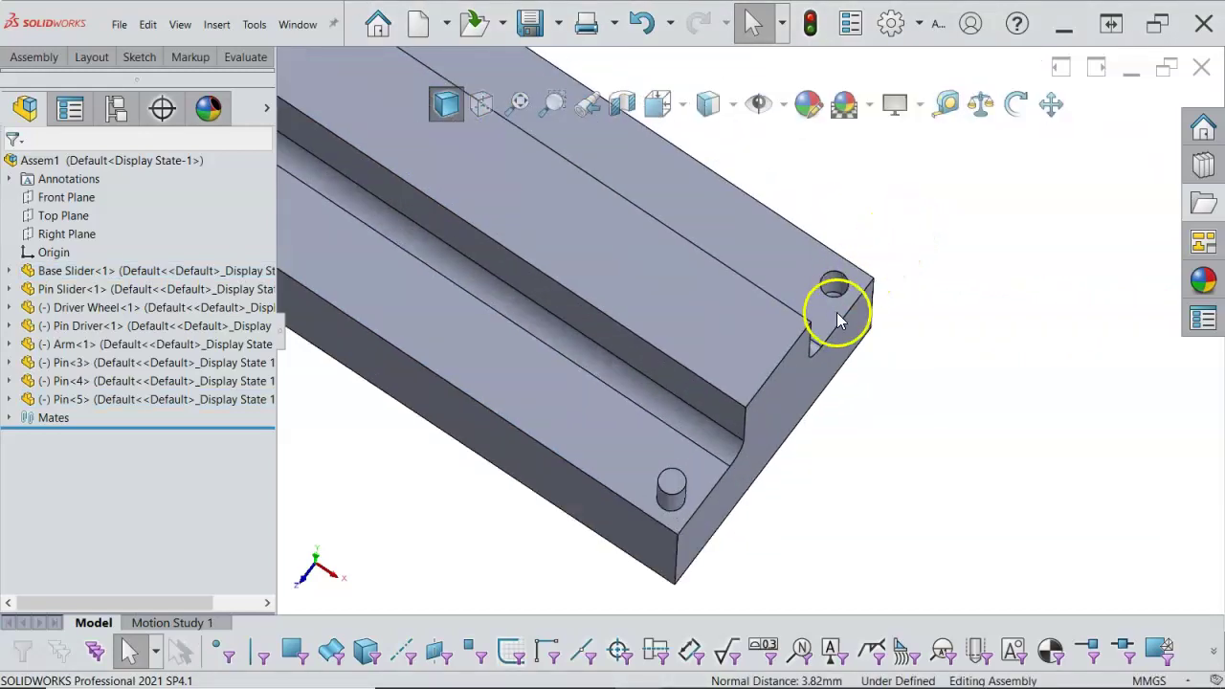
click(681, 479)
ctrl+drag(681, 479, 900, 272)
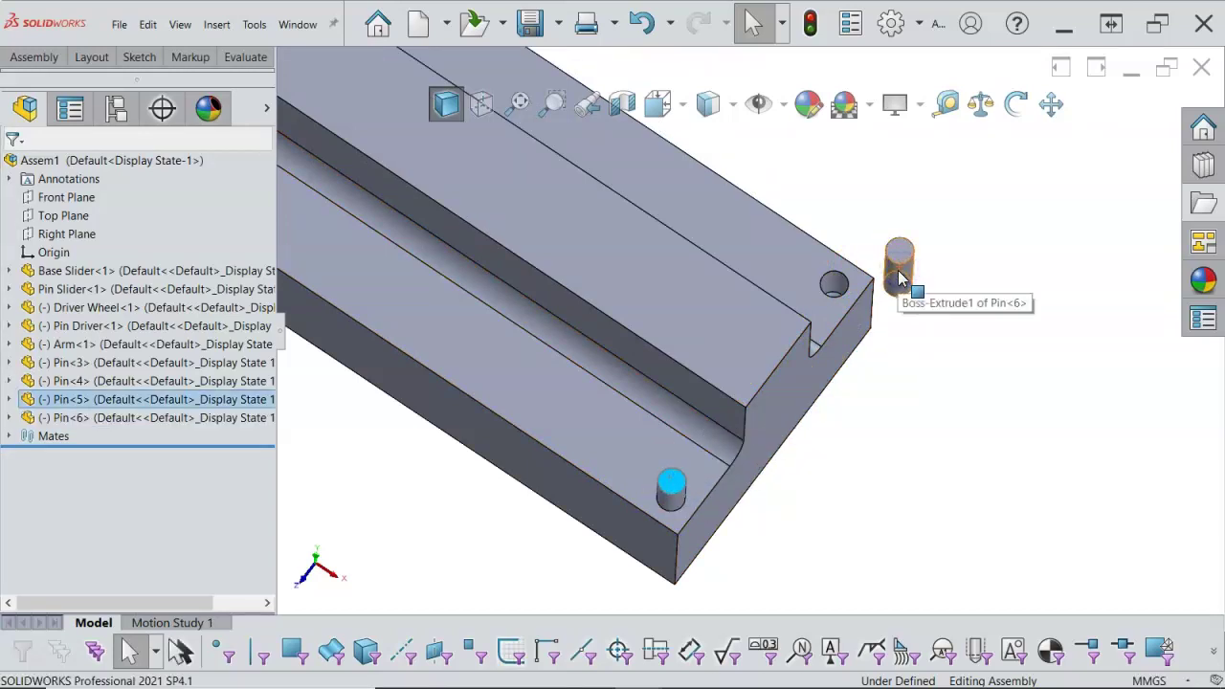
Step: Mate the new Pin's cylindrical face concentric with the end hole in the Base Slider's rear ledge
scroll(876, 287, down, 4)
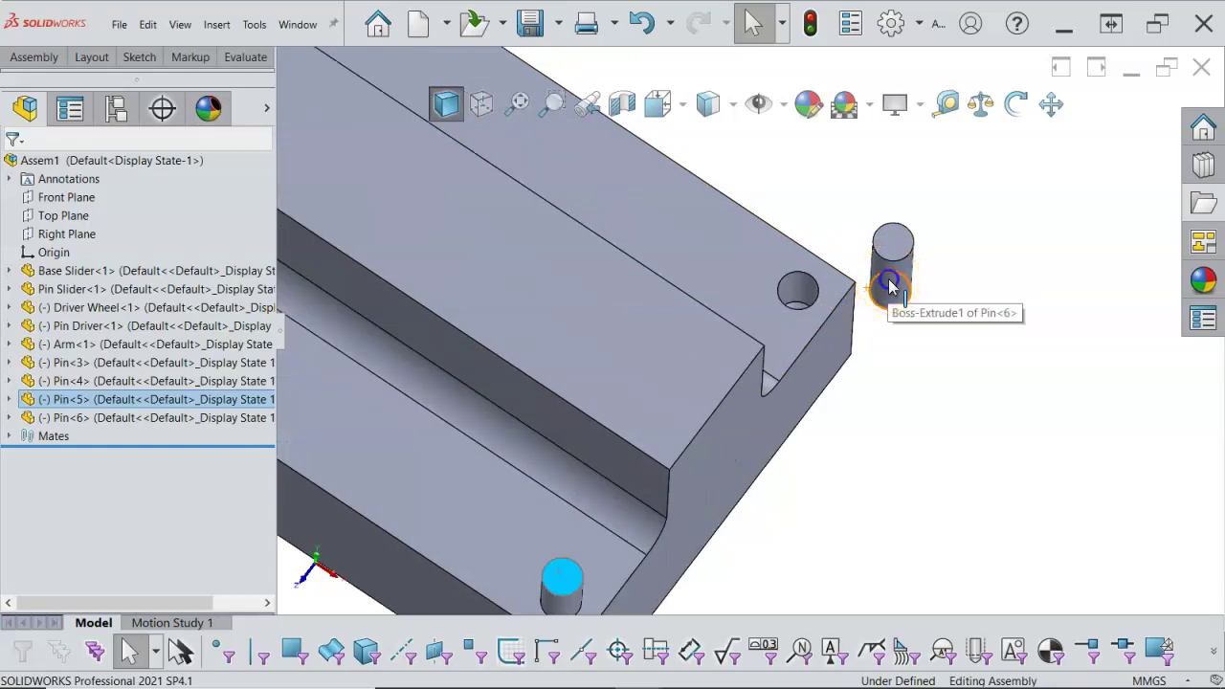
click(890, 273)
ctrl+click(809, 297)
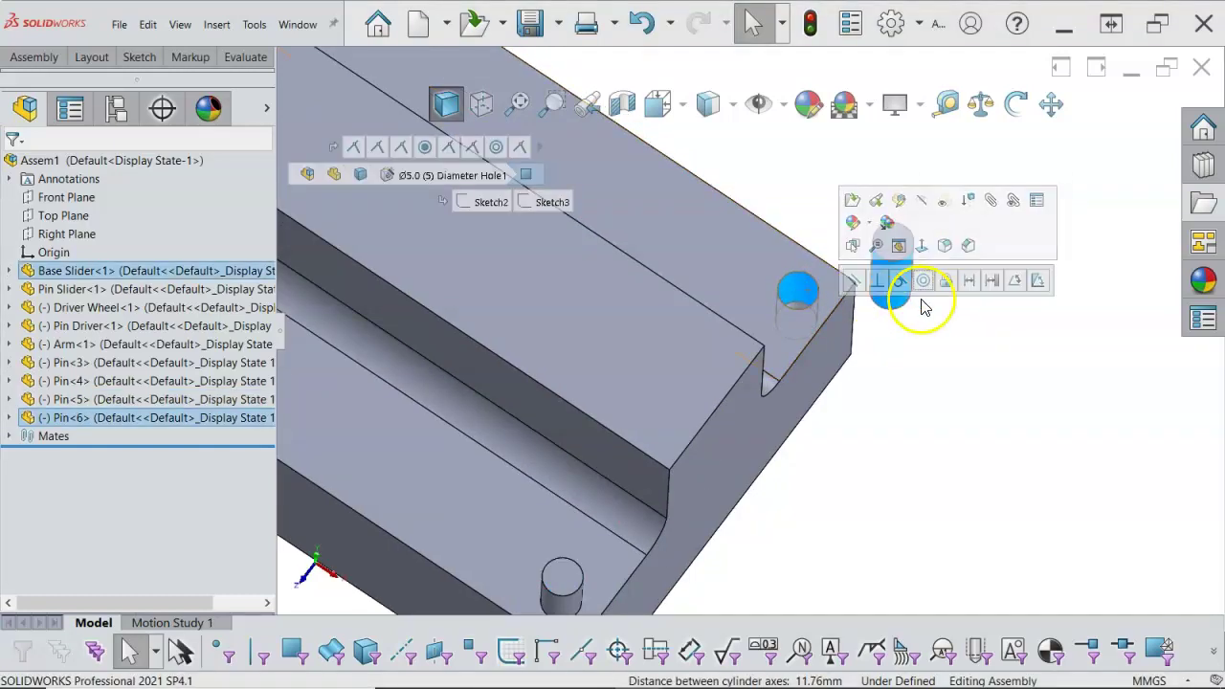
click(924, 281)
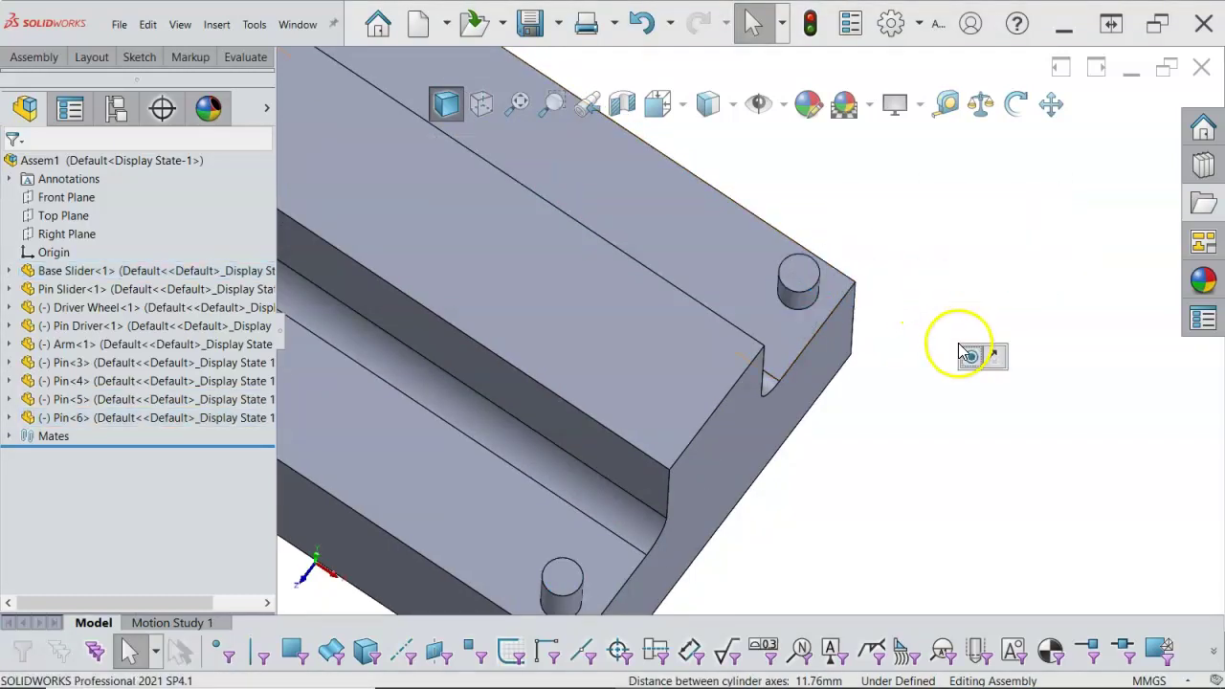
Step: Mate the rear end Pin's top face coincident with the top face of the front ledge's end Pin
click(804, 275)
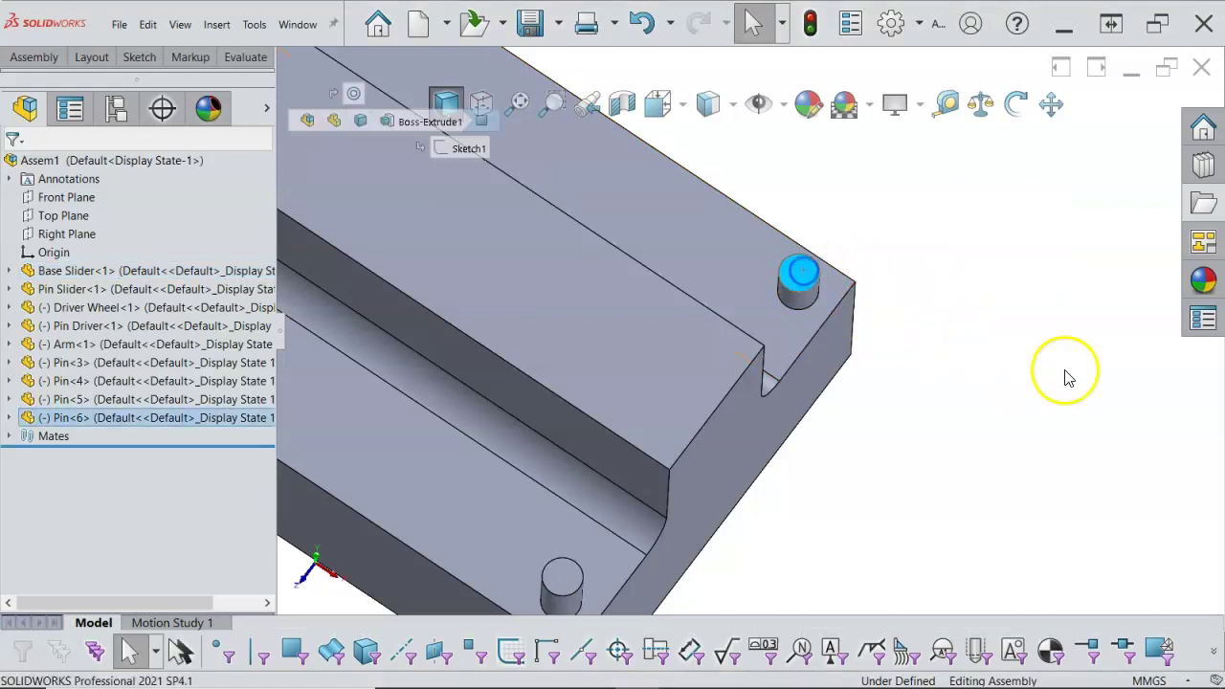
ctrl+click(560, 572)
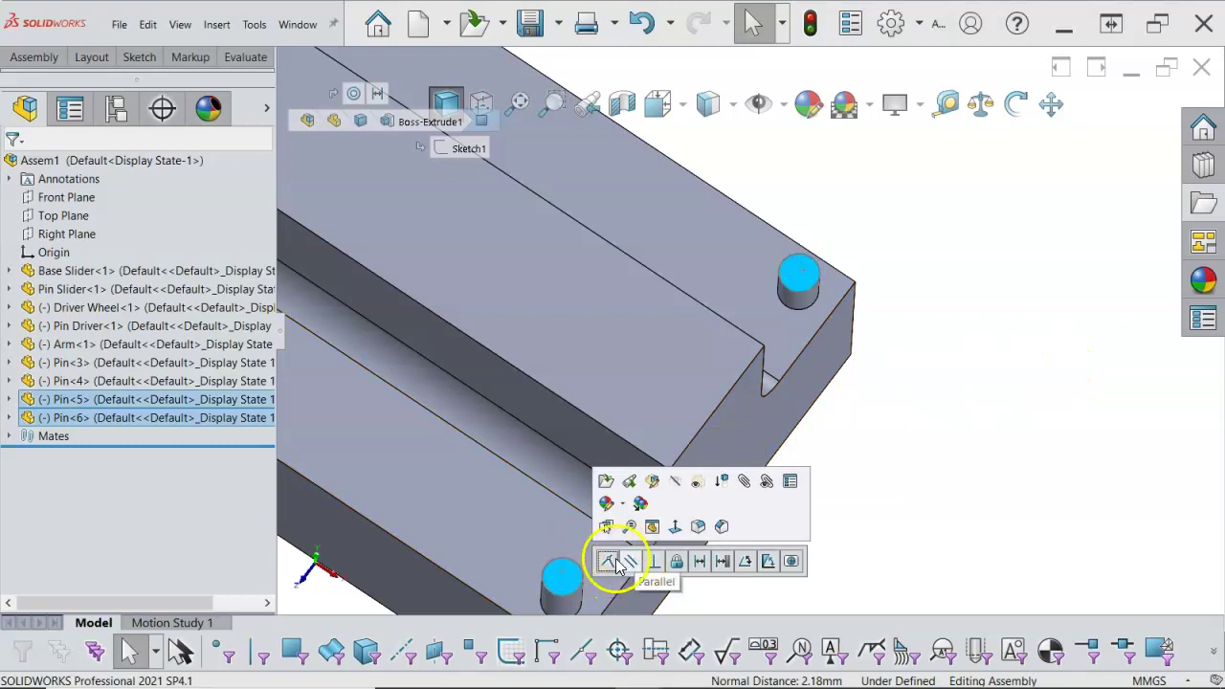
click(609, 562)
click(846, 491)
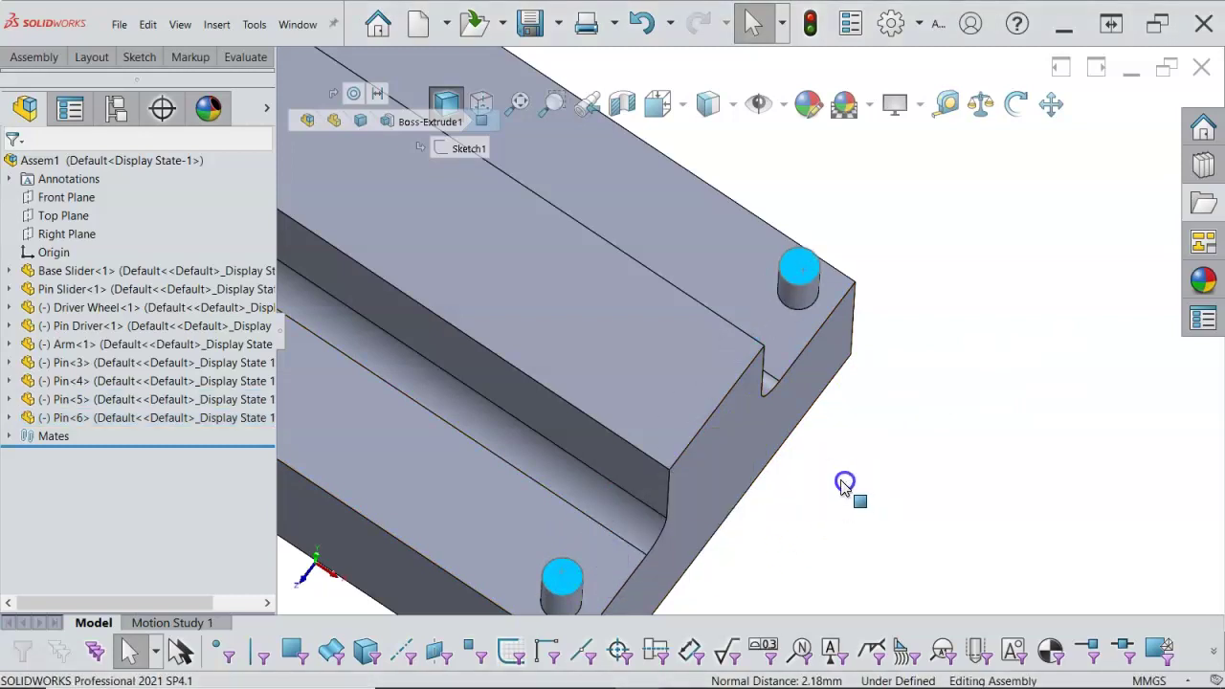
Step: Examine how deep the Pins sit in their Base Slider holes, using the Front view with hidden lines visible
key(z)
mouse_move(846, 478)
middle_down()
mouse_move(825, 391)
mouse_move(858, 323)
mouse_move(823, 419)
mouse_move(744, 462)
mouse_move(755, 490)
middle_up()
click(641, 435)
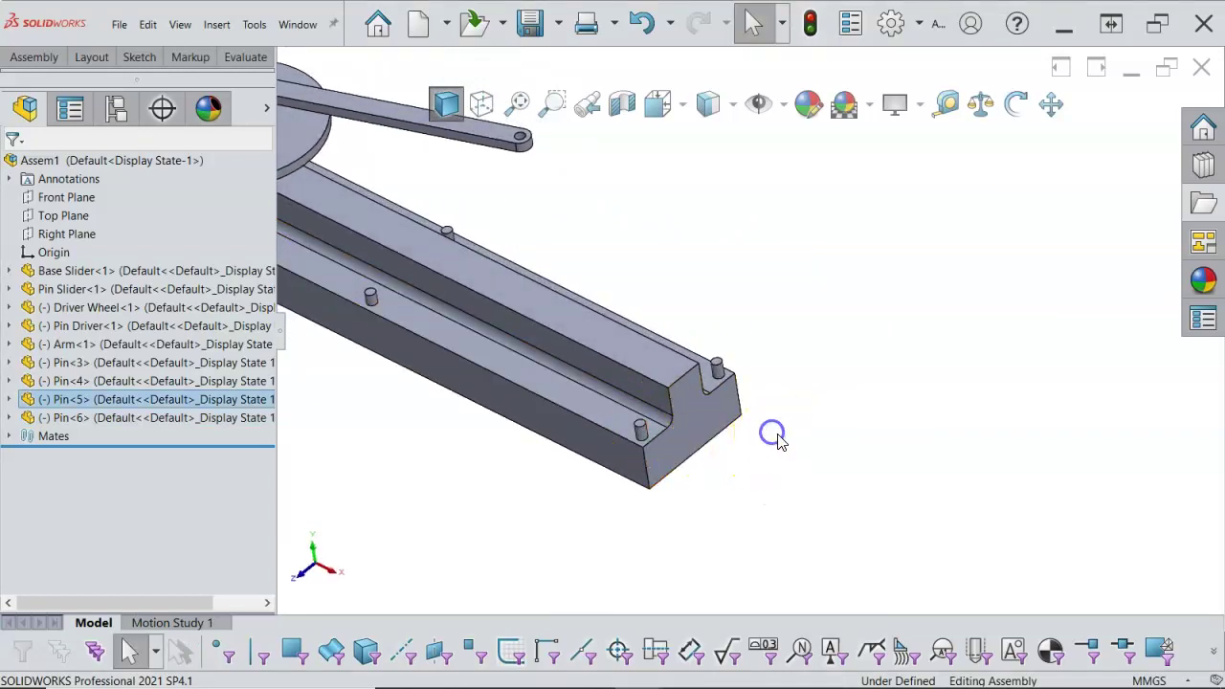
key(ctrl+1)
scroll(972, 377, down, 4)
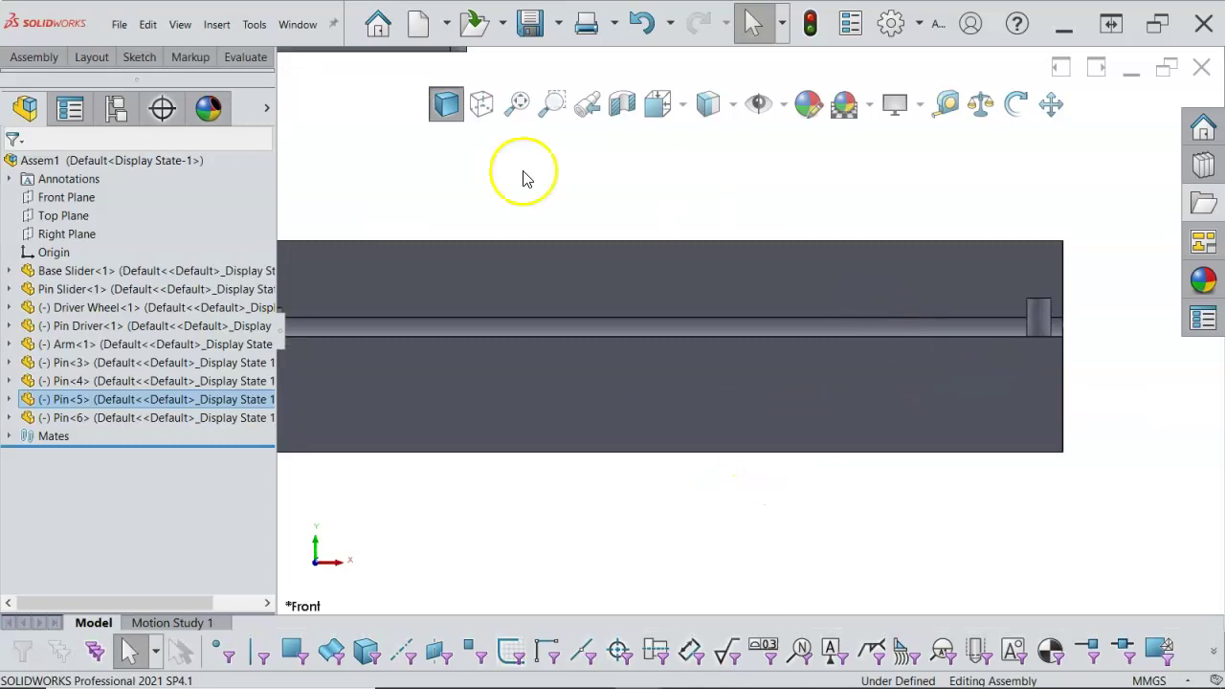
click(479, 104)
scroll(1052, 381, down, 2)
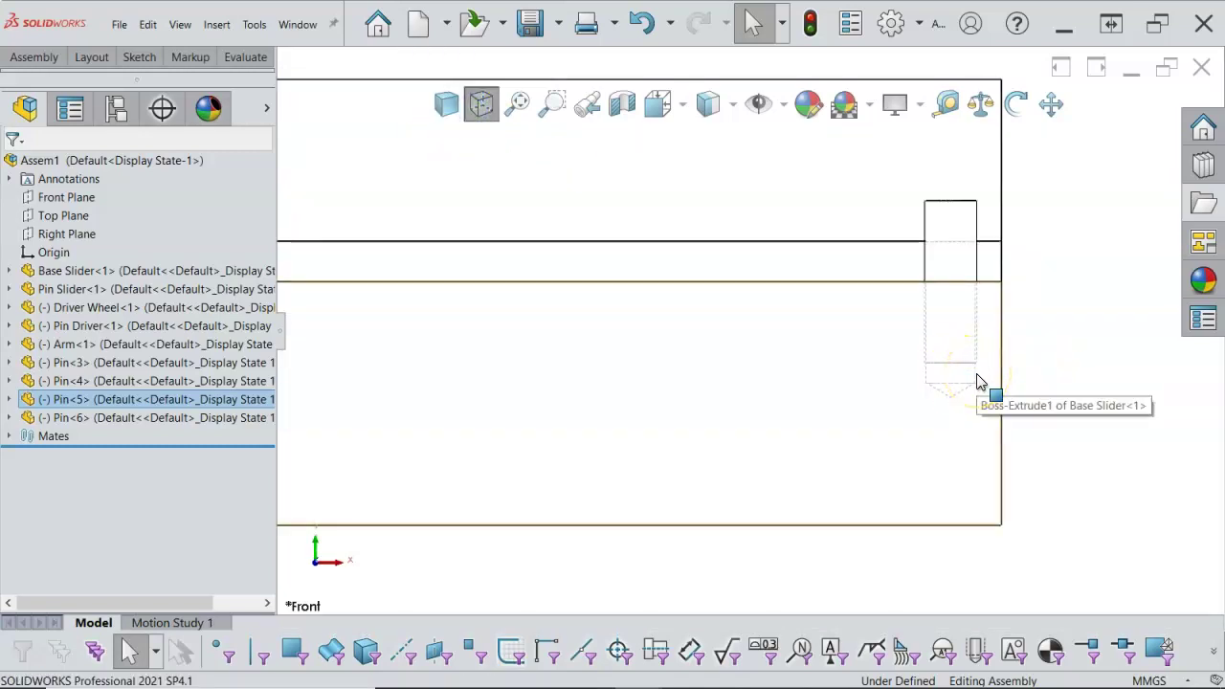
scroll(962, 394, up, 5)
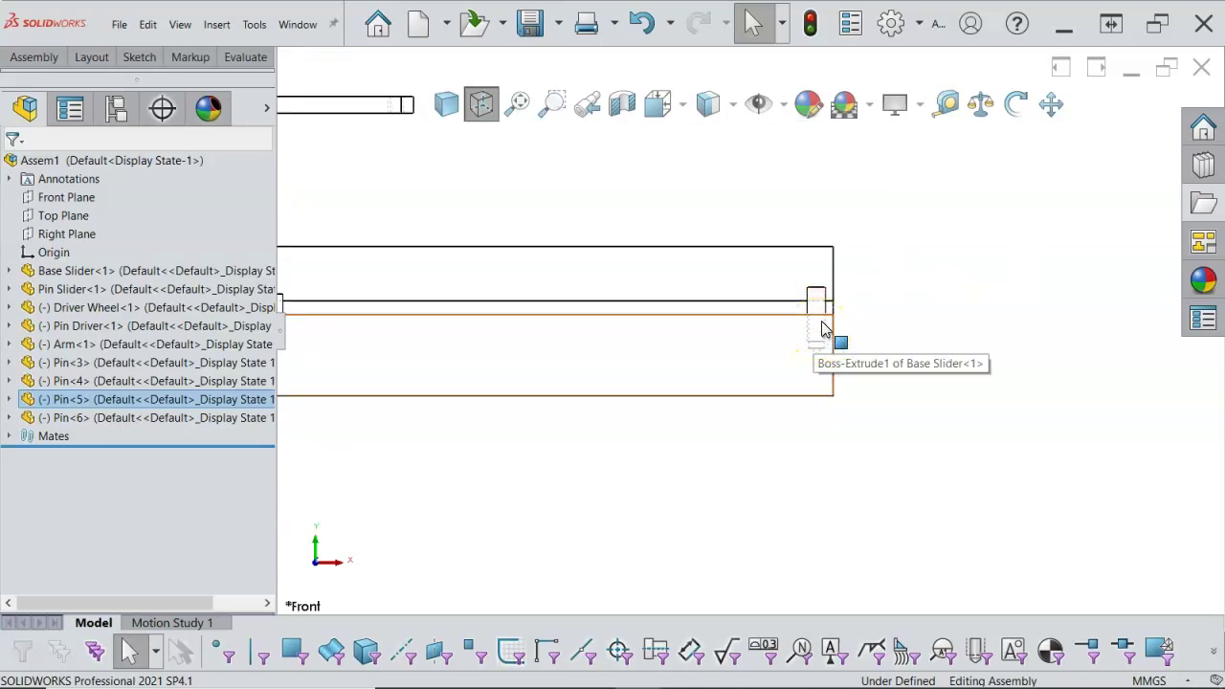
scroll(821, 330, down, 3)
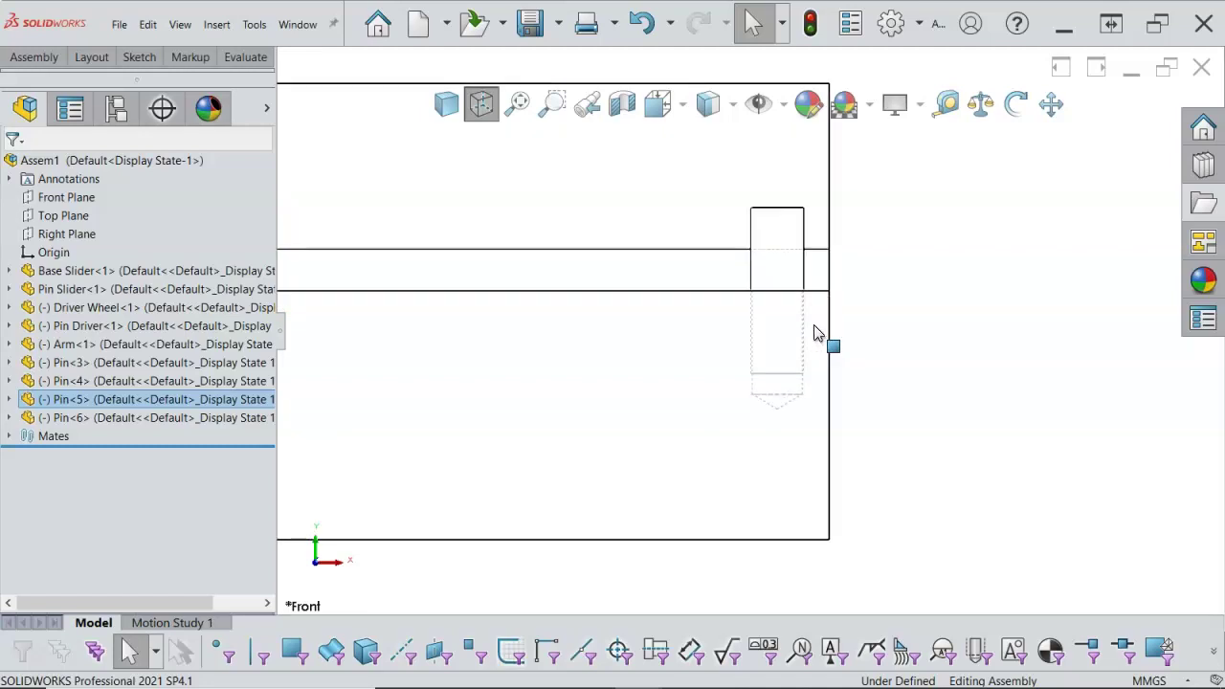
scroll(777, 383, down, 1)
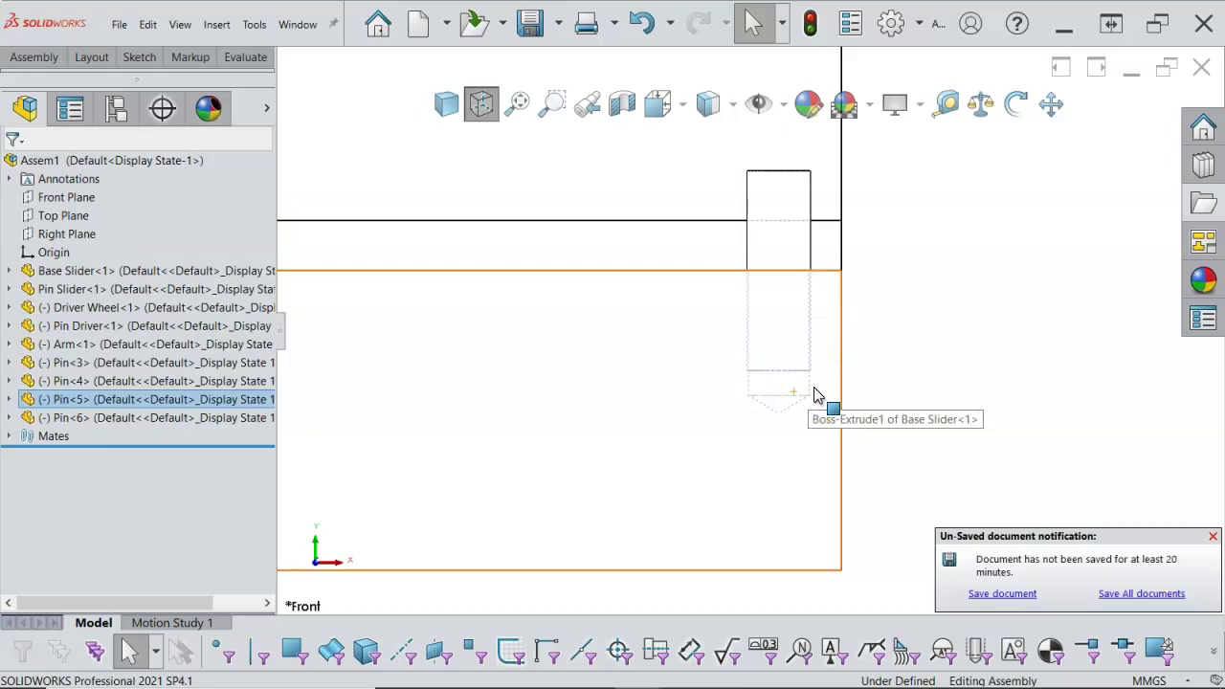
scroll(880, 377, up, 3)
scroll(560, 354, down, 5)
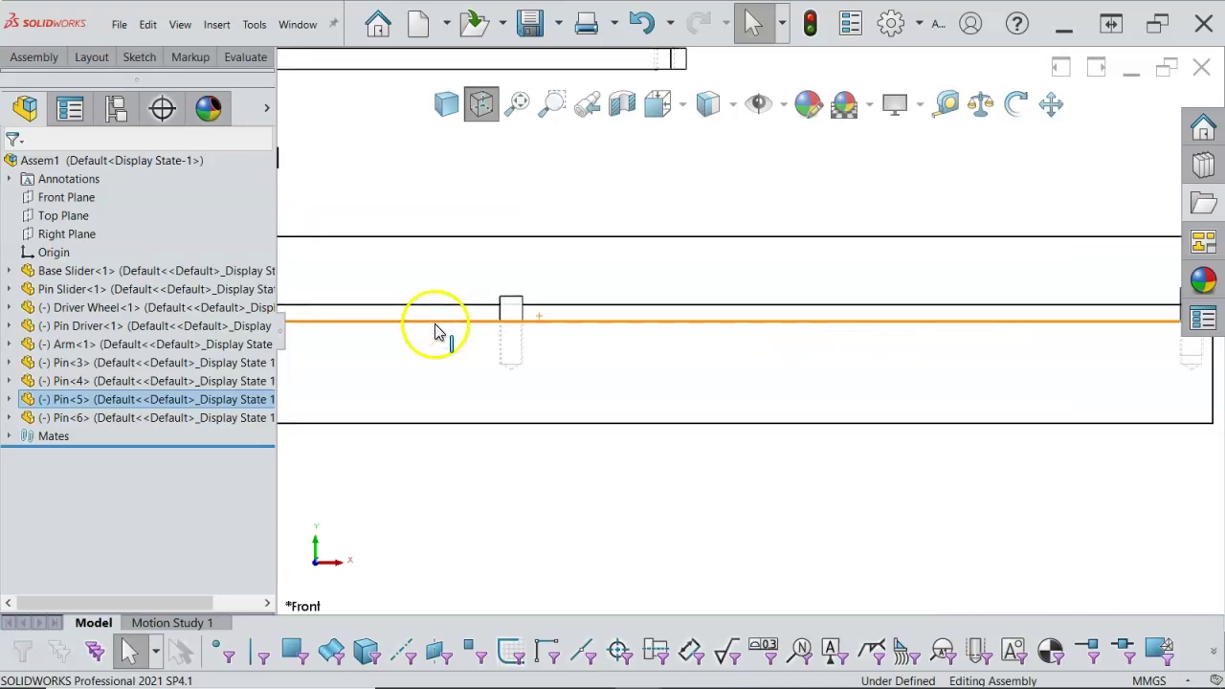
Step: Restore the Shaded With Edges display and view the whole assembly from an angle
drag(557, 373, 574, 309)
scroll(629, 350, up, 5)
middle_drag(629, 350, 596, 443)
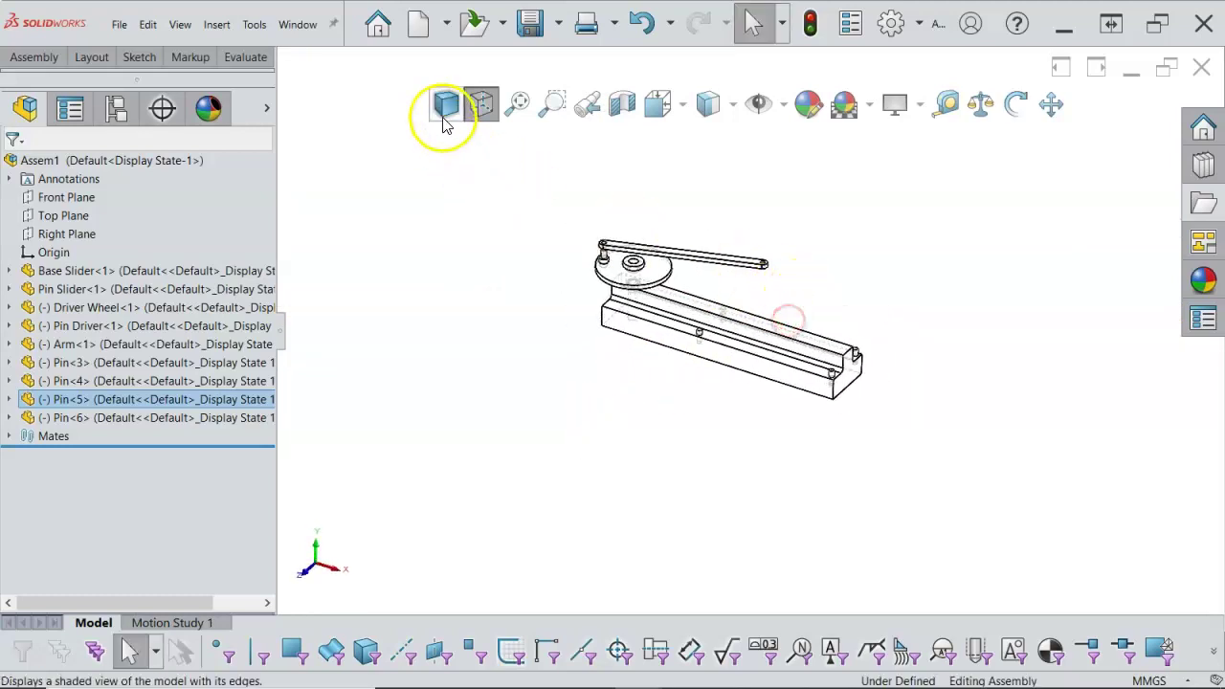
click(445, 107)
drag(813, 270, 801, 296)
scroll(801, 300, down, 3)
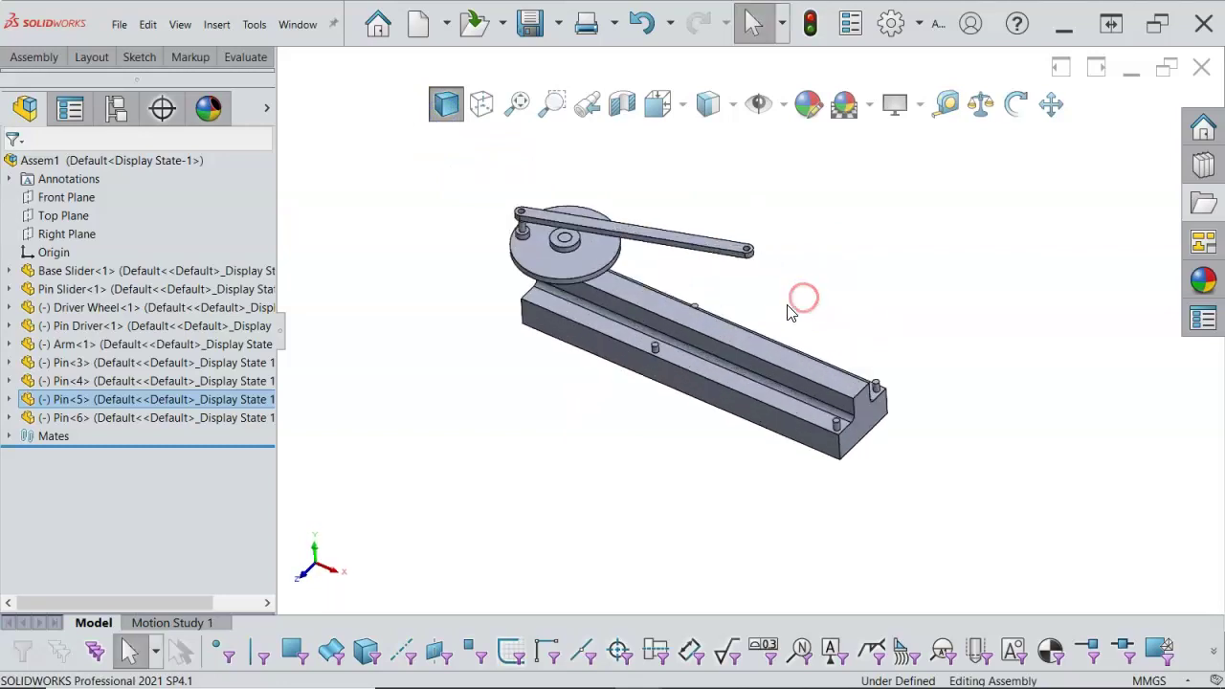